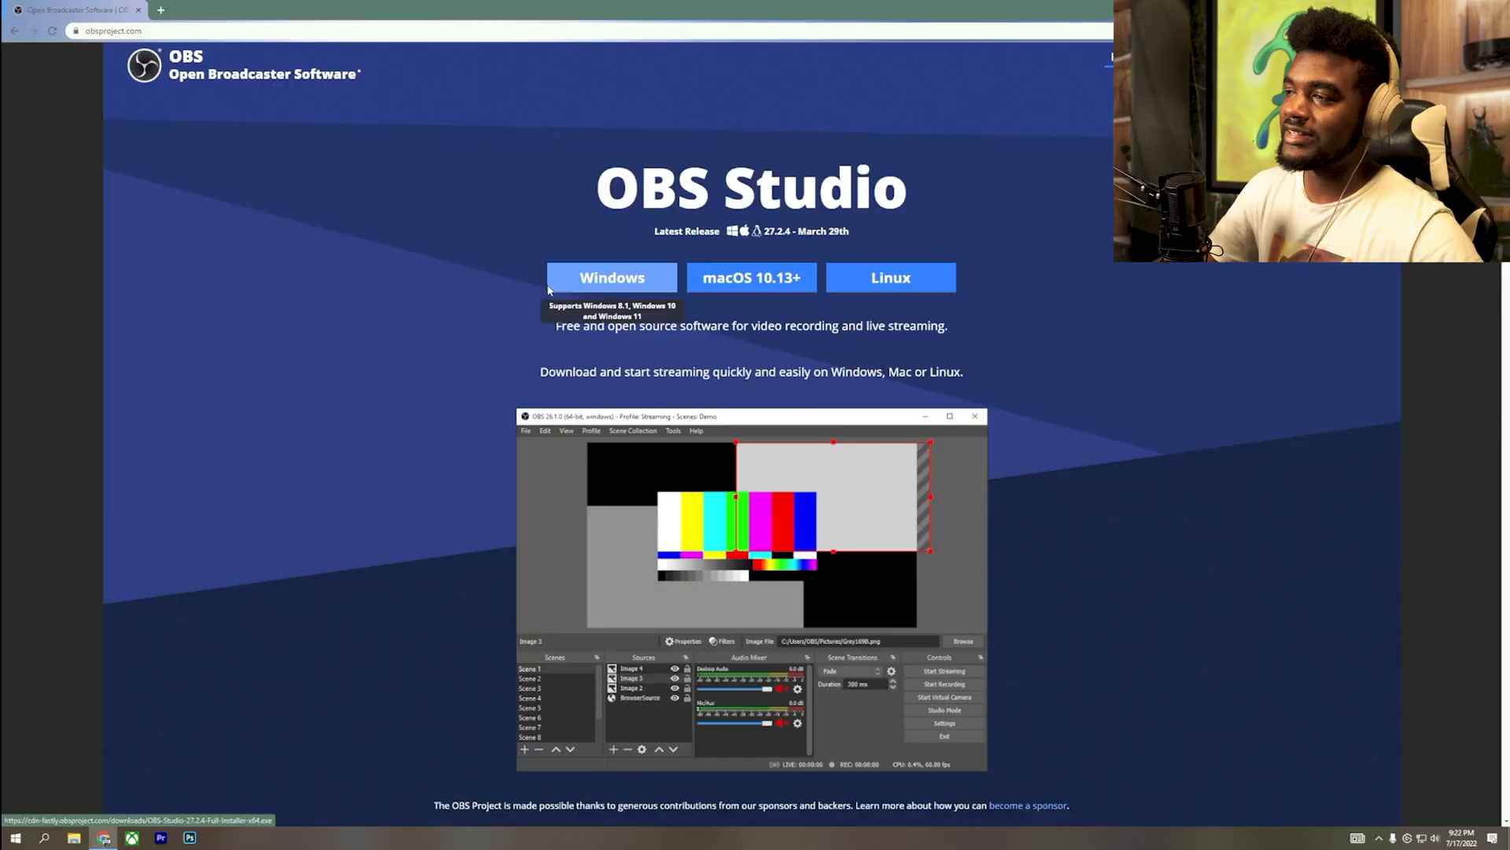
Download the Windows installer for OBS Studio 27.2.4 and run it from the Downloads folder, allowing it to make changes.
left_click(551, 288)
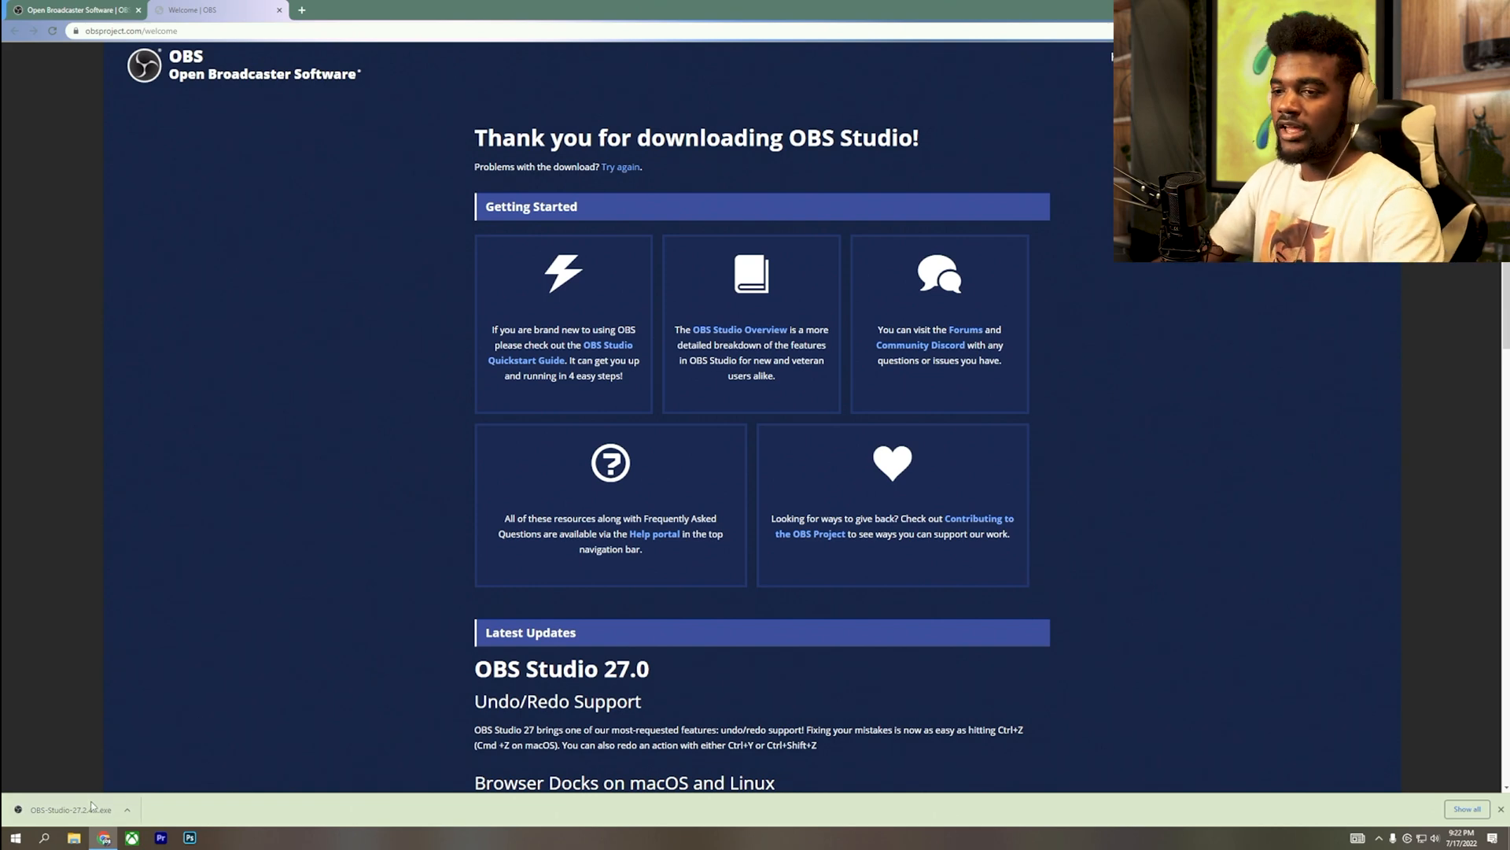
left_click(73, 836)
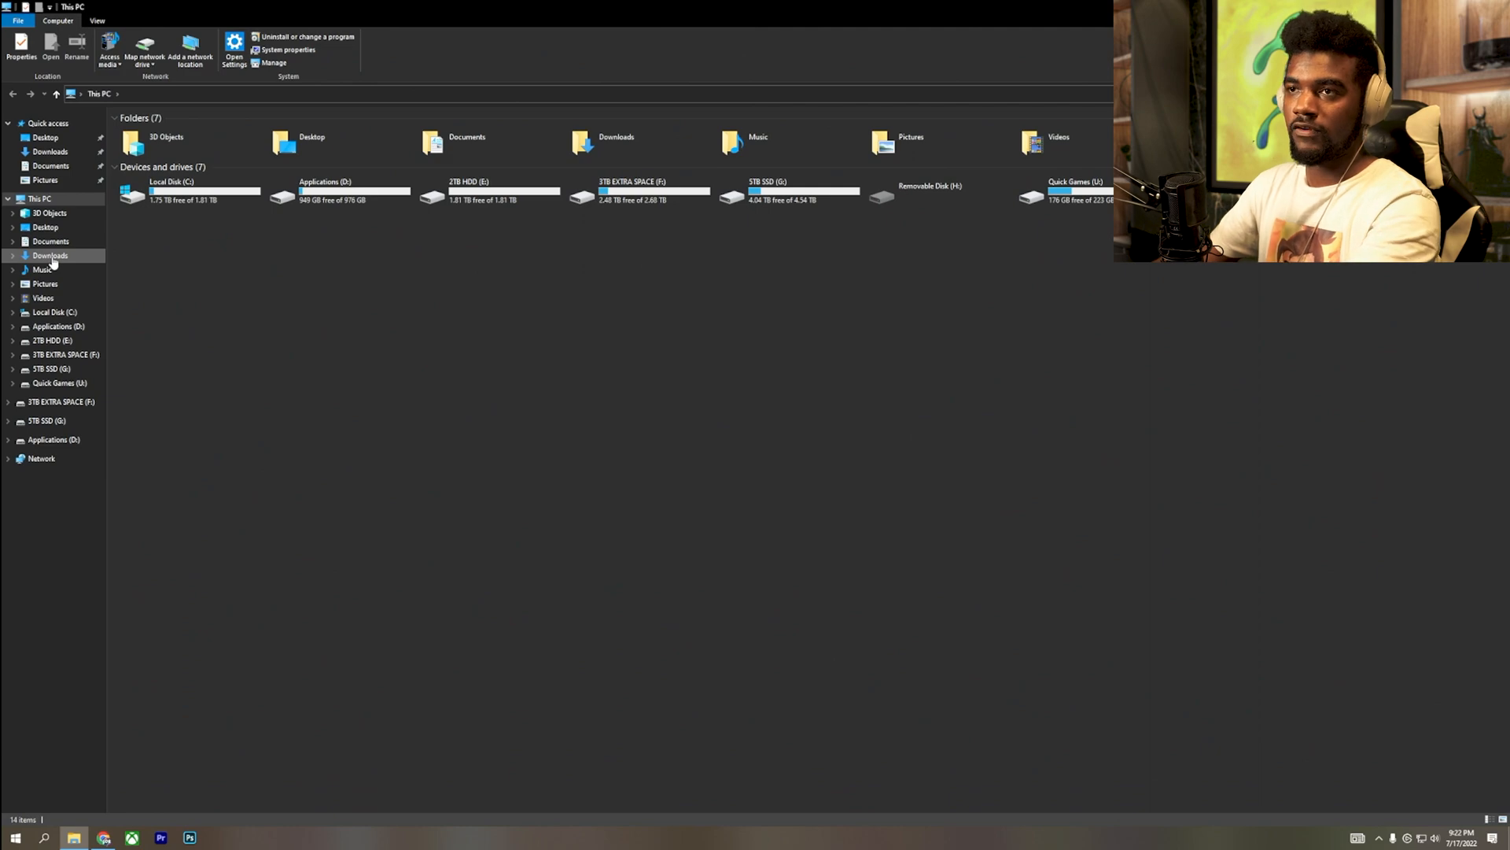
left_click(50, 257)
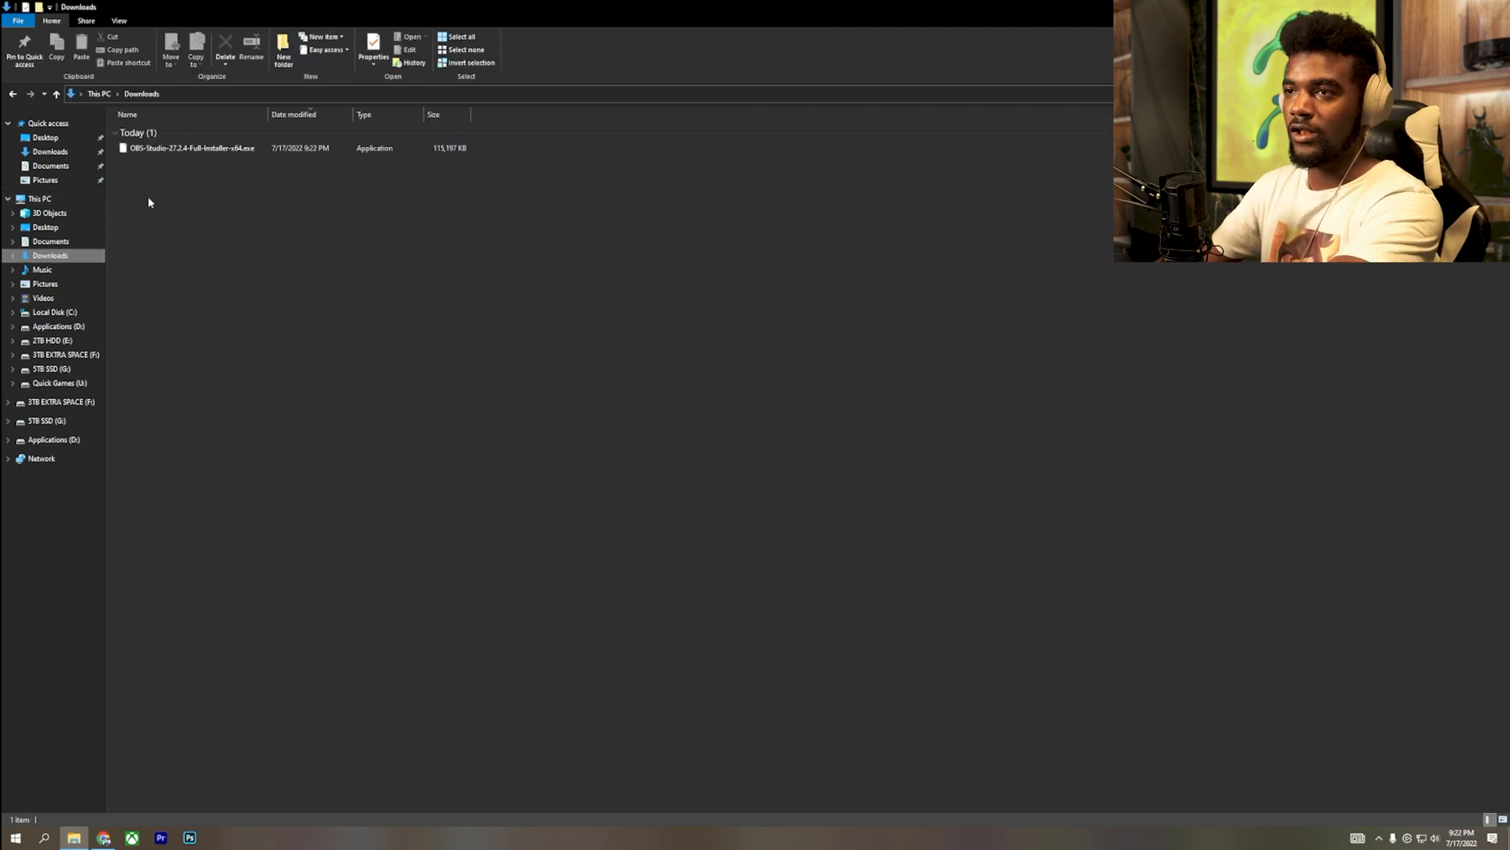
double_click(185, 152)
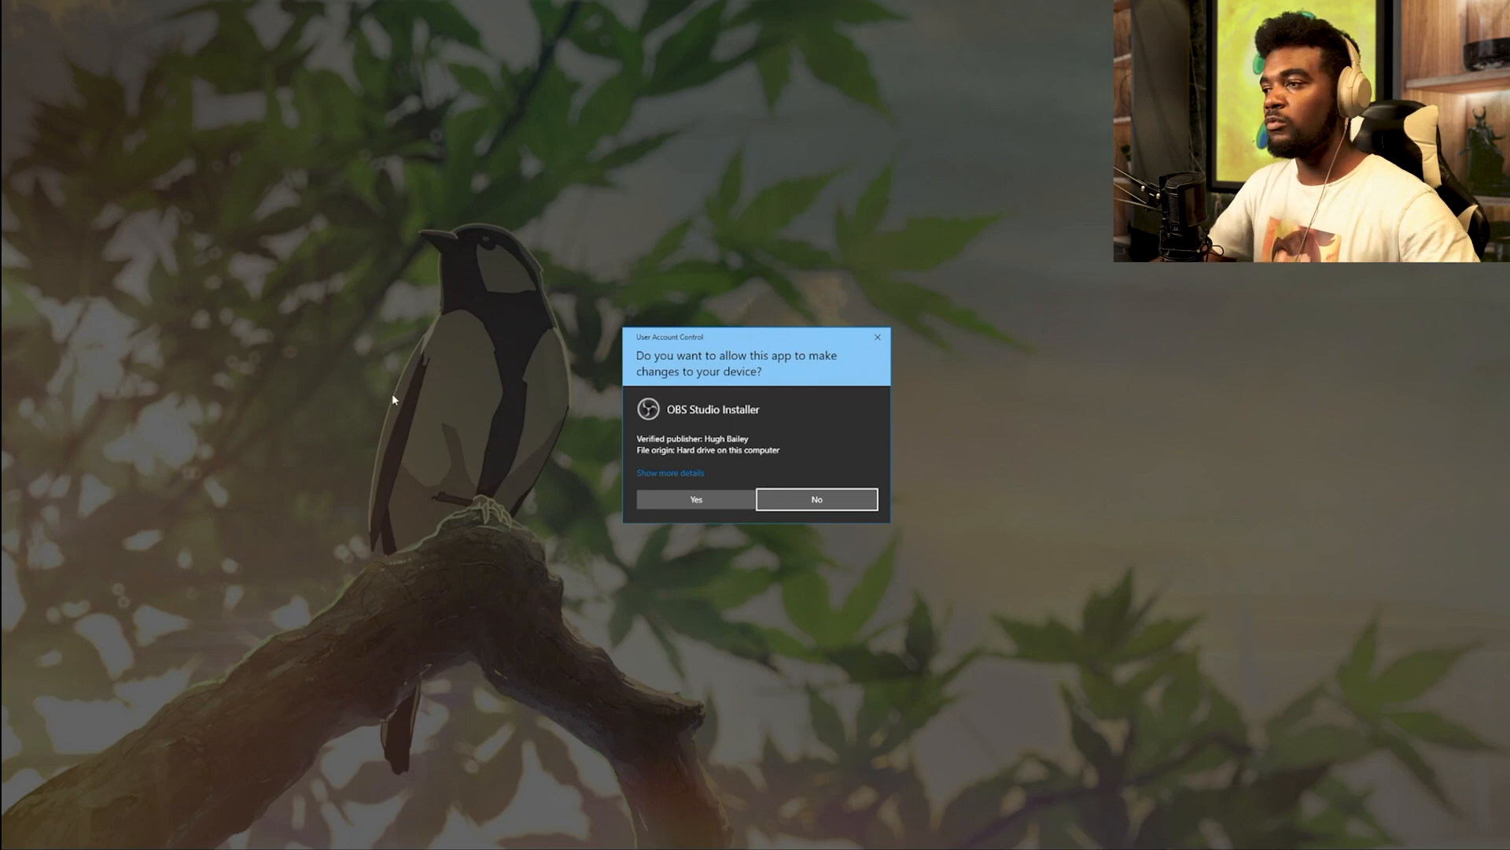
left_click(698, 499)
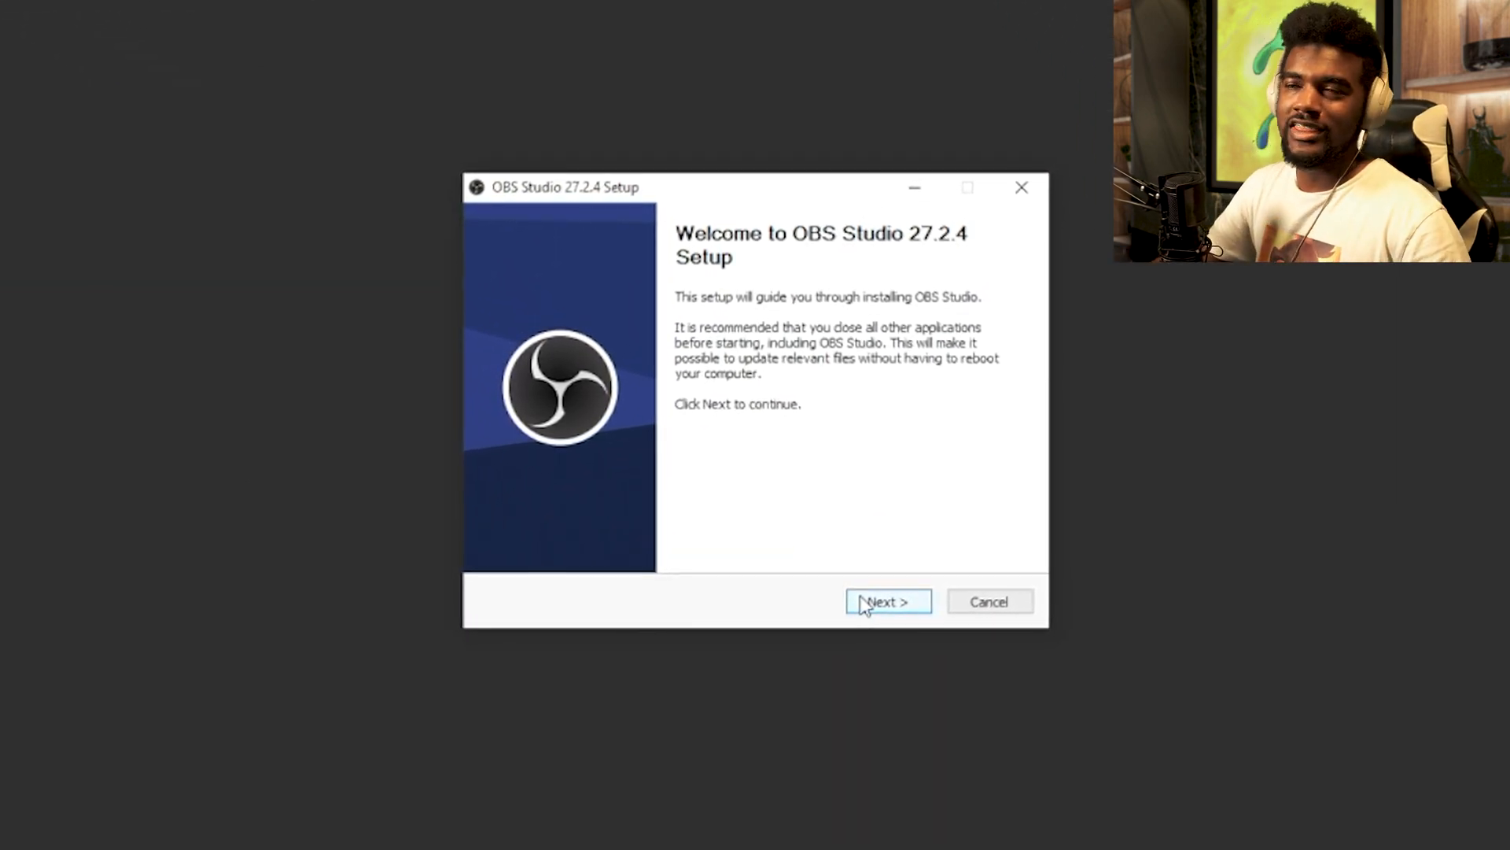
Advance the OBS Studio setup to the install location choice.
left_click(865, 603)
left_click(865, 602)
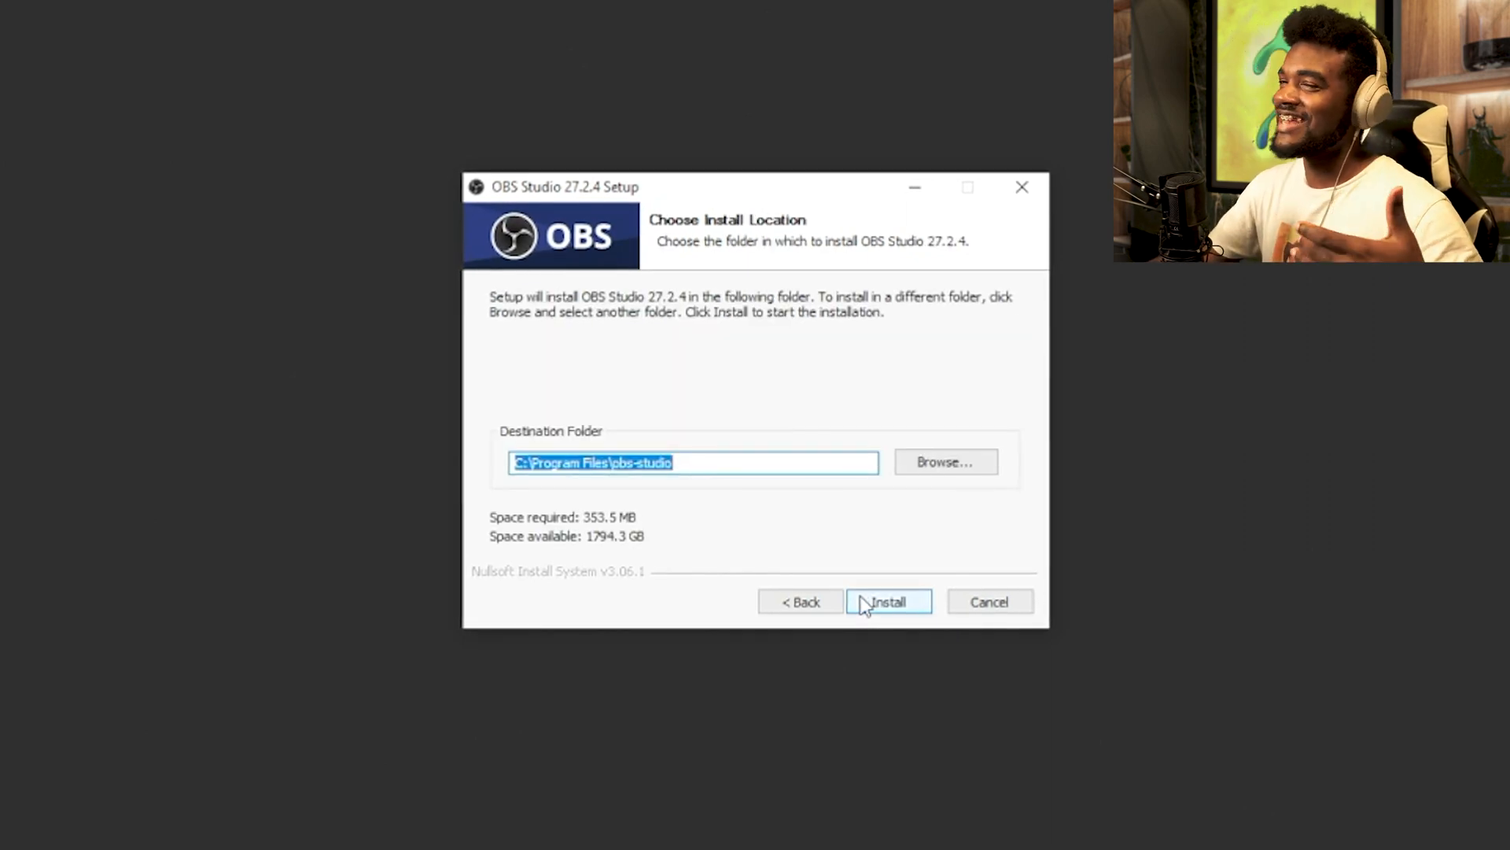
Look through the folders and drives available as install destinations, and leave the browser without choosing another one.
left_click(934, 463)
scroll(718, 606, "down", 4)
scroll(668, 496, "up", 2)
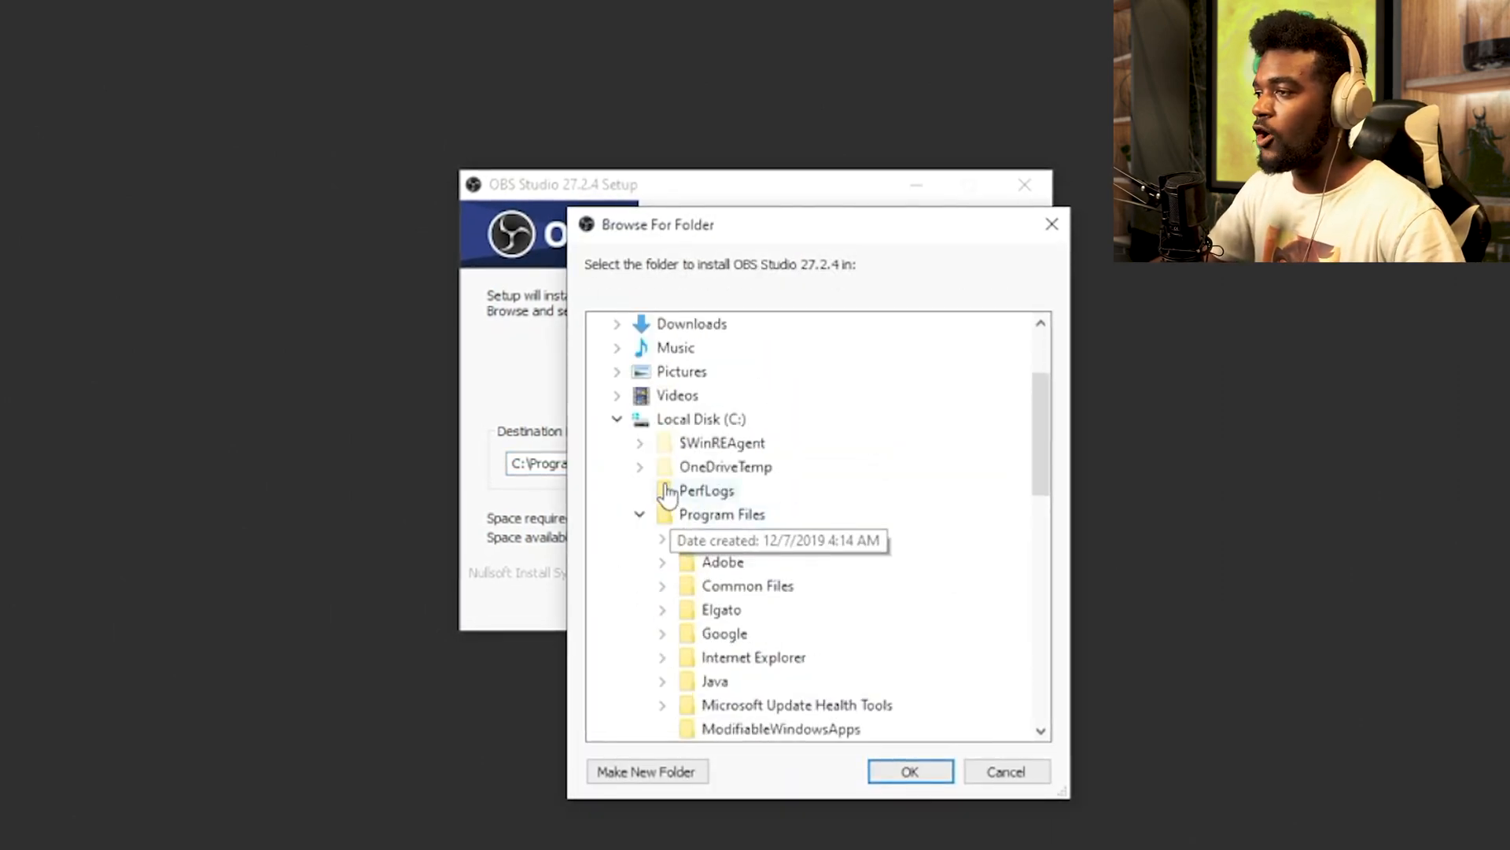
scroll(668, 496, "up", 2)
left_click(1007, 775)
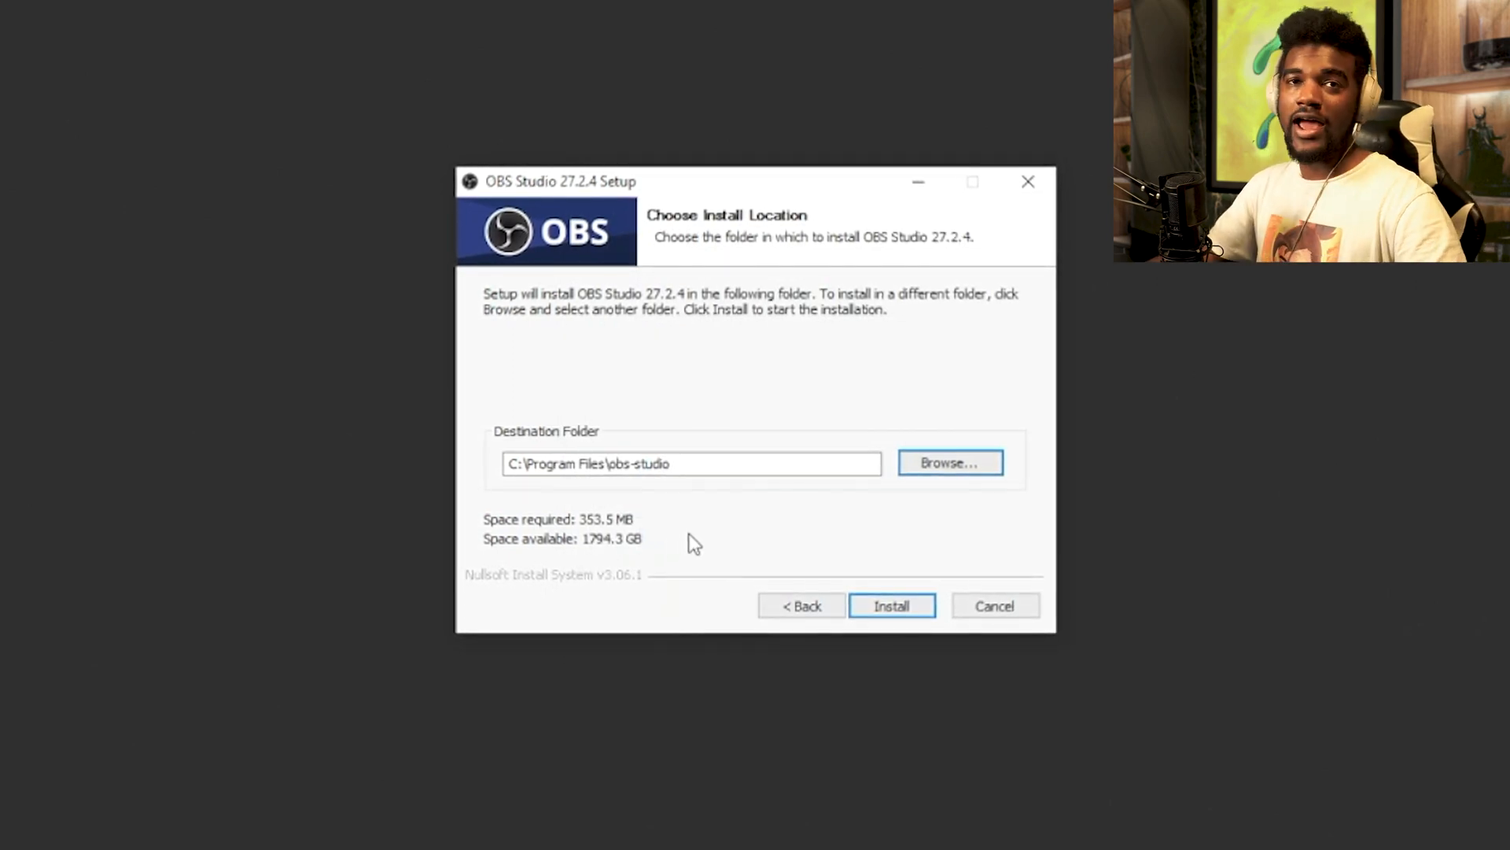
left_click(911, 470)
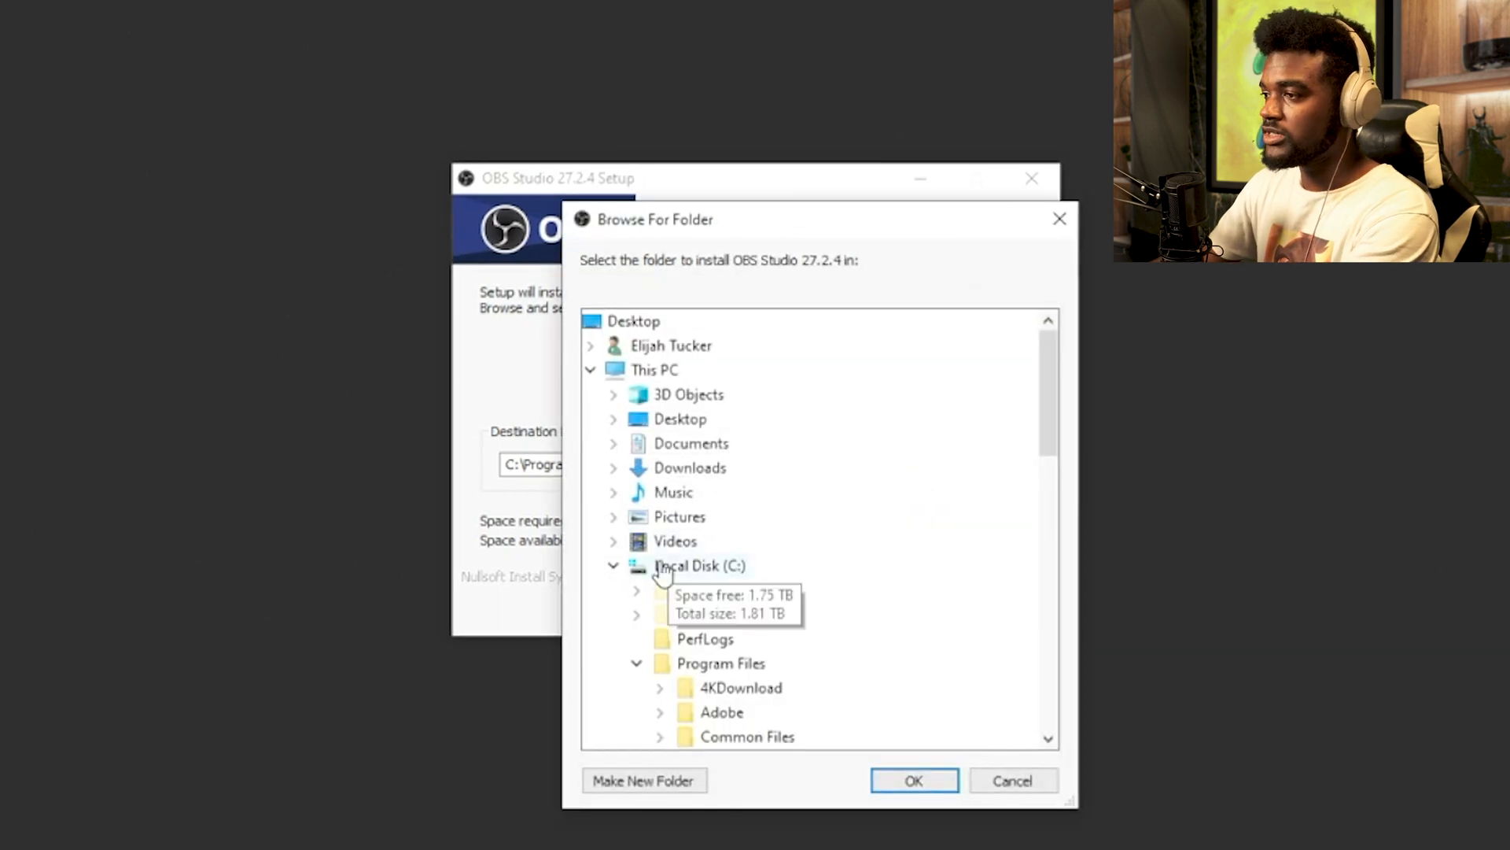
scroll(676, 574, "down", 12)
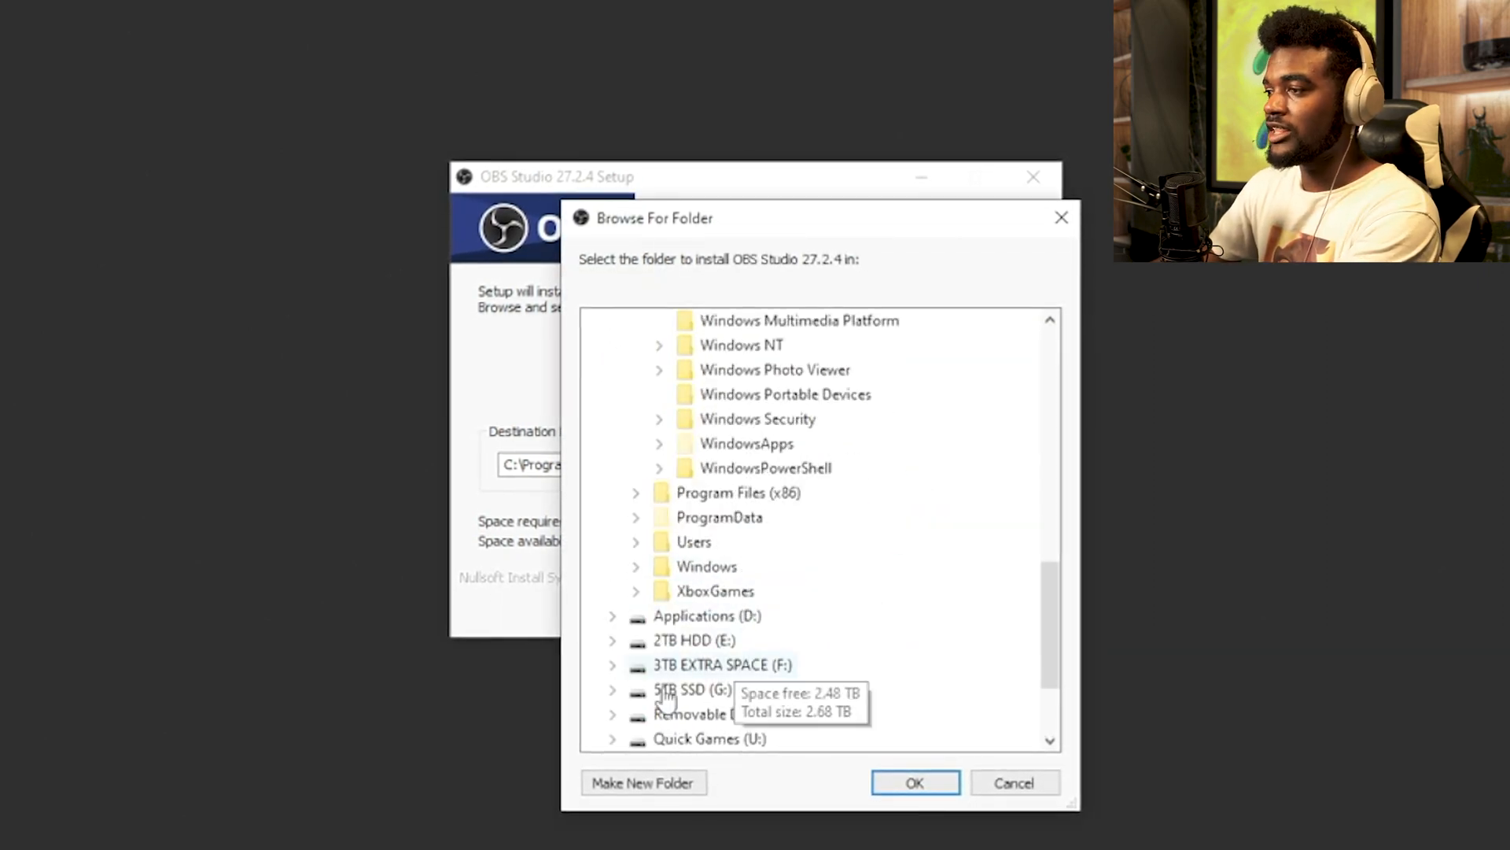
scroll(688, 691, "down", 2)
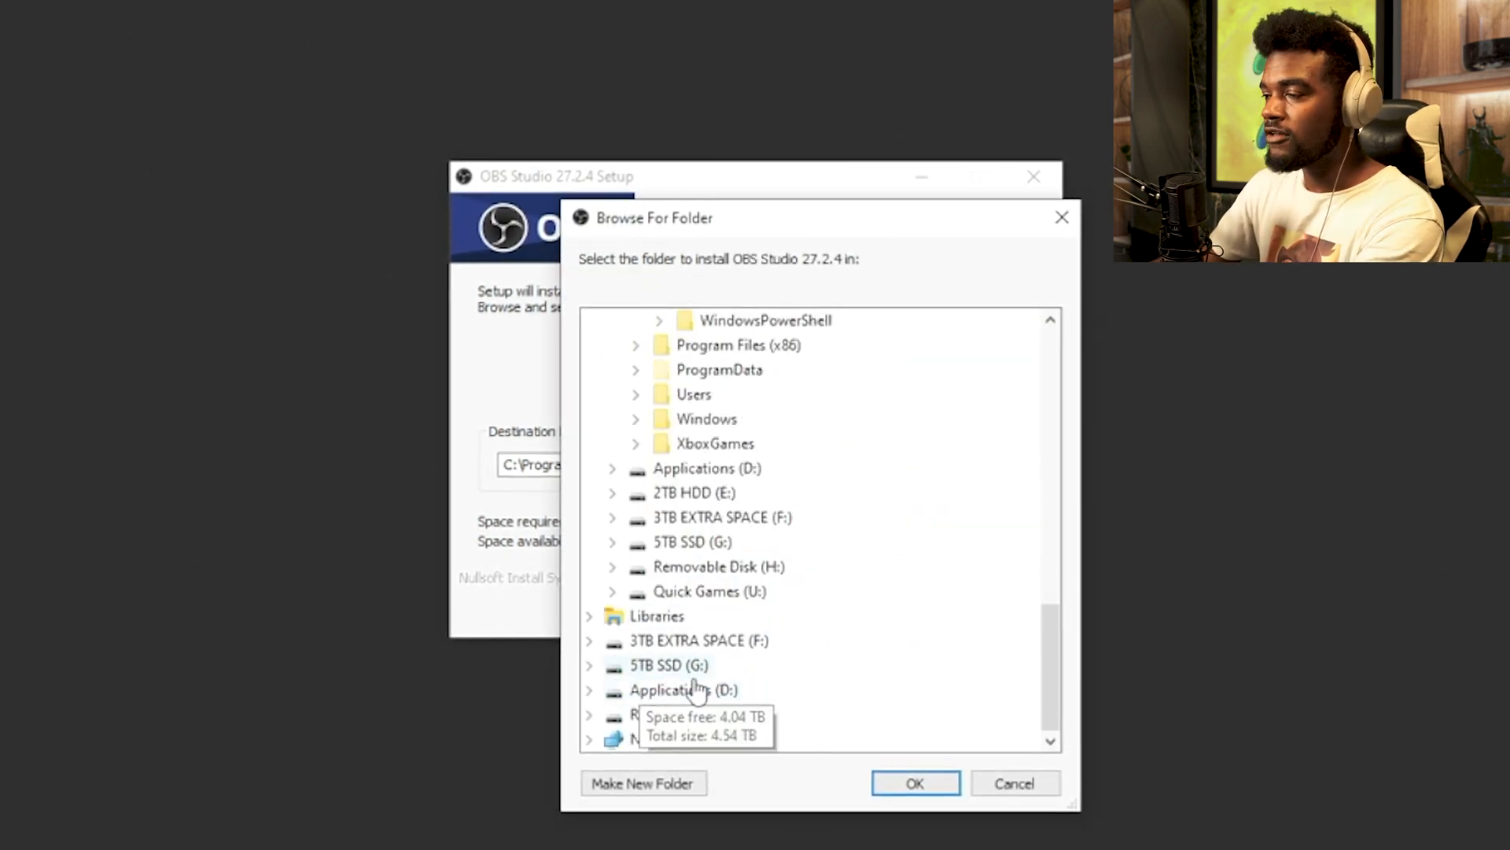
left_click(1016, 785)
Install OBS Studio to C:\Program Files\obs-studio and finish setup with launching the program and viewing release notes both turned off.
left_click(929, 612)
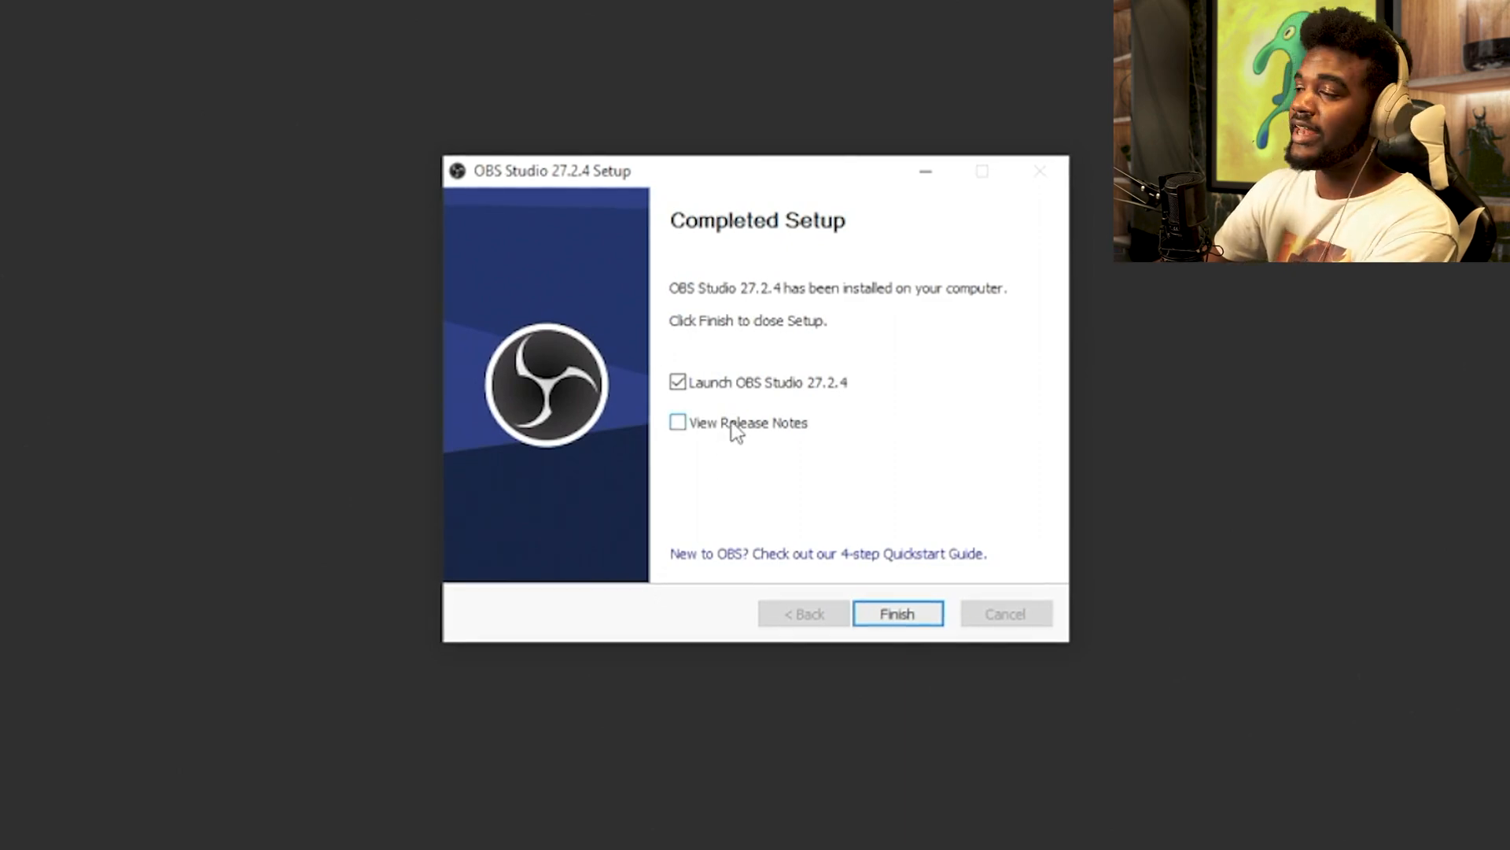
left_click(681, 427)
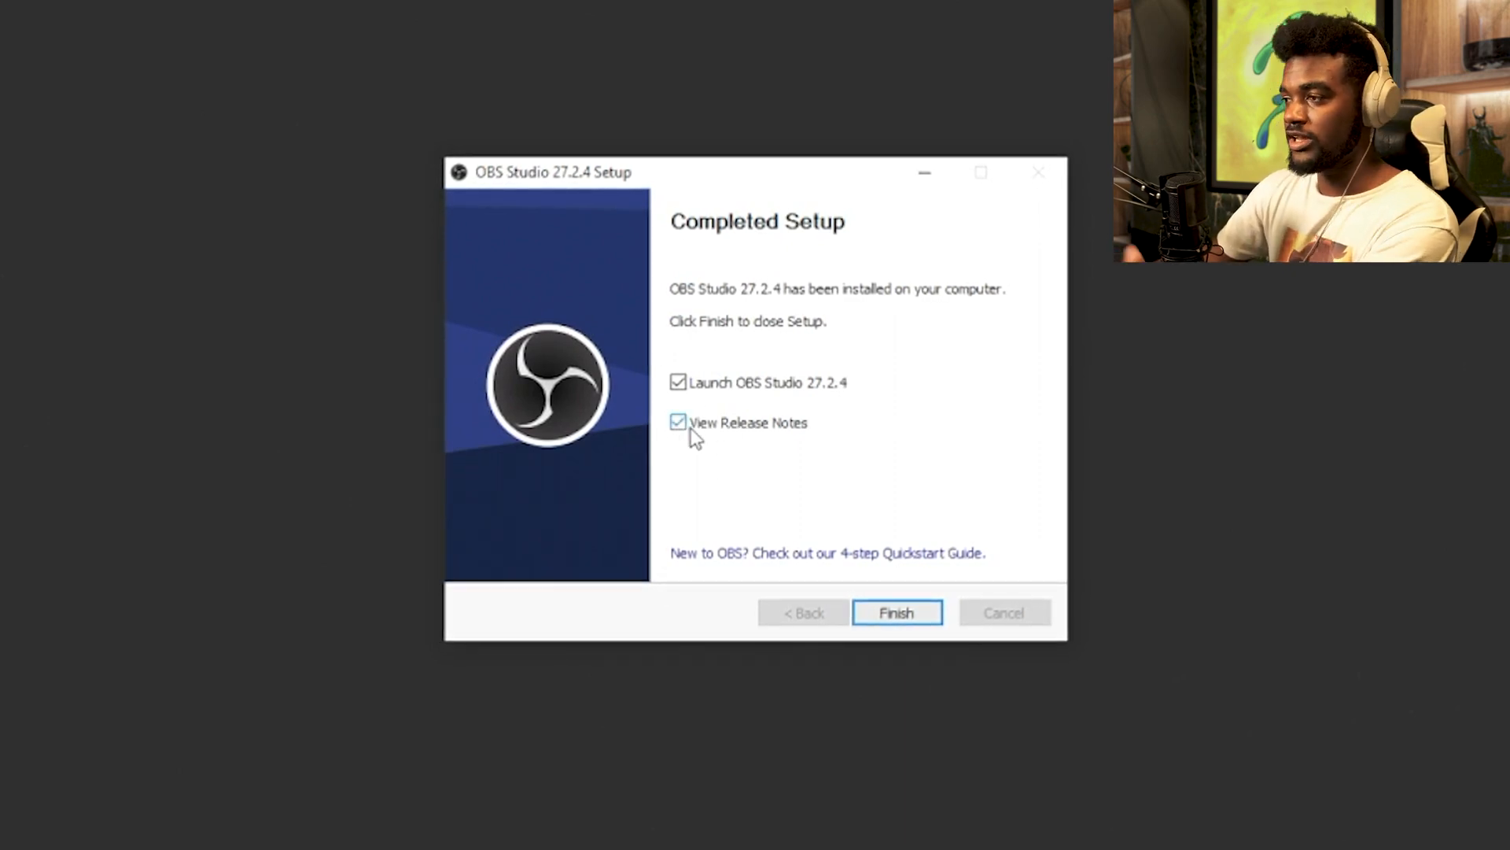
left_click(681, 424)
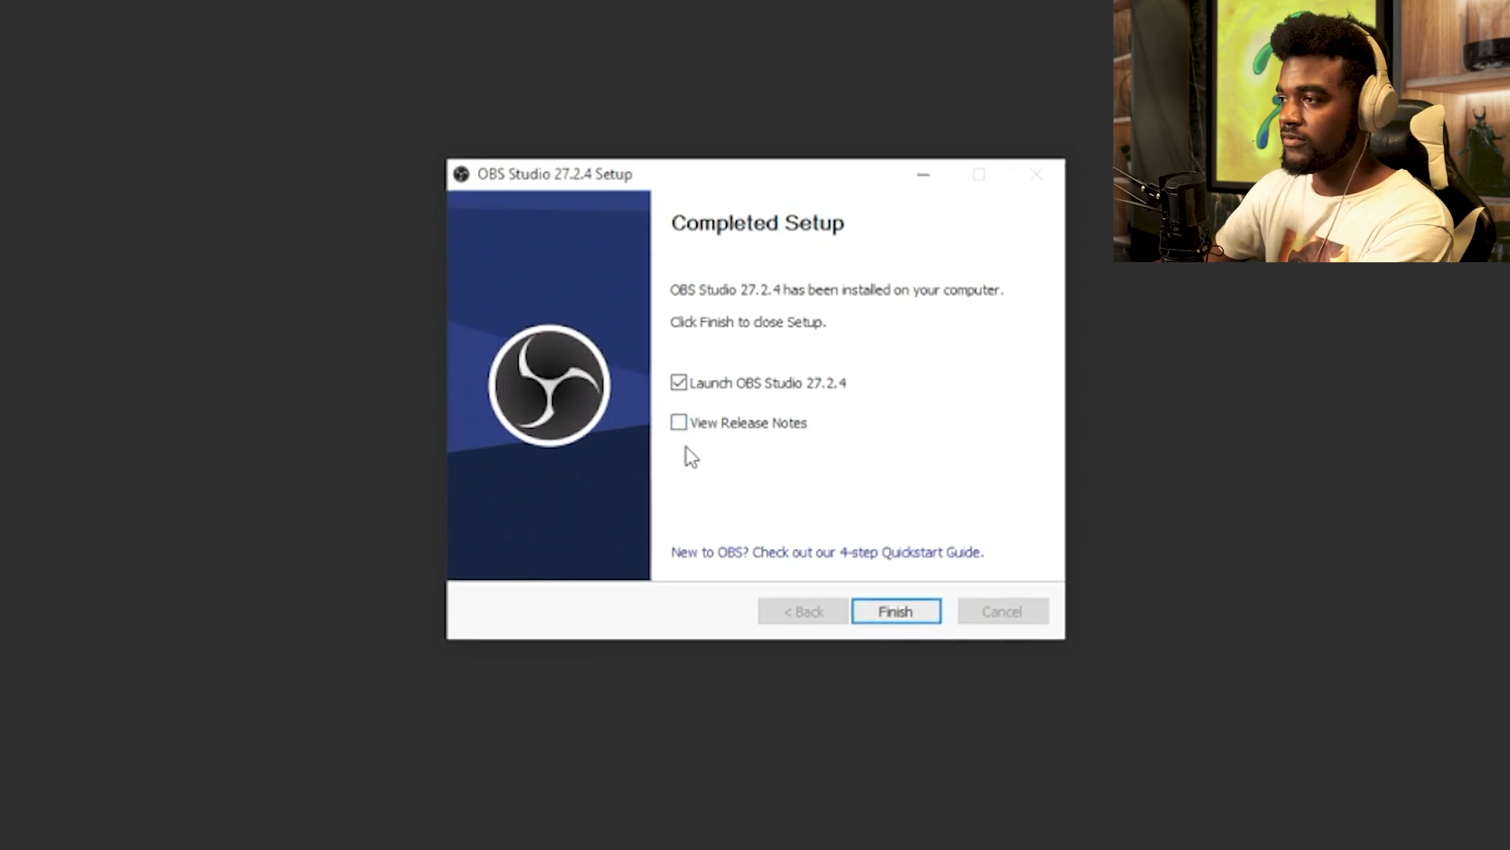
left_click(681, 384)
left_click(683, 386)
left_click(682, 386)
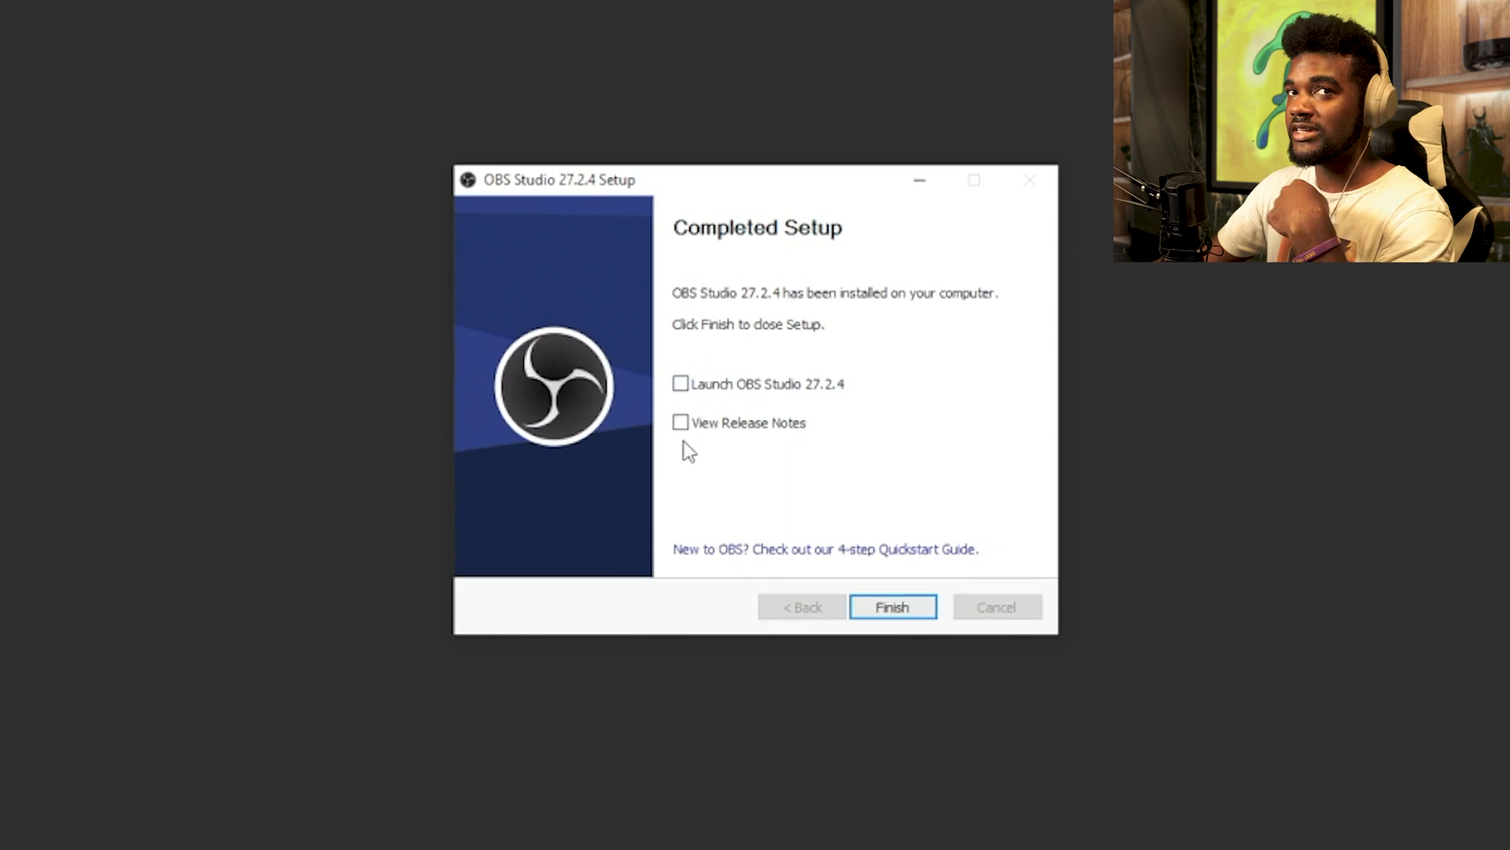
left_click(887, 612)
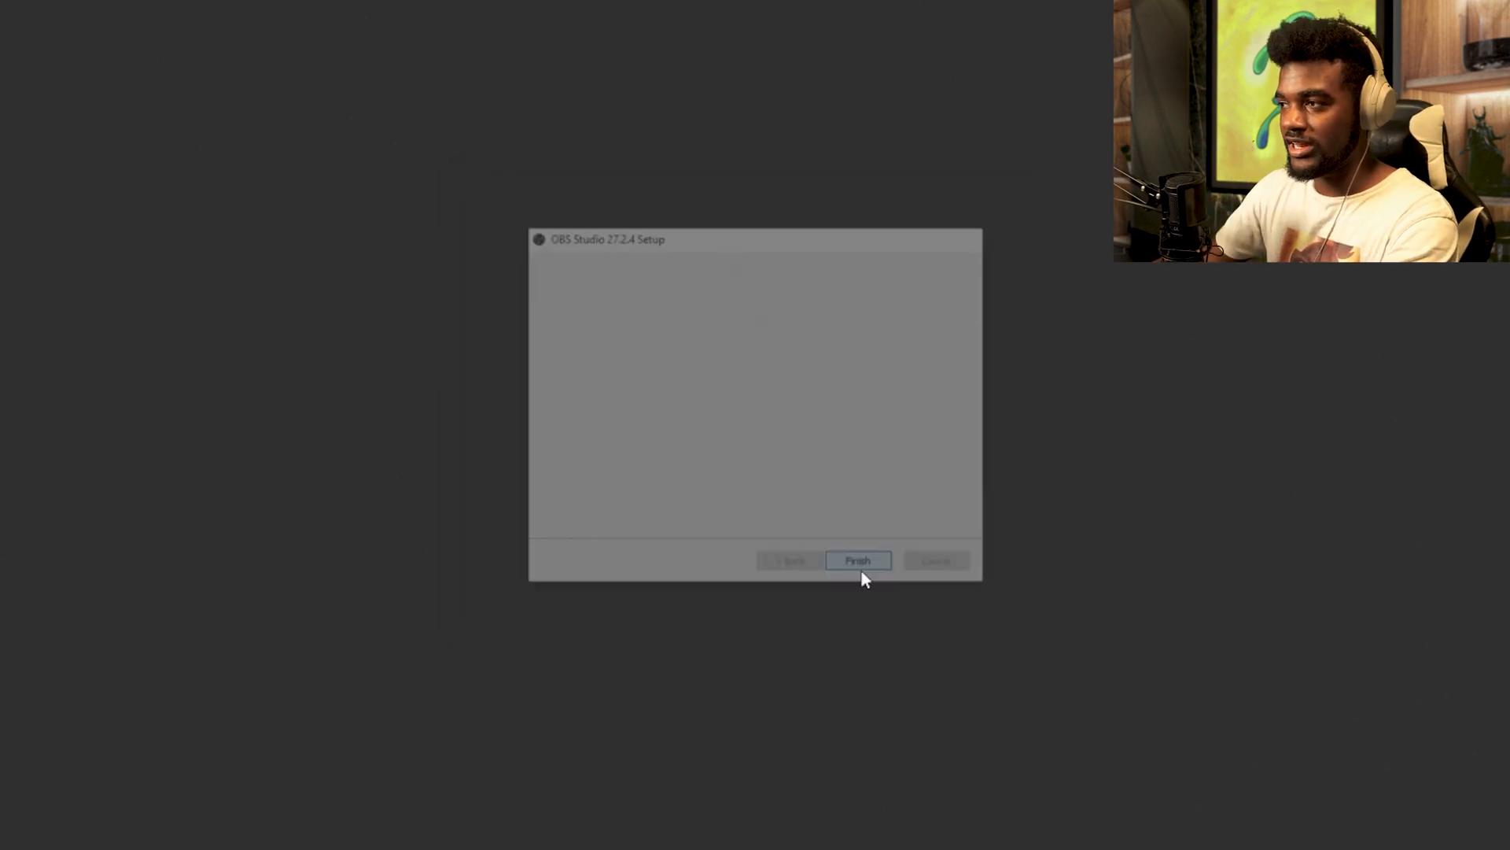
Close the Downloads folder window and the web browser to return to the desktop.
left_click(634, 477)
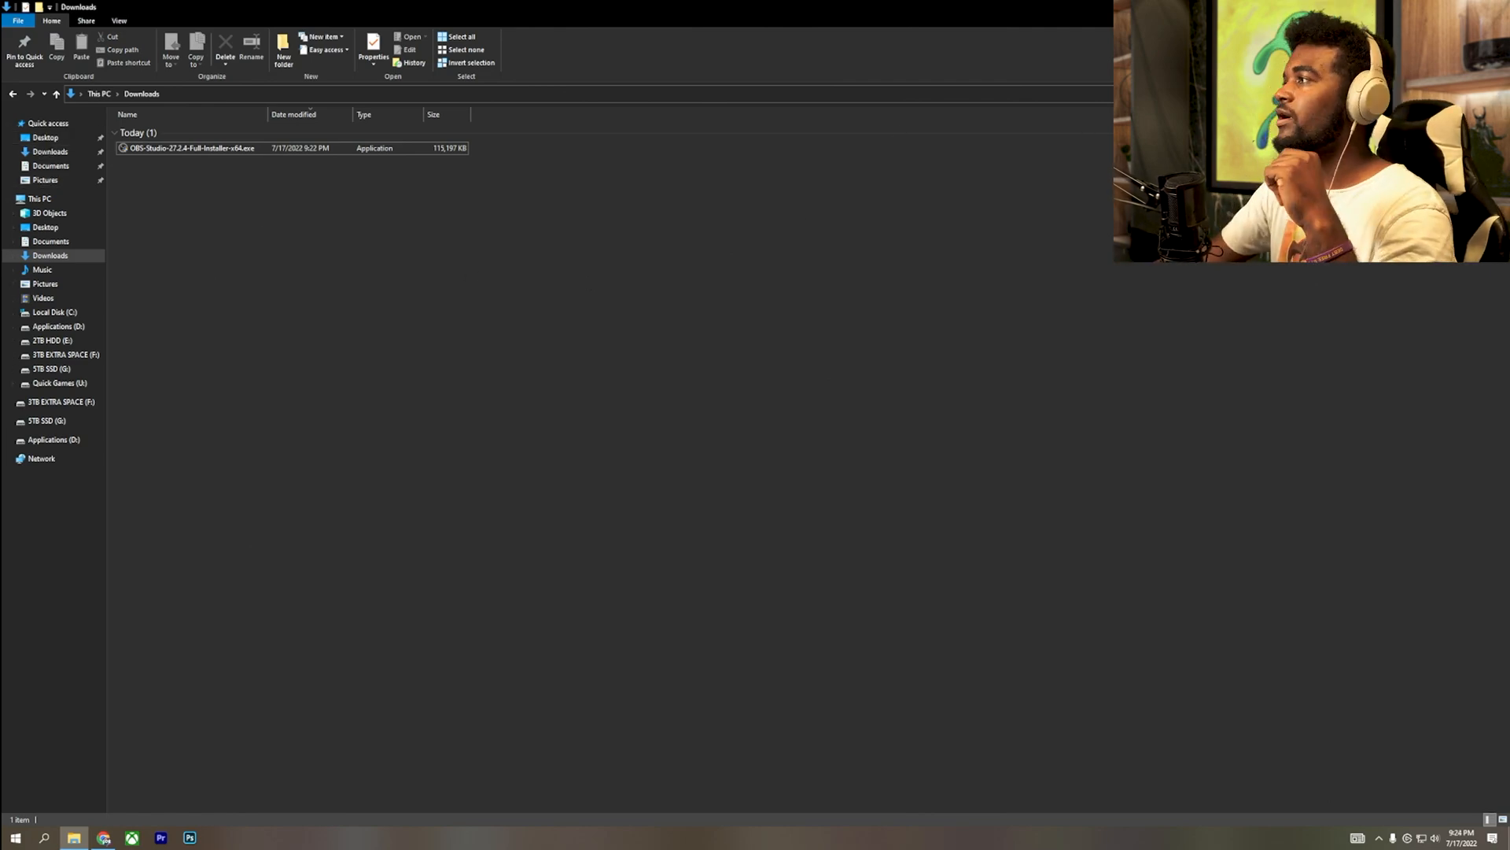
left_click(1492, 8)
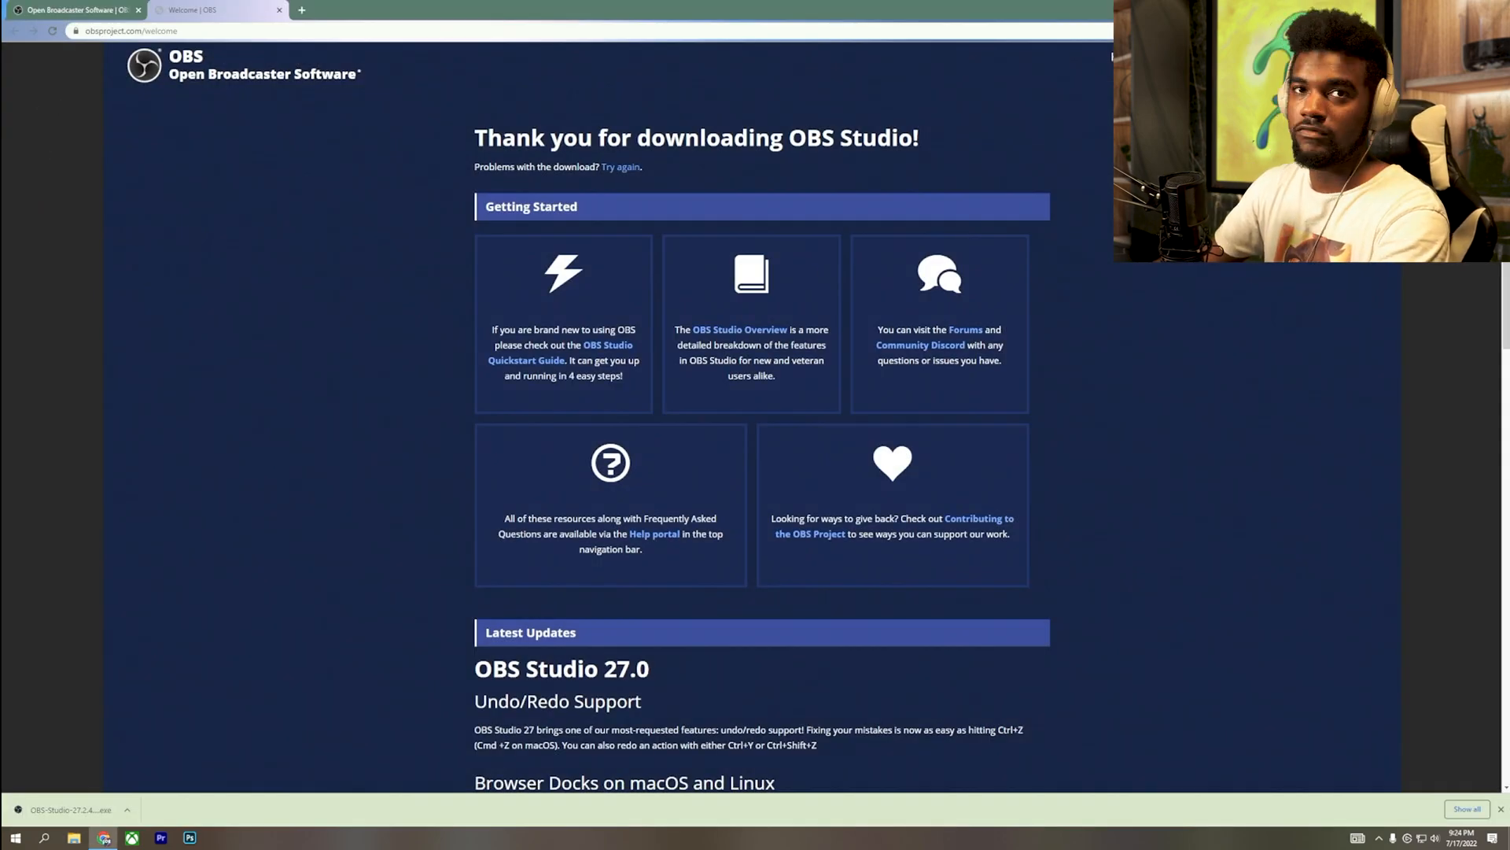
left_click(1492, 7)
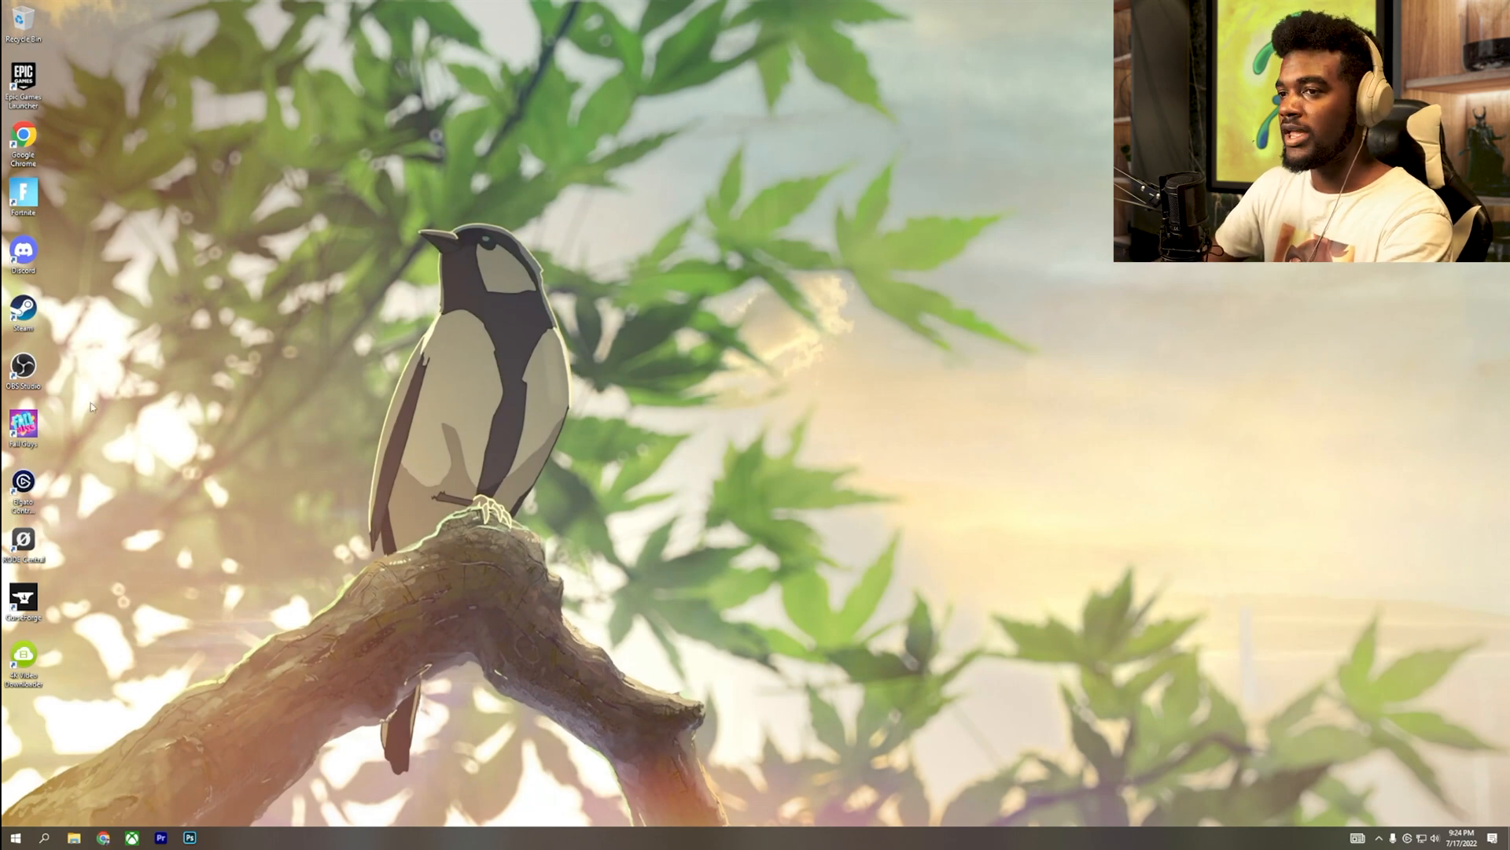
left_click_drag(103, 328, 31, 378)
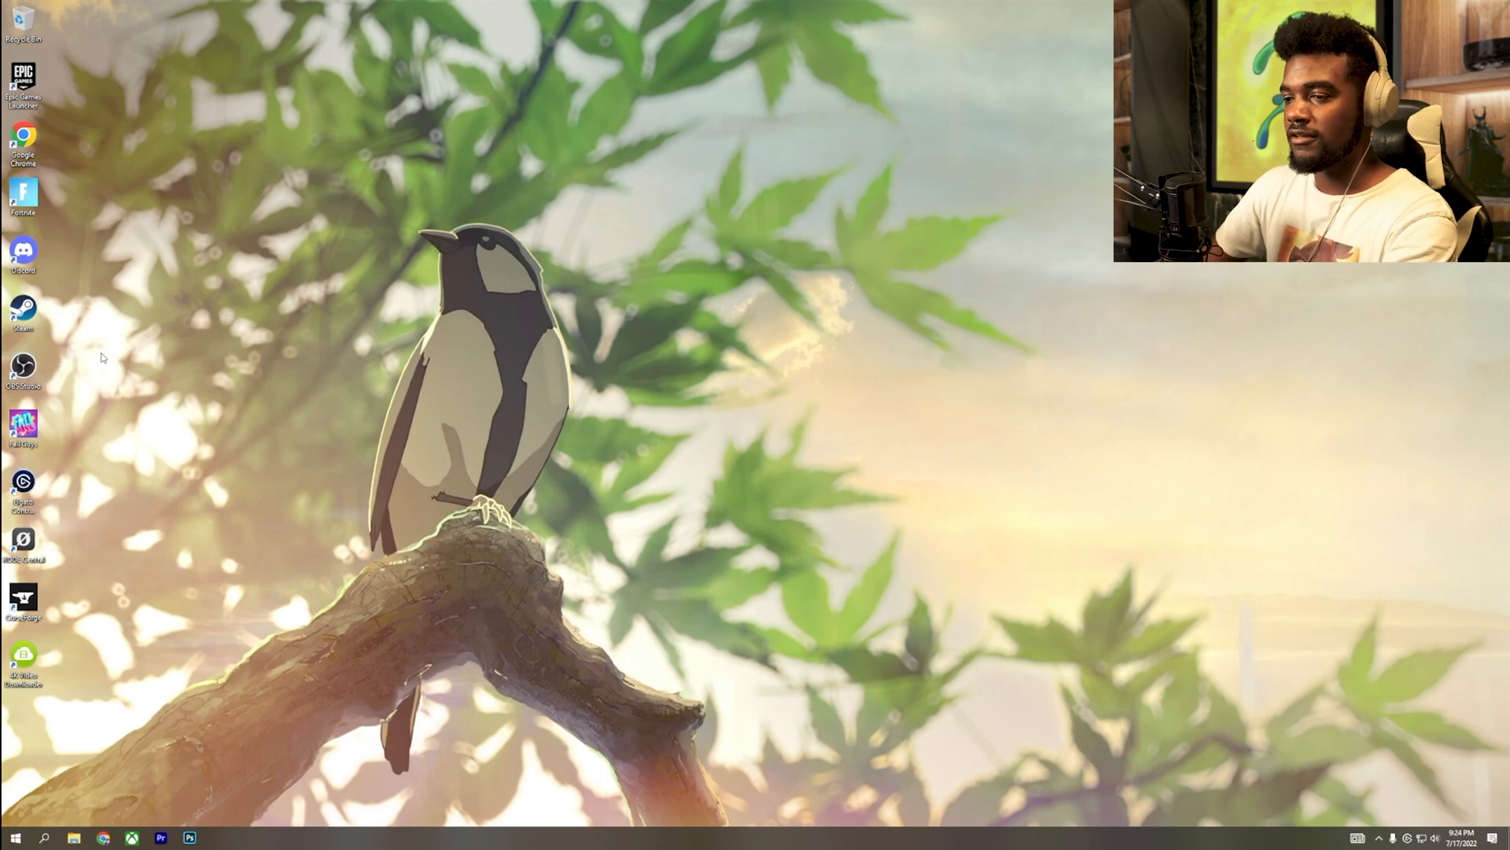
View the contents of the Applications (D:) drive in File Explorer, and close the window.
key("super+e")
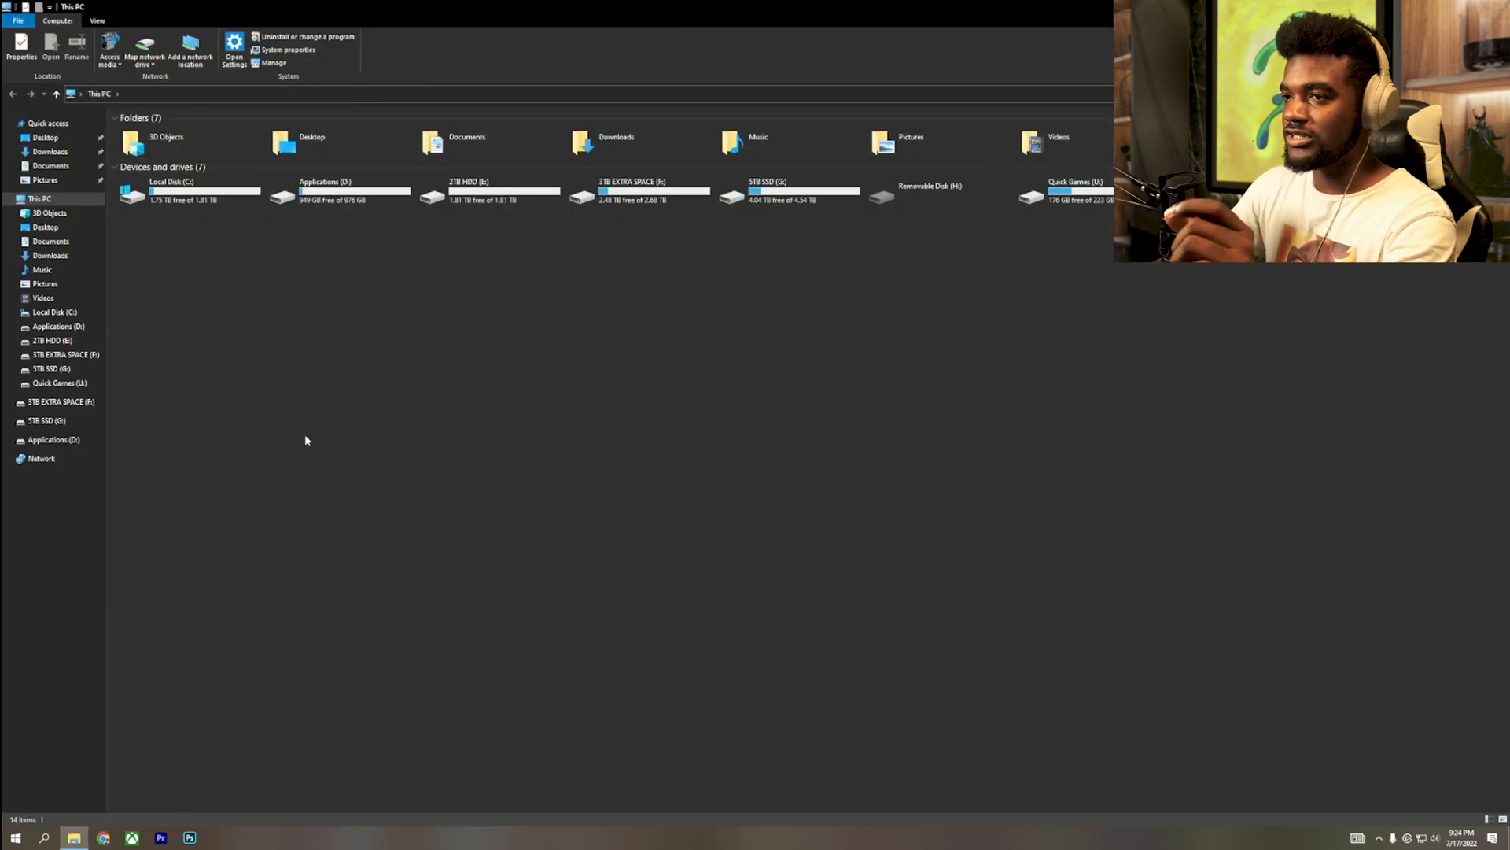
left_click(59, 369)
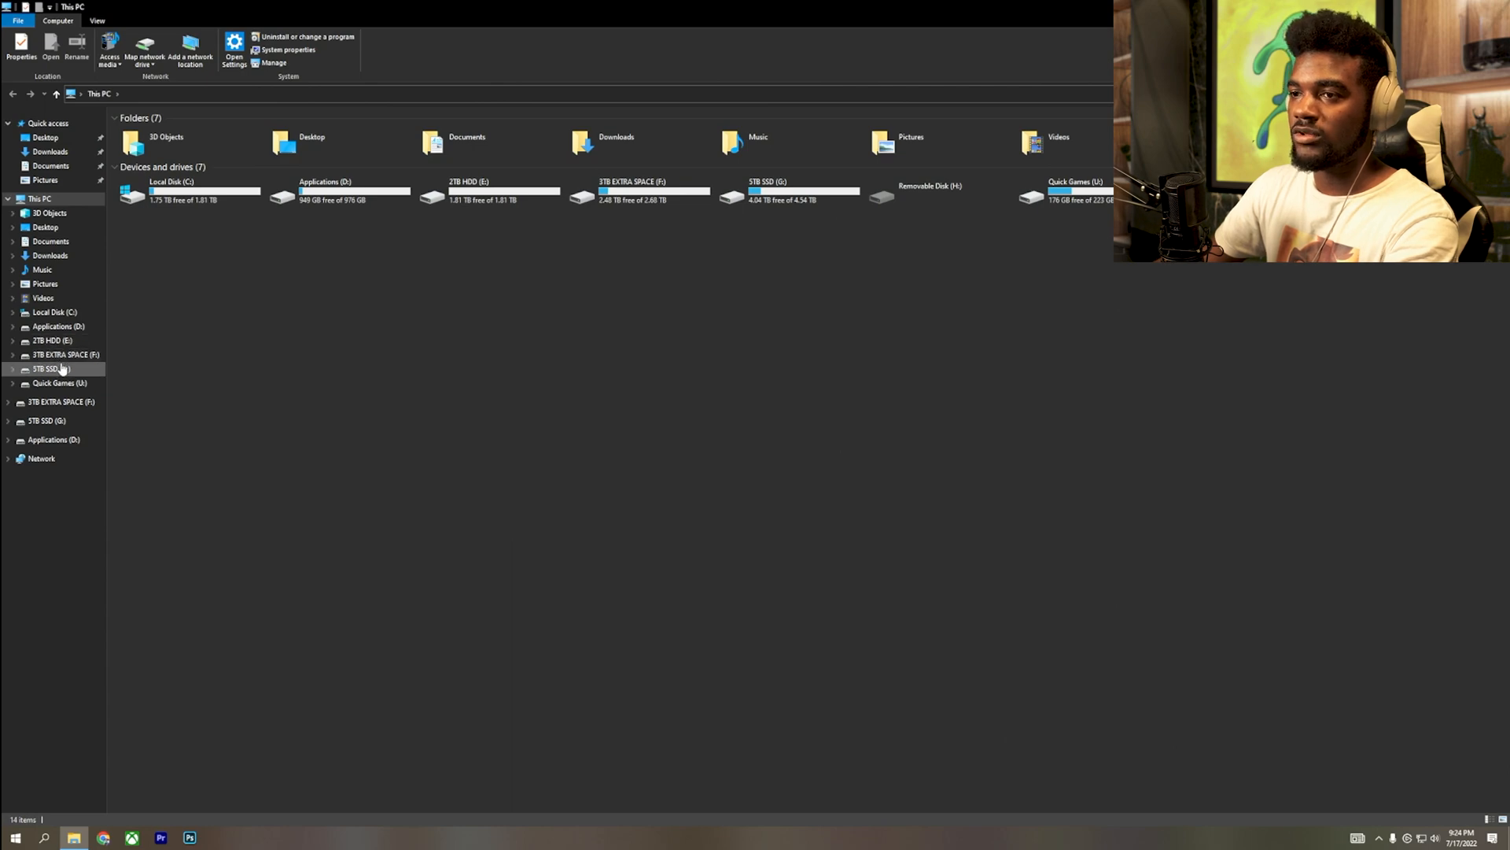
left_click(57, 326)
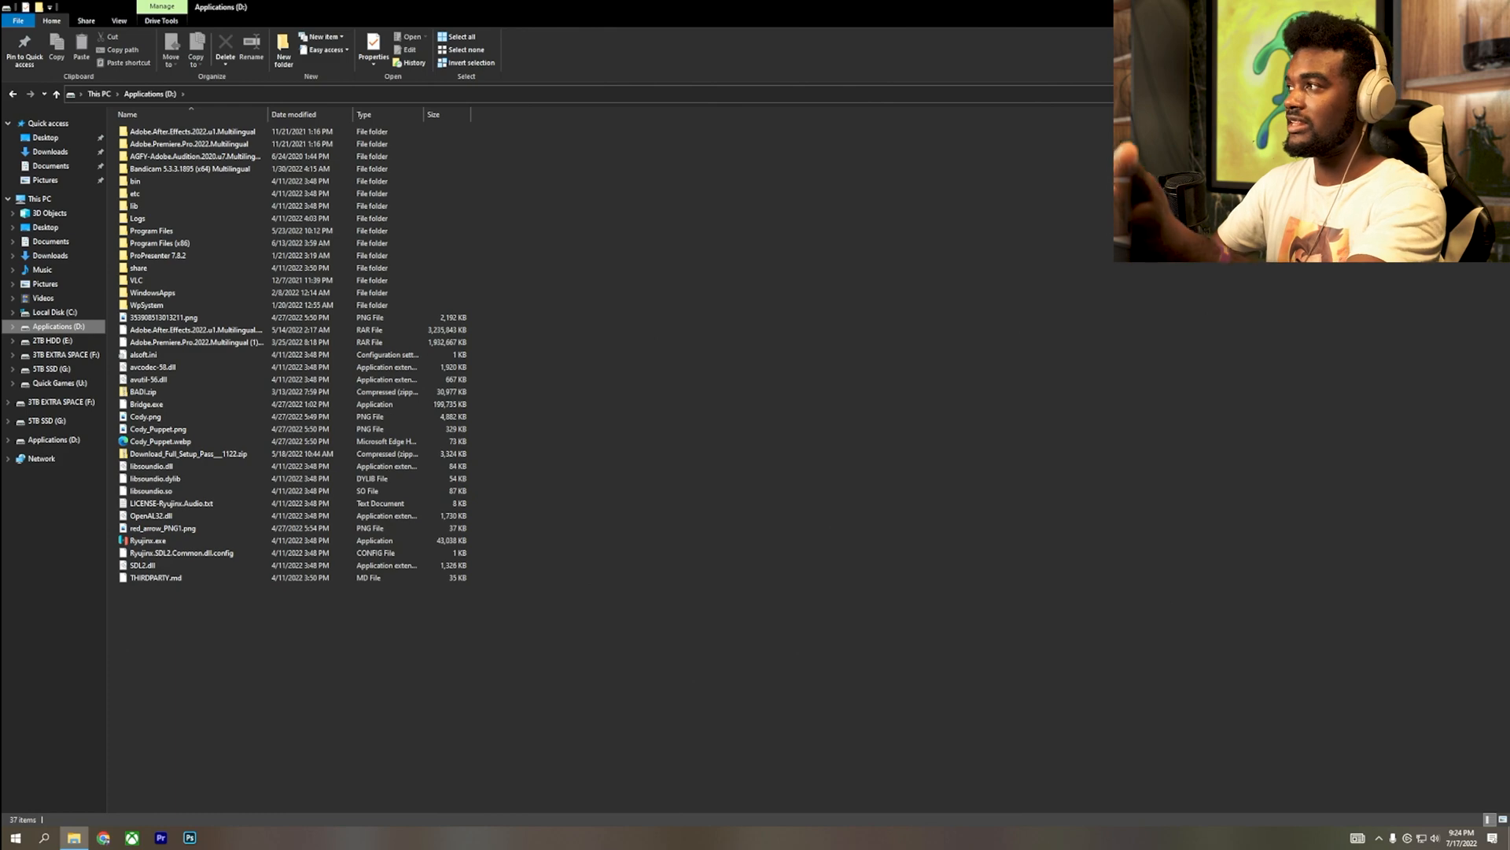
key("alt+F4")
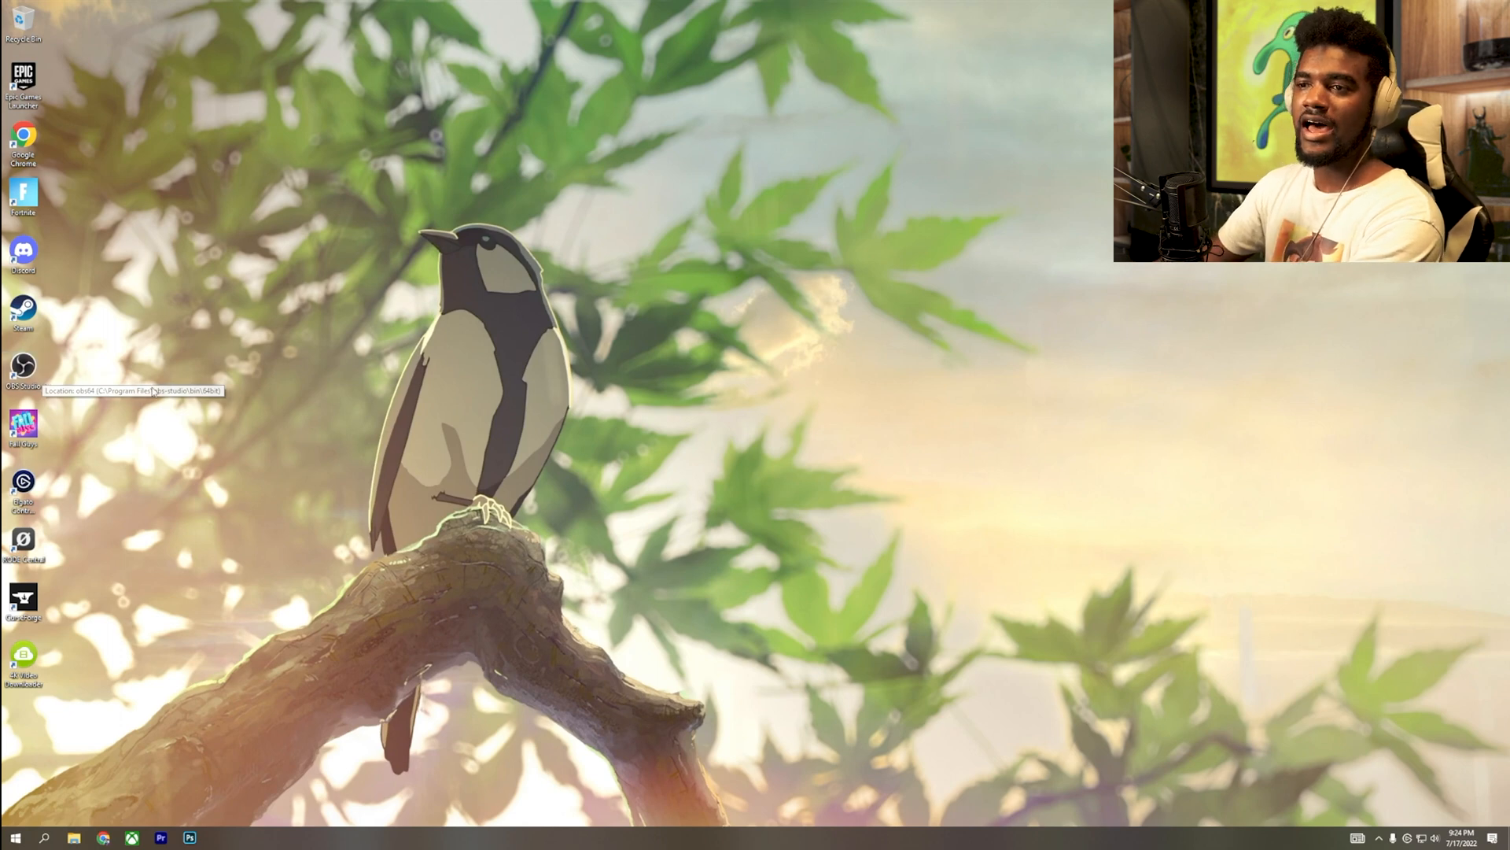
left_click_drag(221, 259, 653, 550)
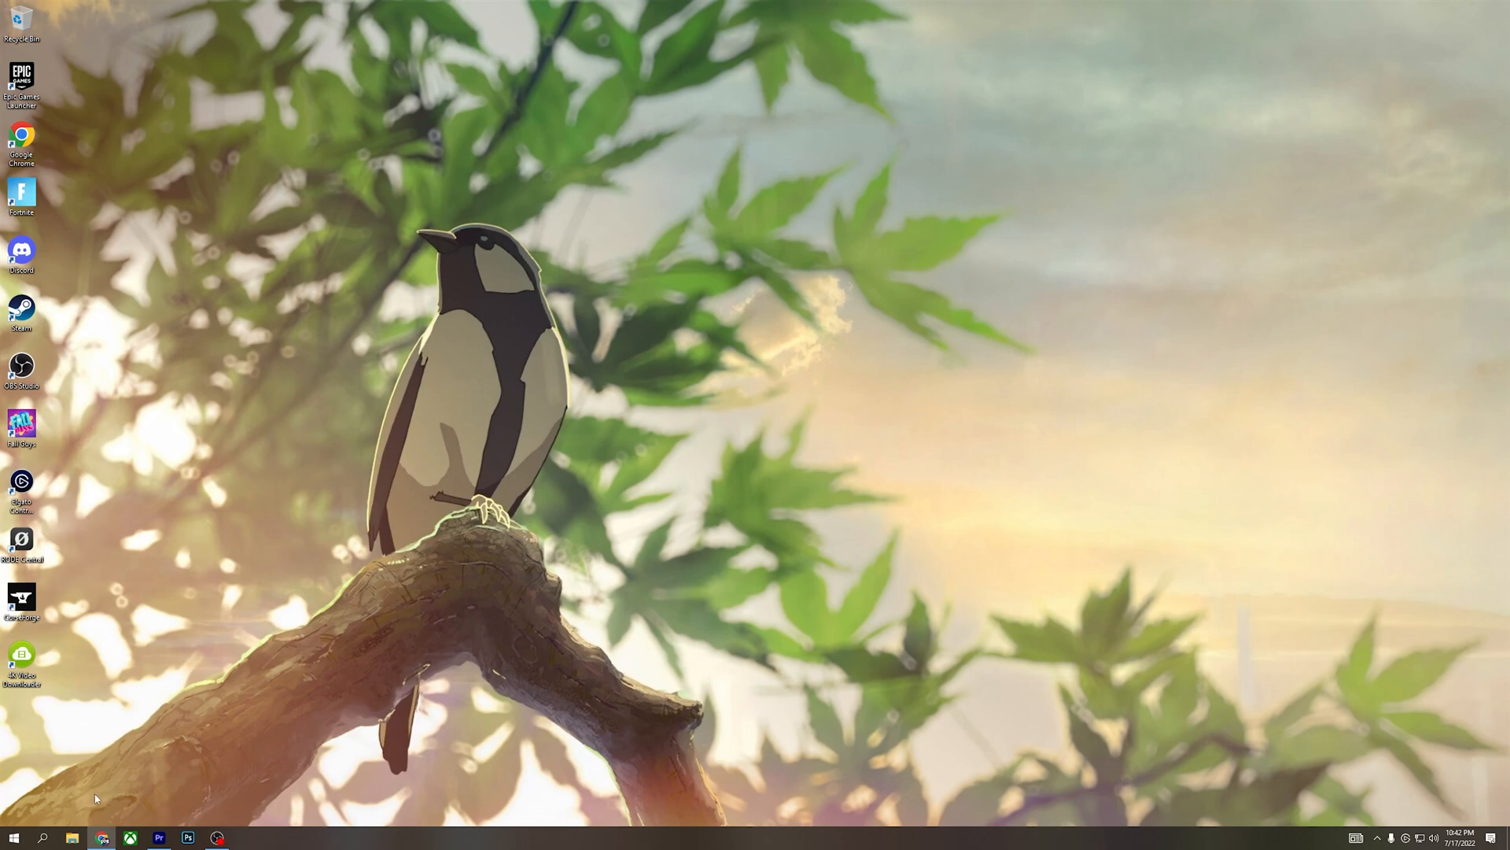
Open the folder C:\Program Files\obs-studio\bin\64bit in a maximized File Explorer window.
left_click(72, 836)
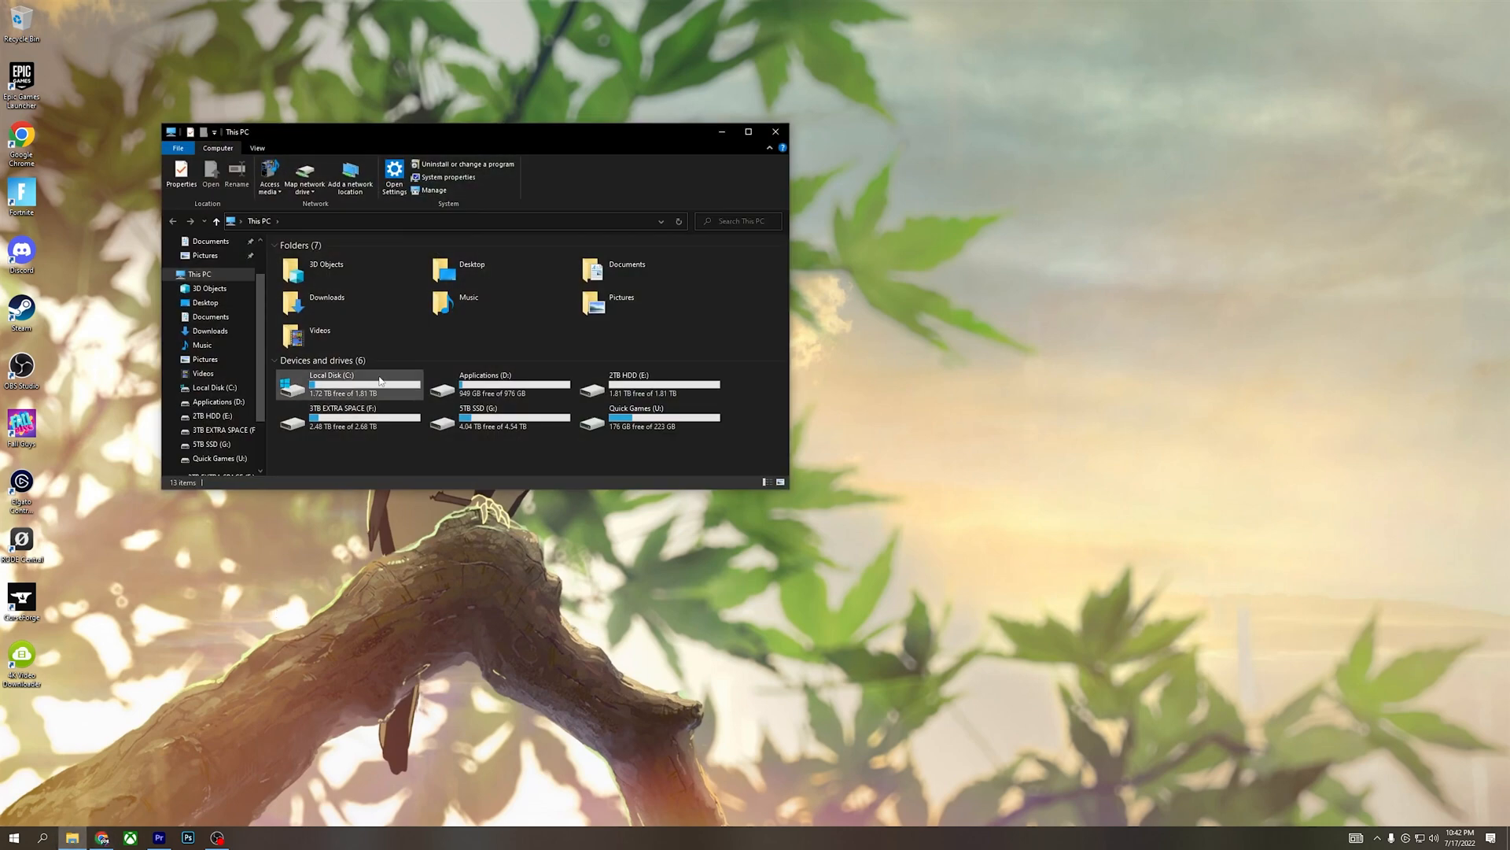
double_click(383, 388)
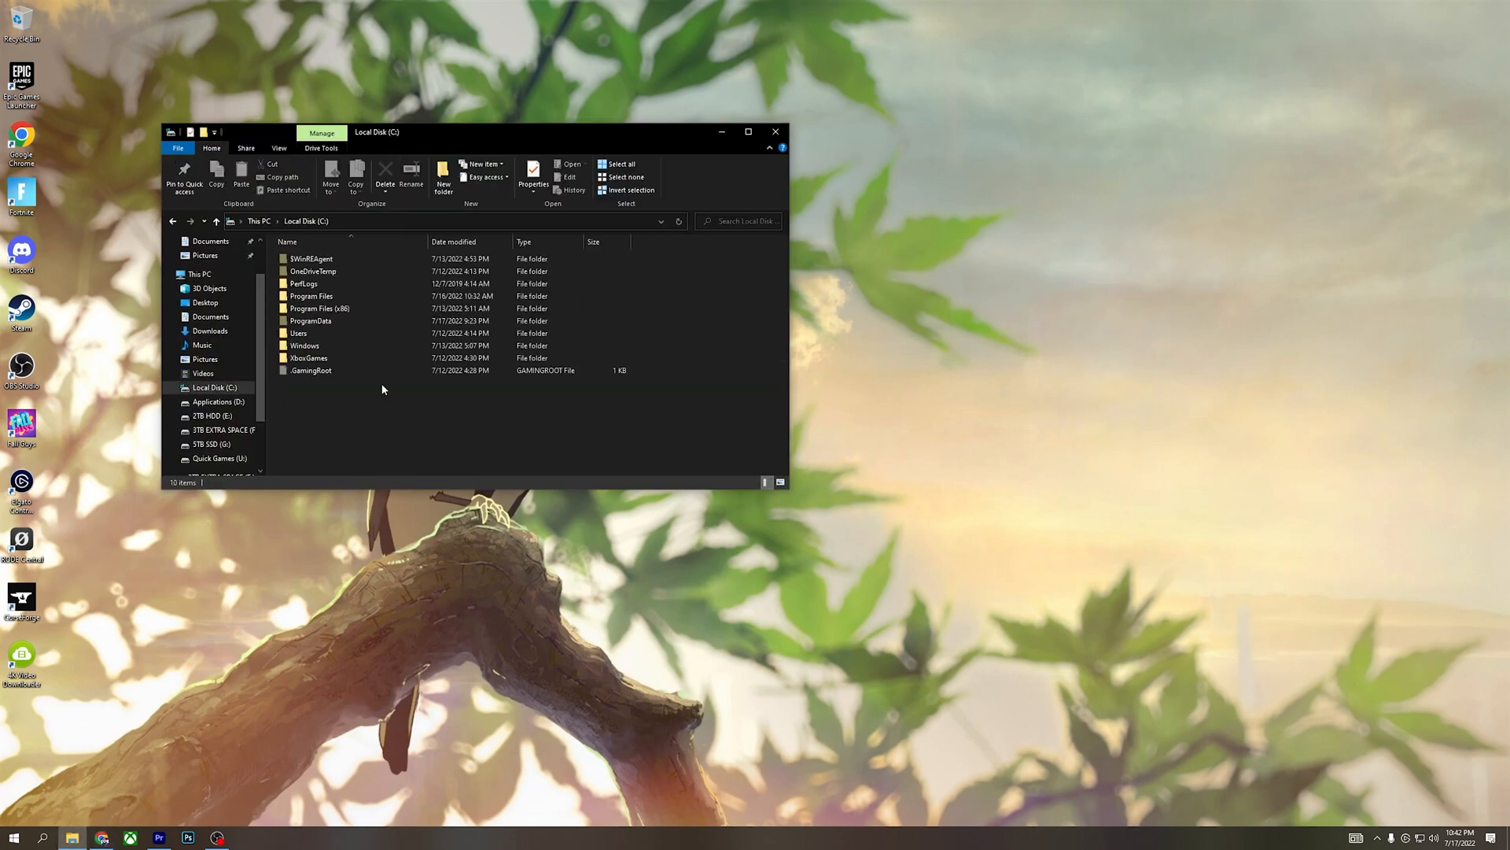
left_click(748, 134)
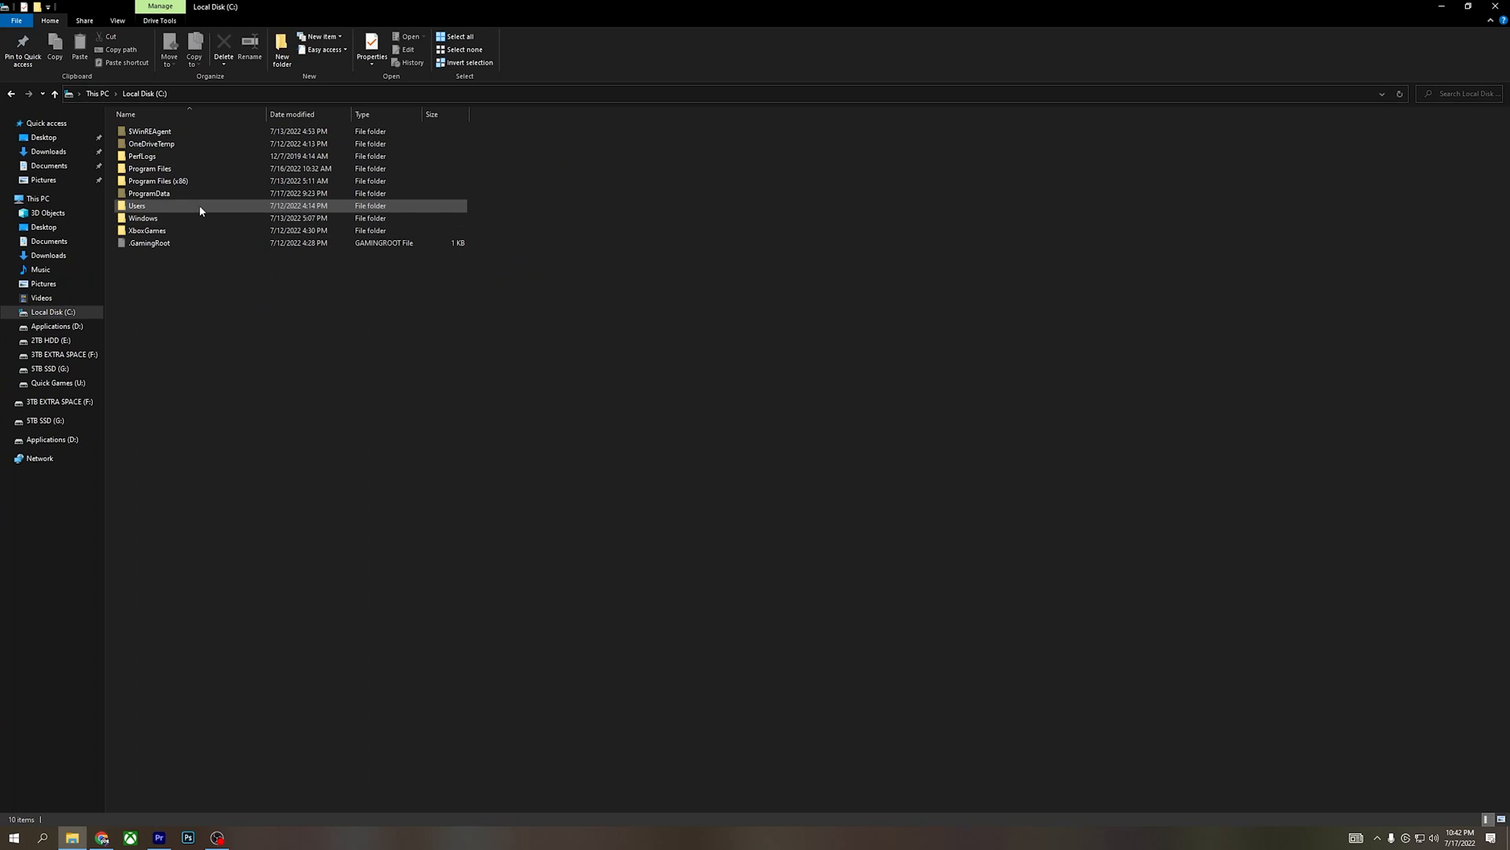
double_click(177, 169)
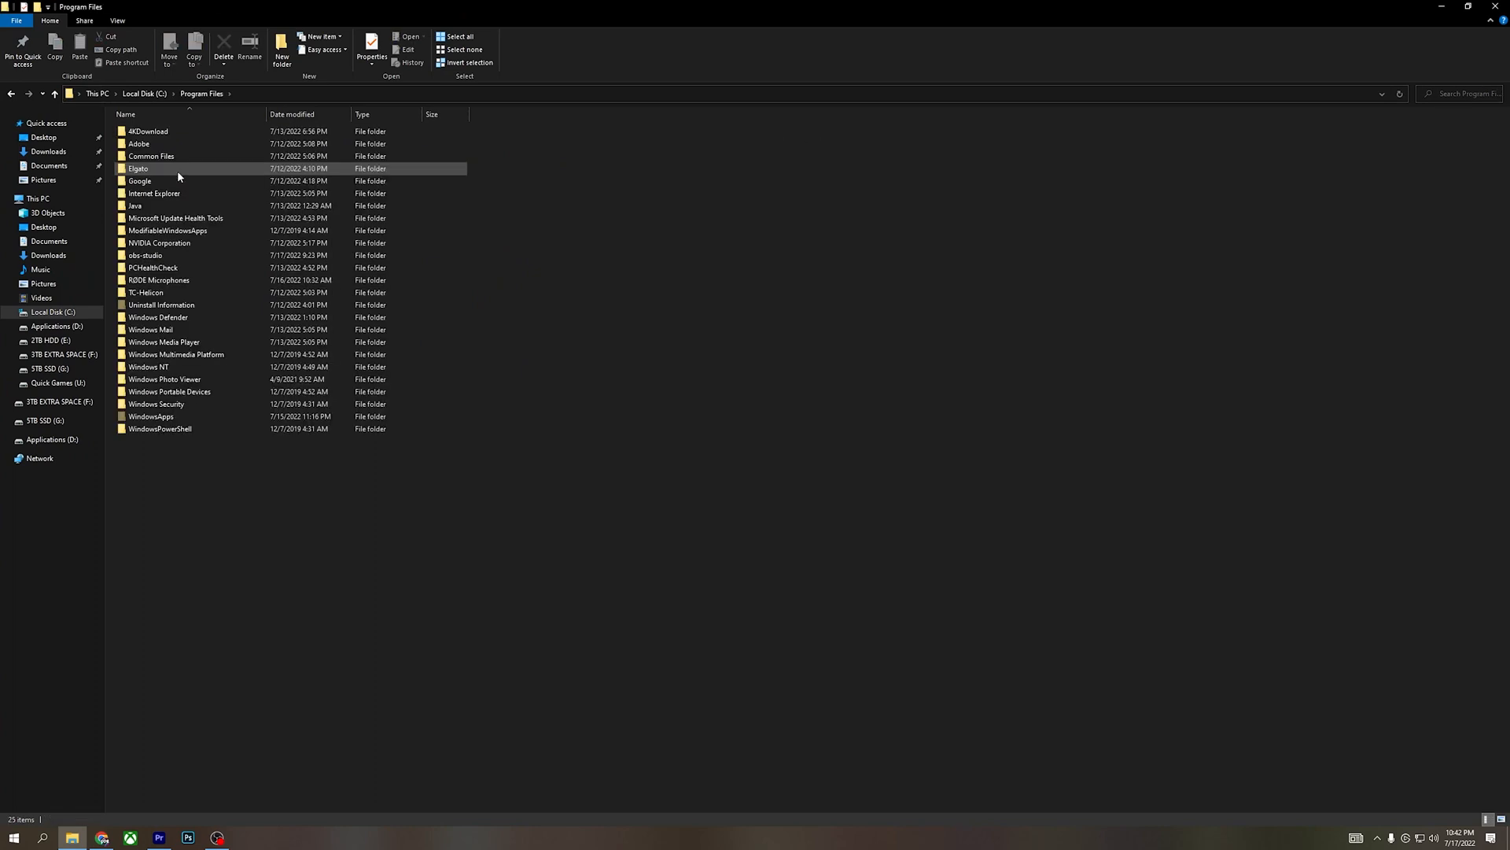
double_click(166, 256)
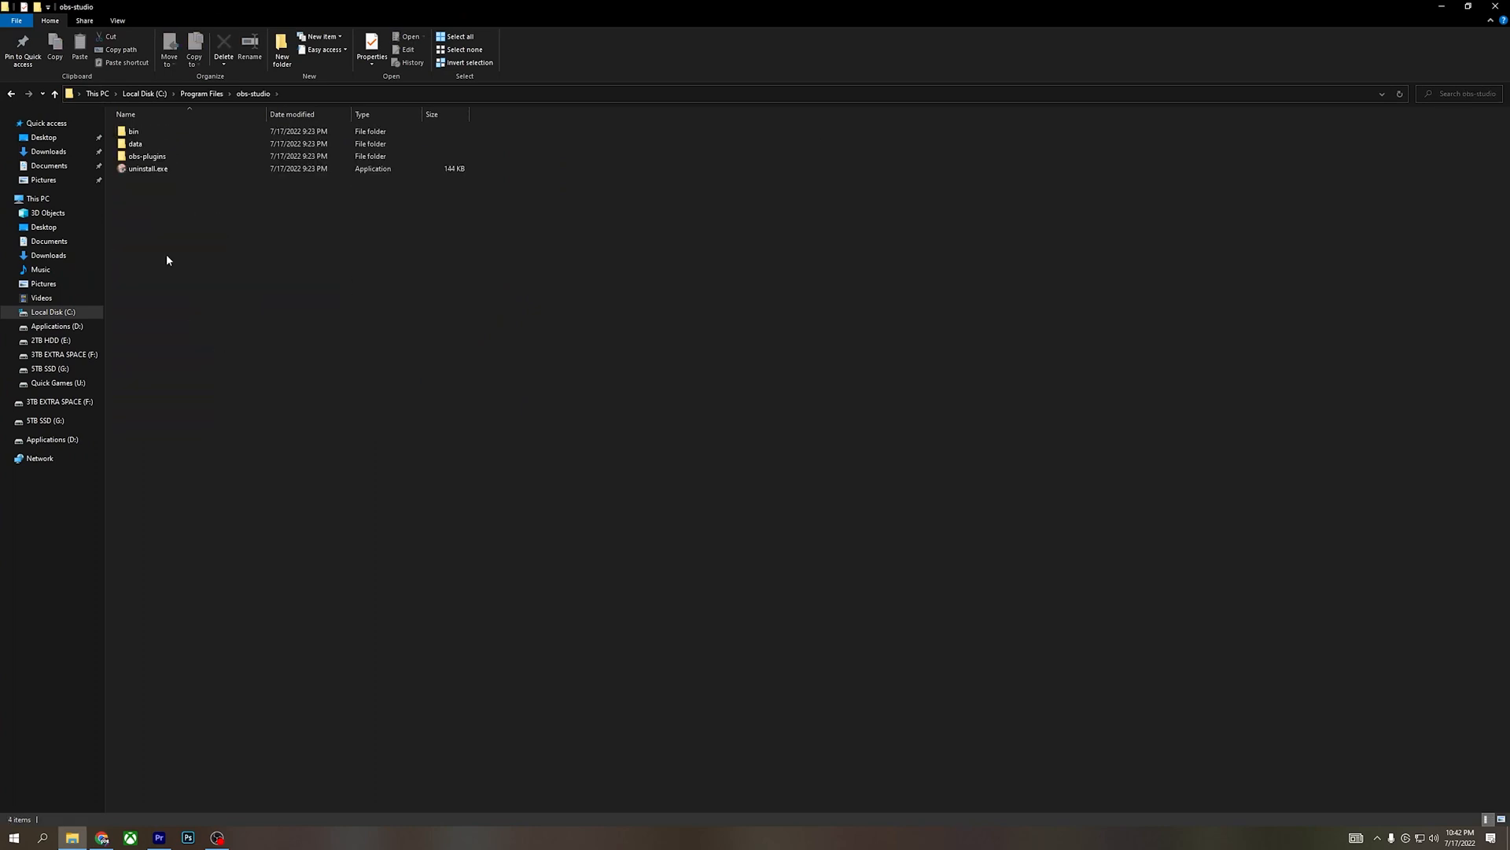
double_click(154, 130)
left_click(155, 133)
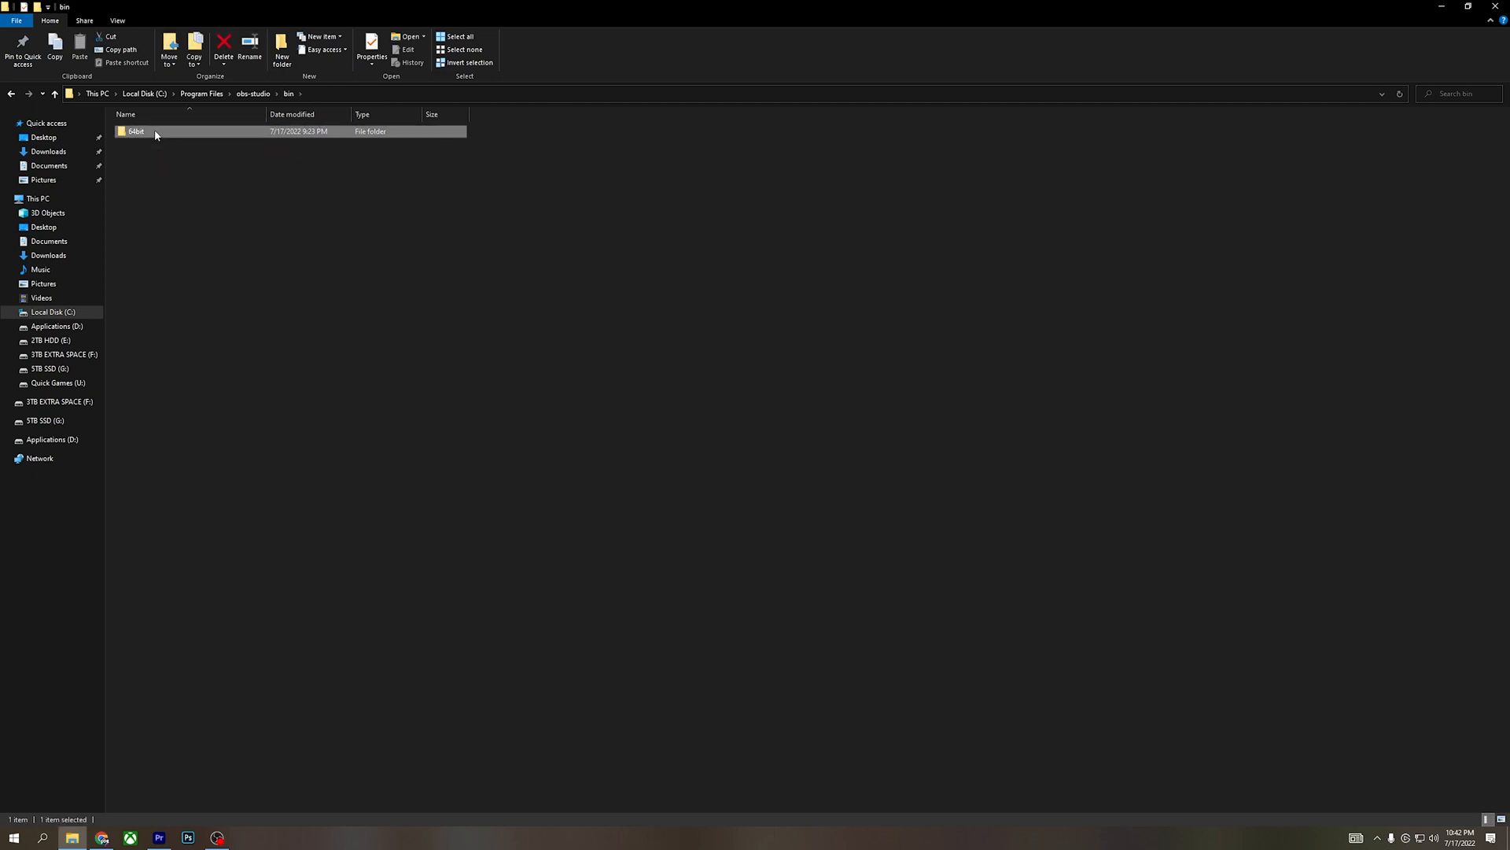
double_click(155, 132)
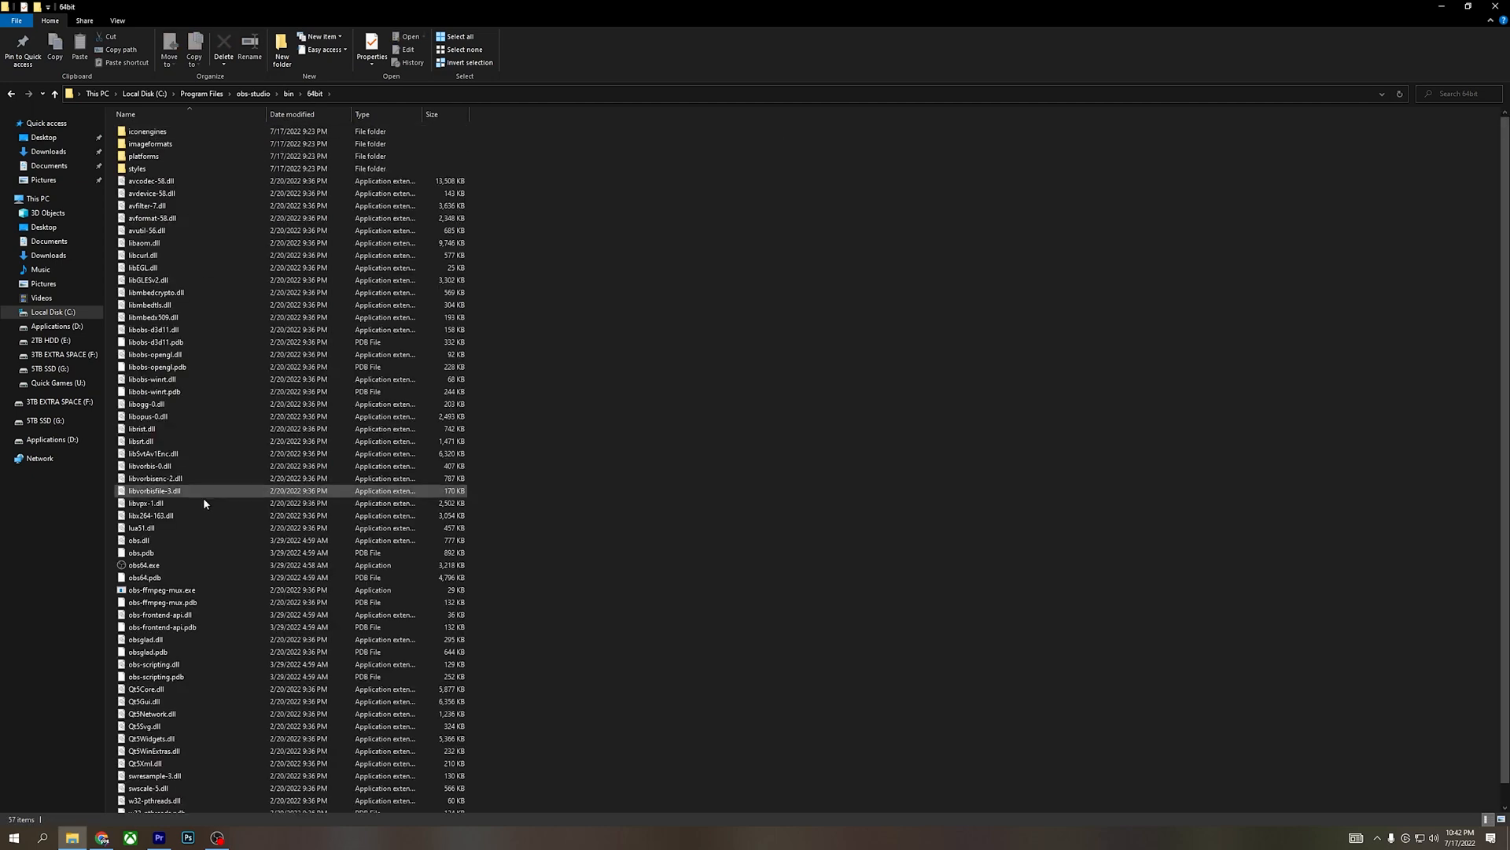
Create a desktop shortcut to obs64.exe from the 64bit folder and close the File Explorer window.
left_click(166, 565)
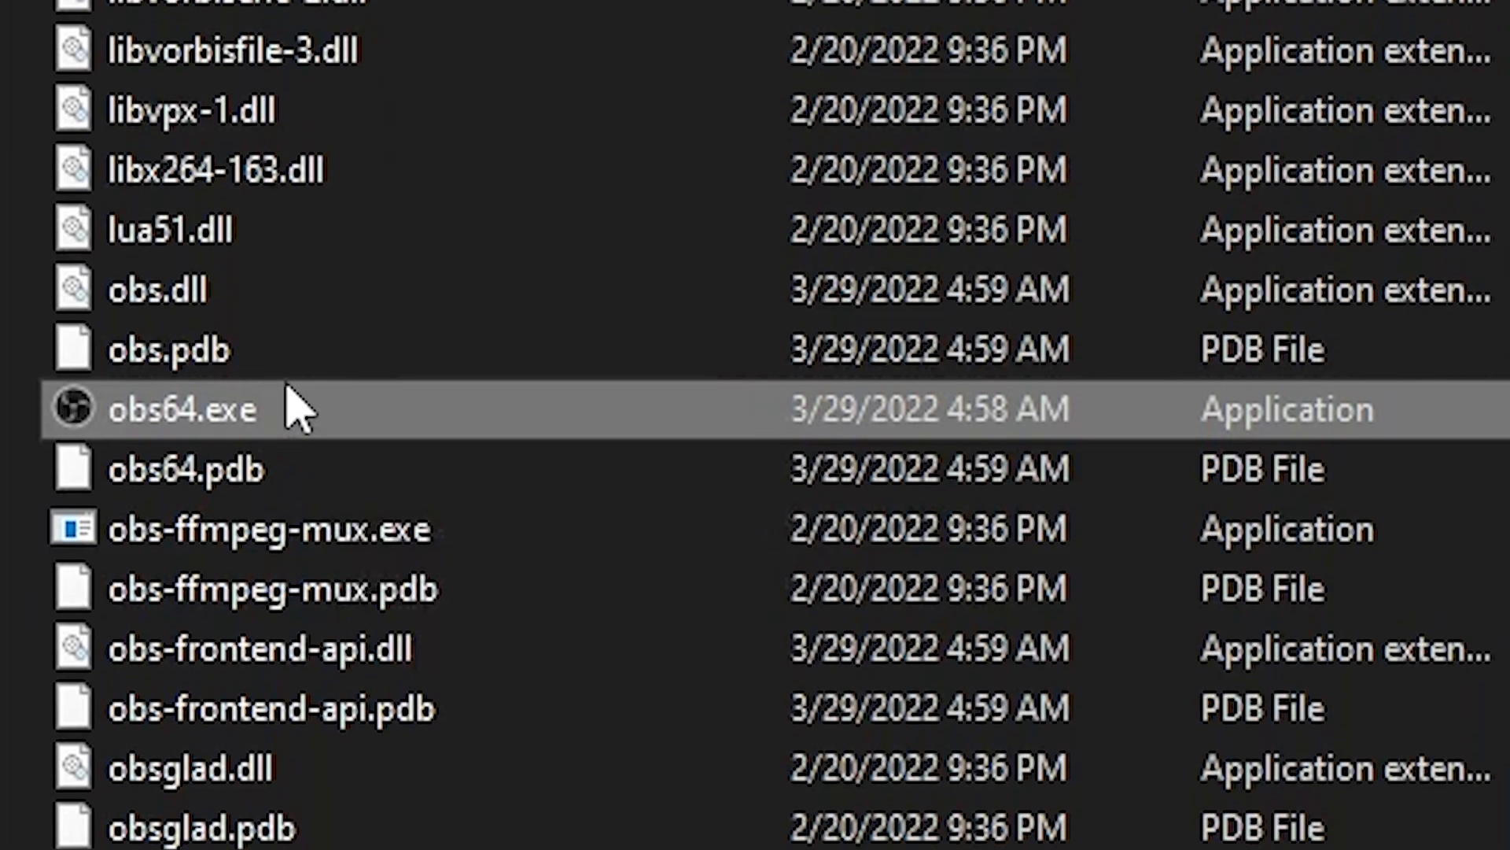
right_click(166, 564)
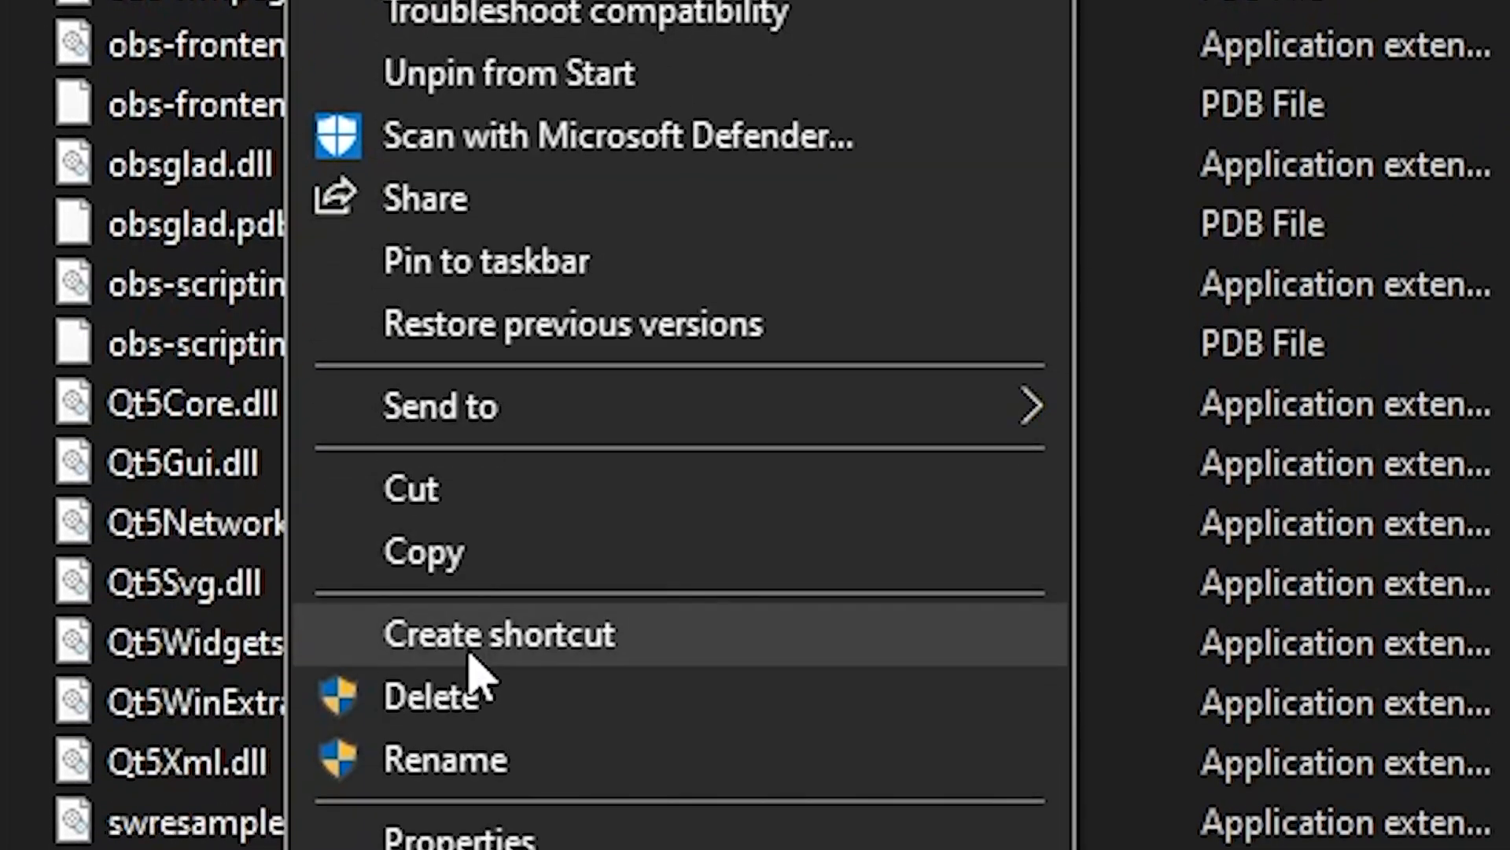
left_click(472, 664)
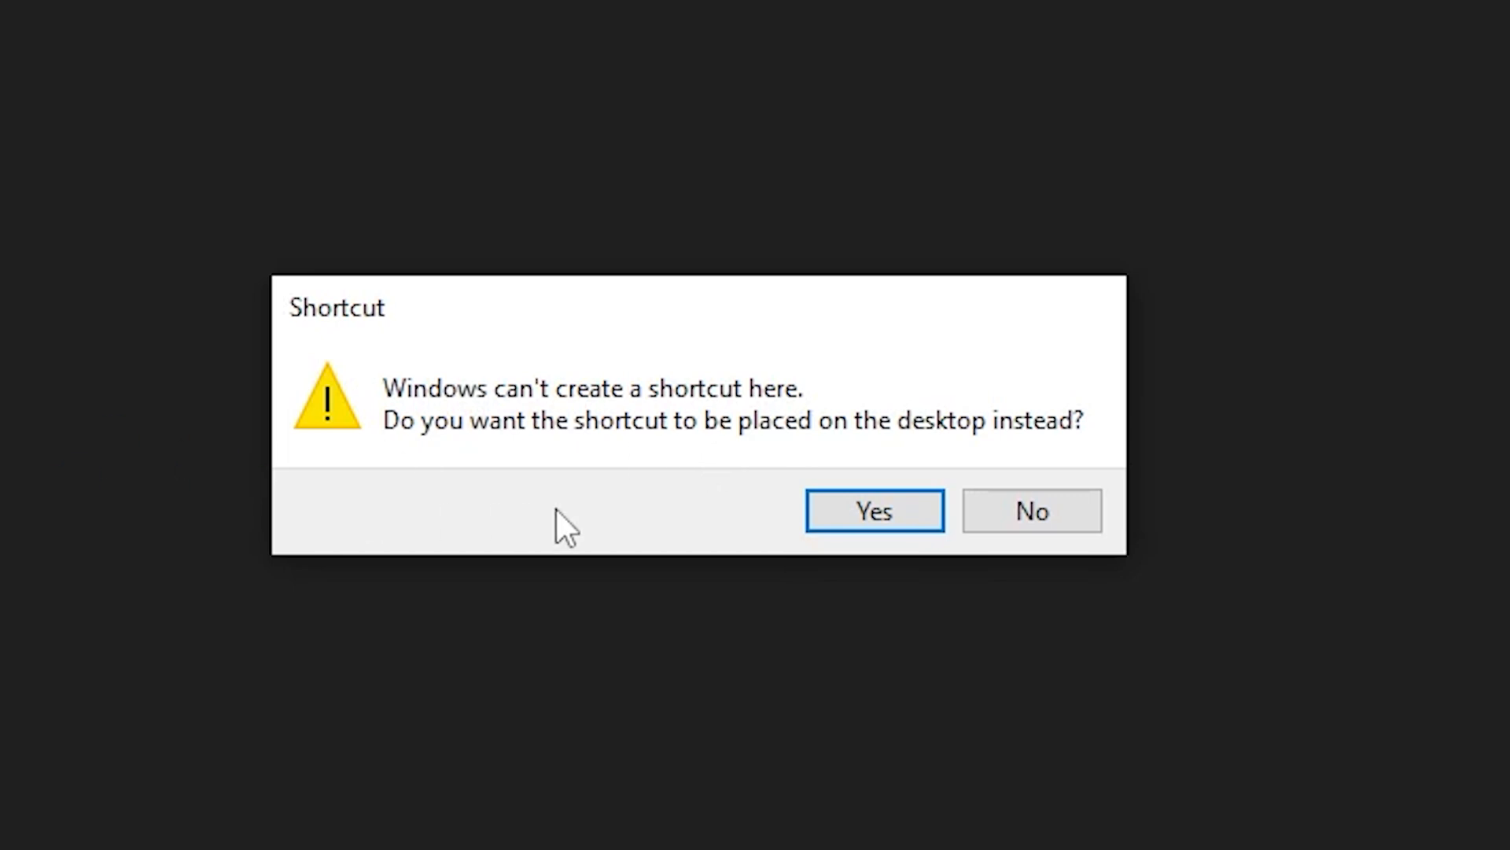
left_click(837, 517)
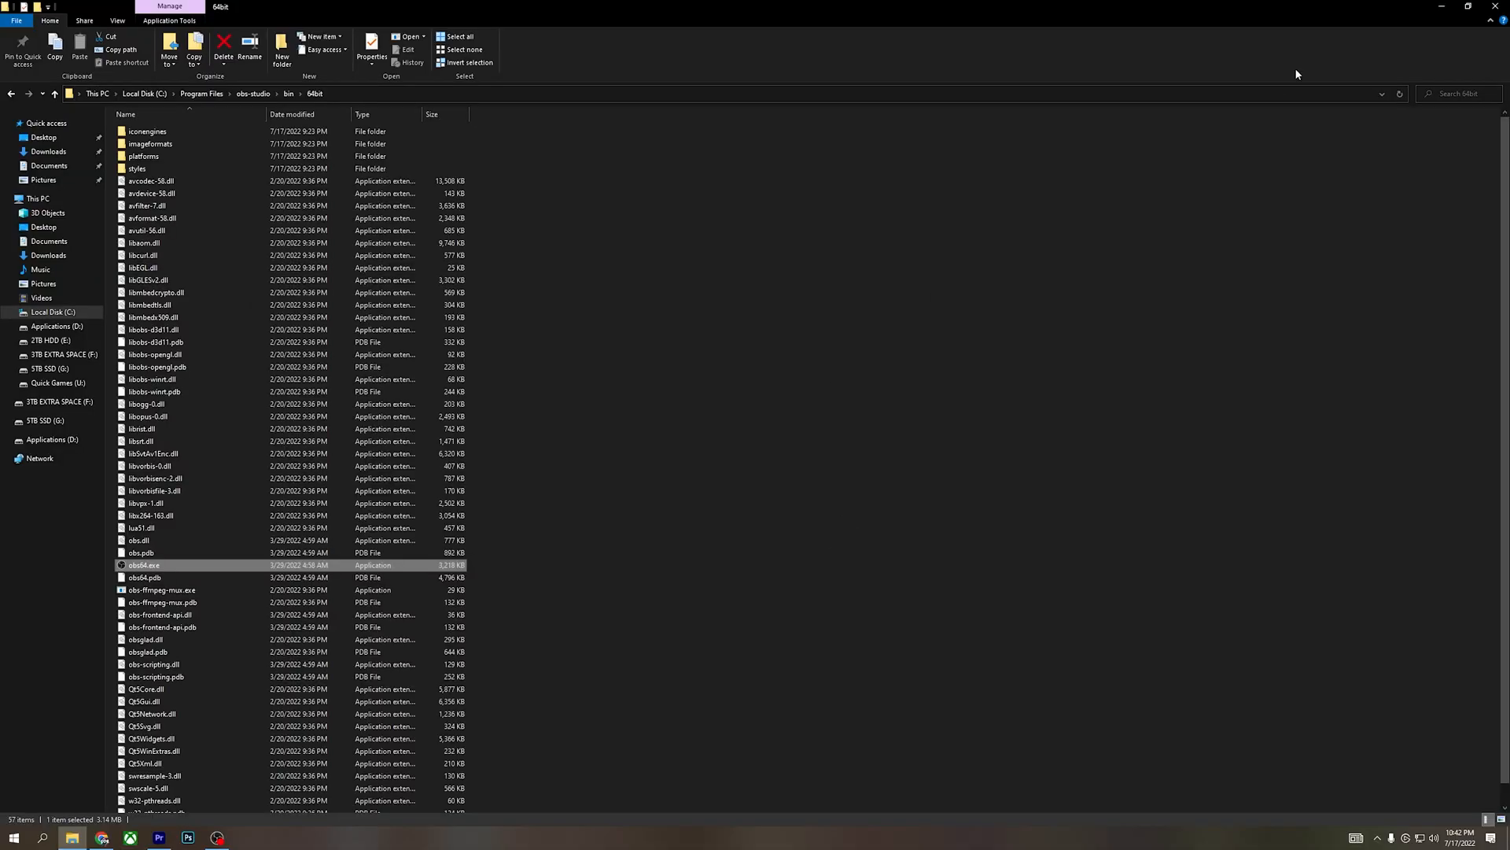
left_click(1495, 7)
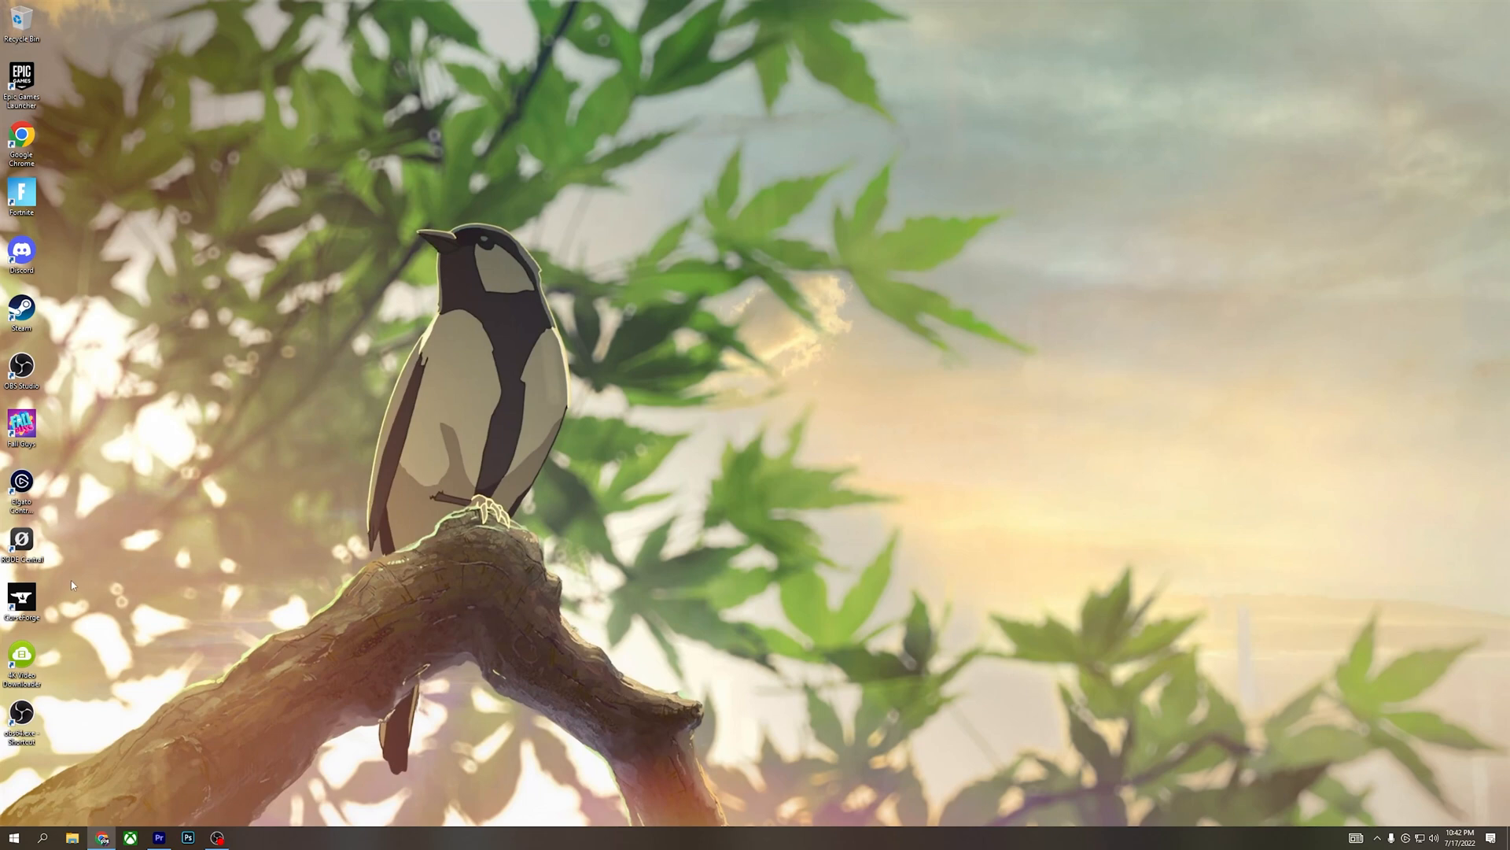
Delete the obs64.exe shortcut from the desktop.
mouse_move(24, 723)
left_mouse_down()
mouse_move(370, 398)
mouse_move(371, 365)
mouse_move(11, 708)
left_mouse_up()
key("Delete")
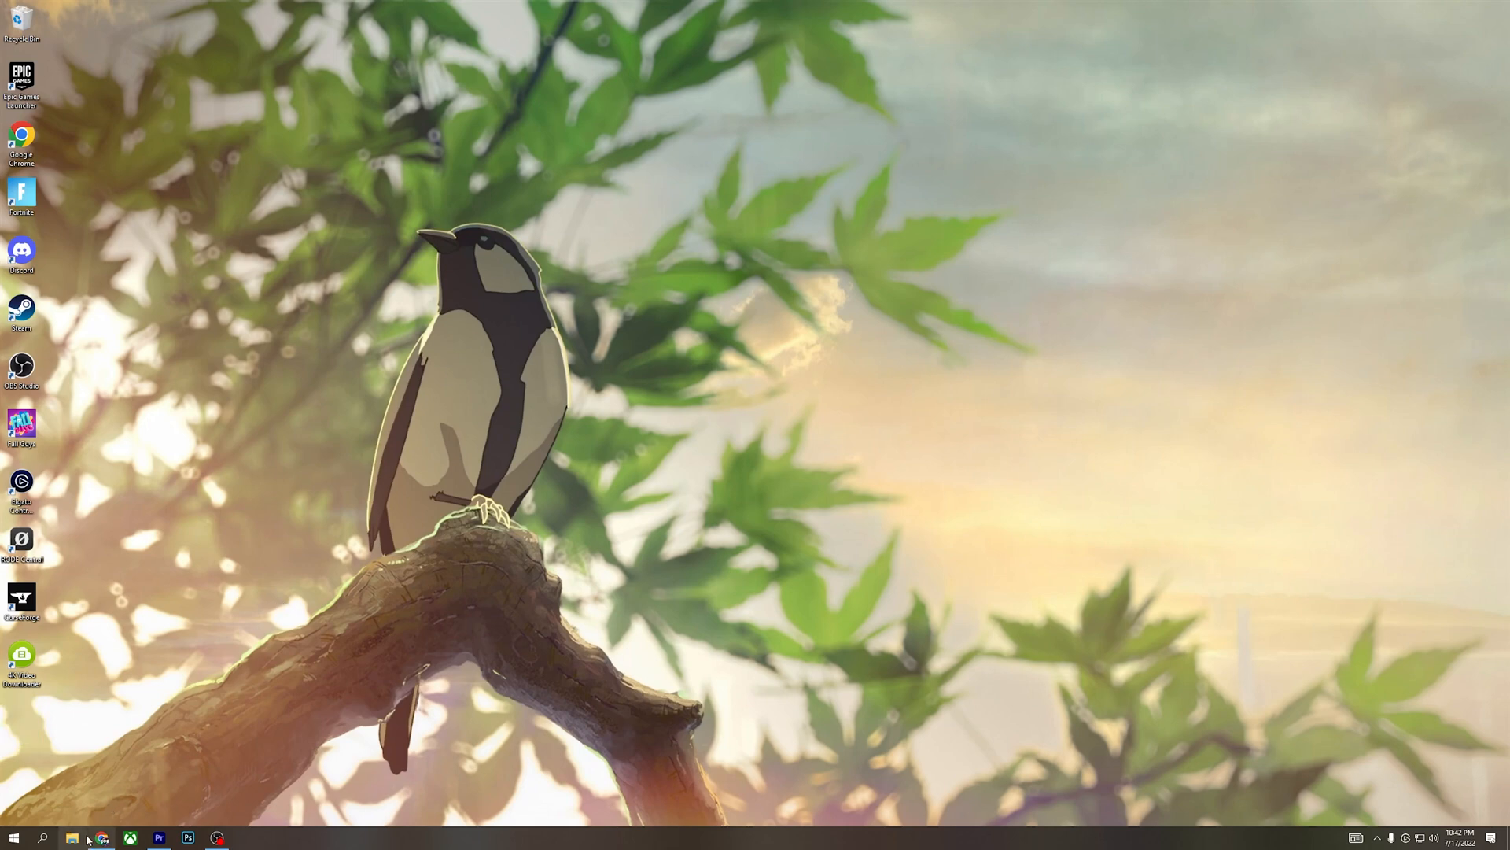
Reopen File Explorer and go to the folder C:\Program Files\obs-studio\bin\64bit.
key("super+e")
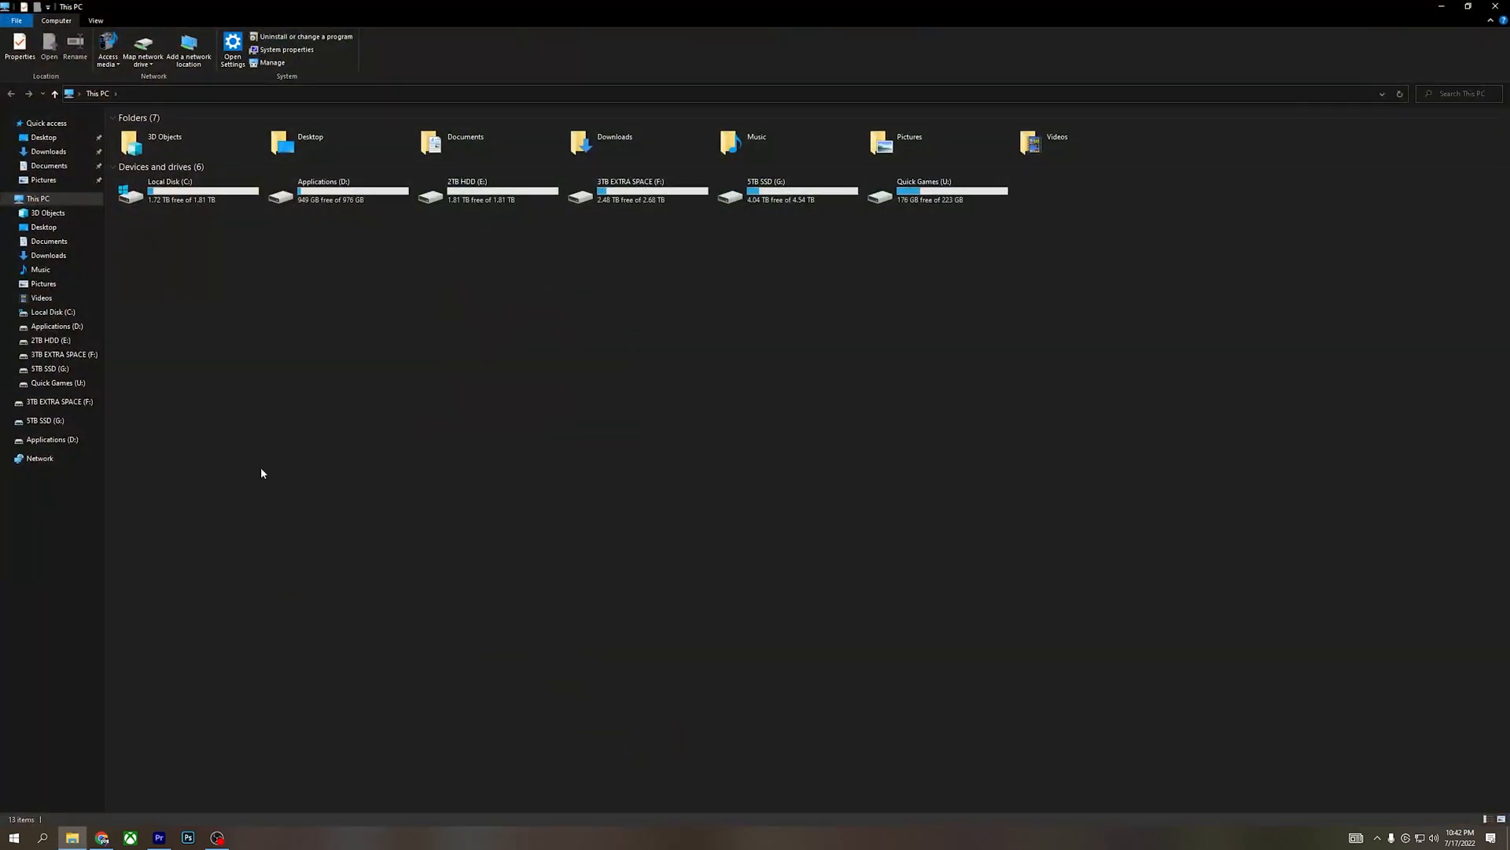
double_click(170, 194)
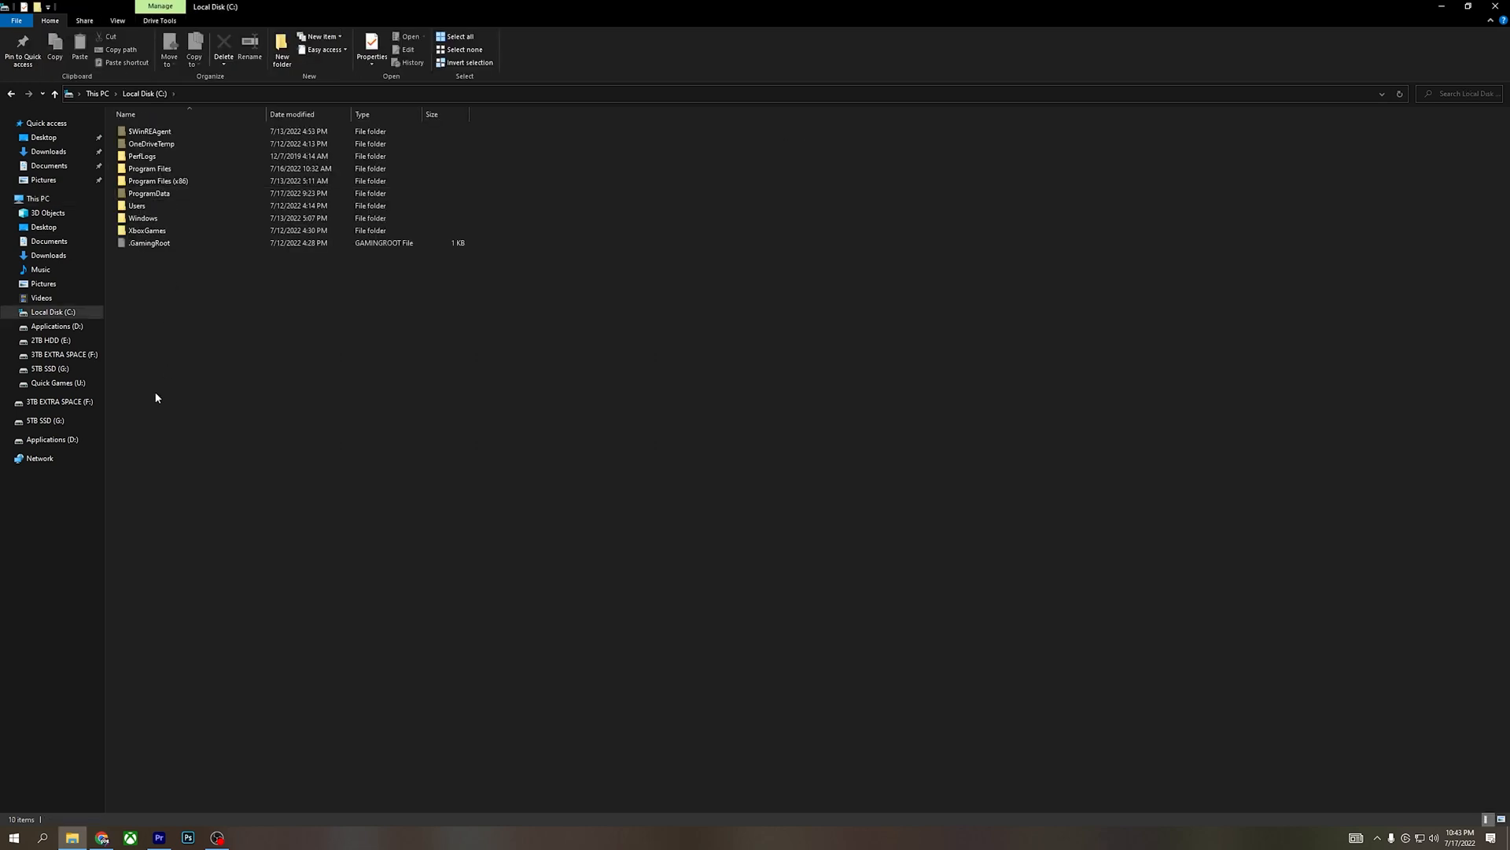
left_click(153, 171)
double_click(154, 172)
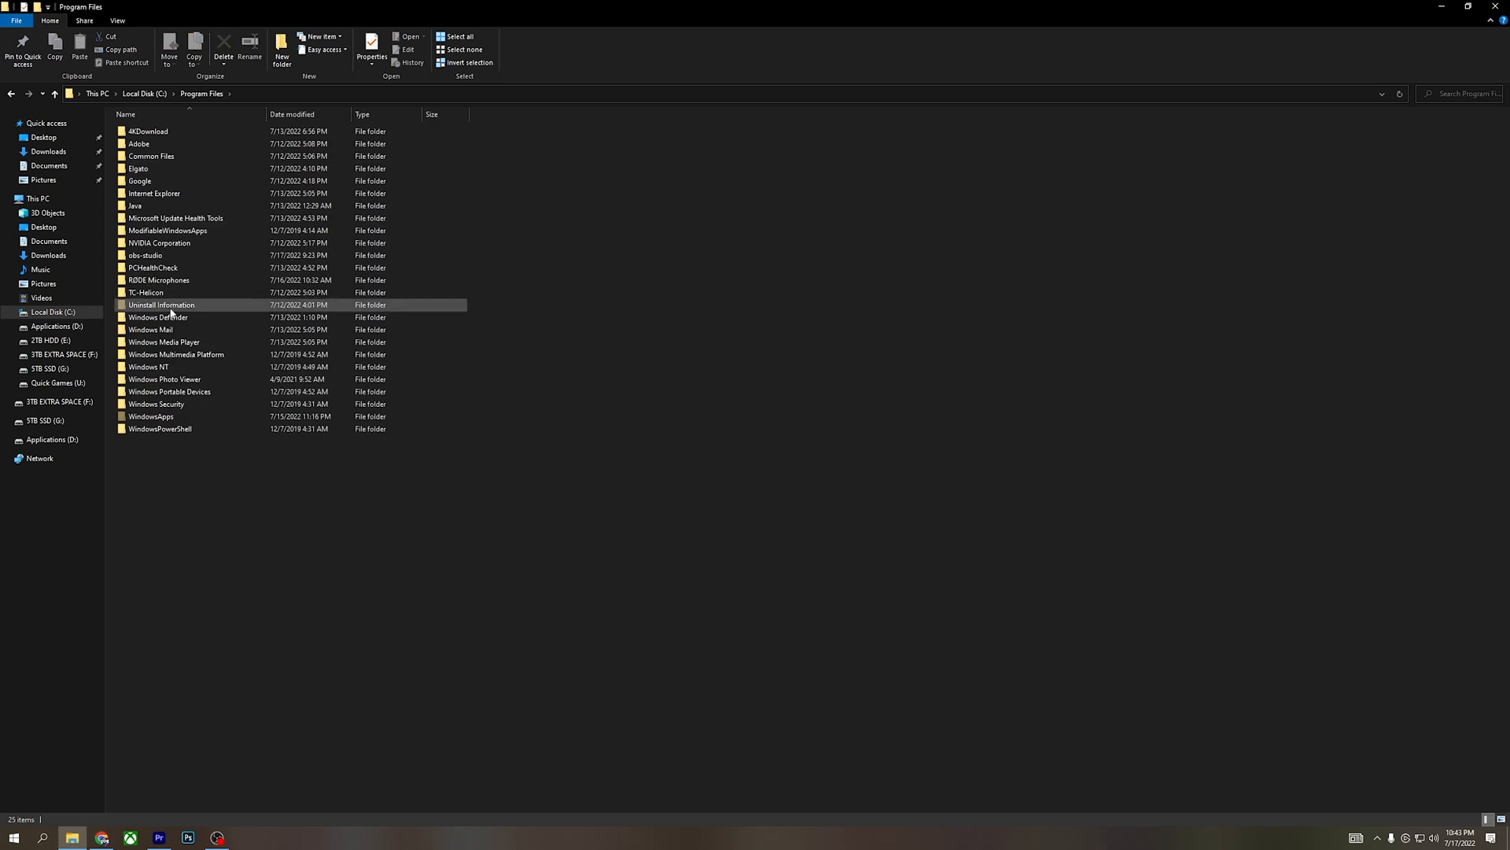
double_click(166, 256)
double_click(143, 135)
double_click(141, 132)
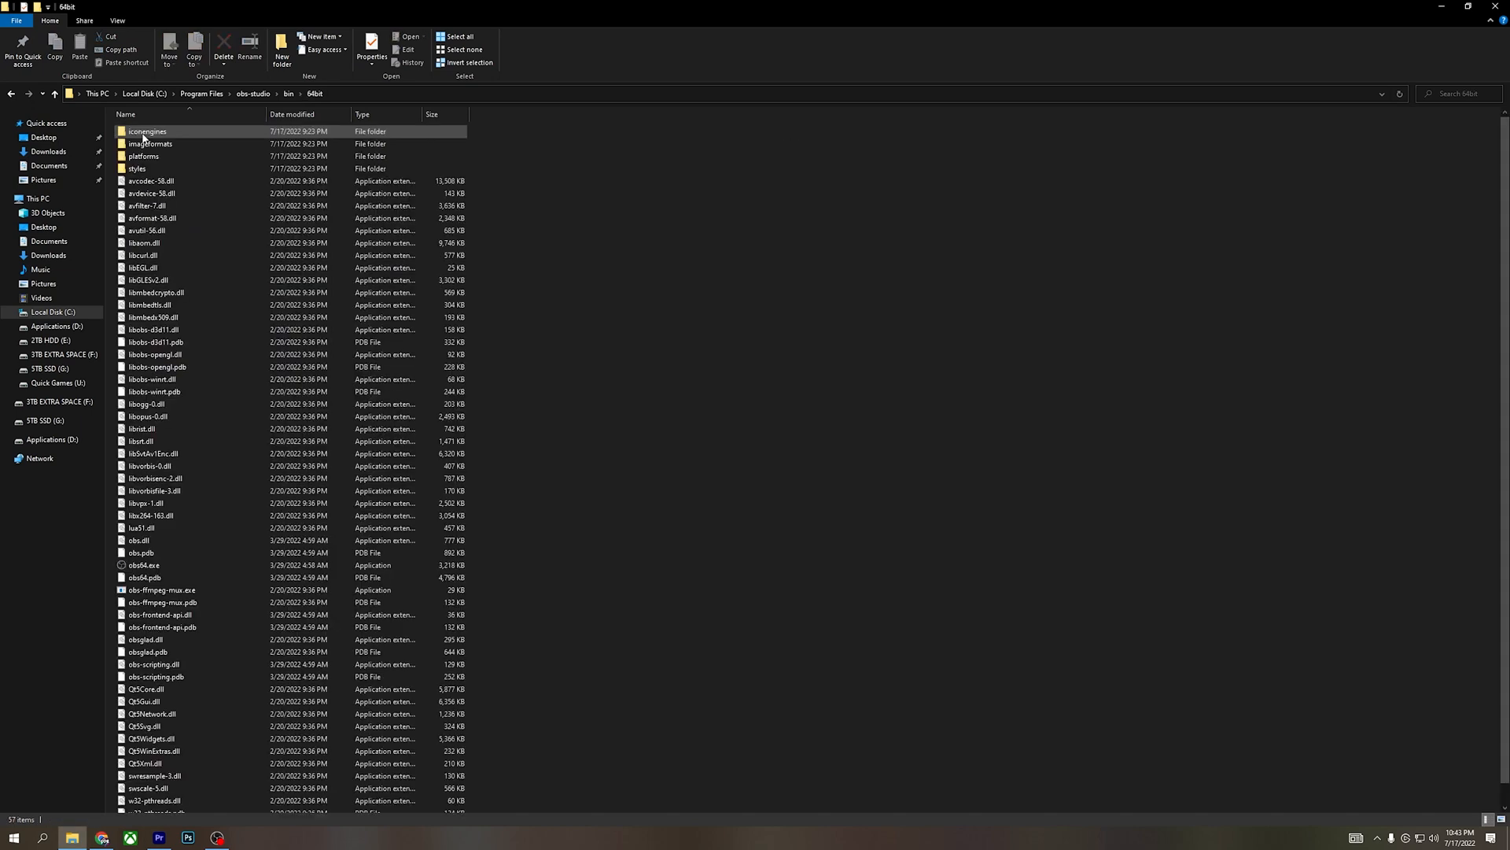
Create a shortcut to obs64.exe, accept placing it on the desktop, and close the folder window.
left_click(141, 567)
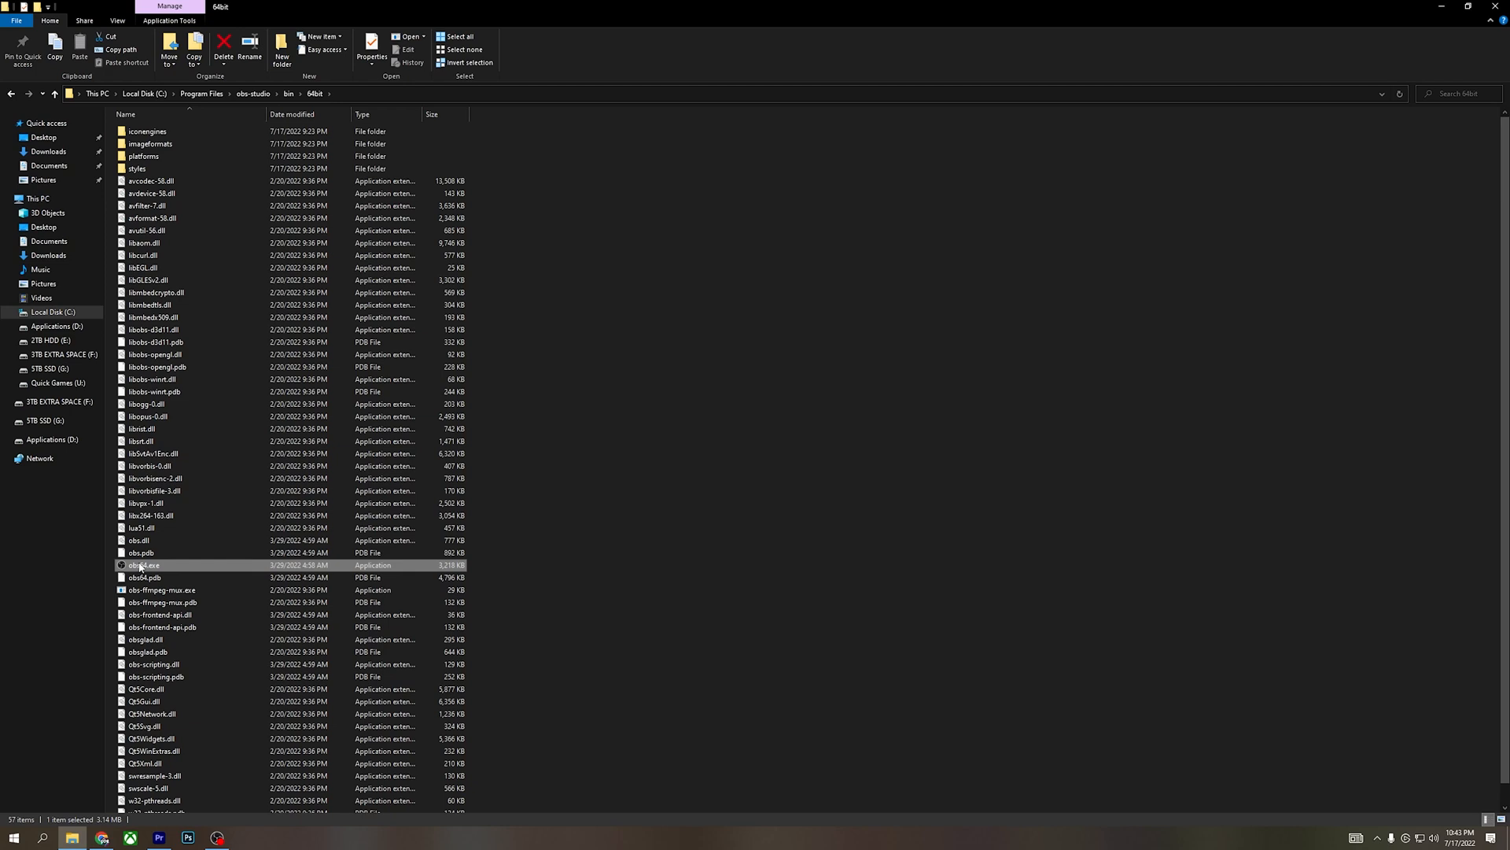
right_click(149, 568)
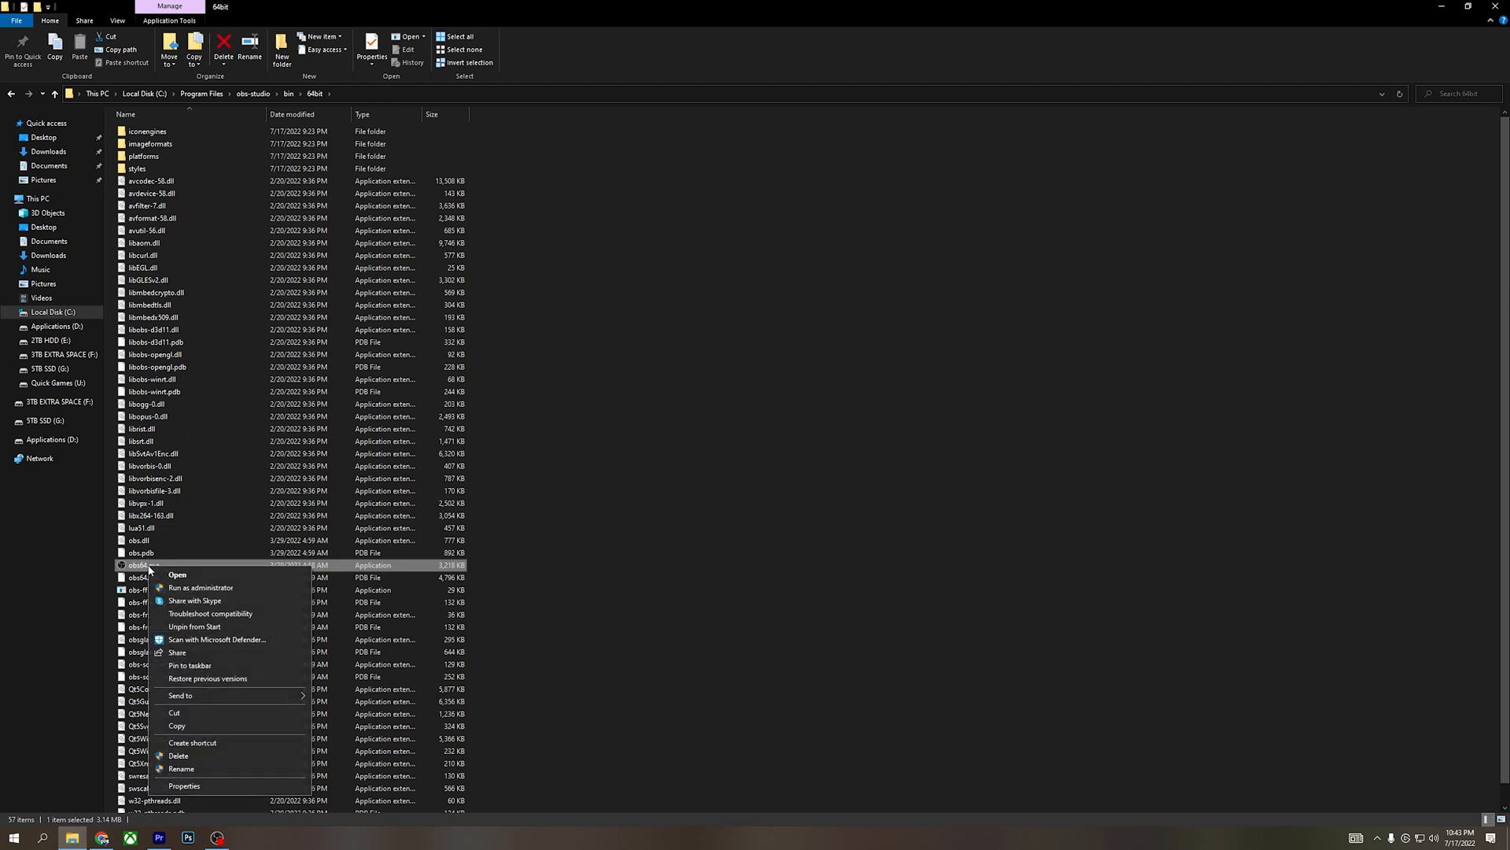
left_click(193, 744)
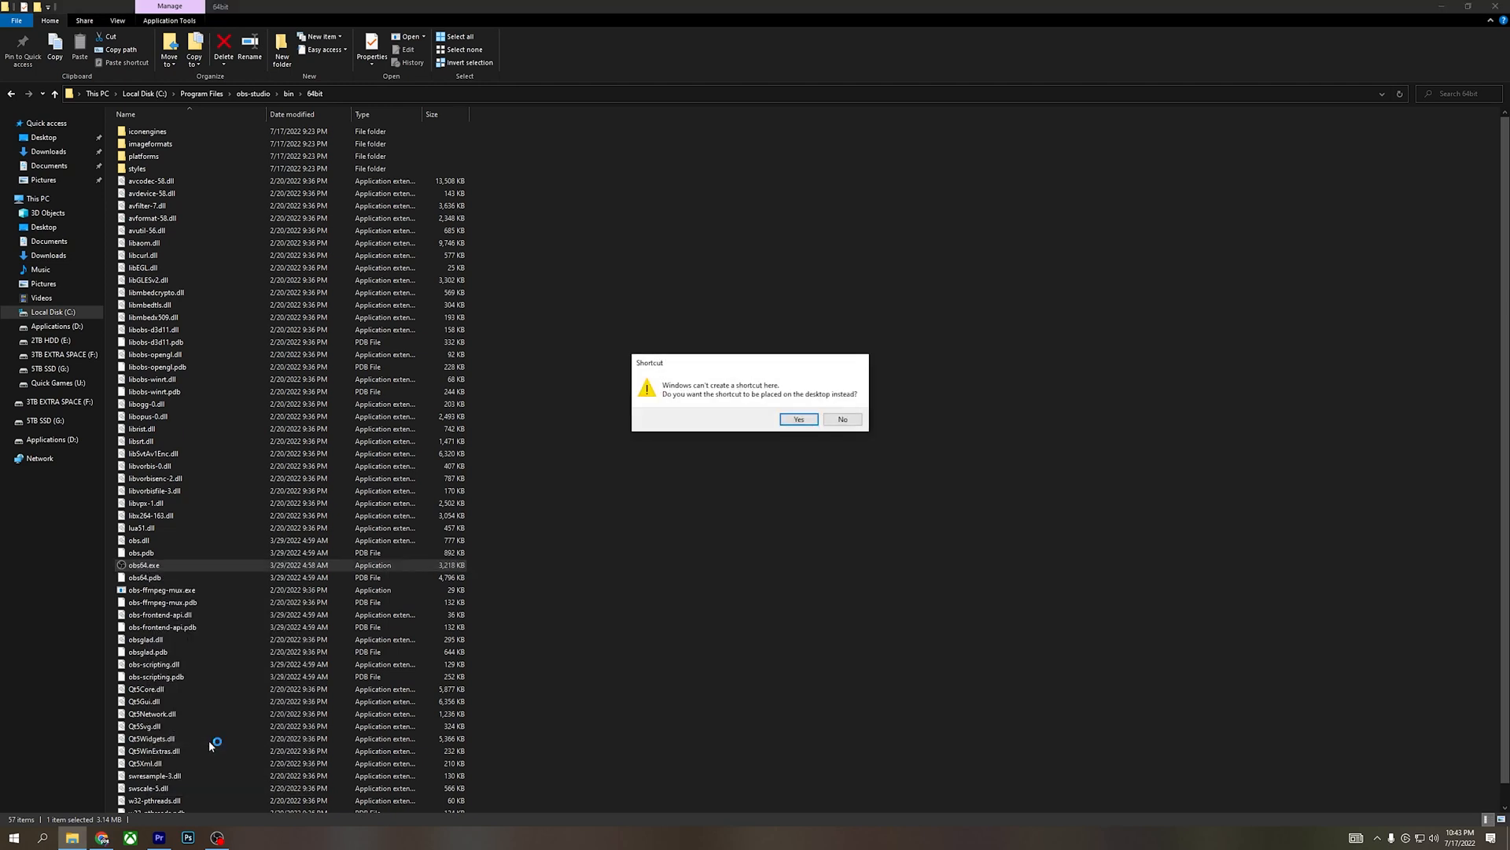
left_click(799, 419)
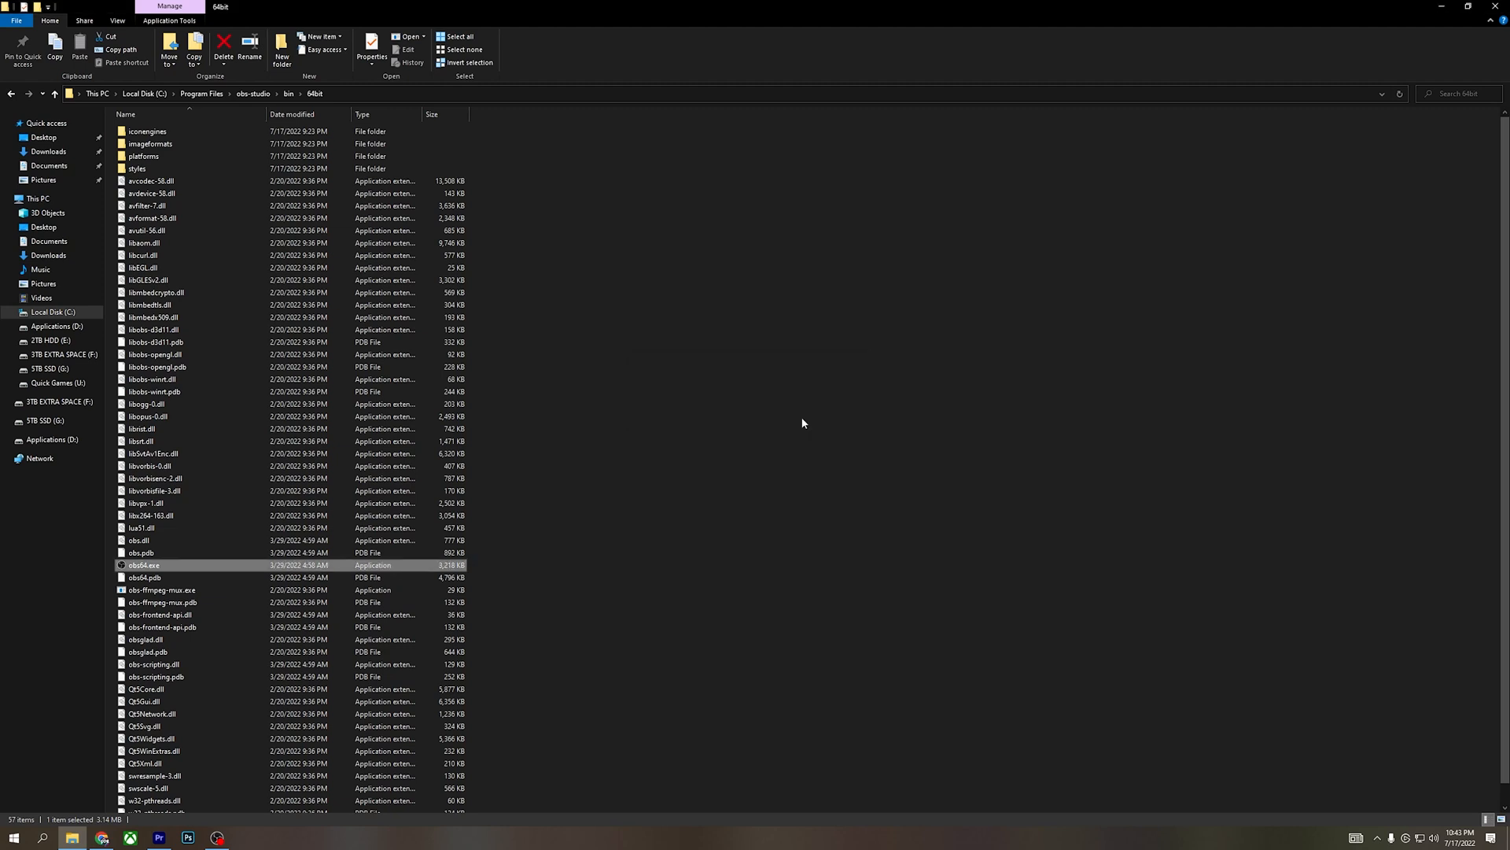
left_click(1496, 6)
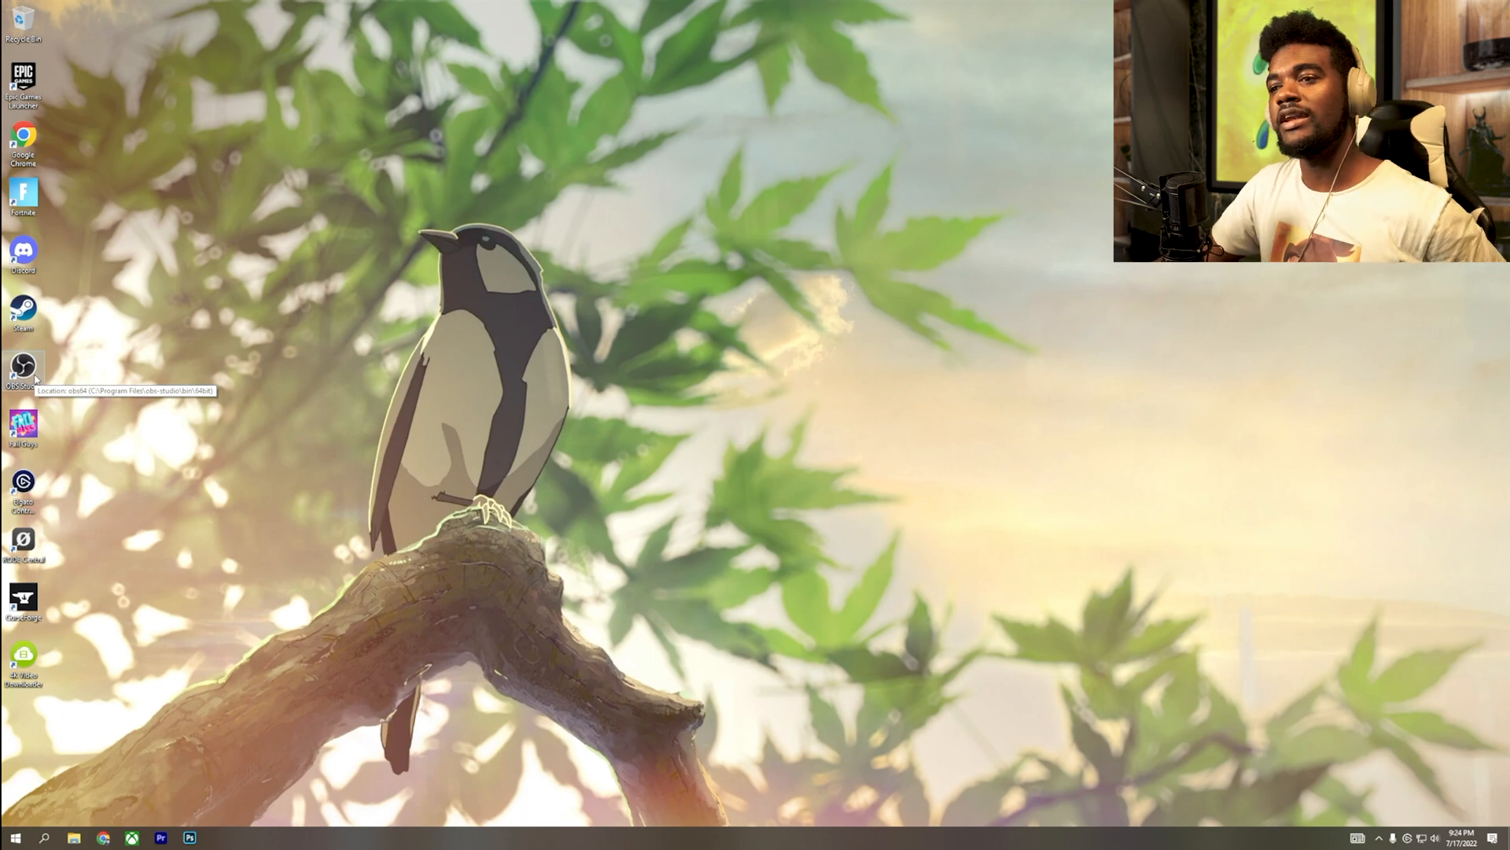
Launch OBS Studio from the desktop and continue the Auto-Configuration Wizard with "Optimize just for recording, I will not be streaming".
double_click(23, 366)
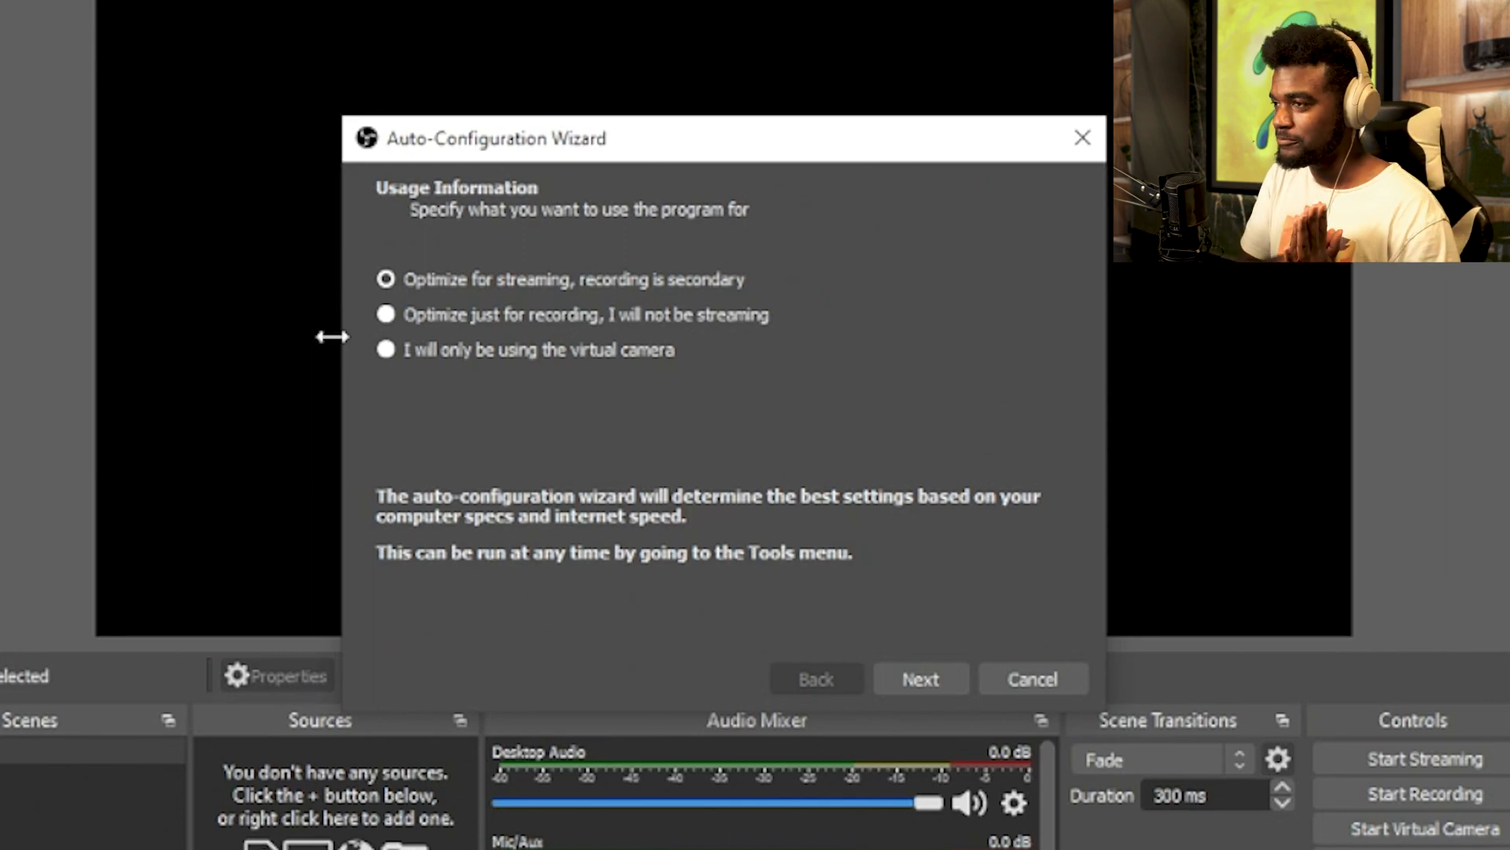
left_click(495, 318)
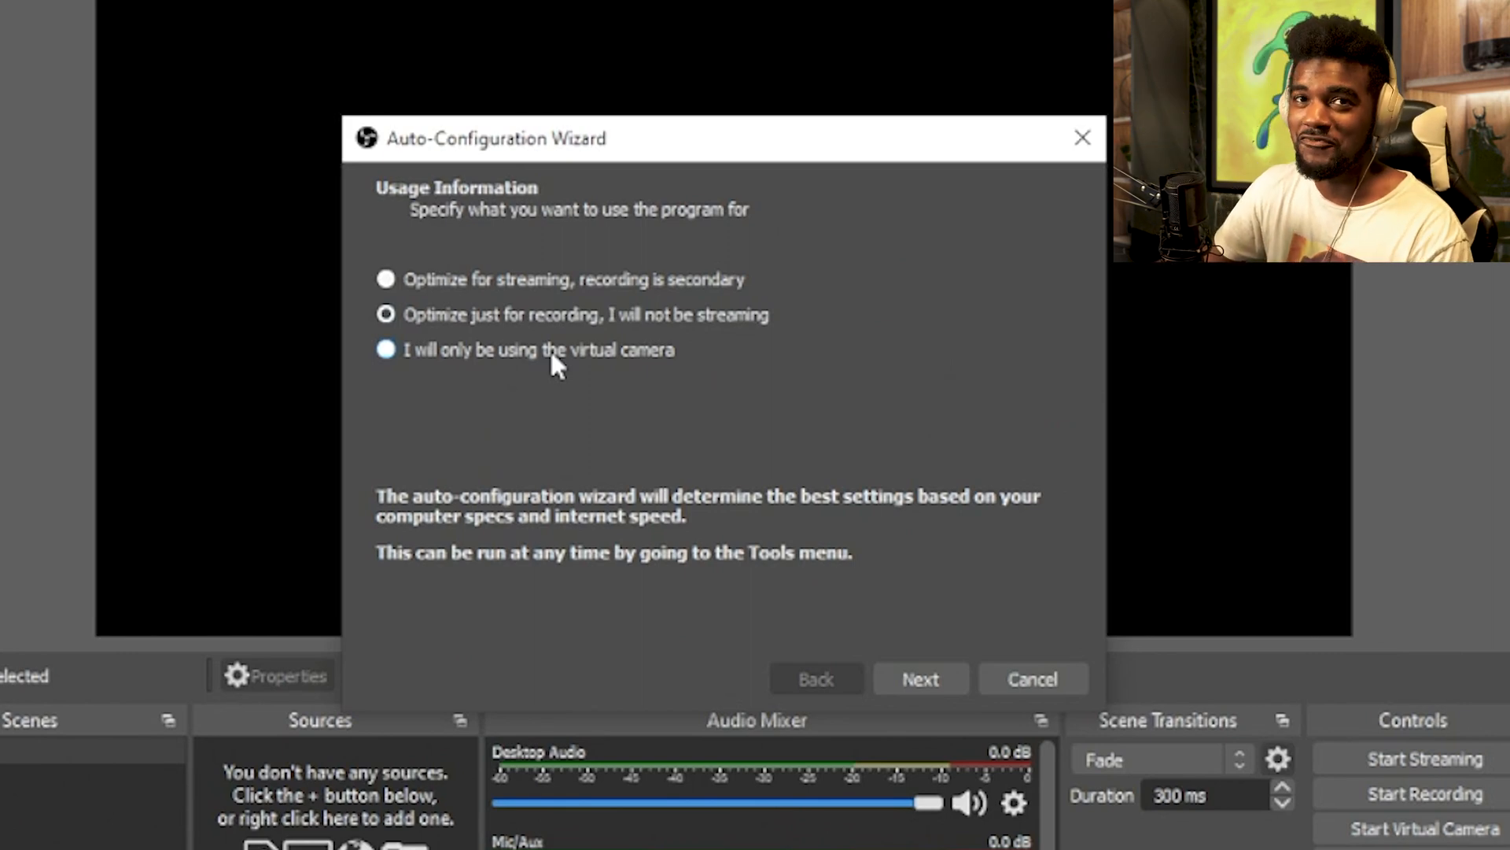
left_click(479, 281)
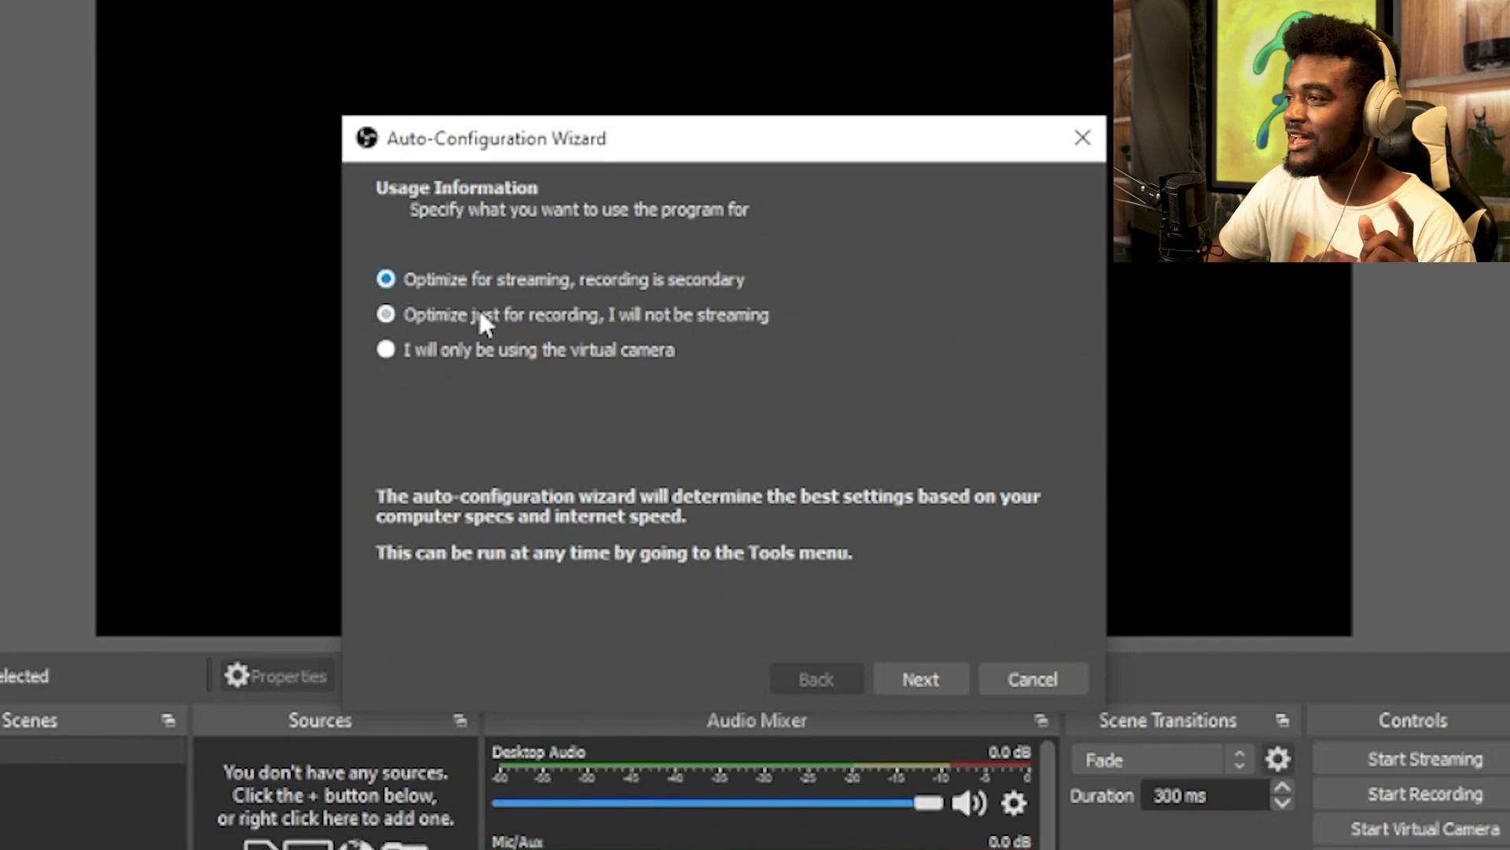
left_click(450, 321)
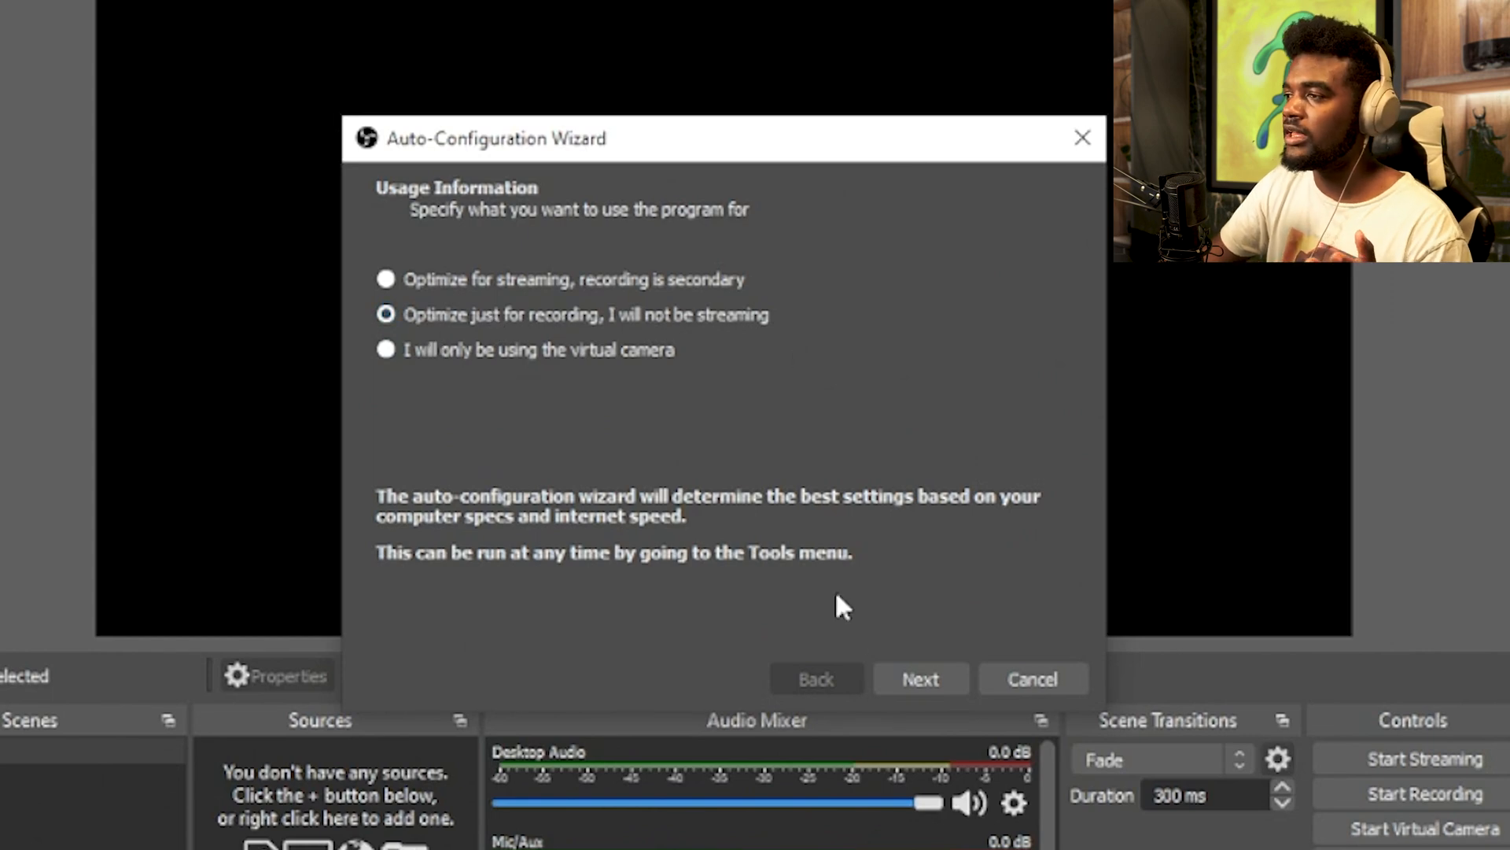
left_click(892, 684)
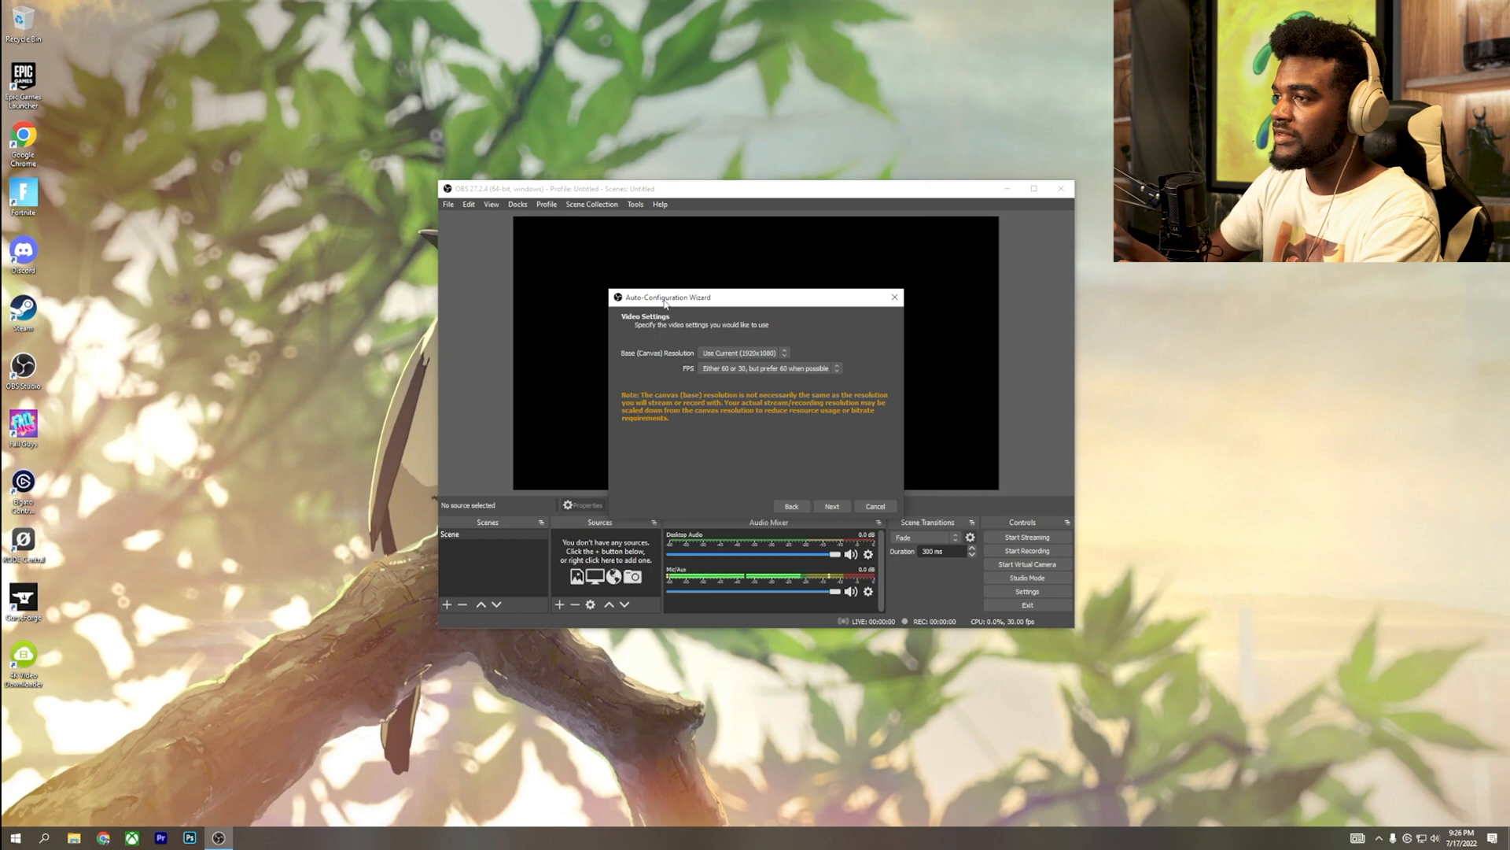
Move the wizard aside from the main window and set its base (canvas) resolution to Display 1 (2560x1440).
left_click_drag(665, 296, 227, 367)
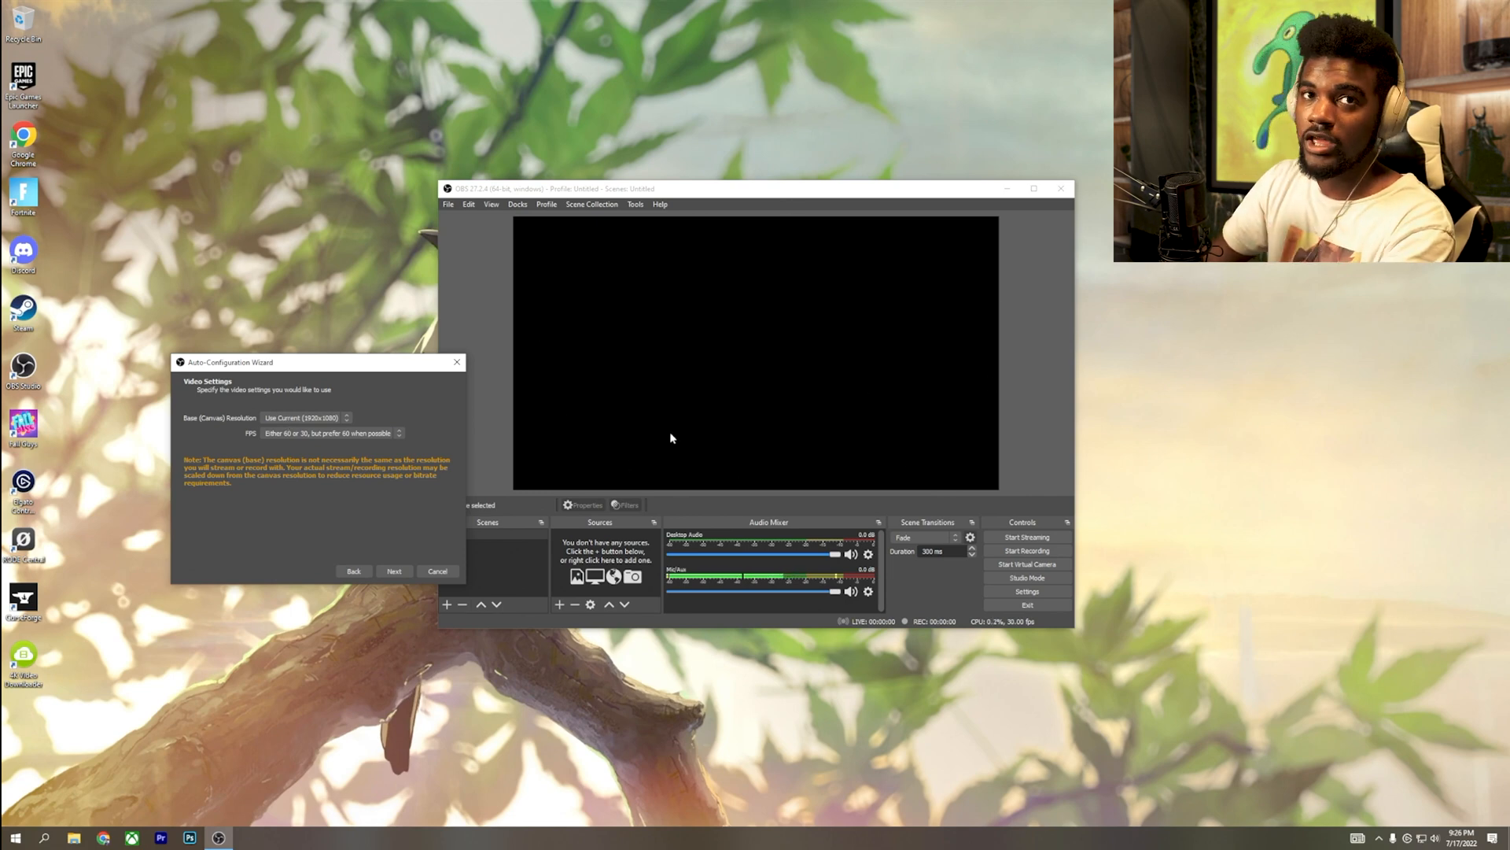
left_click(328, 419)
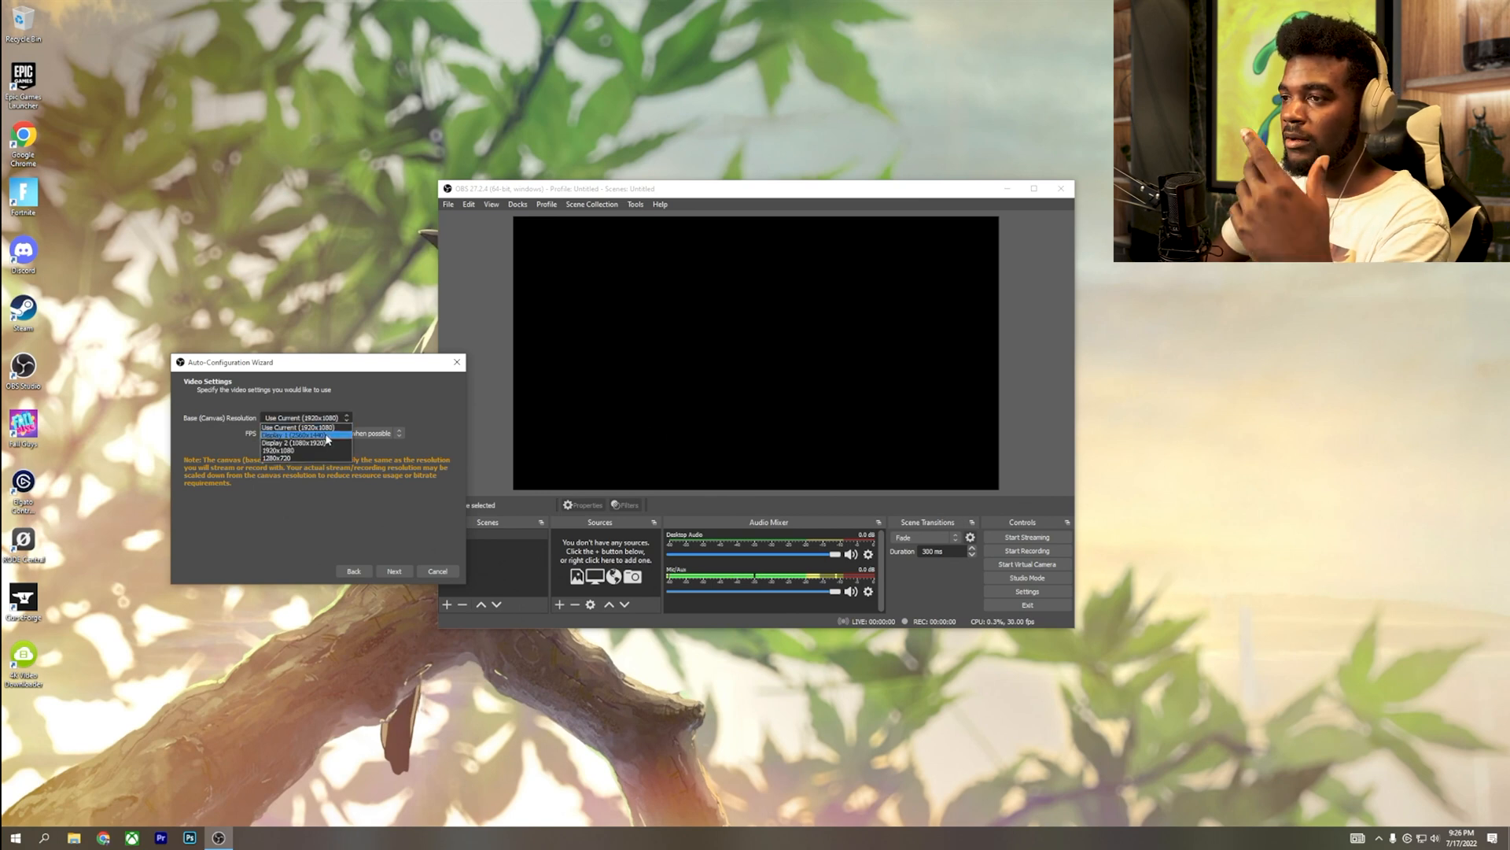
left_click(328, 437)
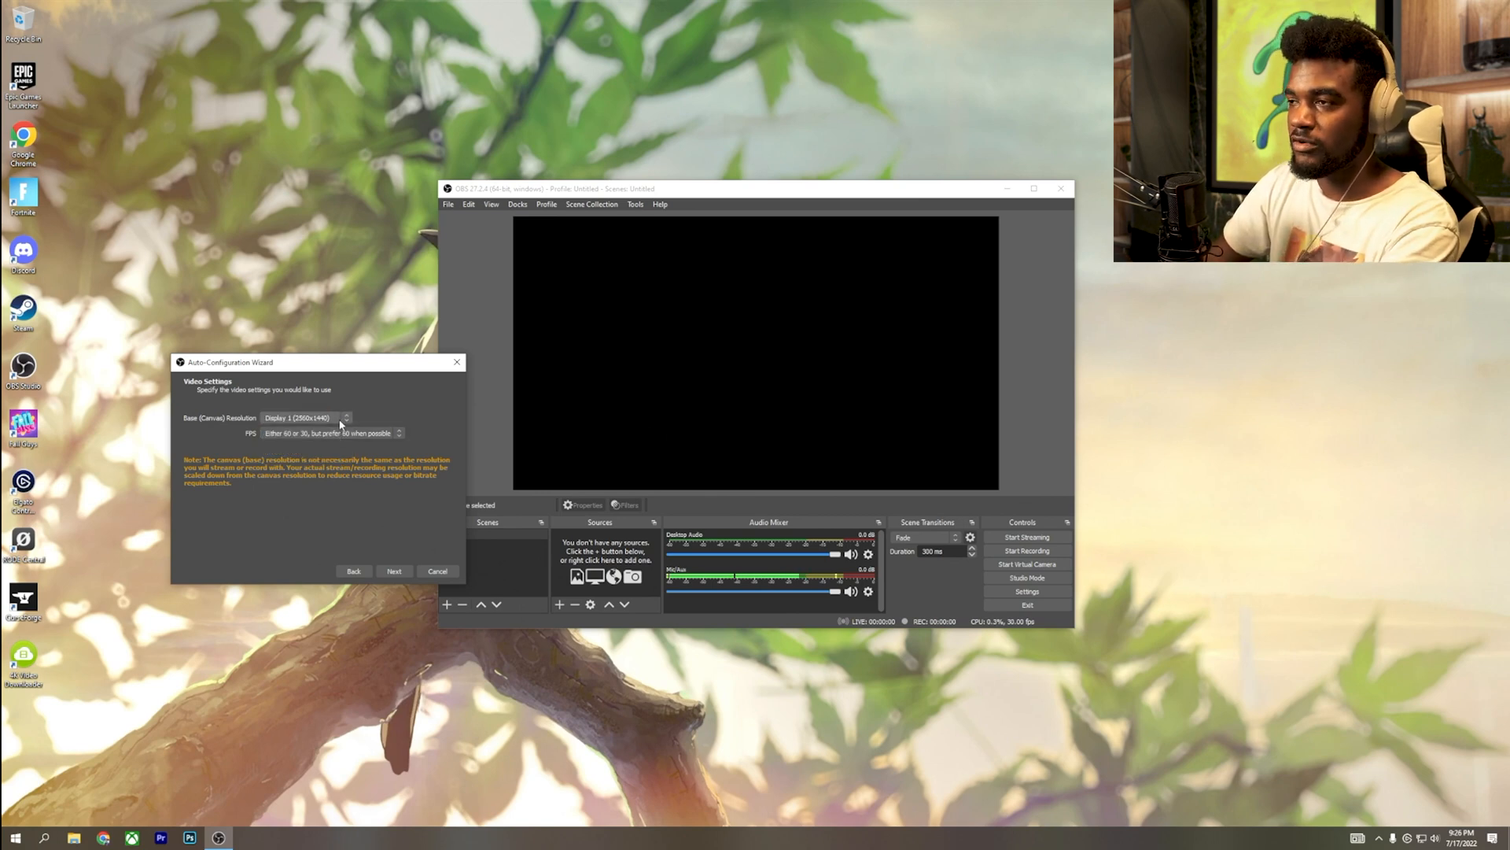
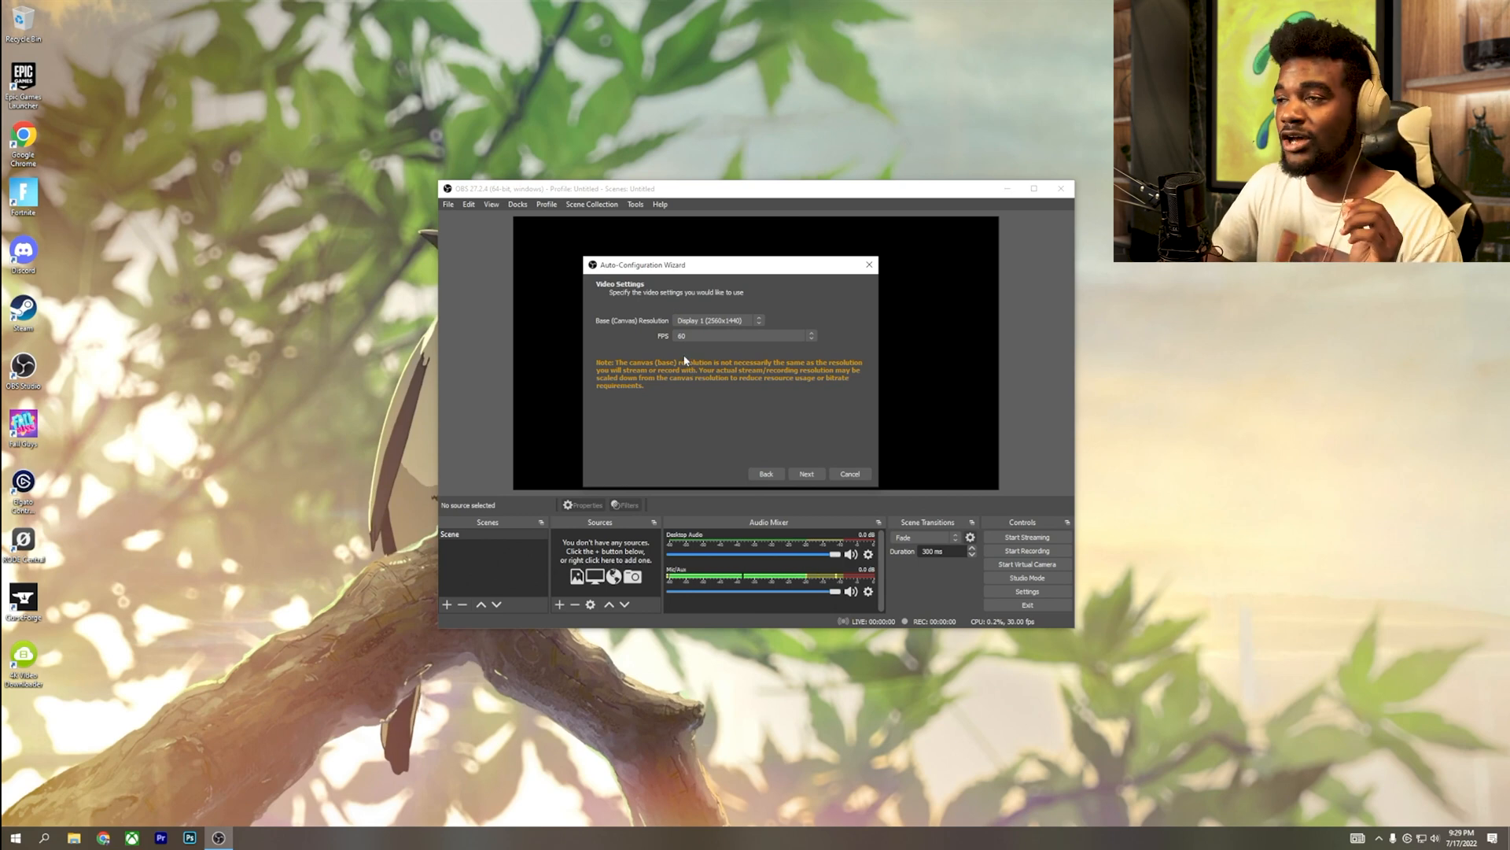
Set the wizard's FPS to "Either 60 or 30, but prefer high resolution" and check the available base resolutions.
left_click(691, 332)
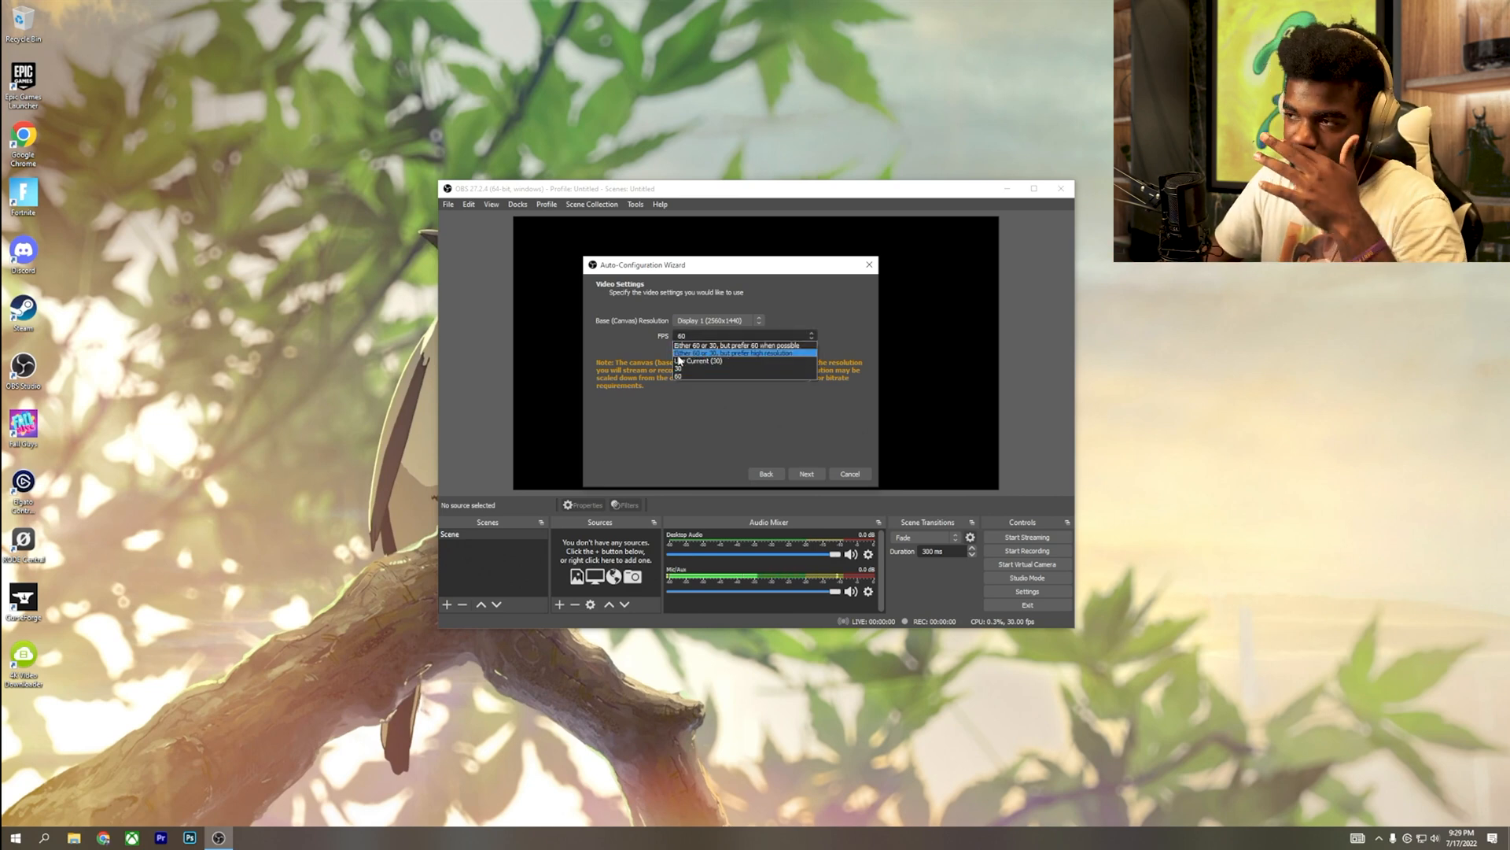
left_click(691, 353)
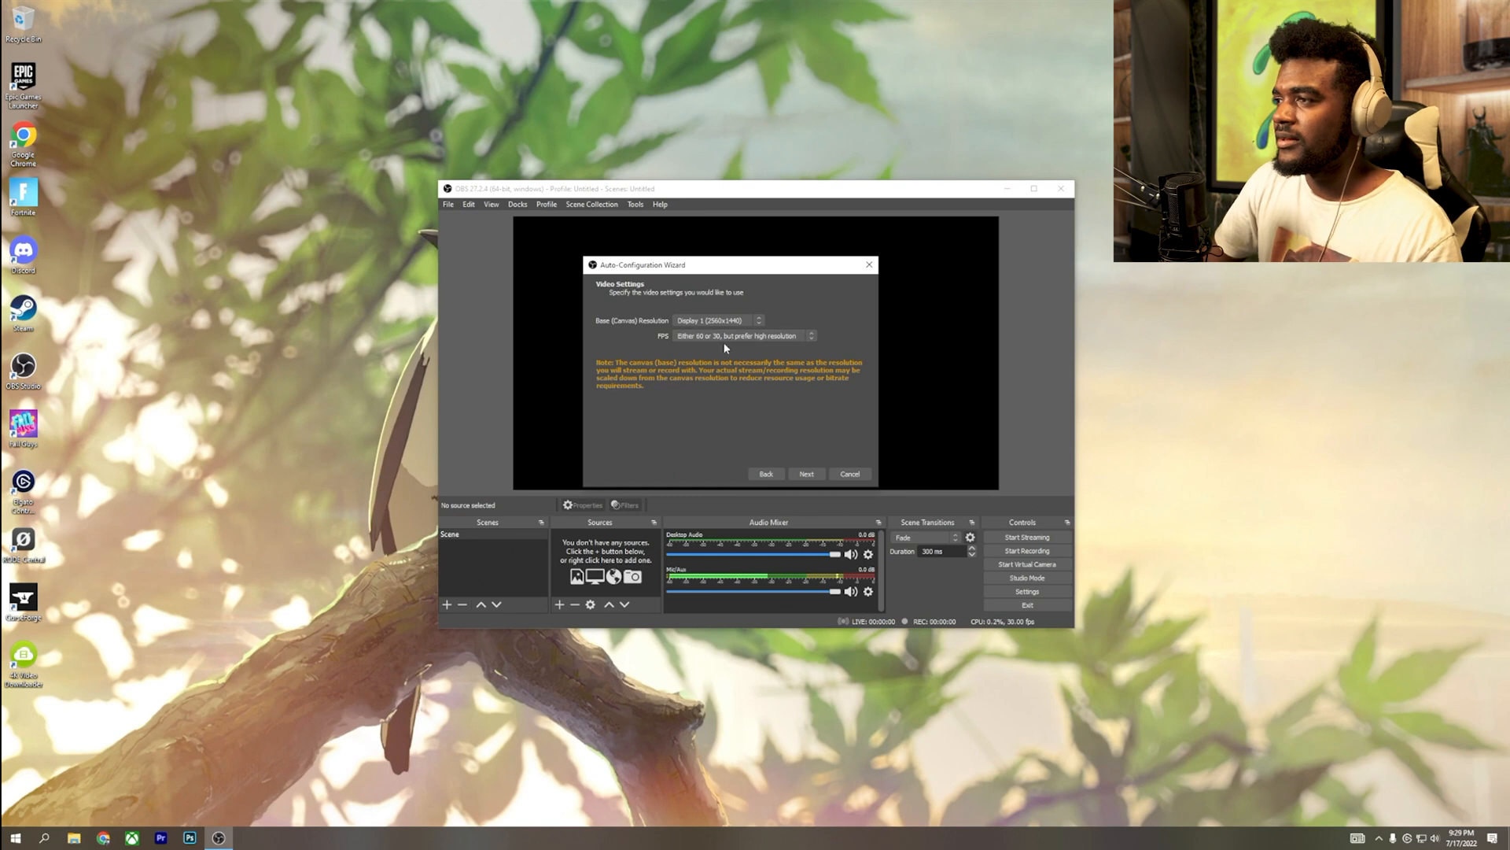
left_click(717, 322)
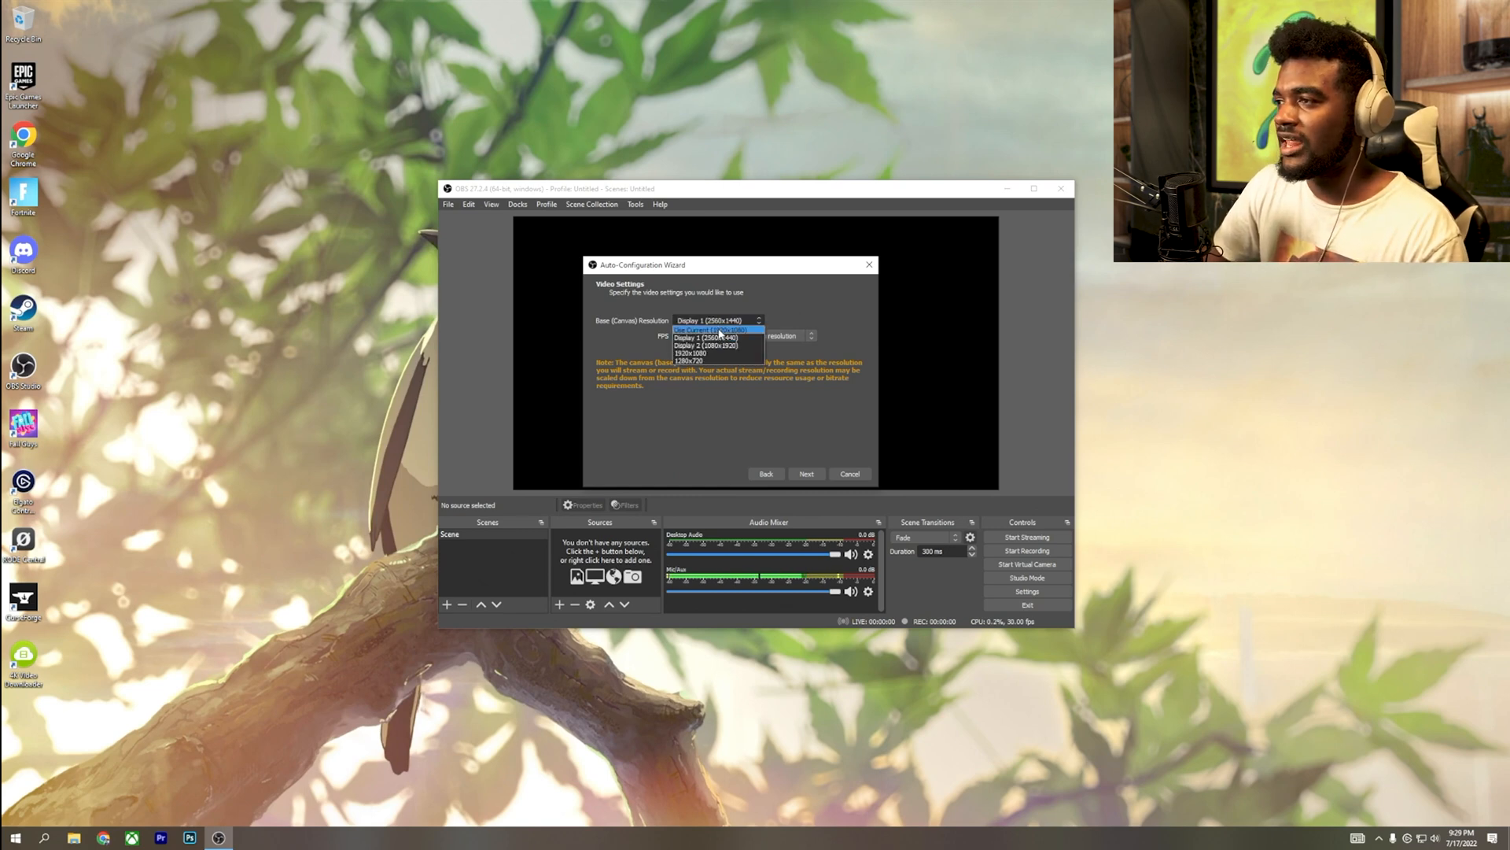
left_click(724, 323)
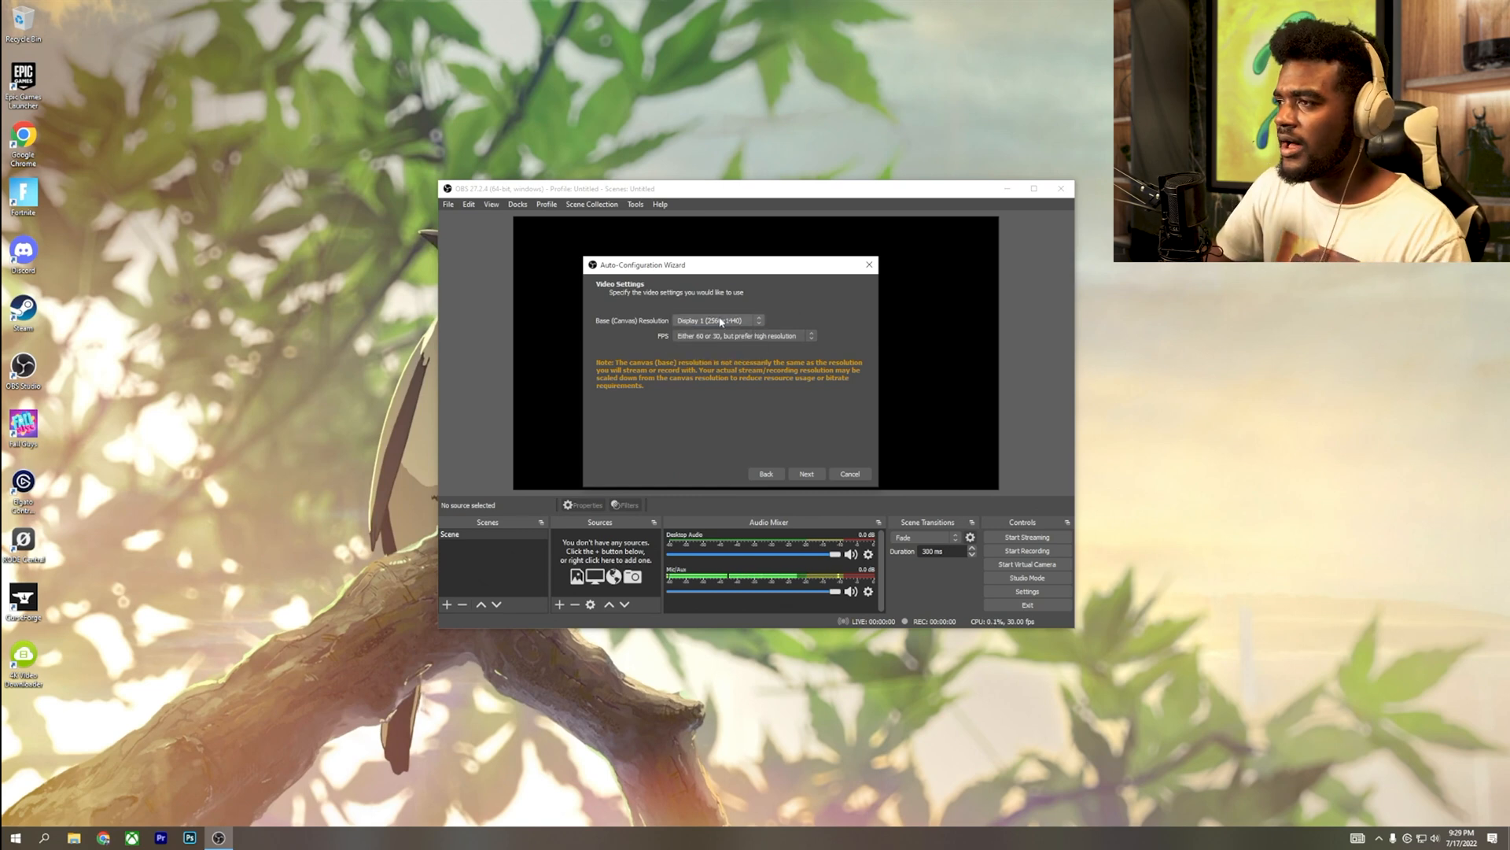
Set the wizard's FPS to 60.
left_click(725, 336)
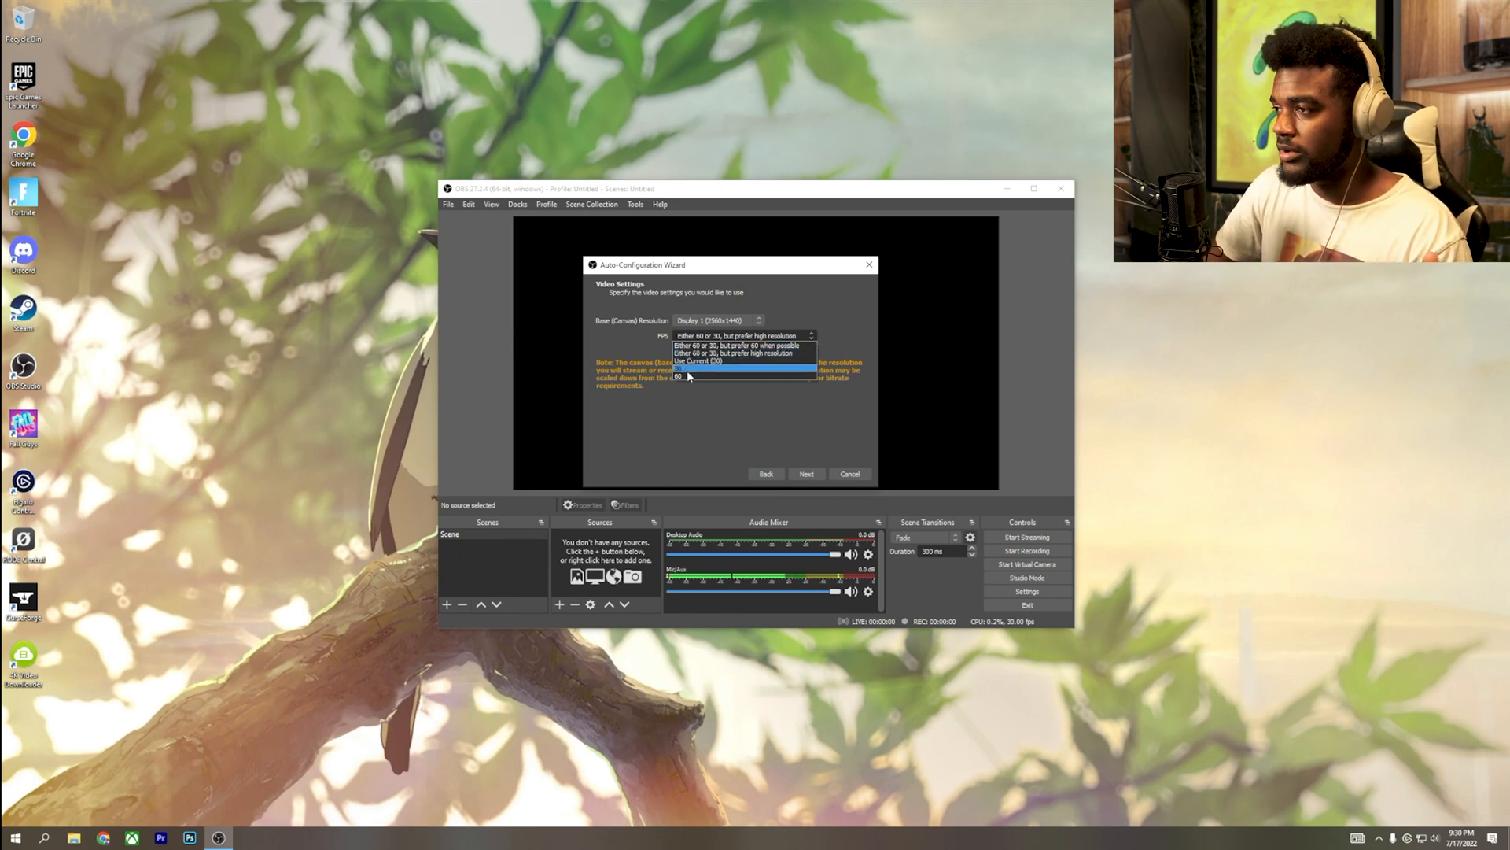
left_click(688, 376)
left_click(692, 336)
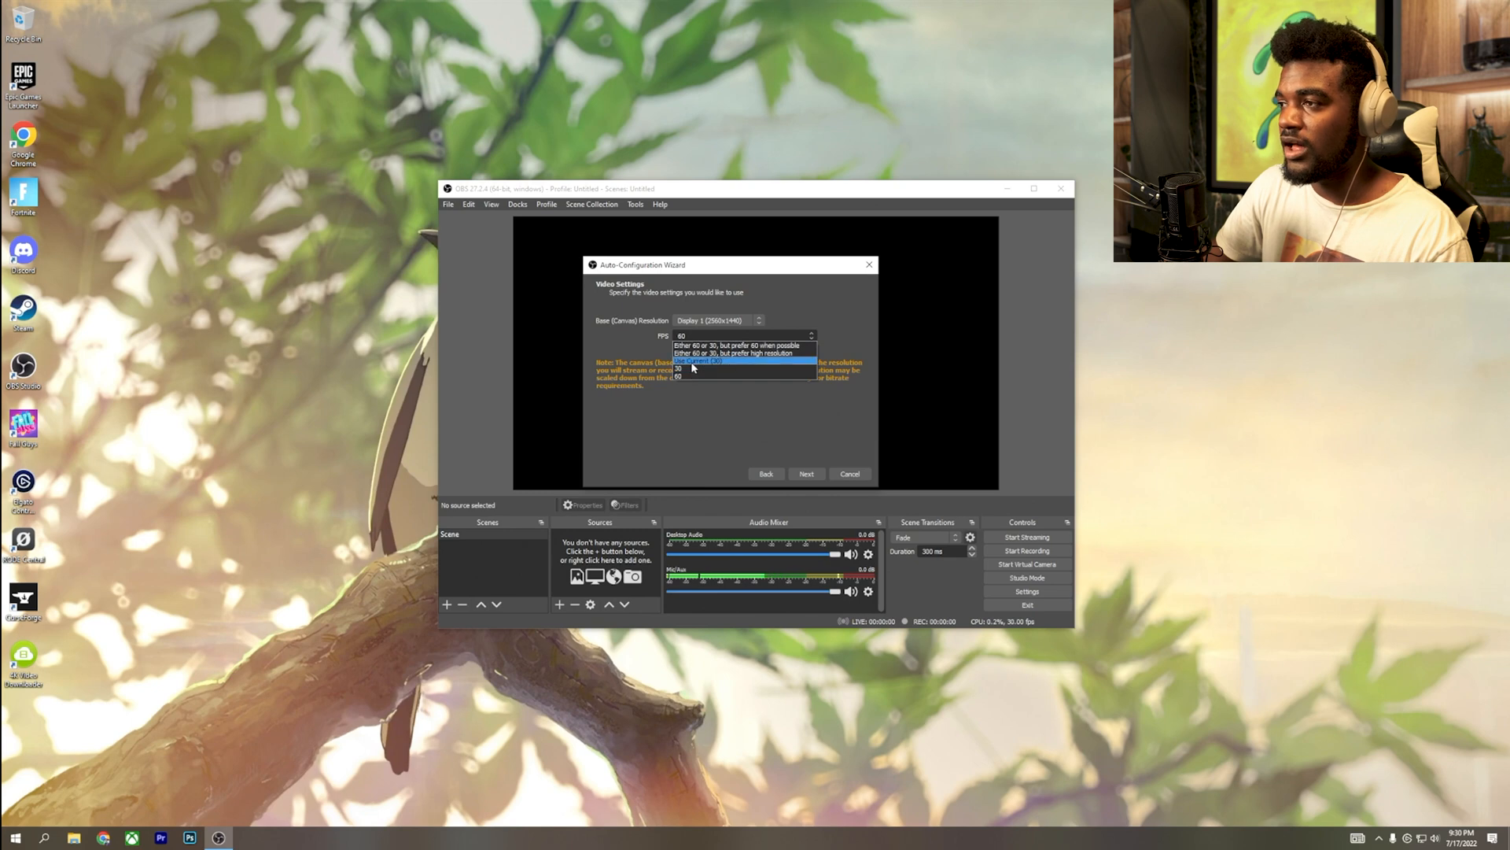
left_click(682, 377)
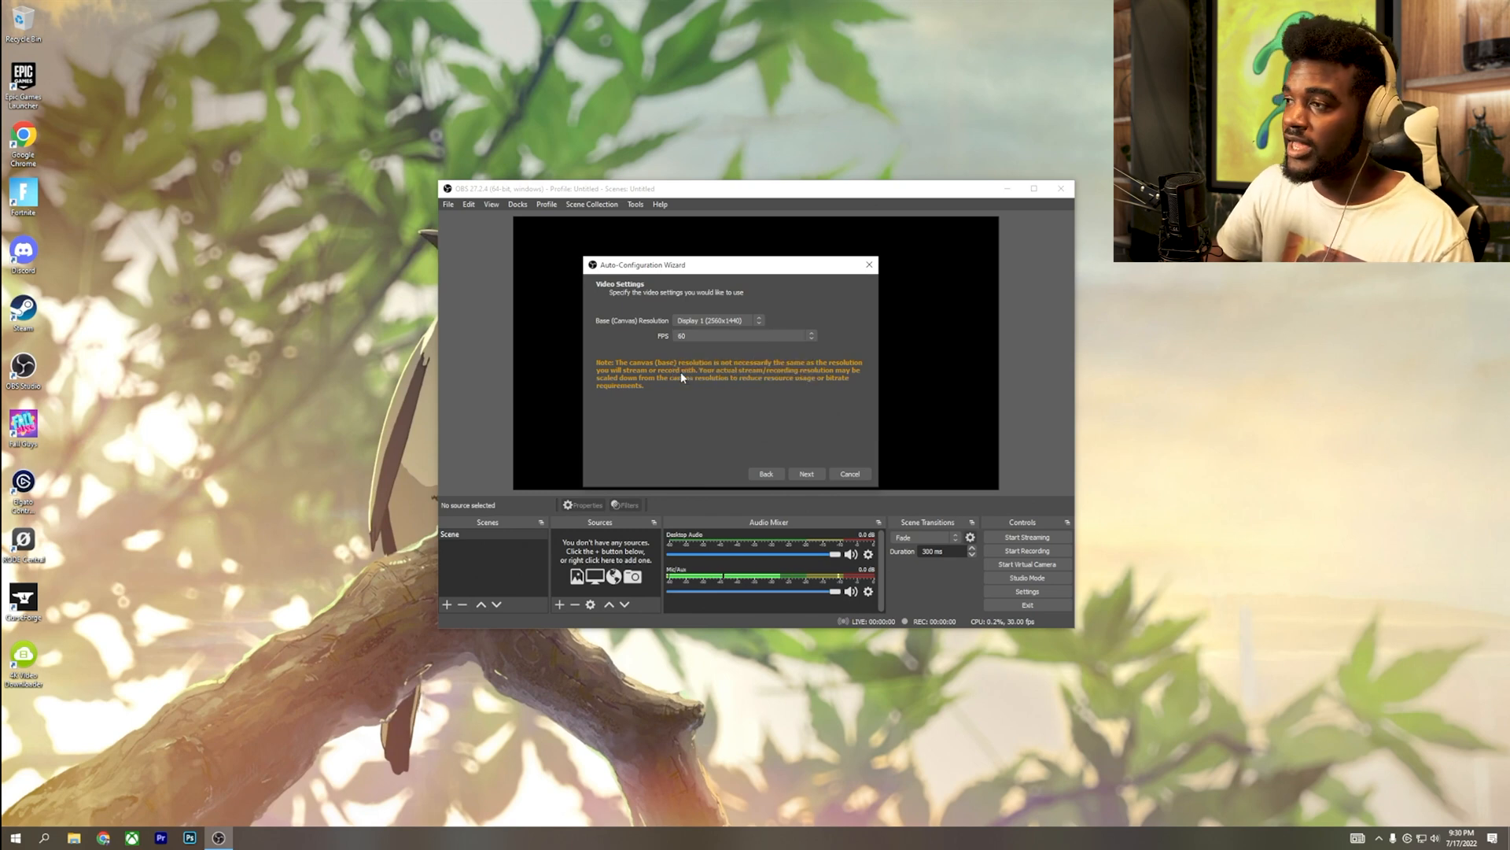
Run the wizard's configuration test and cancel the wizard without applying the suggested settings.
left_click(807, 475)
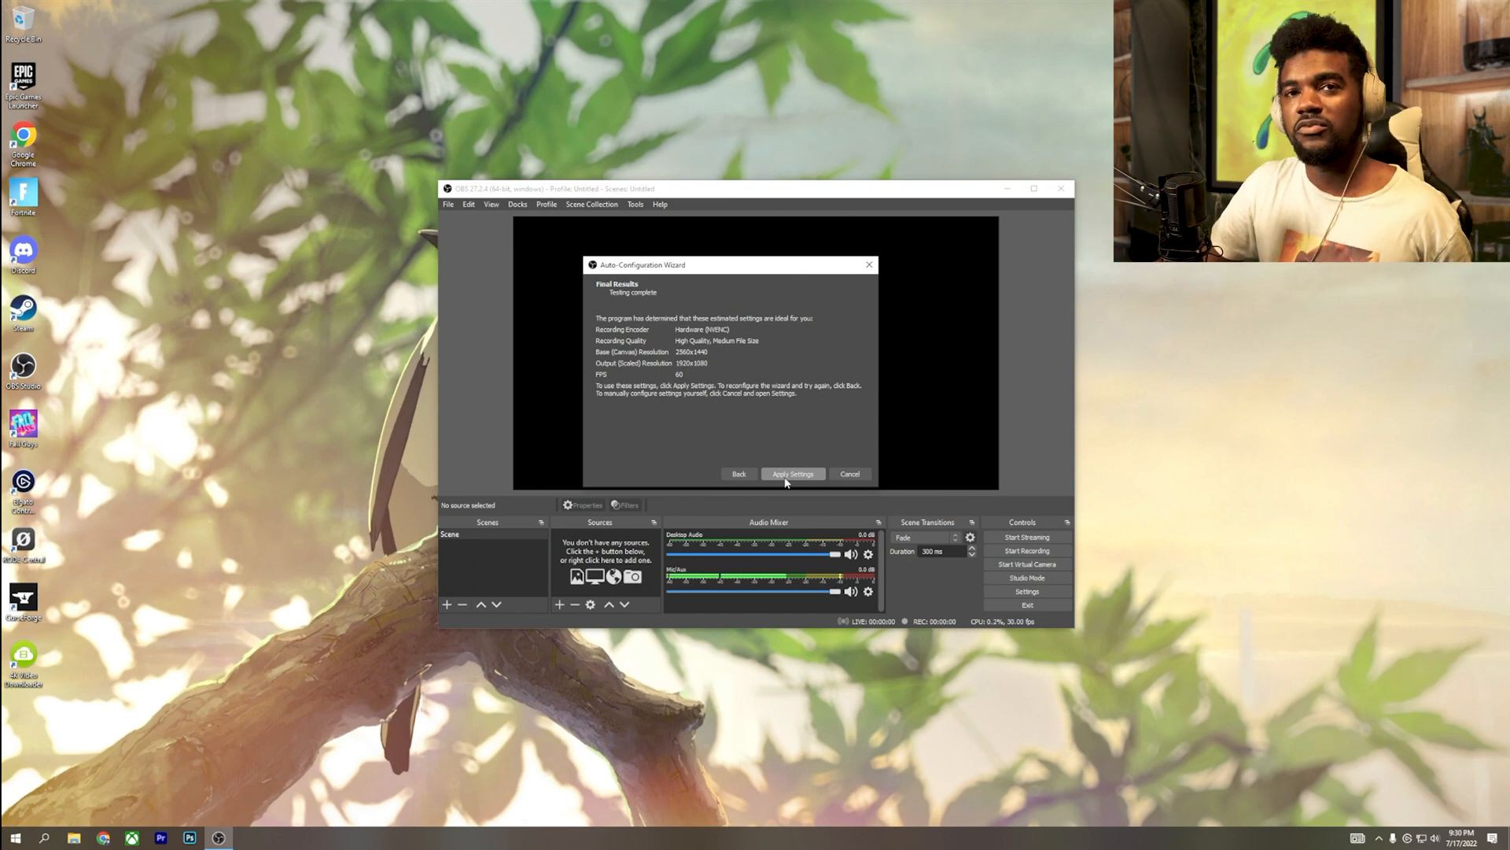
left_click(853, 475)
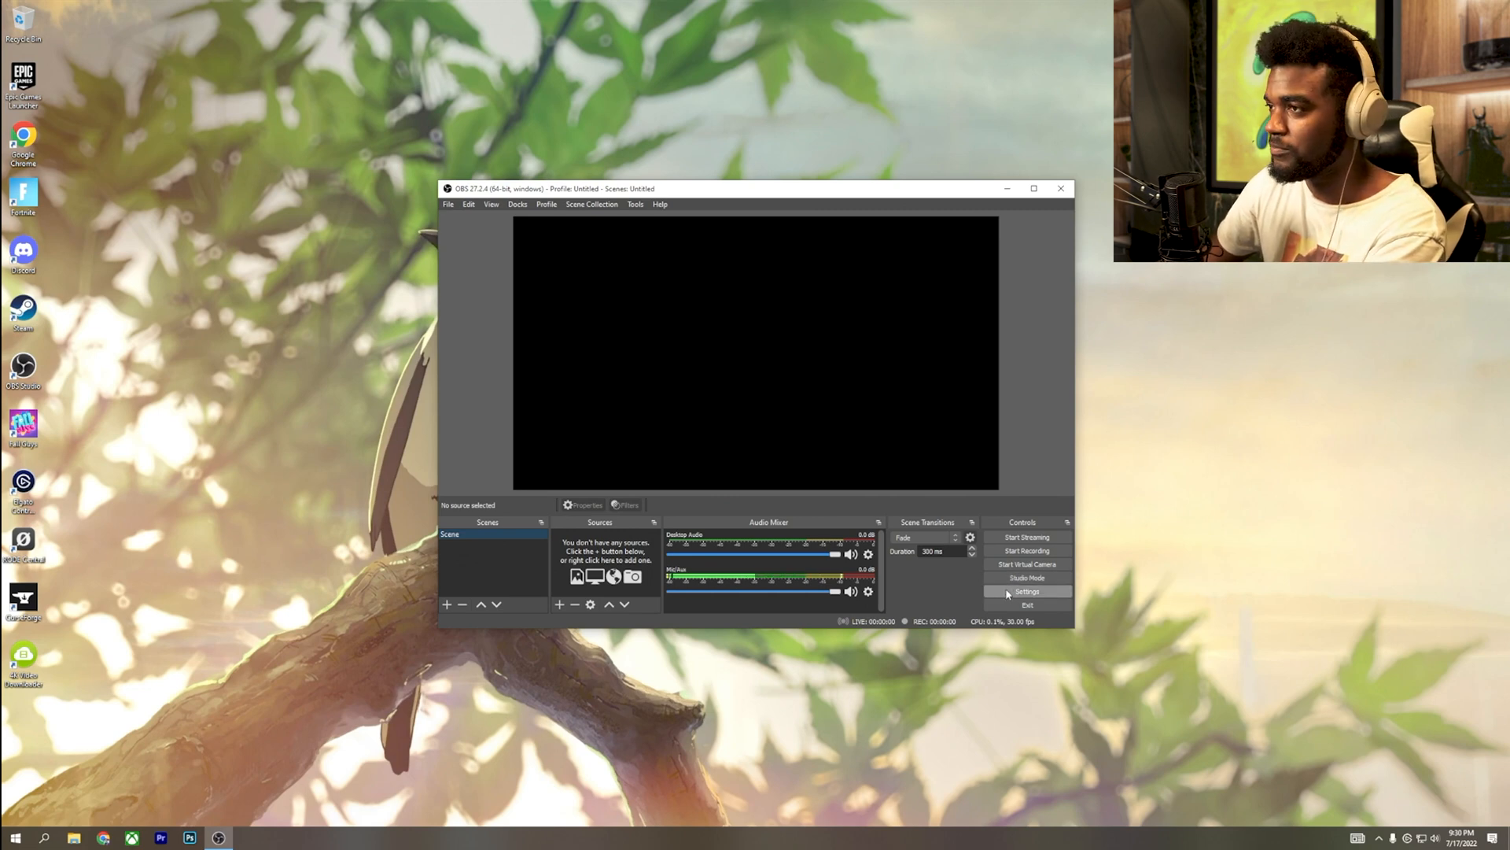
Maximize the OBS window and open the program's Settings.
left_click(1033, 191)
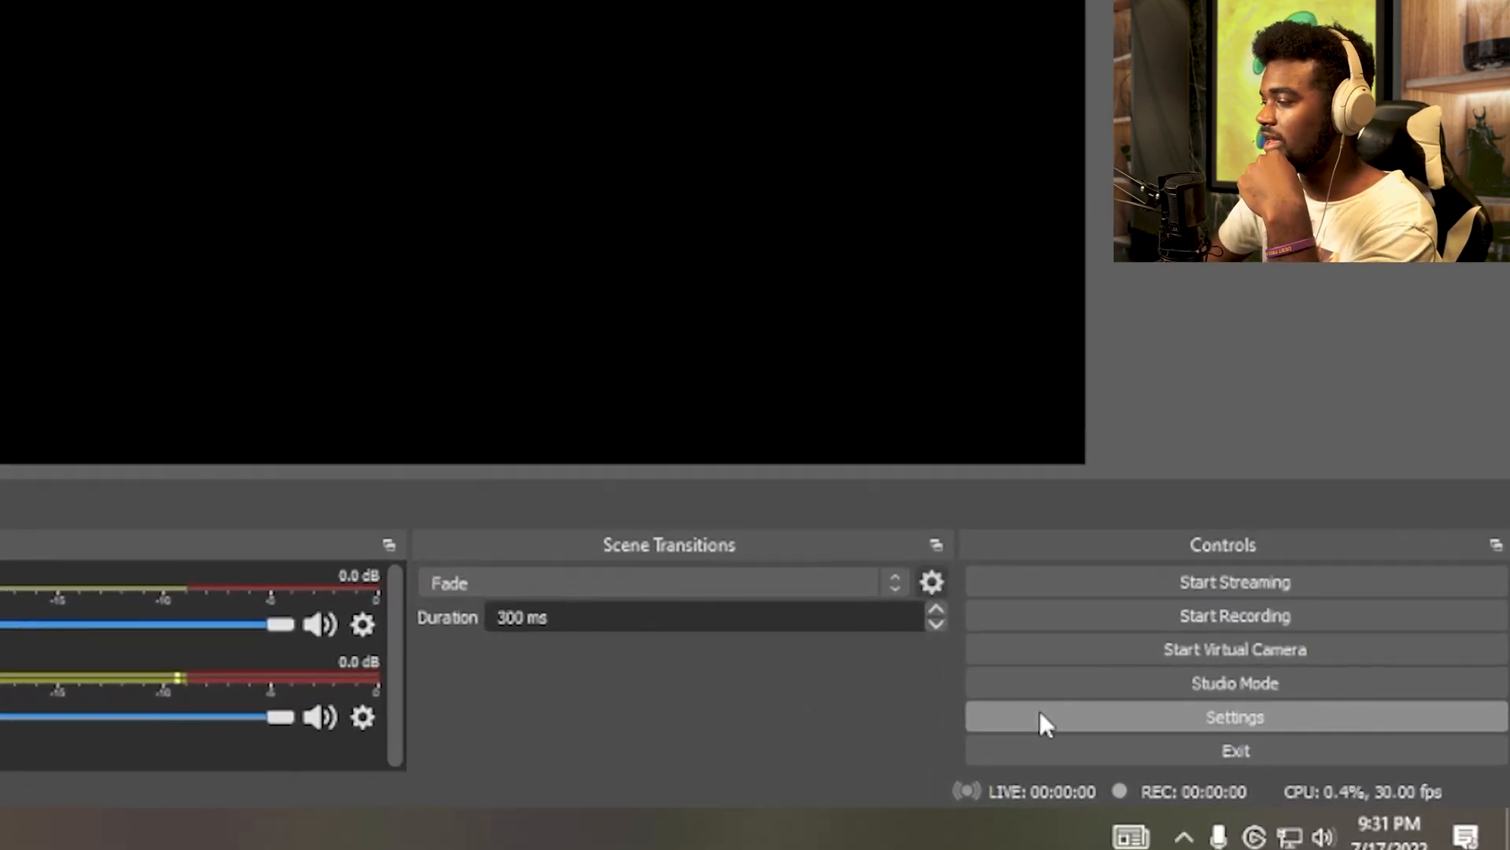
left_click(933, 599)
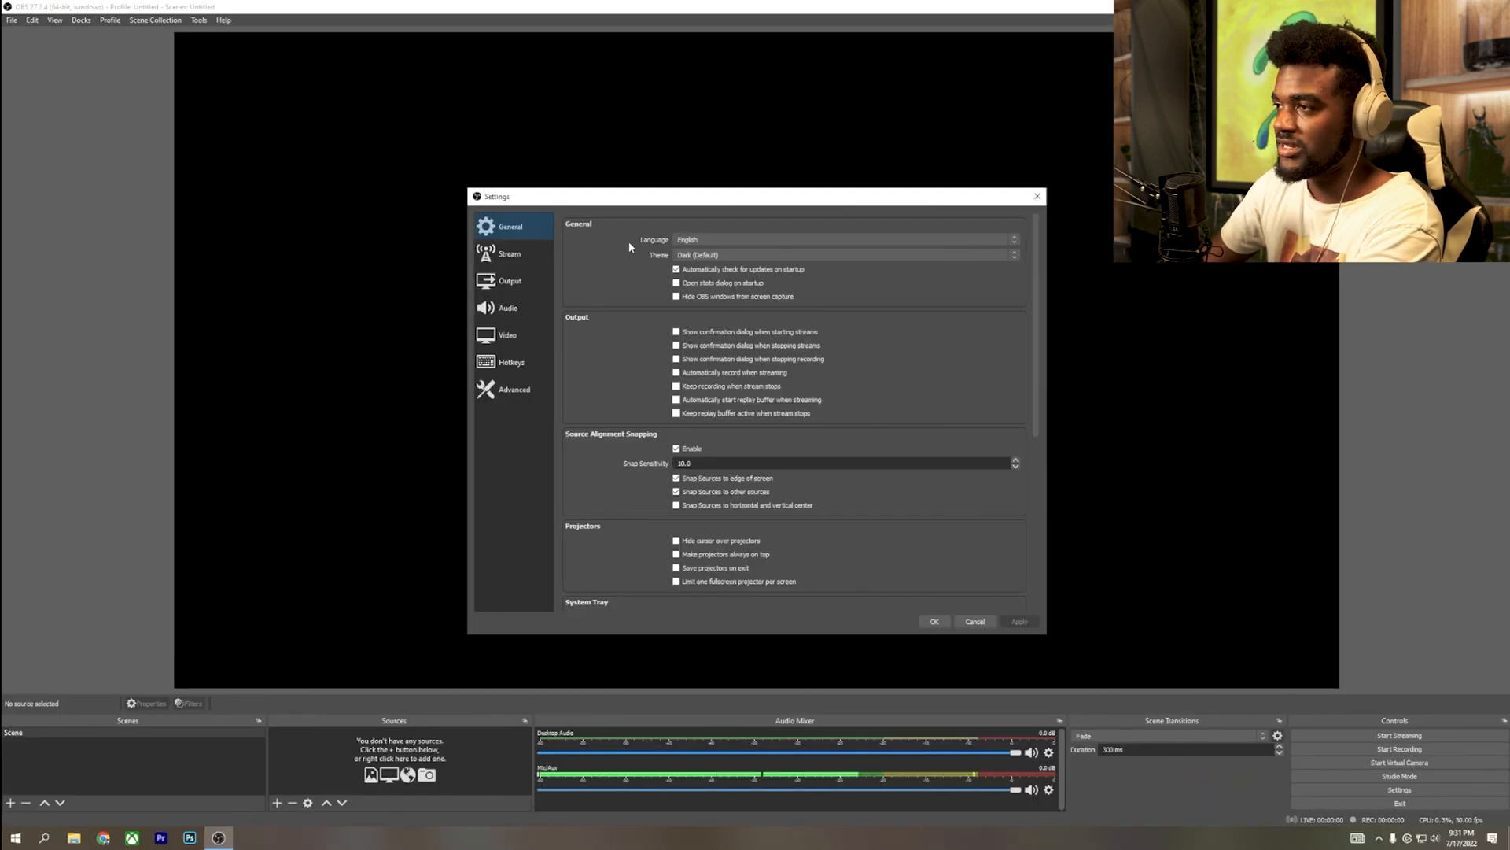
Review the General settings and check the available themes without changing the current one.
scroll(633, 371, "down", 5)
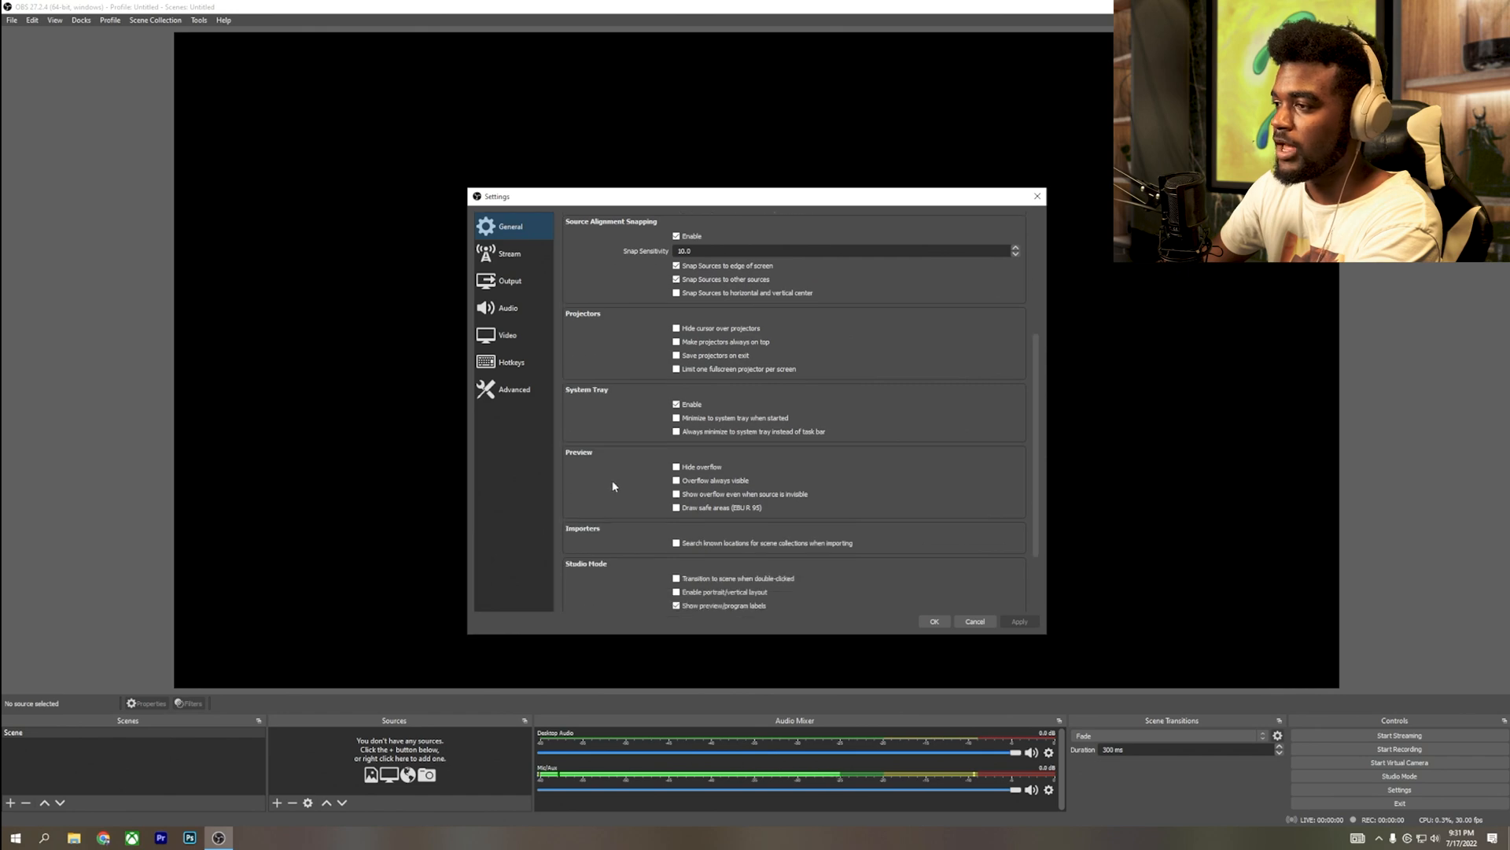
scroll(609, 491, "up", 5)
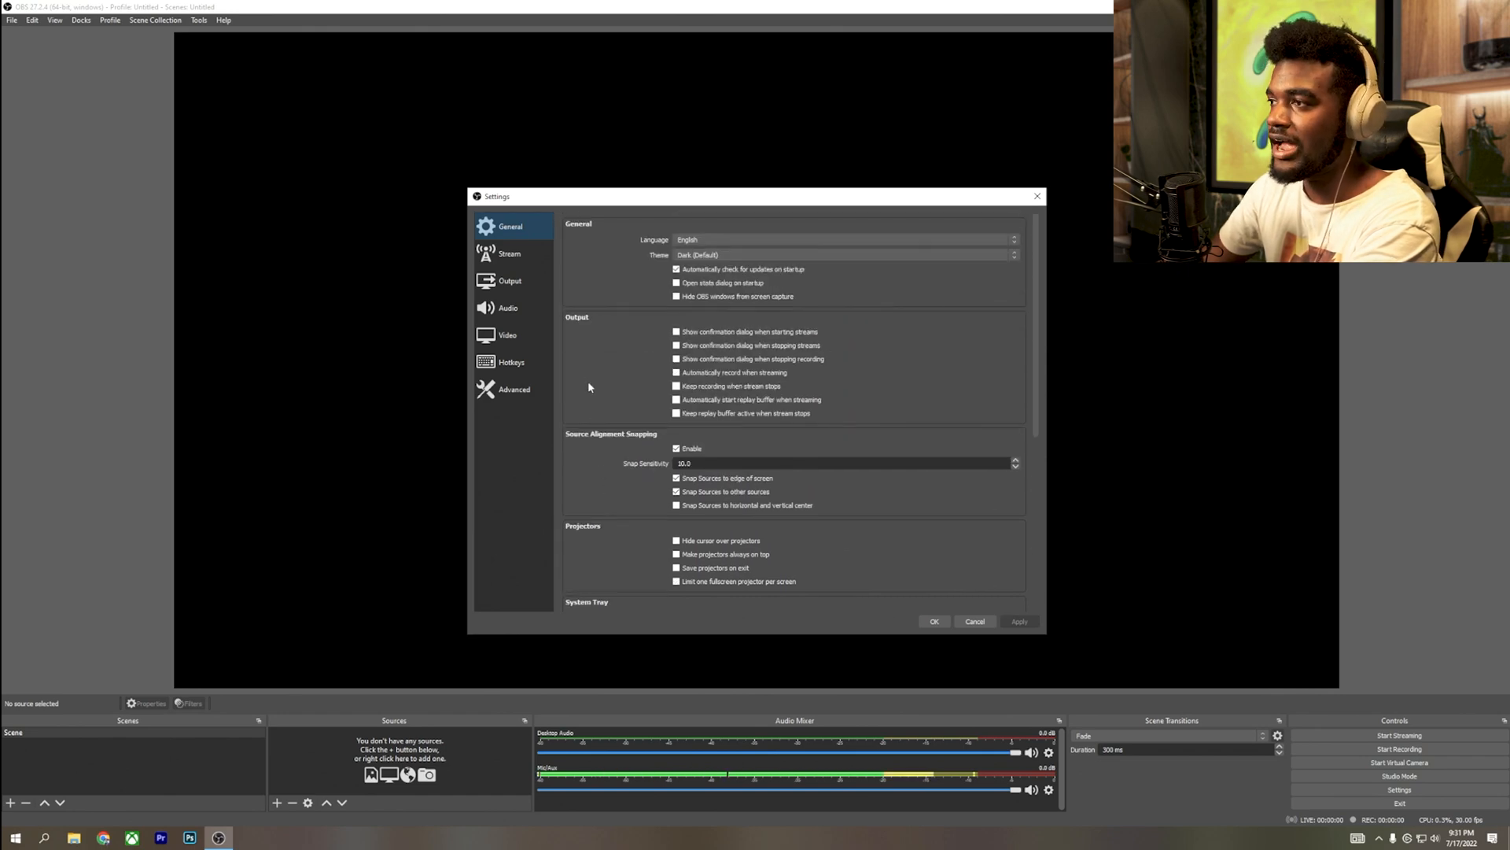
left_click(697, 255)
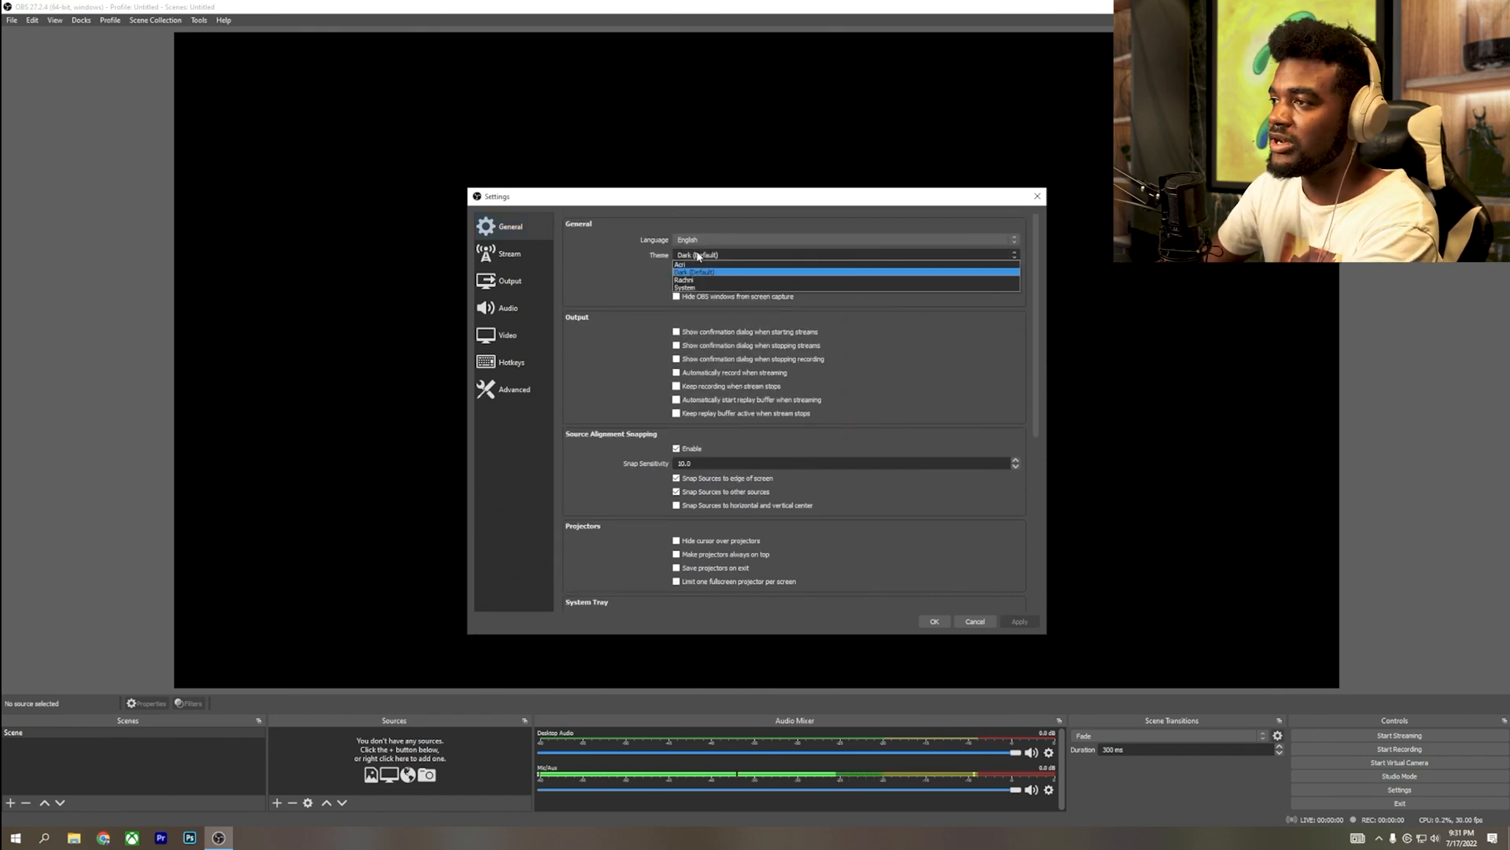
left_click(658, 280)
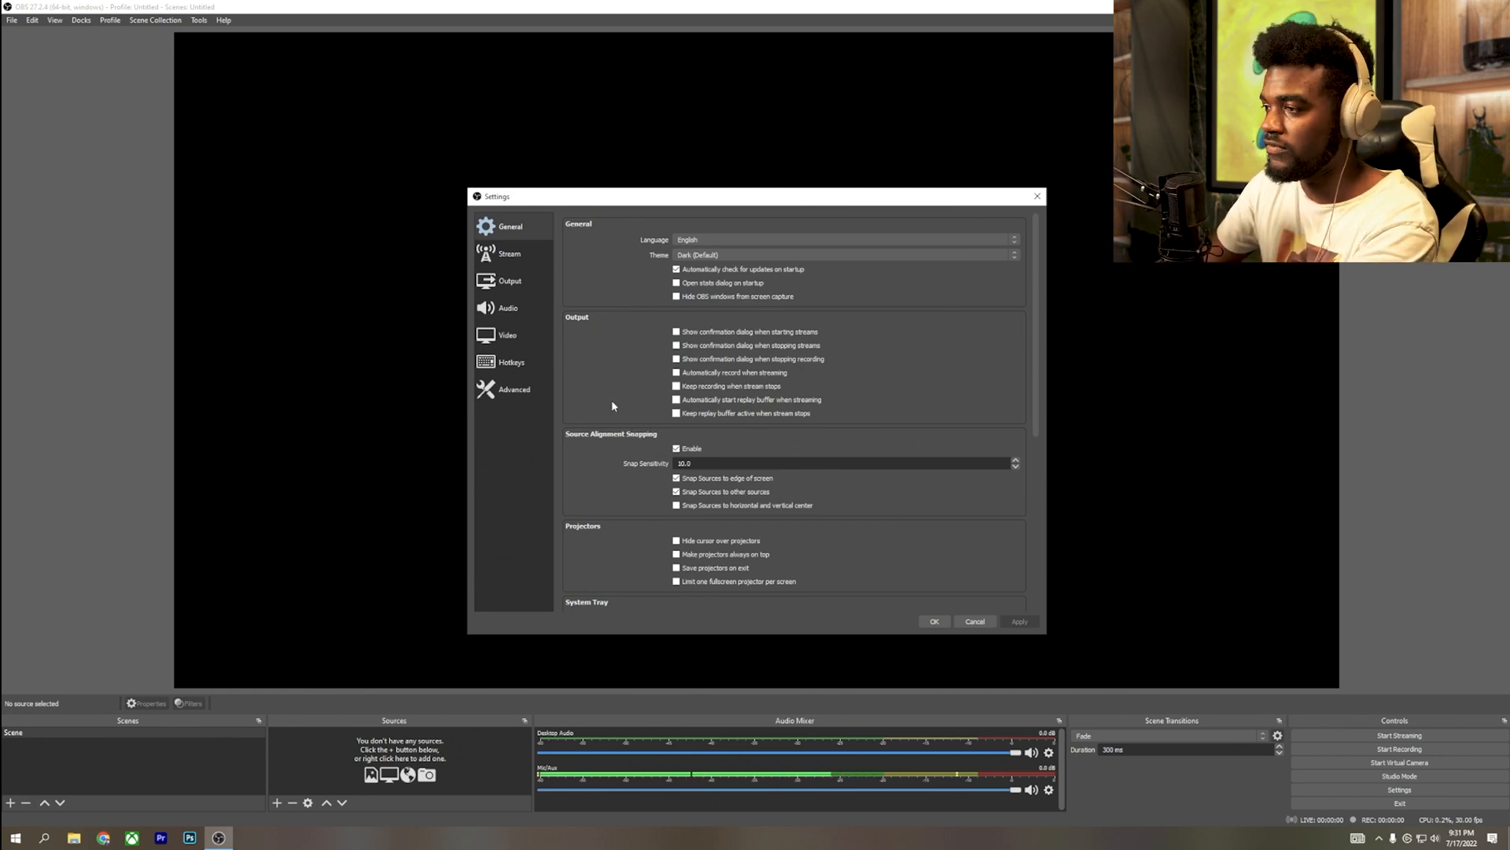
scroll(612, 405, "down", 3)
scroll(612, 406, "up", 3)
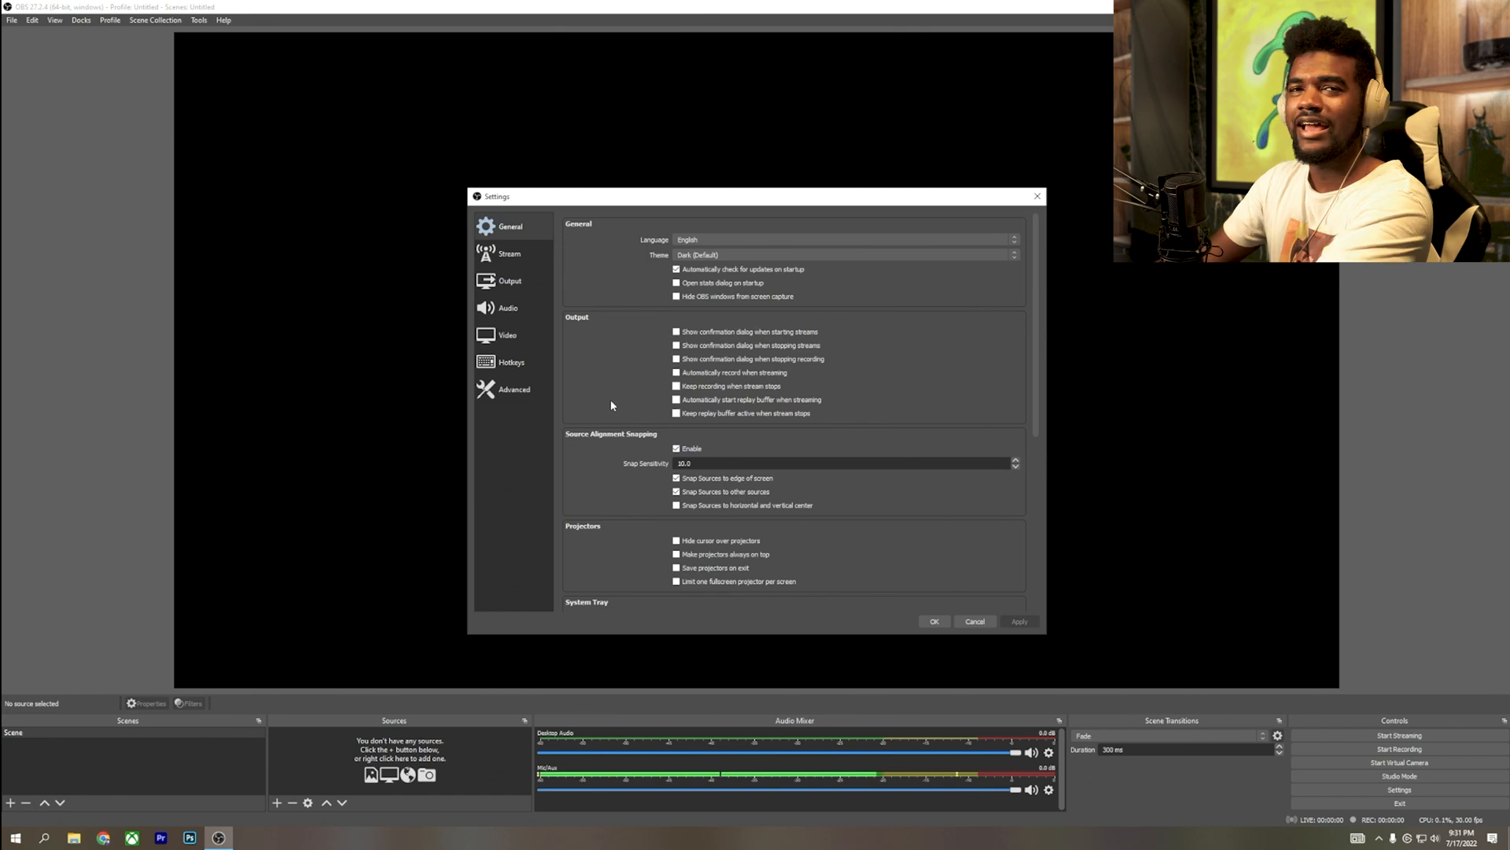
In the Stream settings, try YouTube - RTMPS as the service and select Twitch instead.
left_click(495, 252)
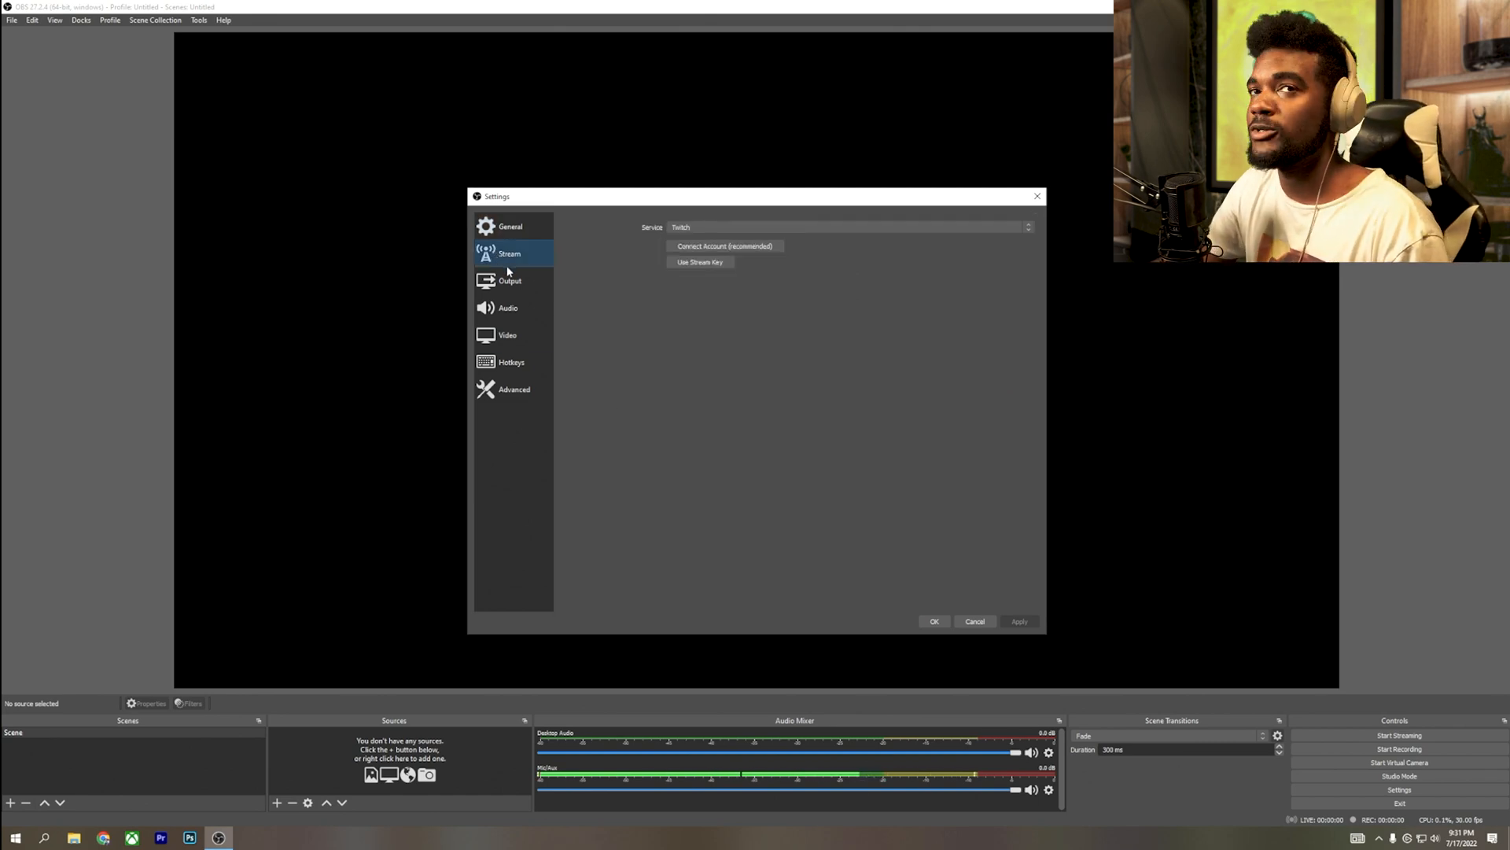
left_click(708, 227)
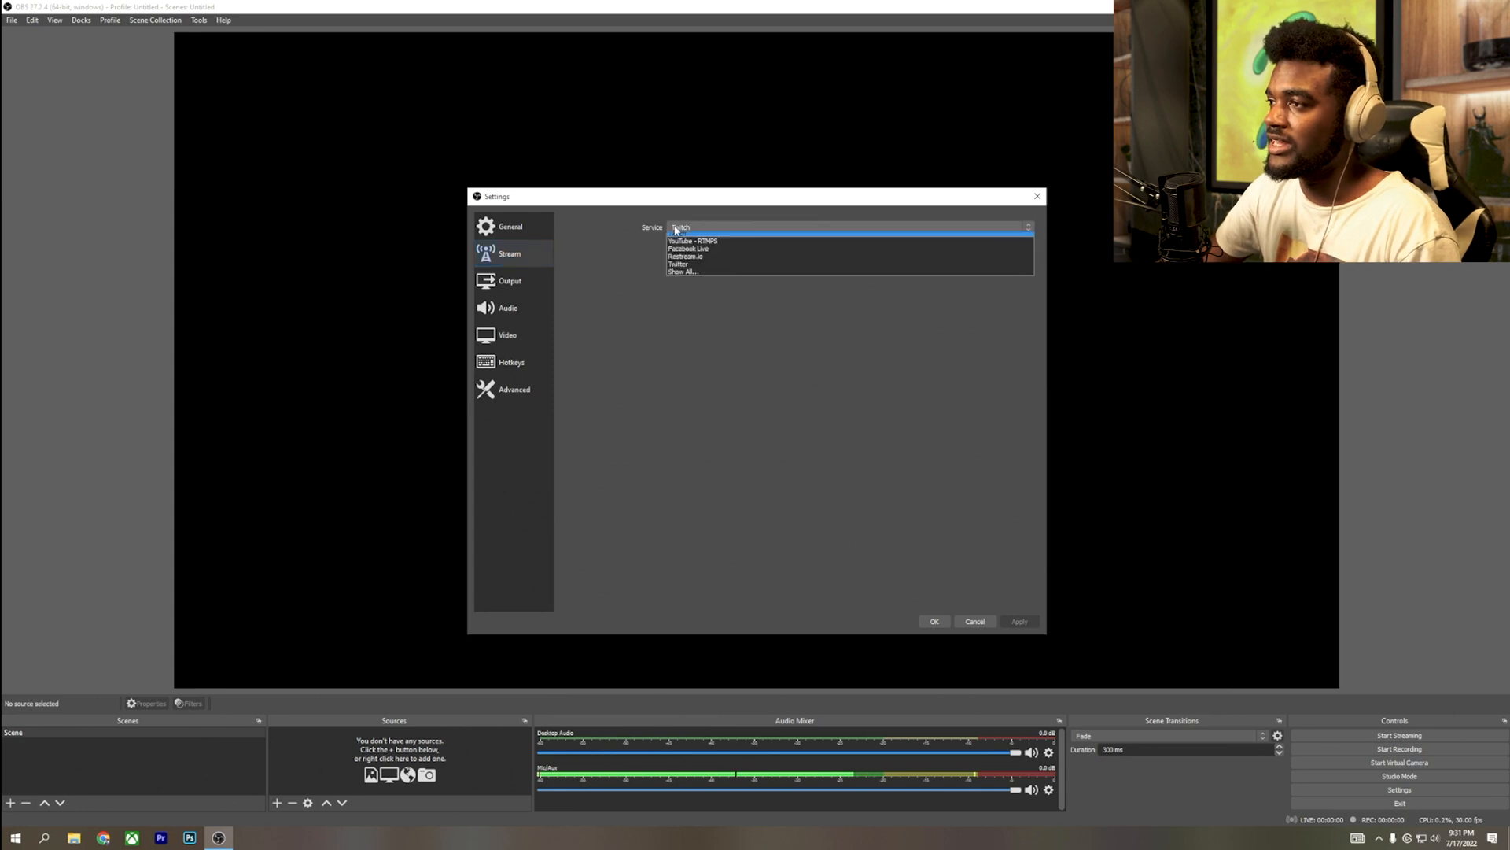
left_click(720, 228)
left_click(721, 229)
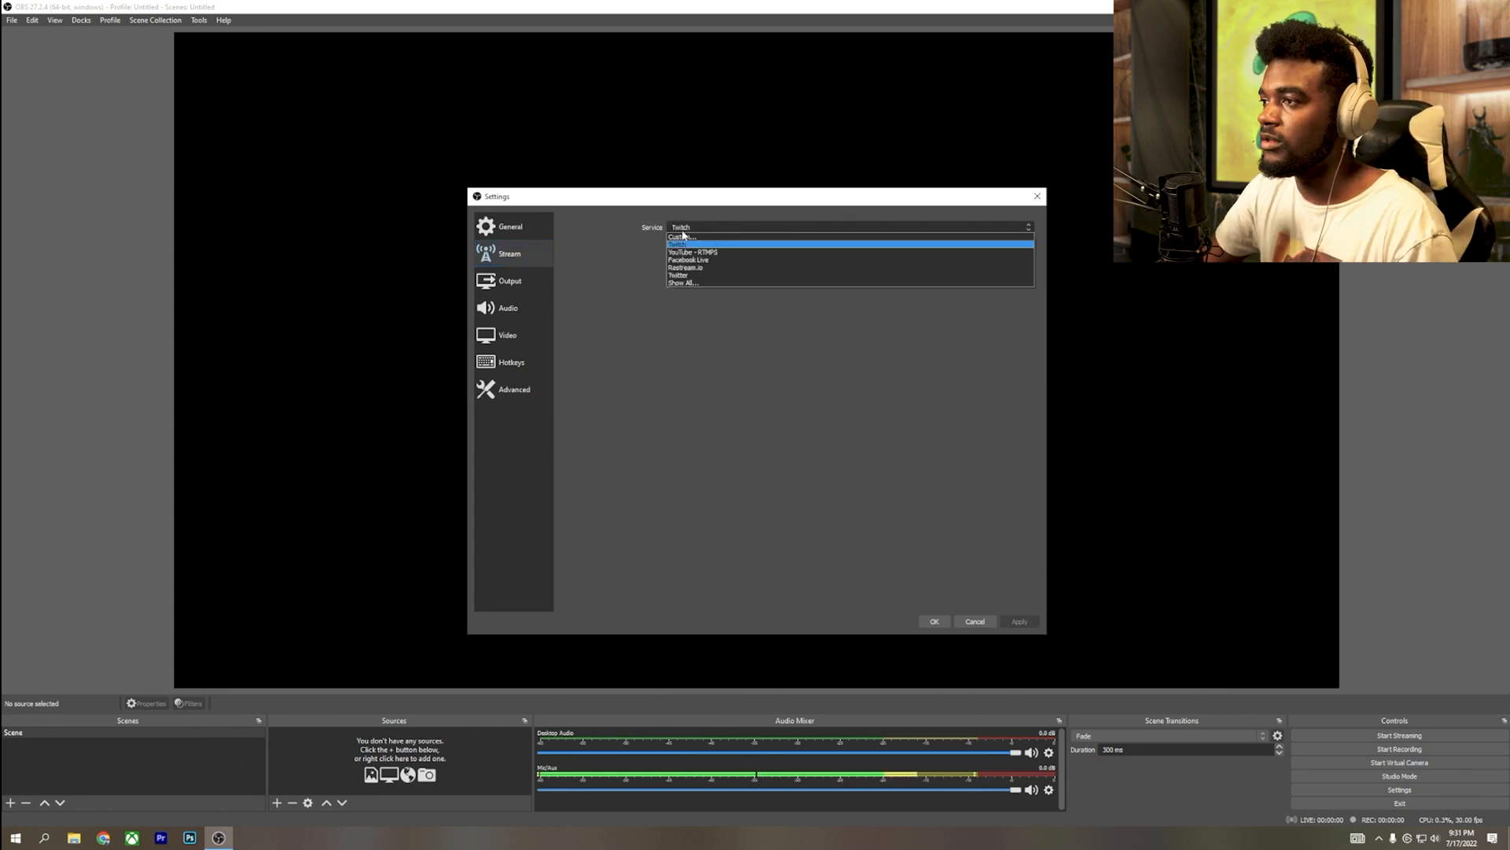
left_click(688, 246)
left_click(698, 228)
left_click(692, 252)
left_click(687, 228)
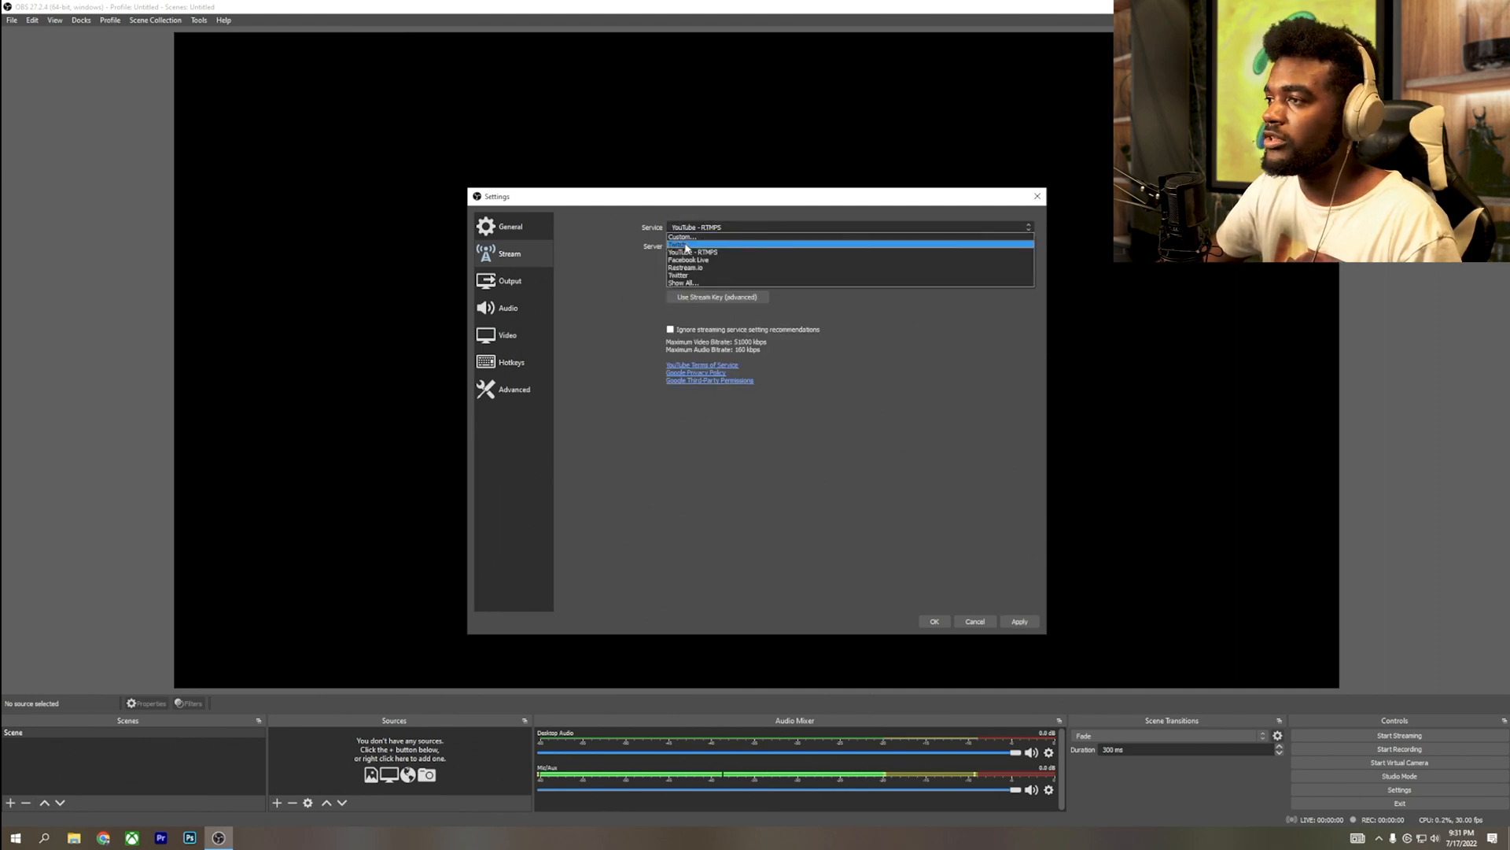
left_click(687, 246)
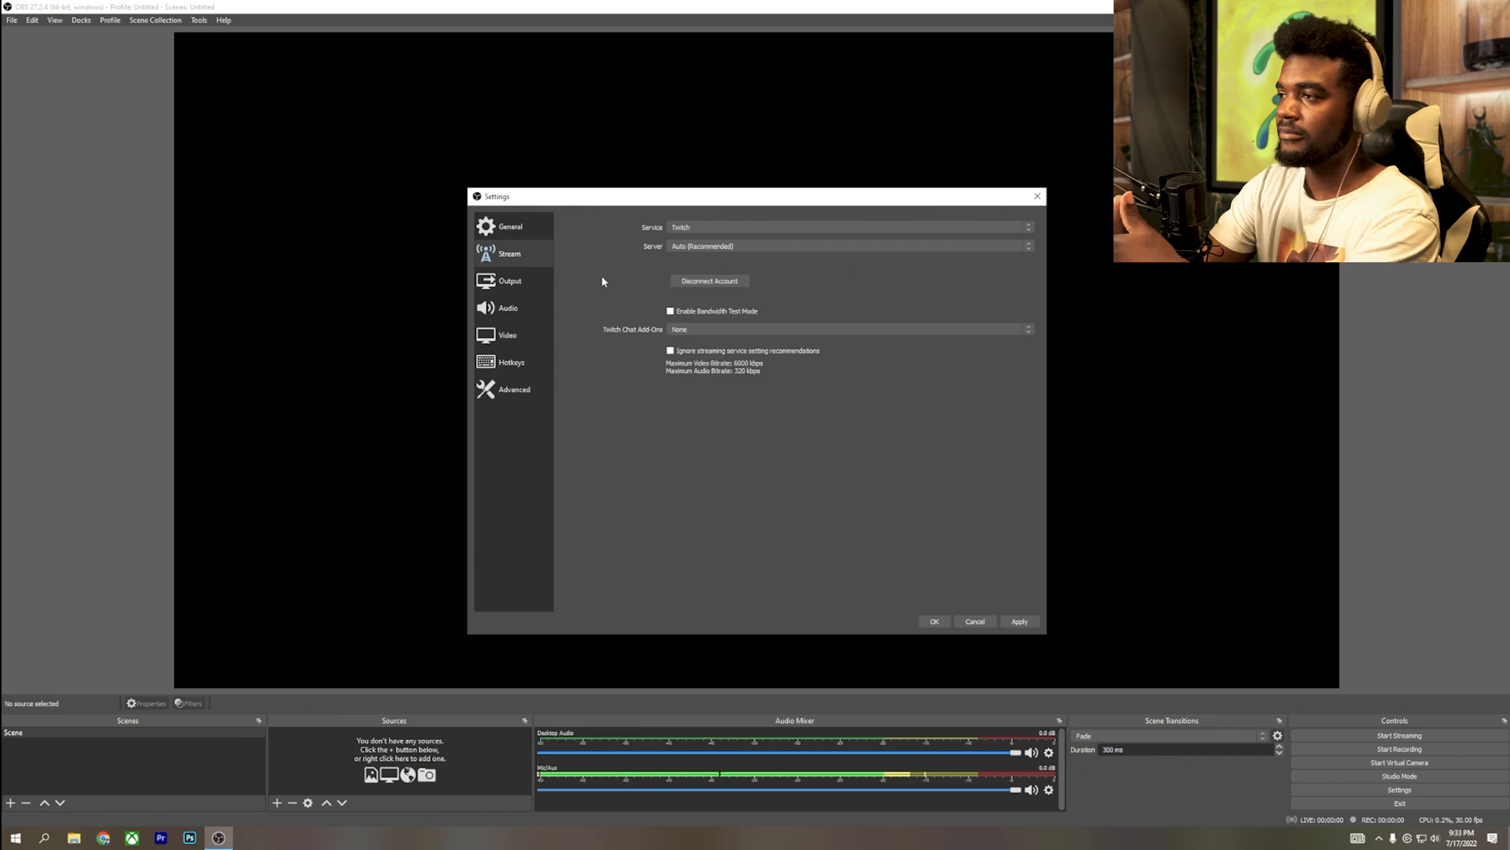
left_click(670, 312)
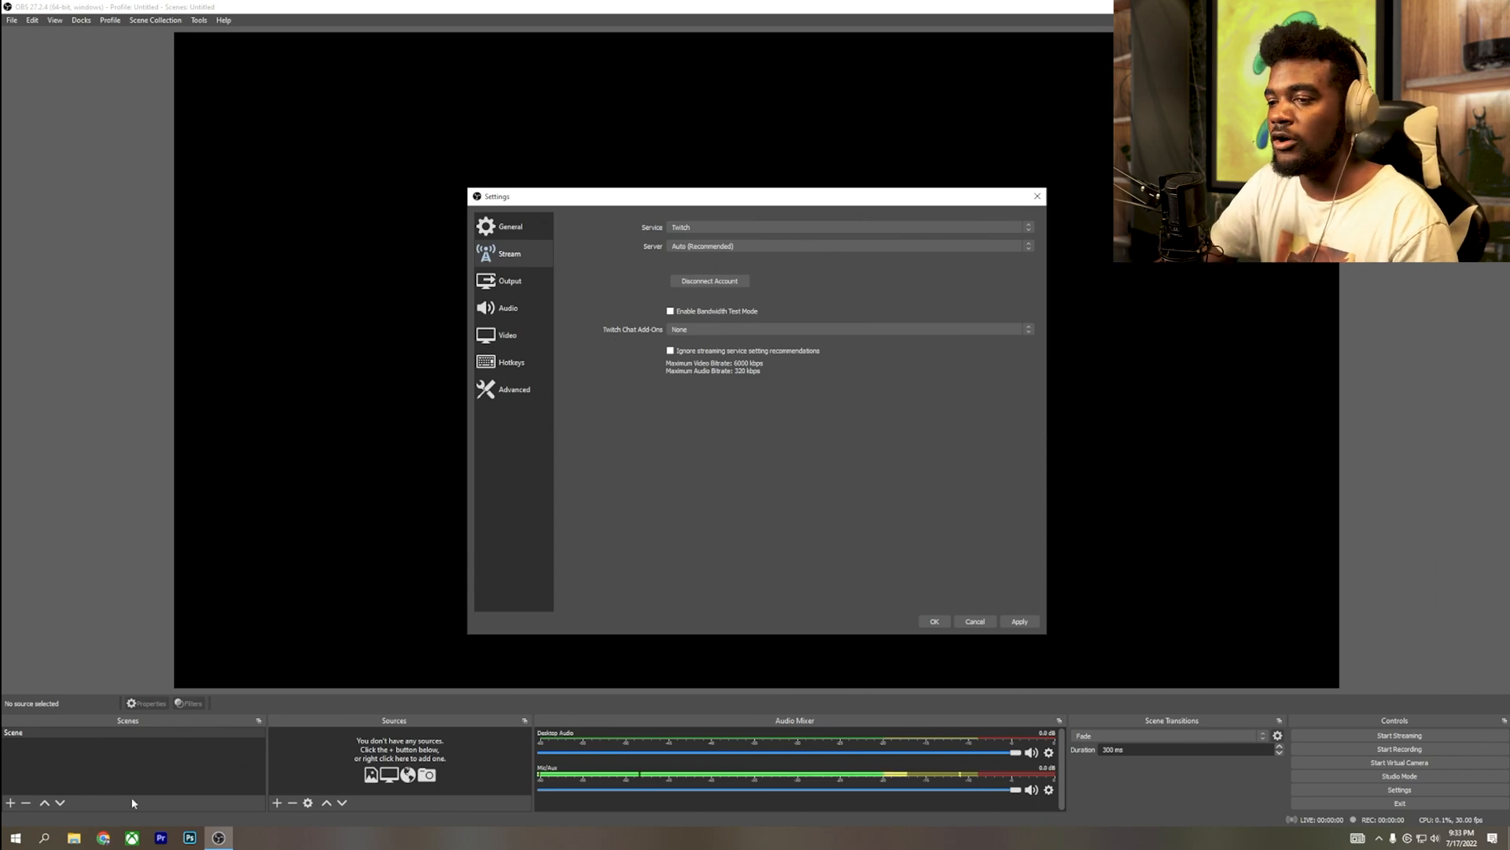
Switch to Chrome, search for "ookla speed test" and open the Speedtest by Ookla website.
left_click(107, 839)
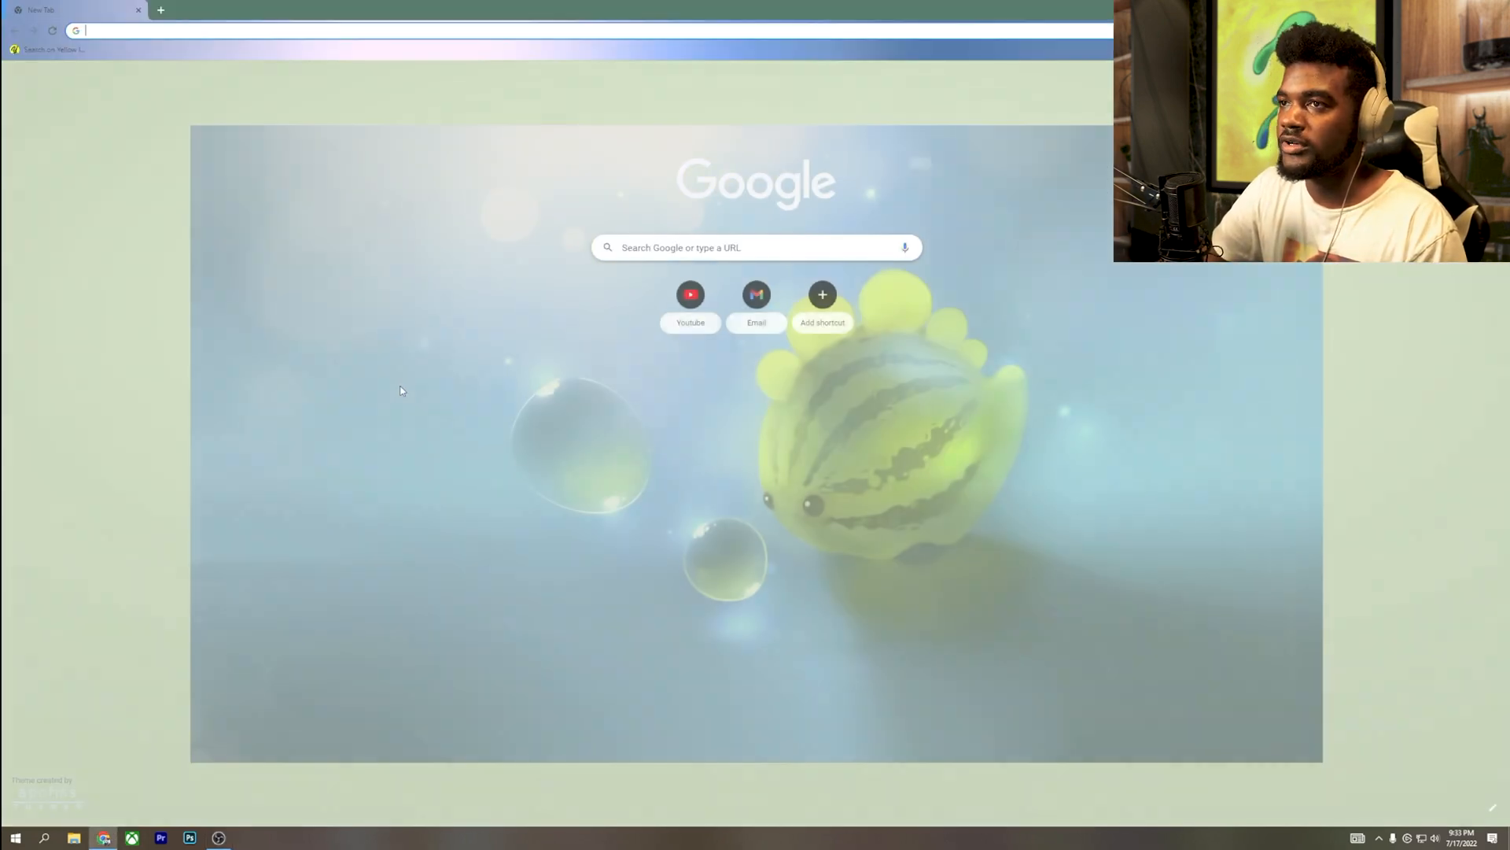
type("ookla")
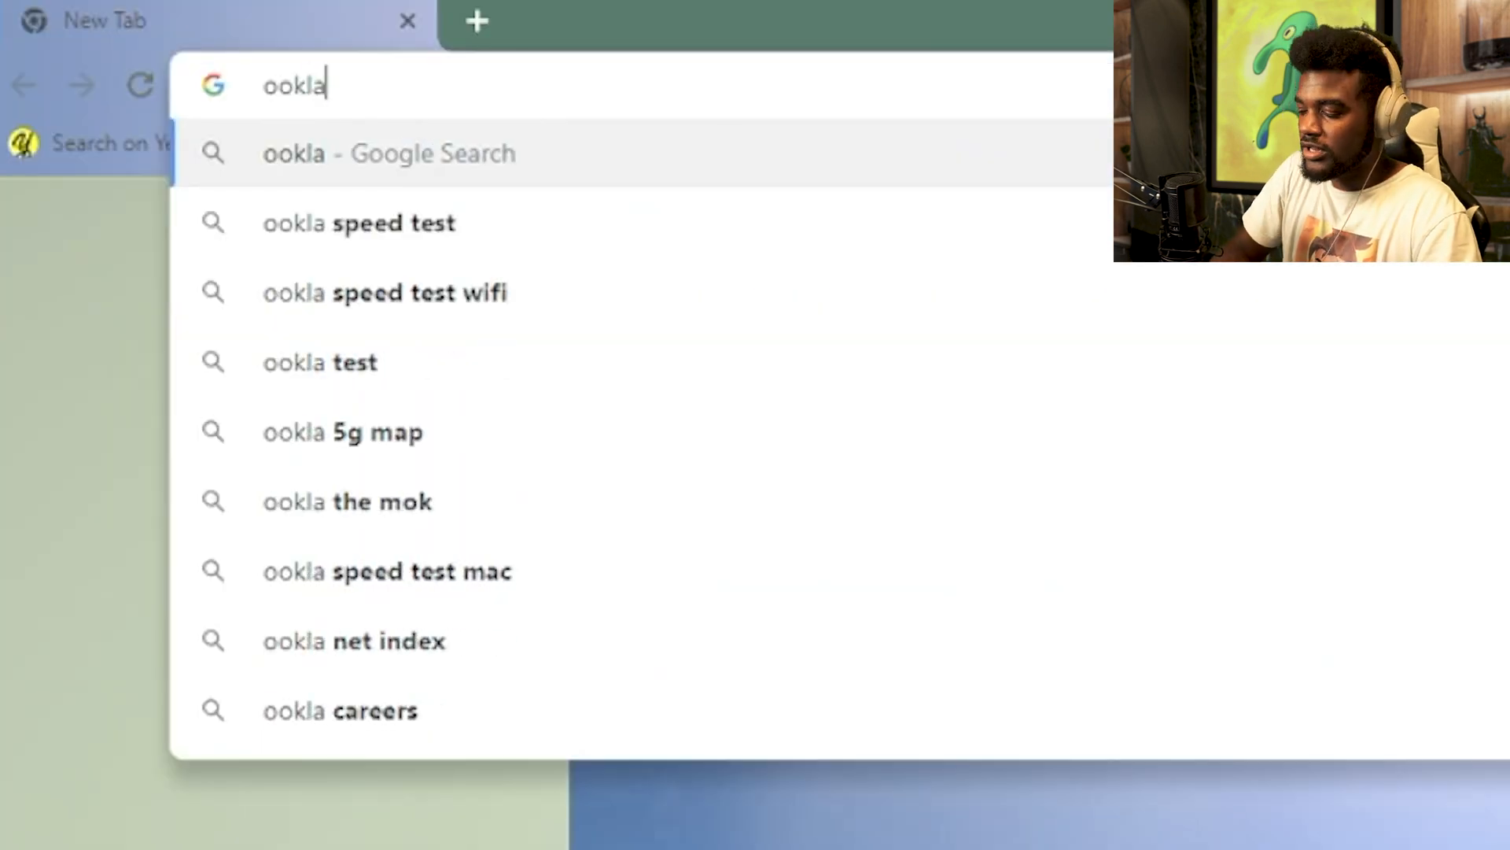
key("Down")
key("Return")
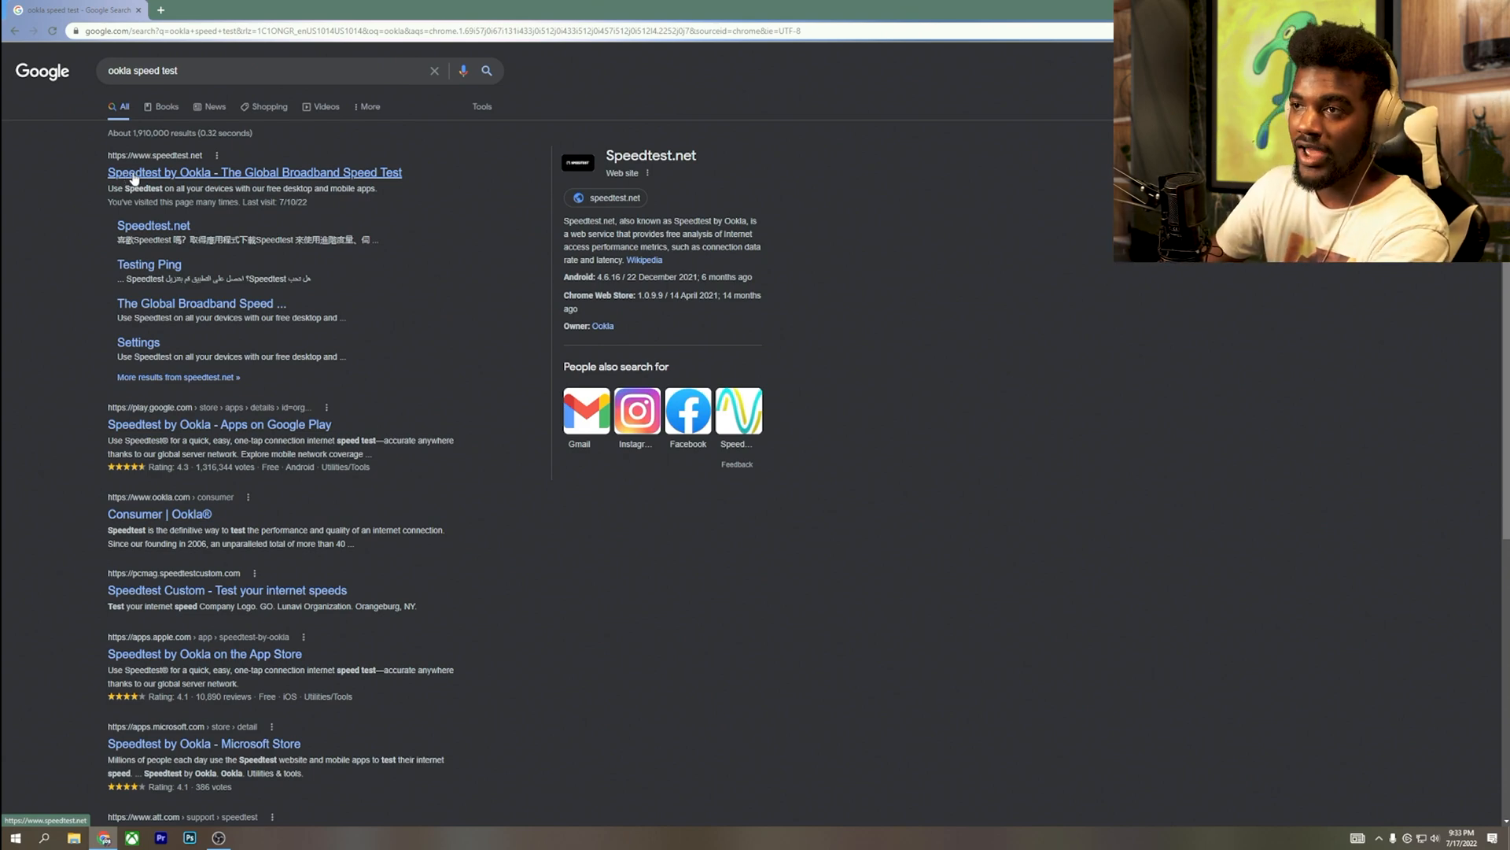
left_click(134, 174)
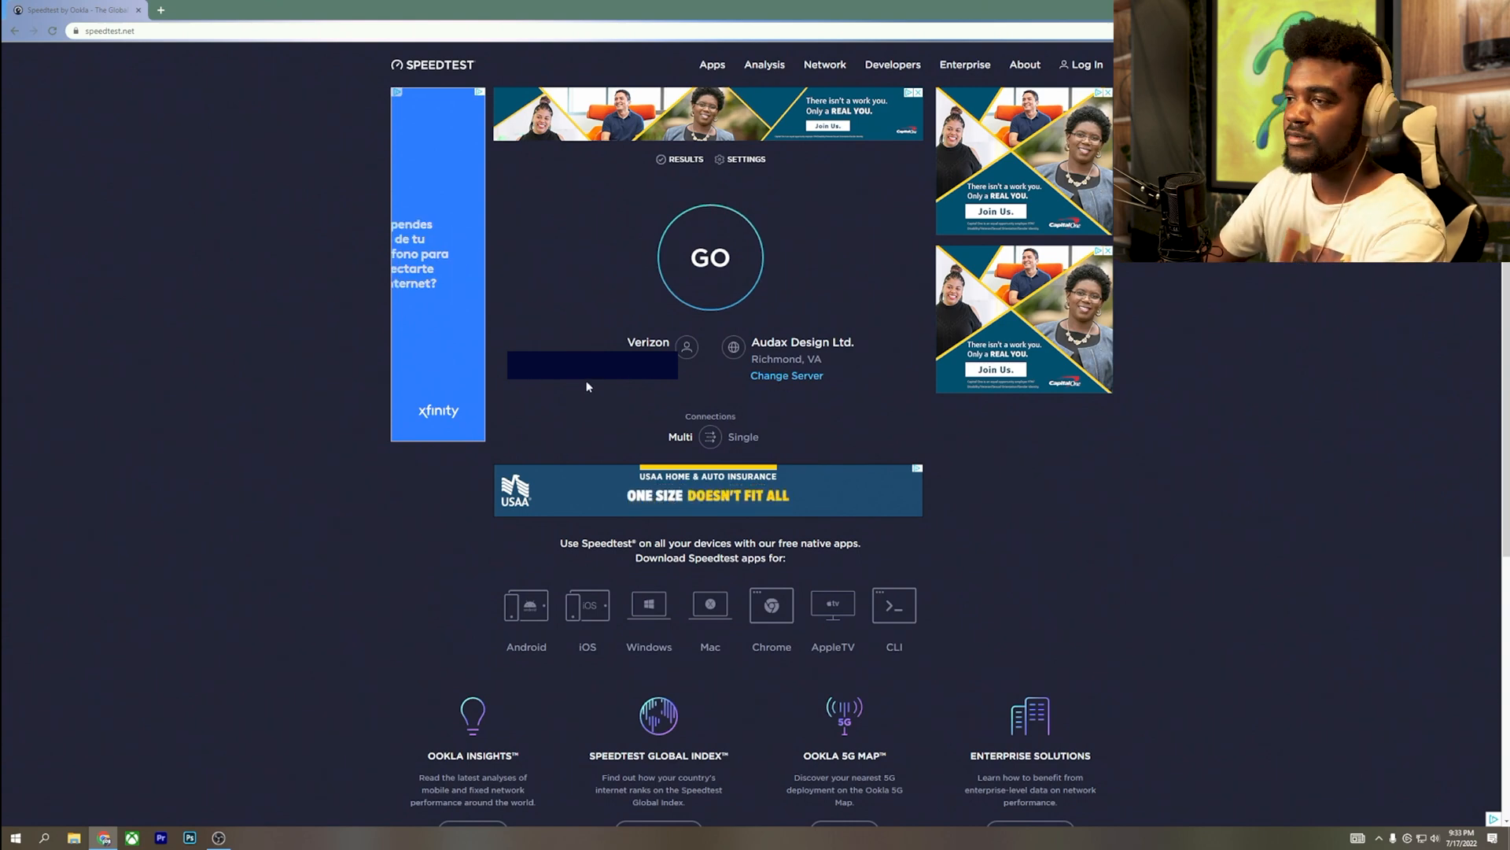
Run the internet speed test, dismiss the Speedtest for Windows offer and examine the upload speed.
left_click(681, 288)
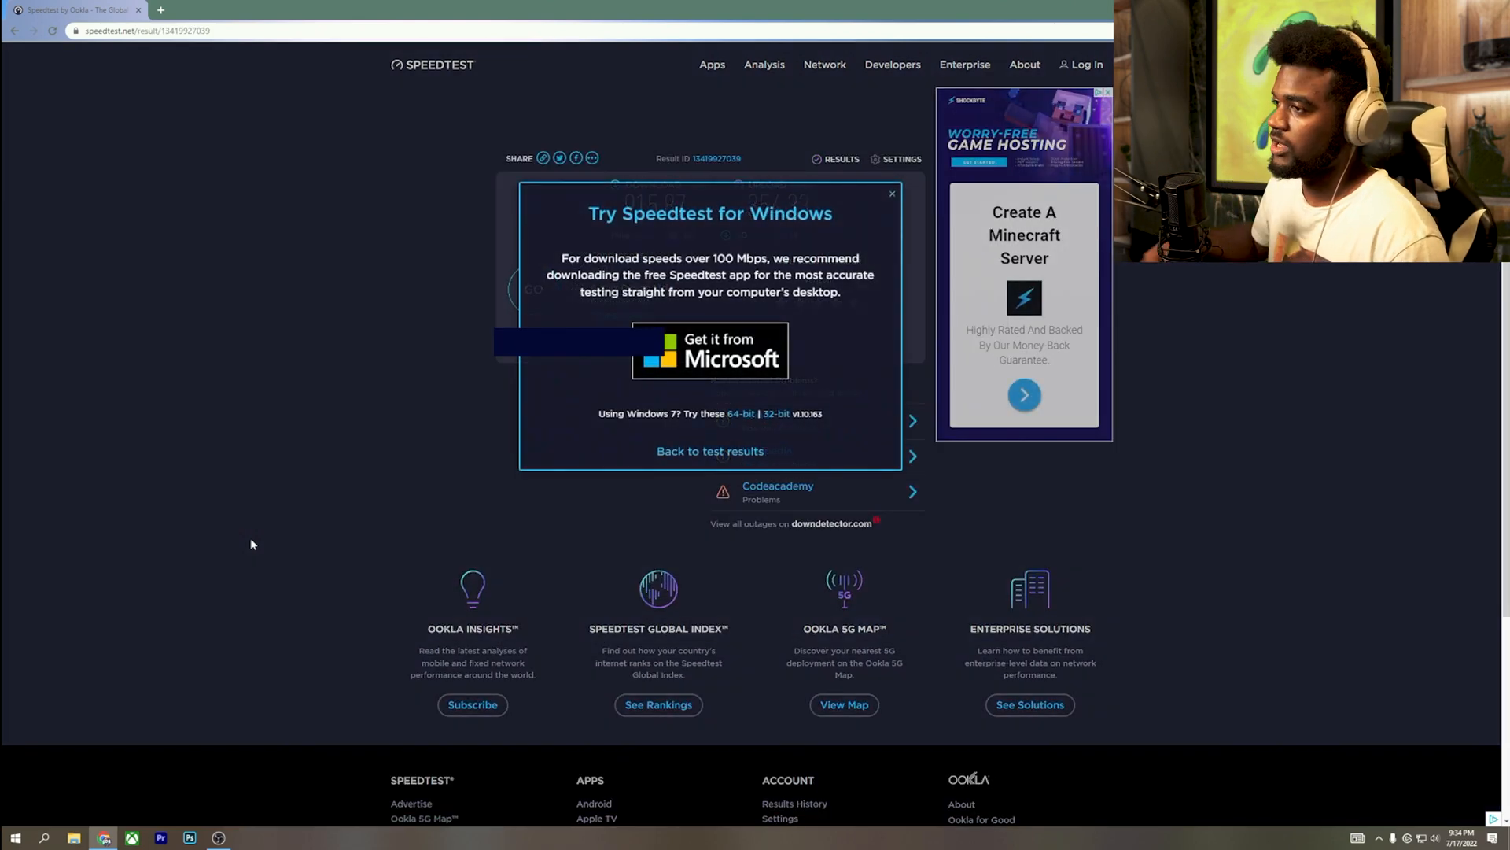
left_click(895, 197)
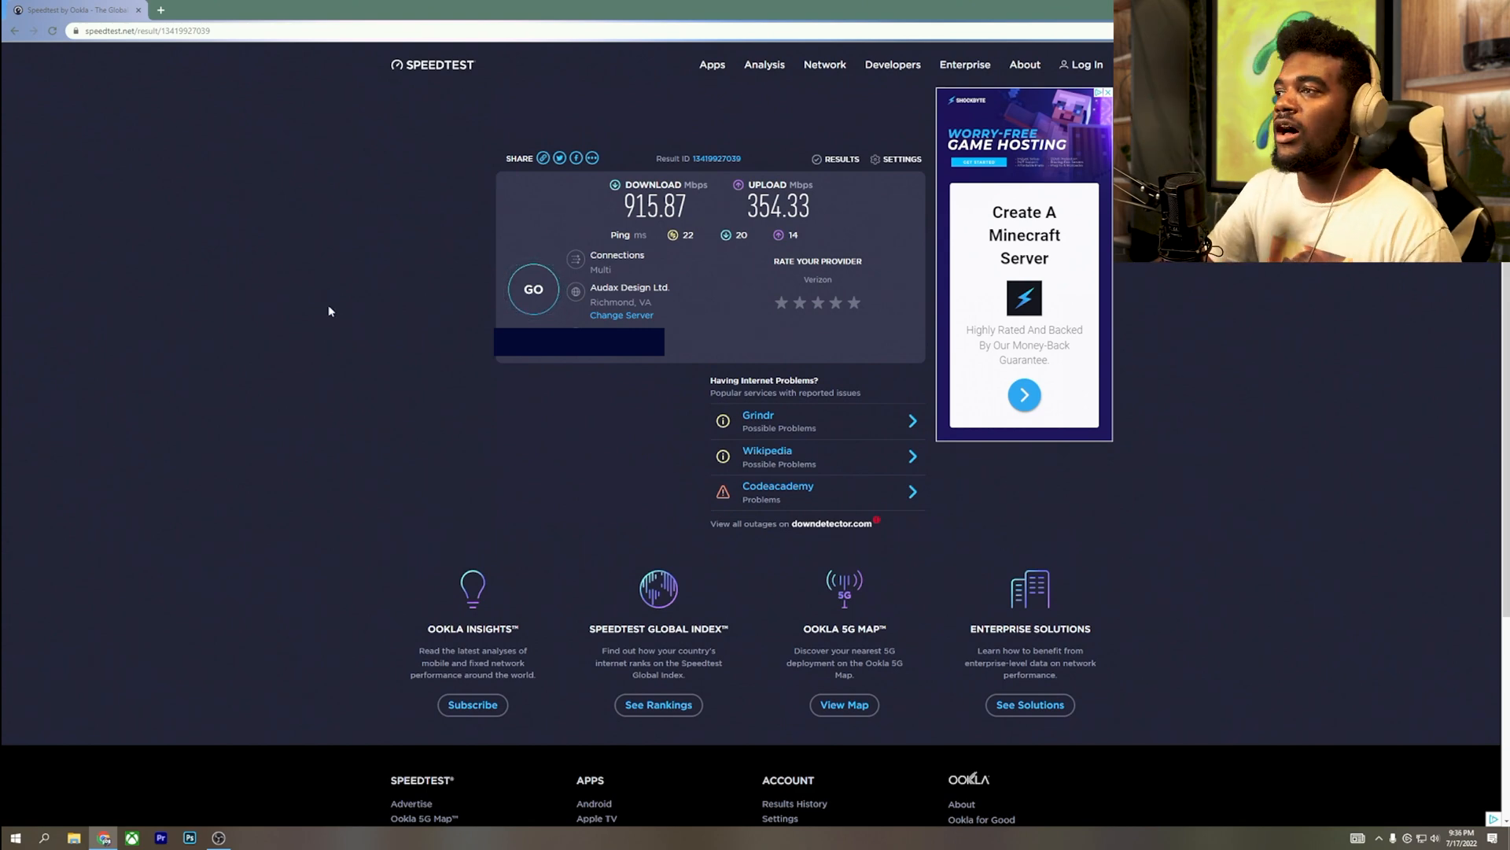
left_click_drag(746, 214, 810, 214)
left_click(827, 220)
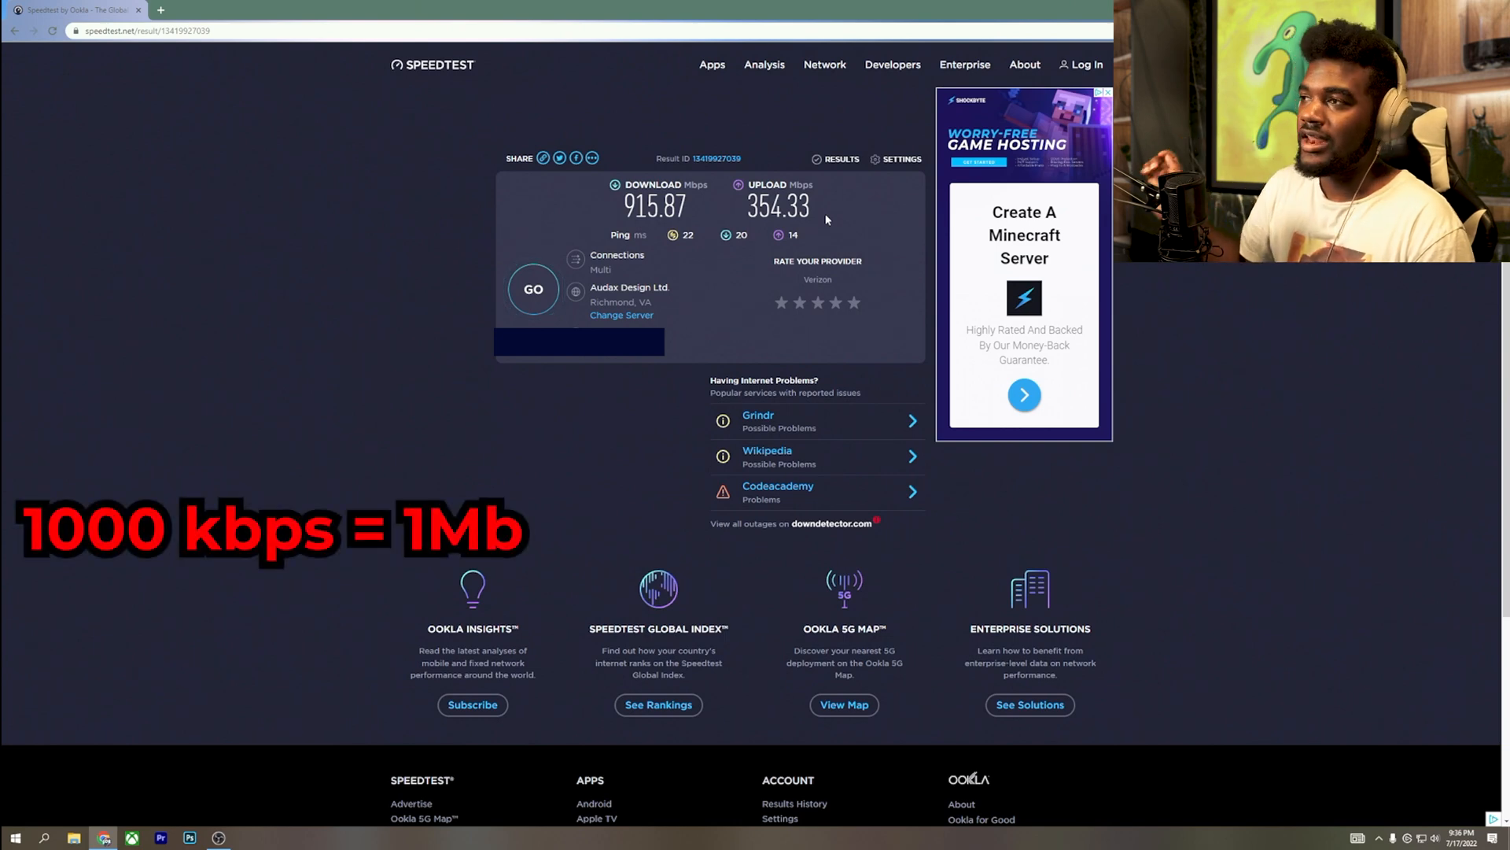
left_click_drag(825, 215, 742, 222)
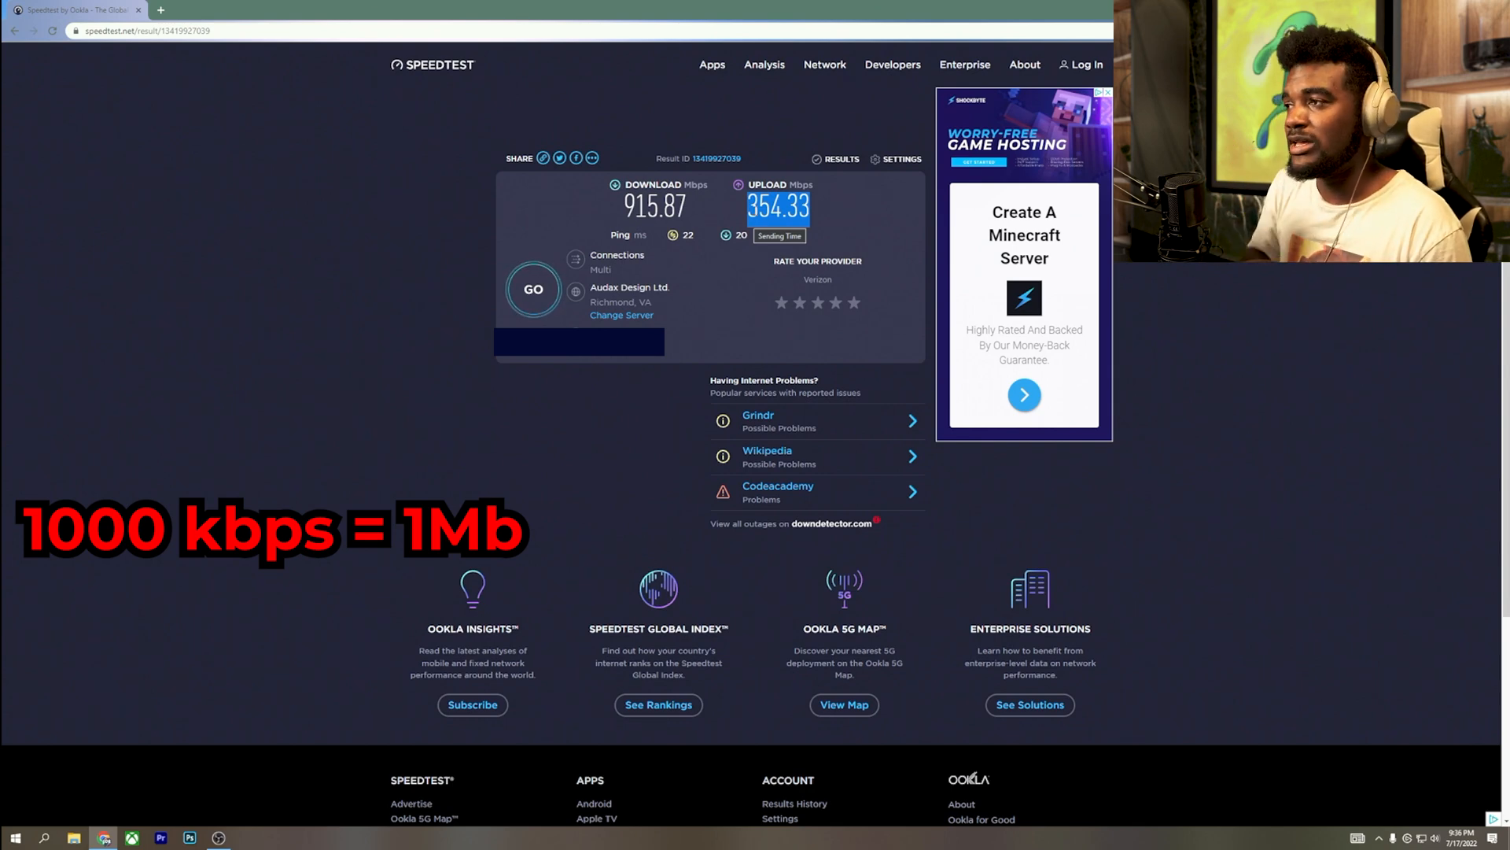
left_click(746, 213)
left_click_drag(746, 213, 811, 214)
left_click(819, 215)
left_click(743, 214)
left_click(734, 205)
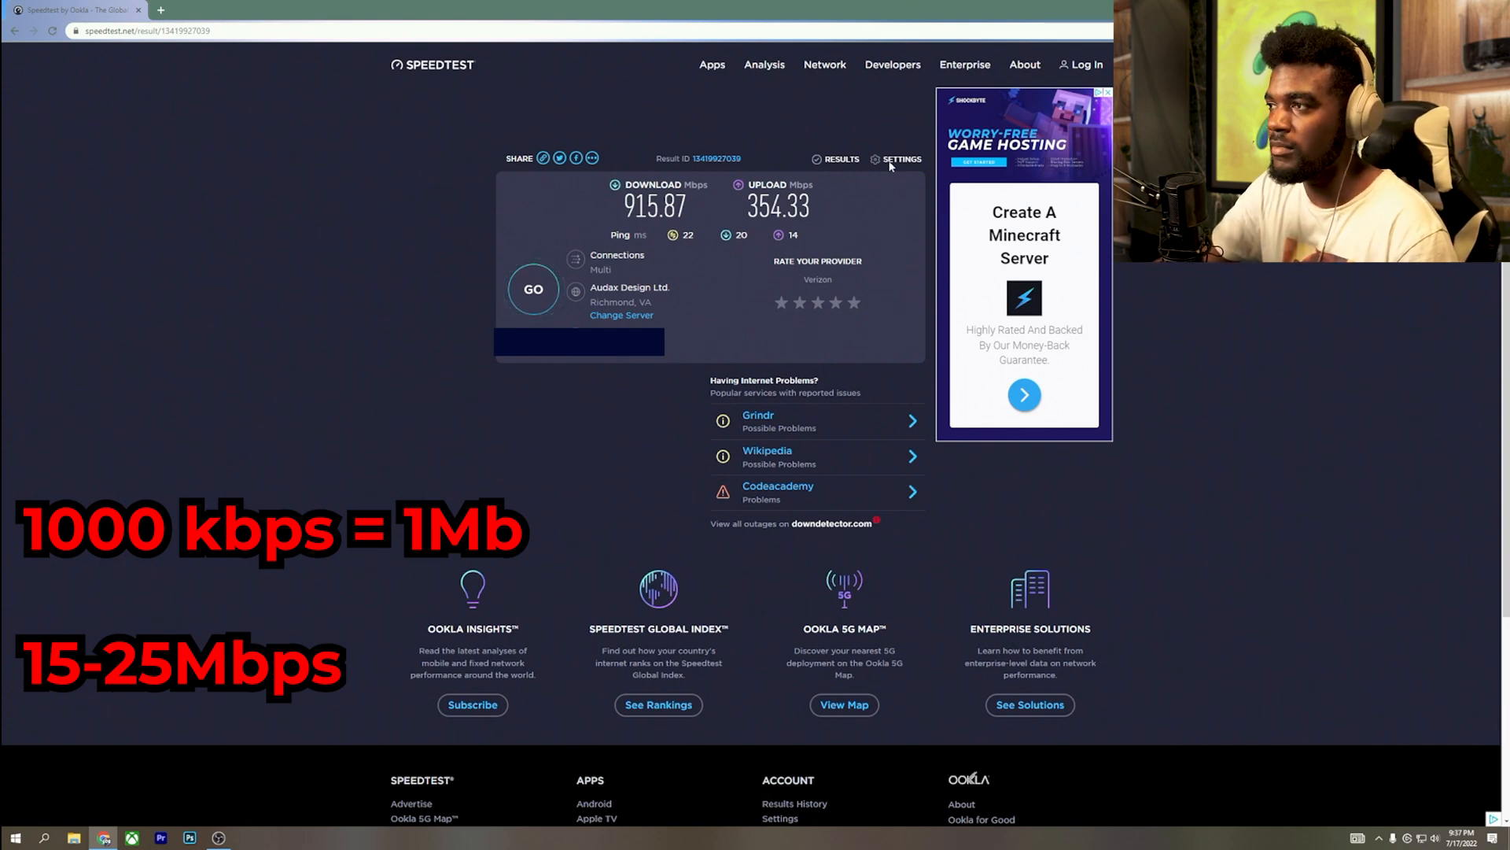
Switch back to OBS, set the streaming video bitrate to 6500 Kbps in the Output settings and recheck the speed test results in Chrome.
left_click(220, 839)
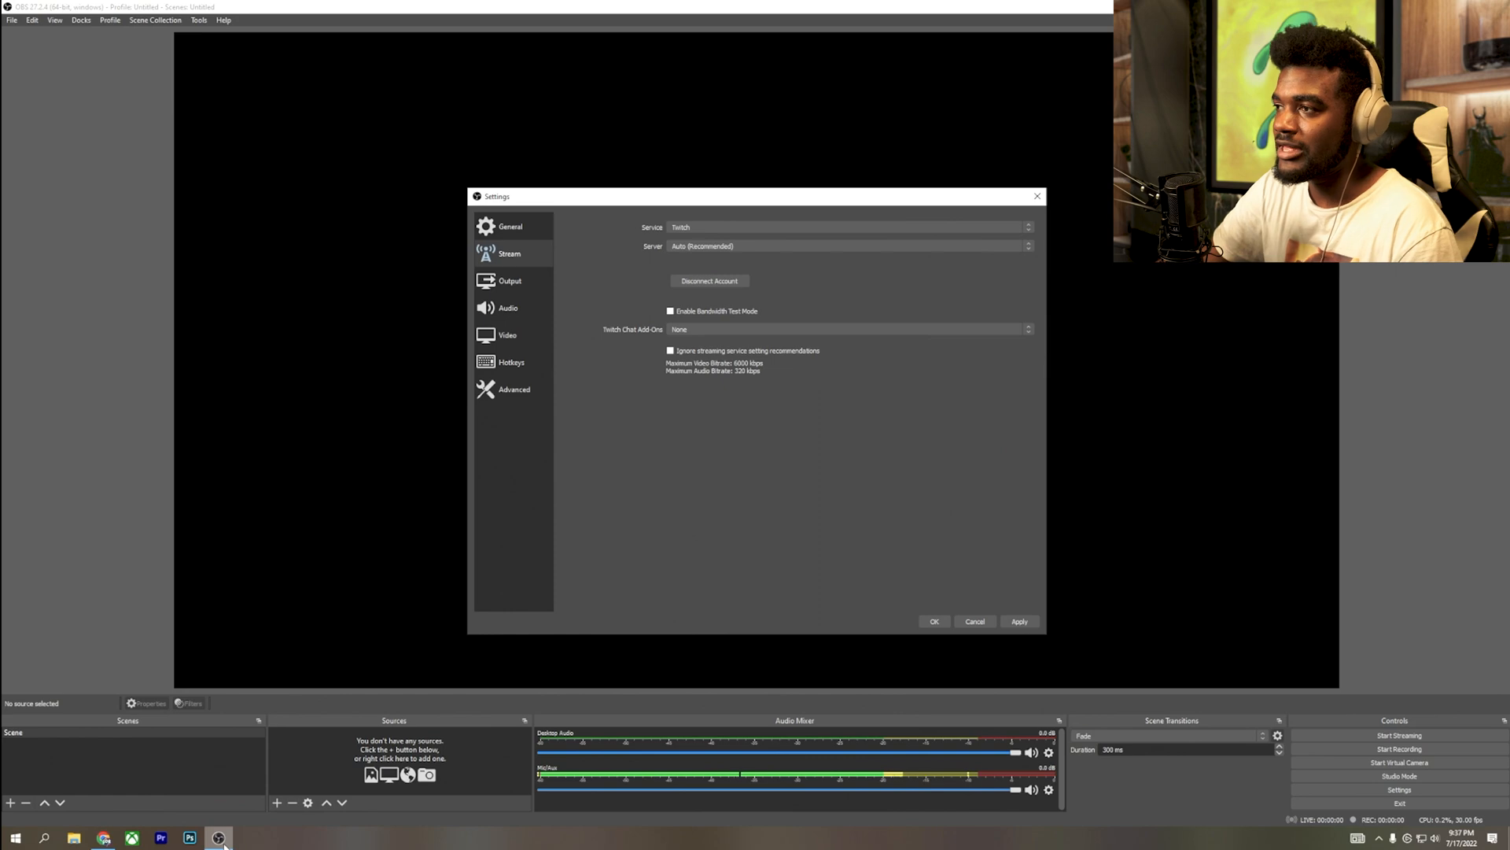
left_click(521, 285)
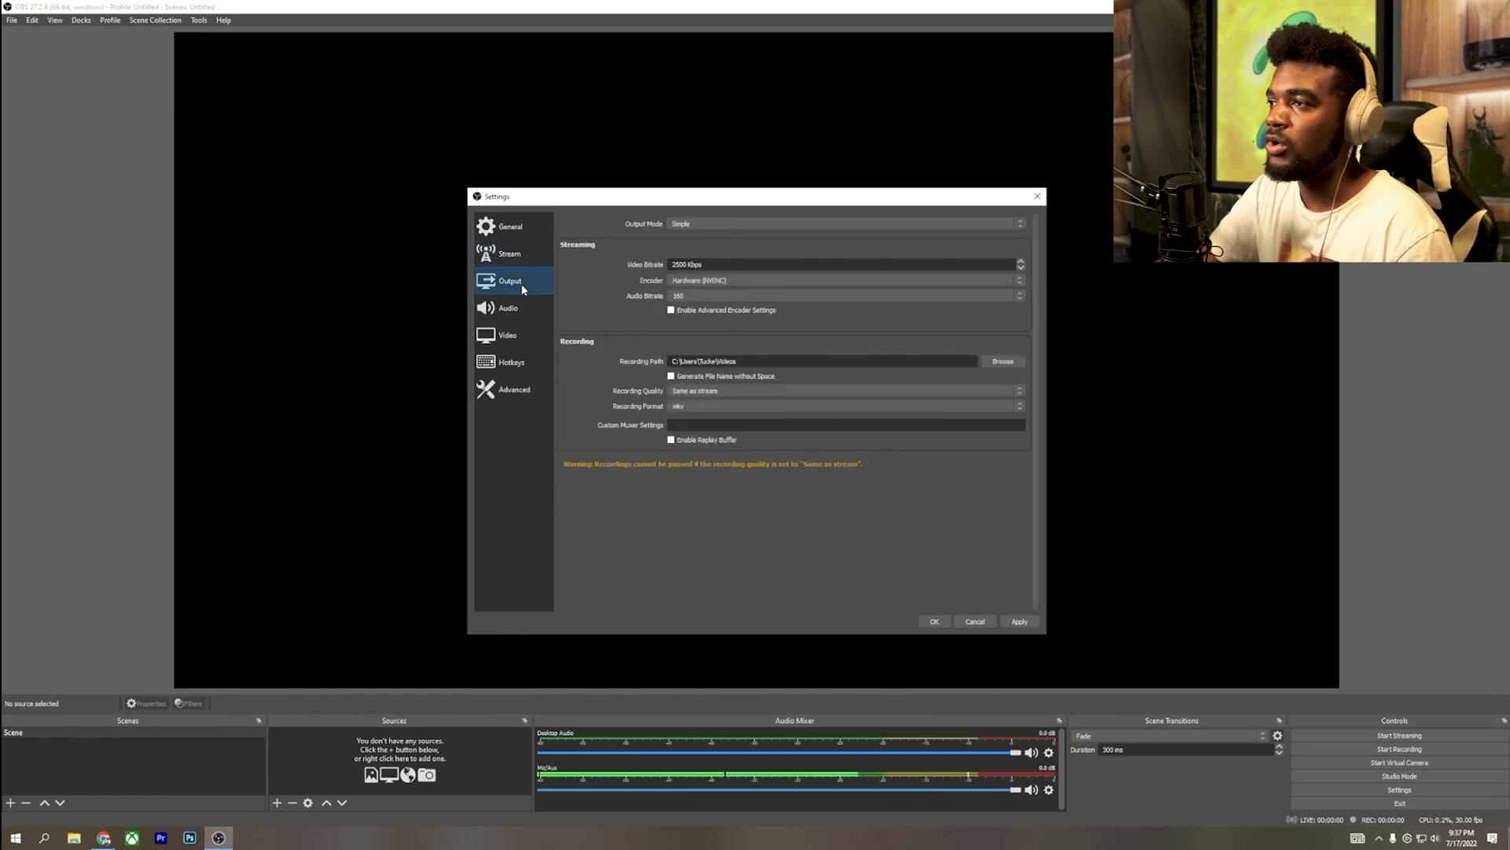
left_click(712, 265)
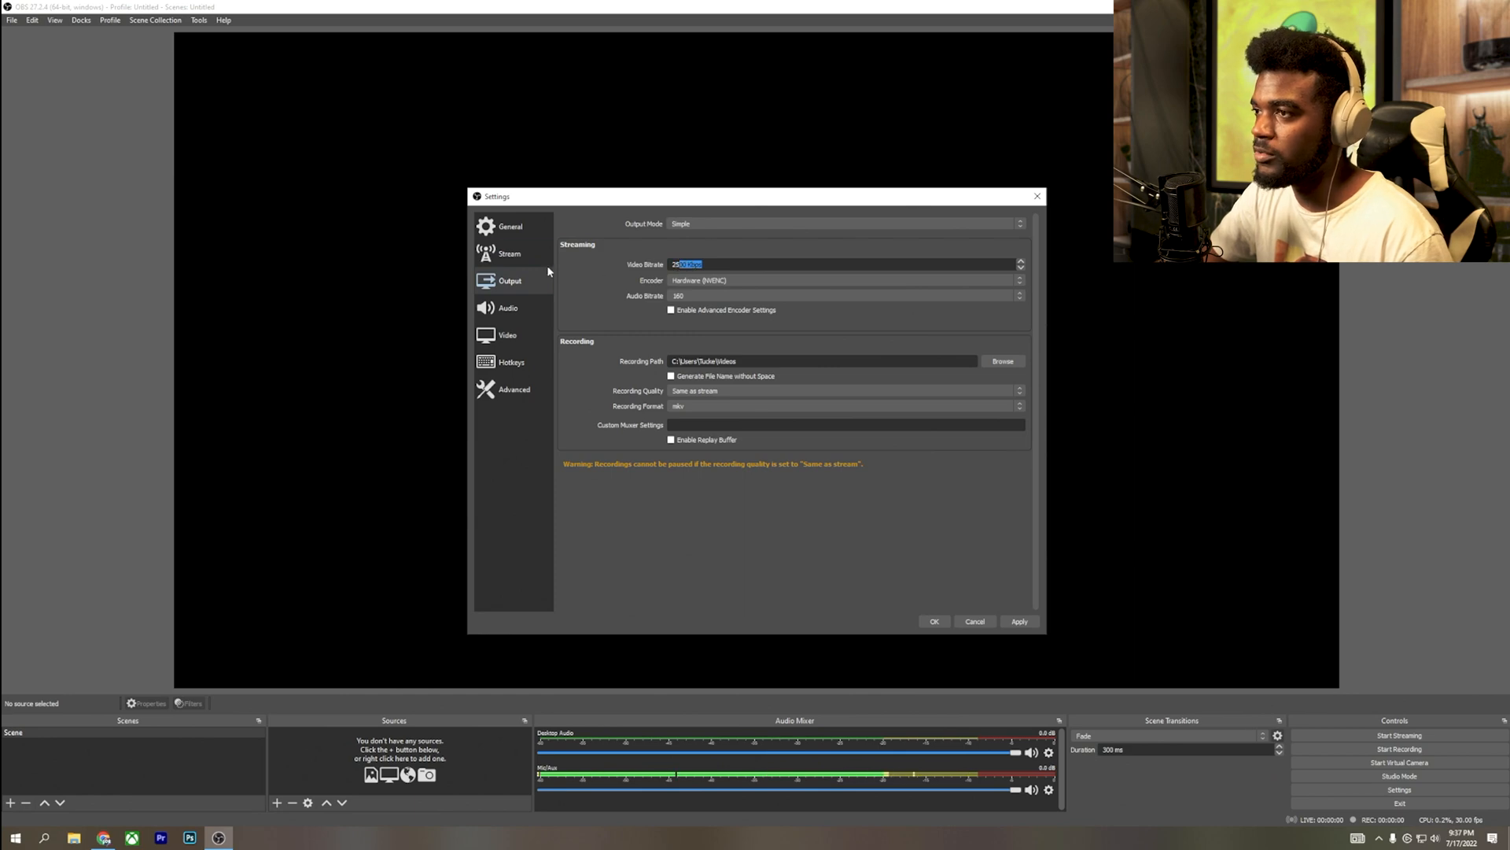
left_click(512, 254)
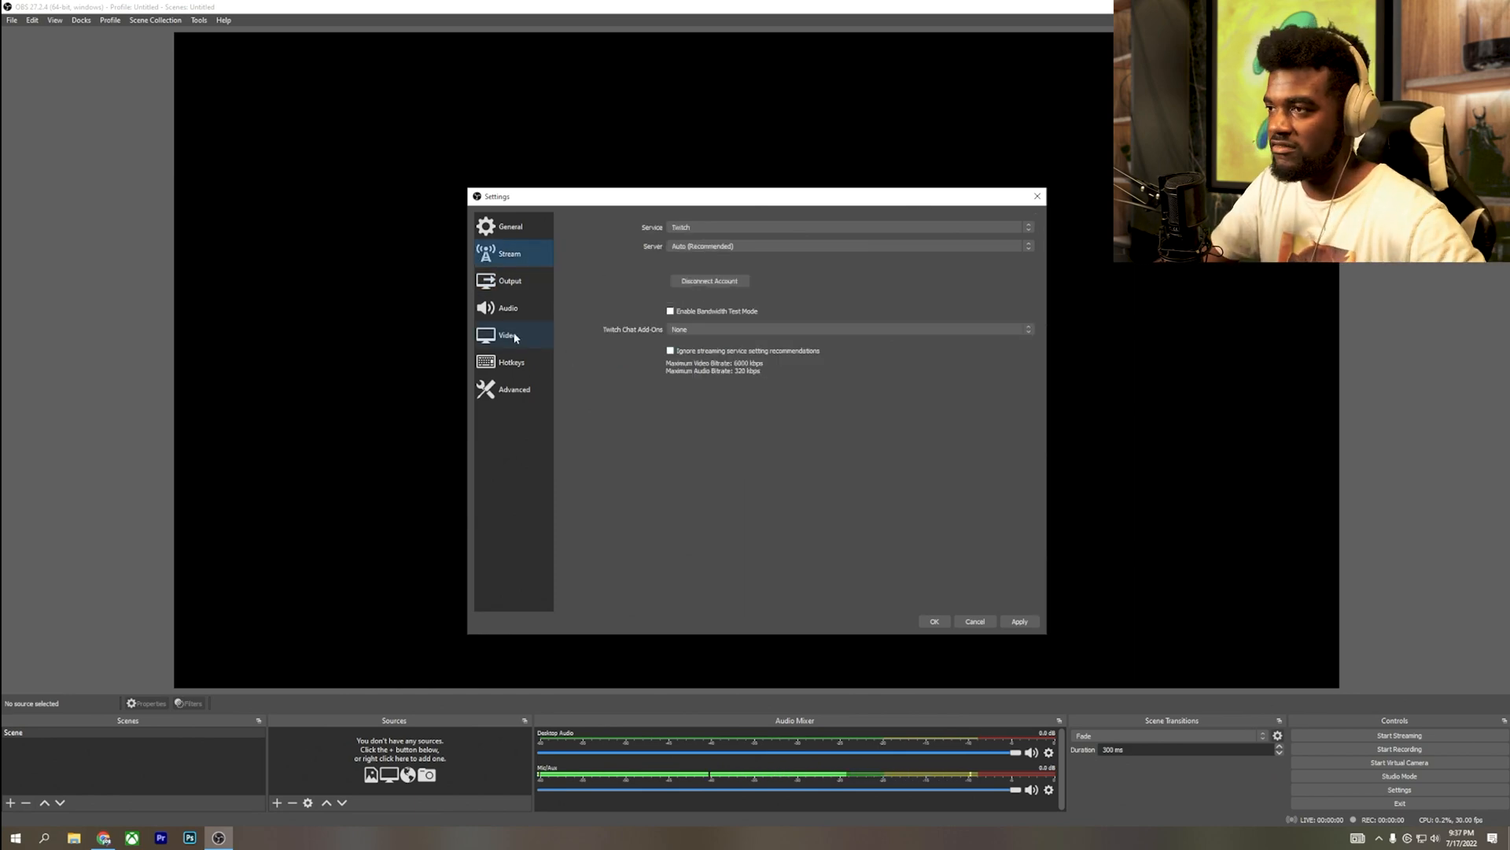
left_click(497, 285)
left_click_drag(708, 265, 665, 266)
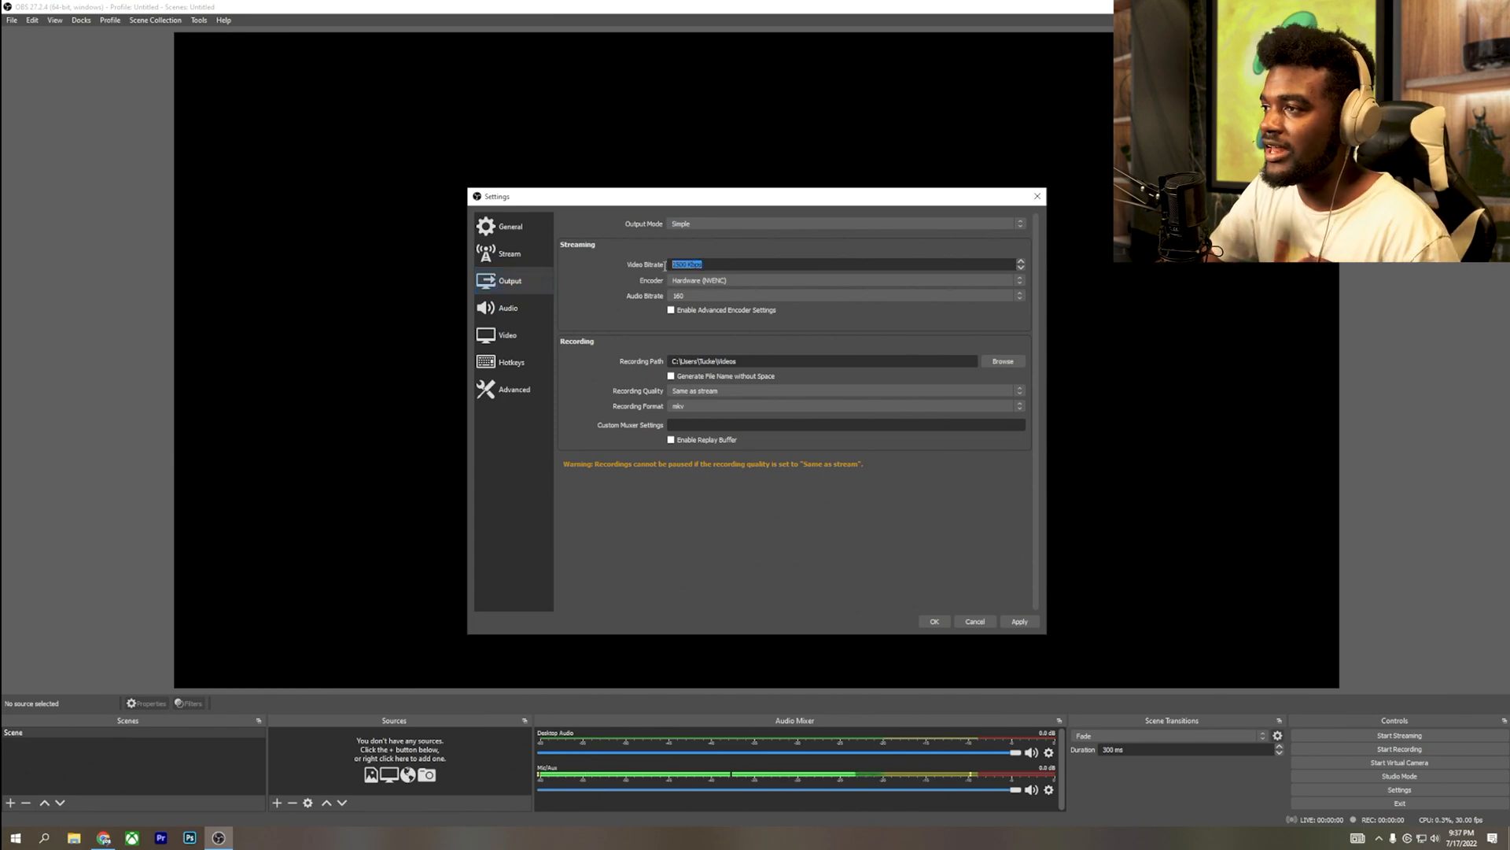
key("BackSpace")
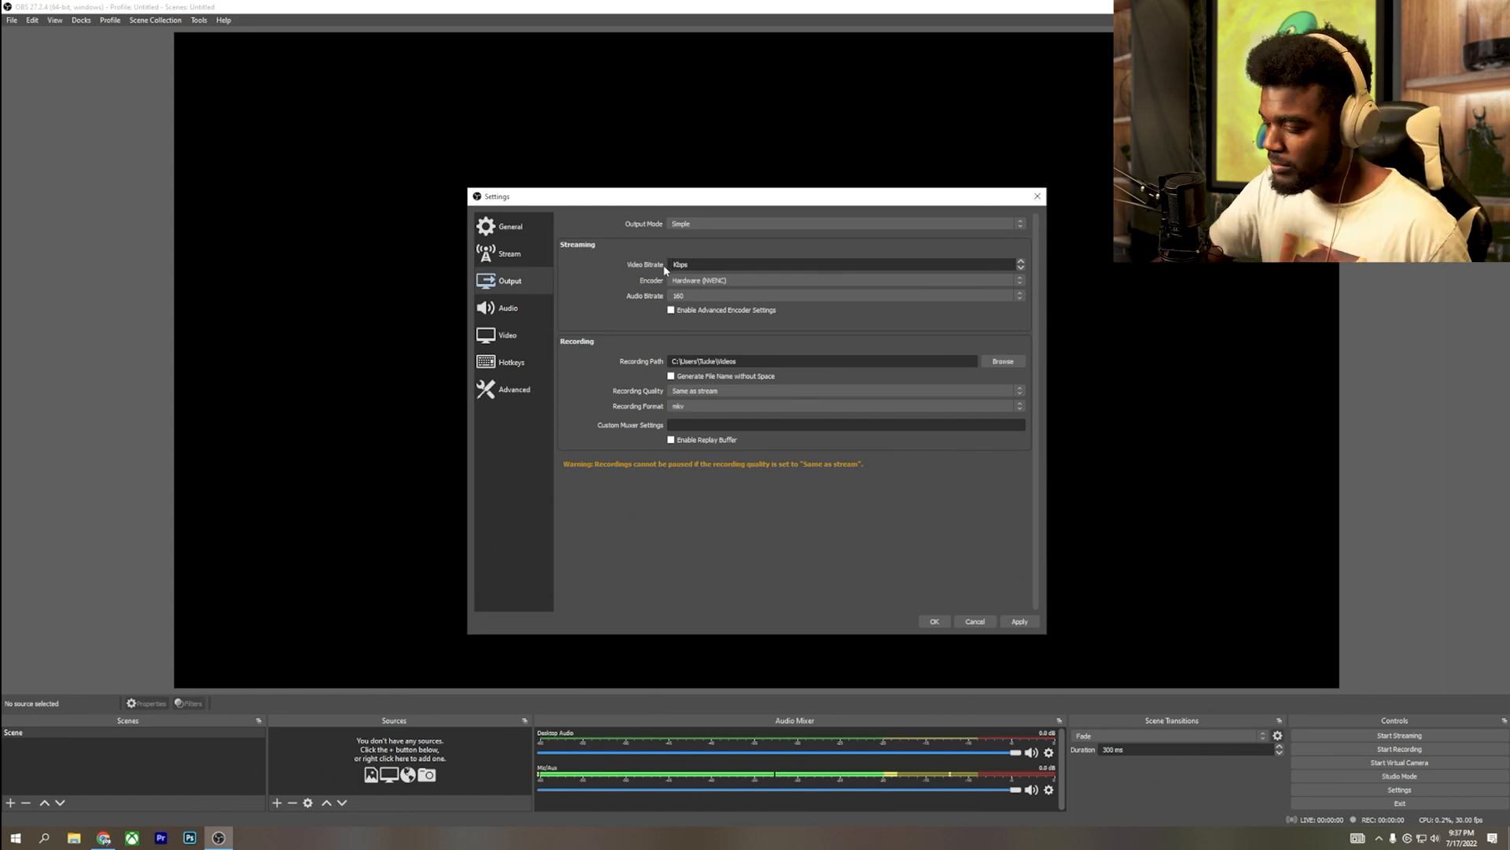
type("500")
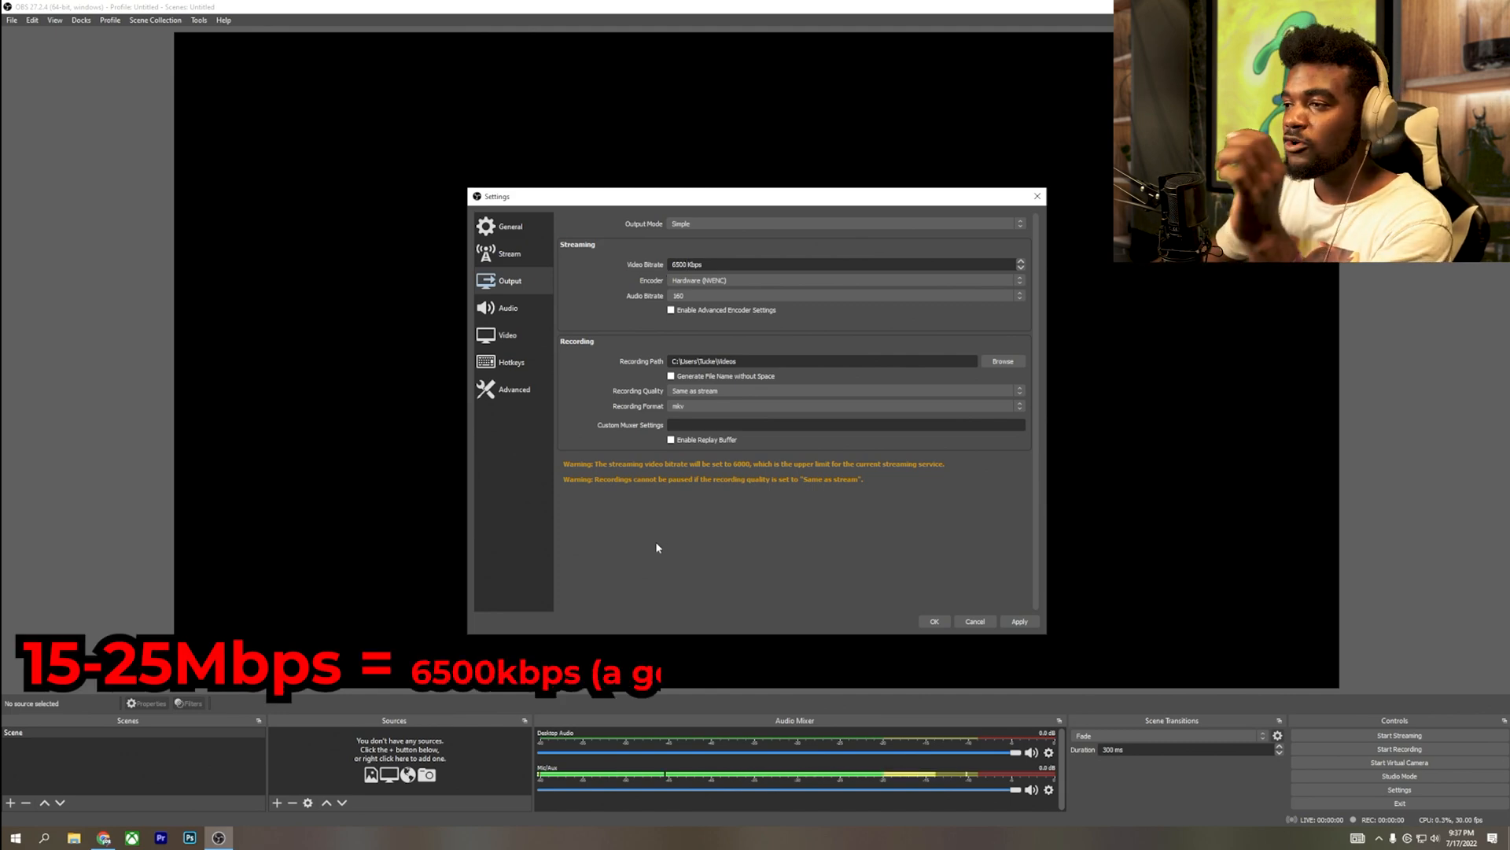
left_click(104, 838)
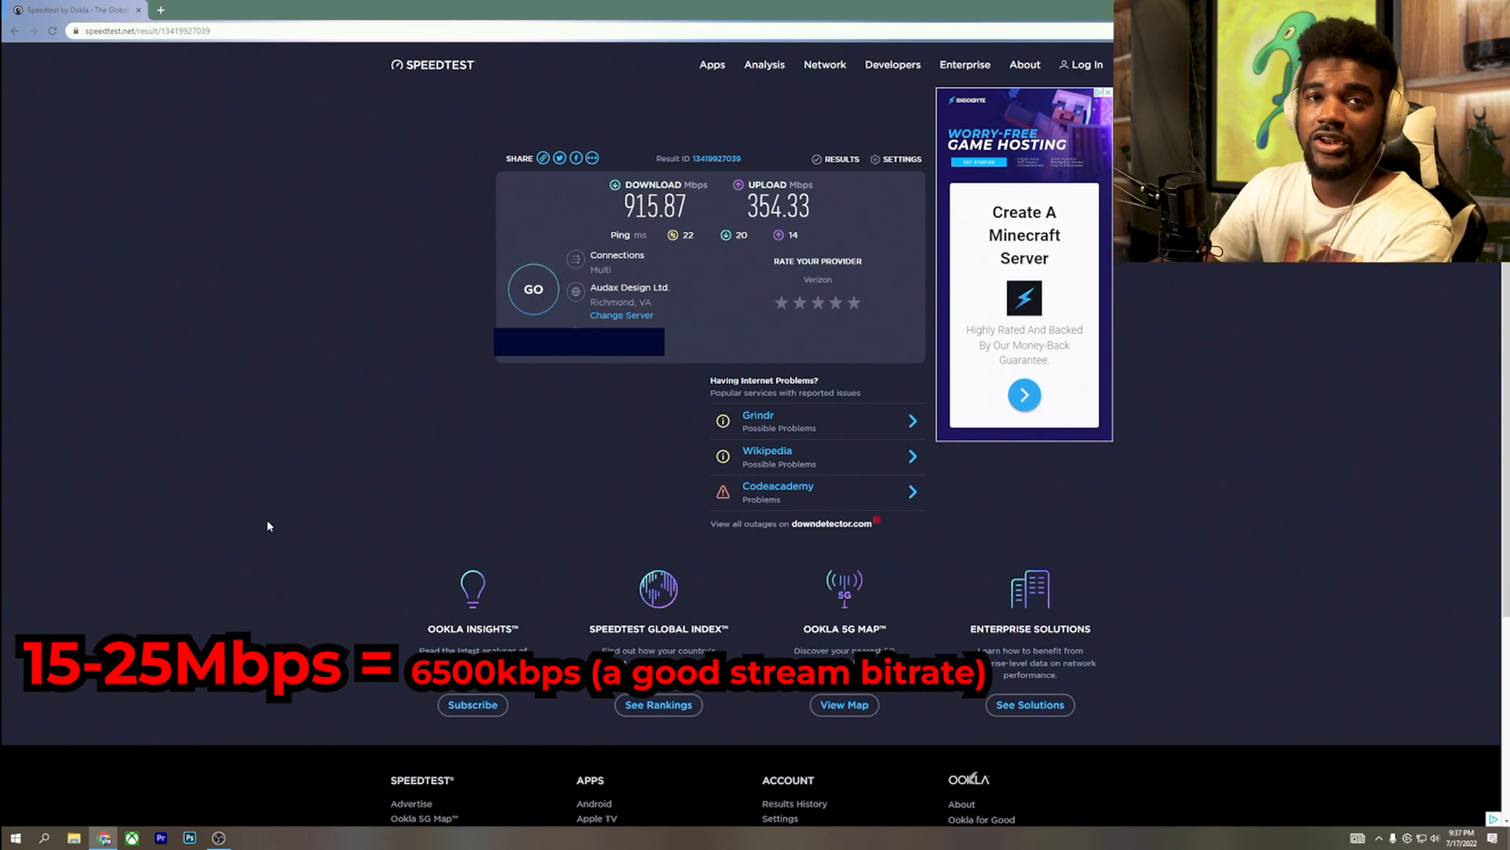
left_click(219, 837)
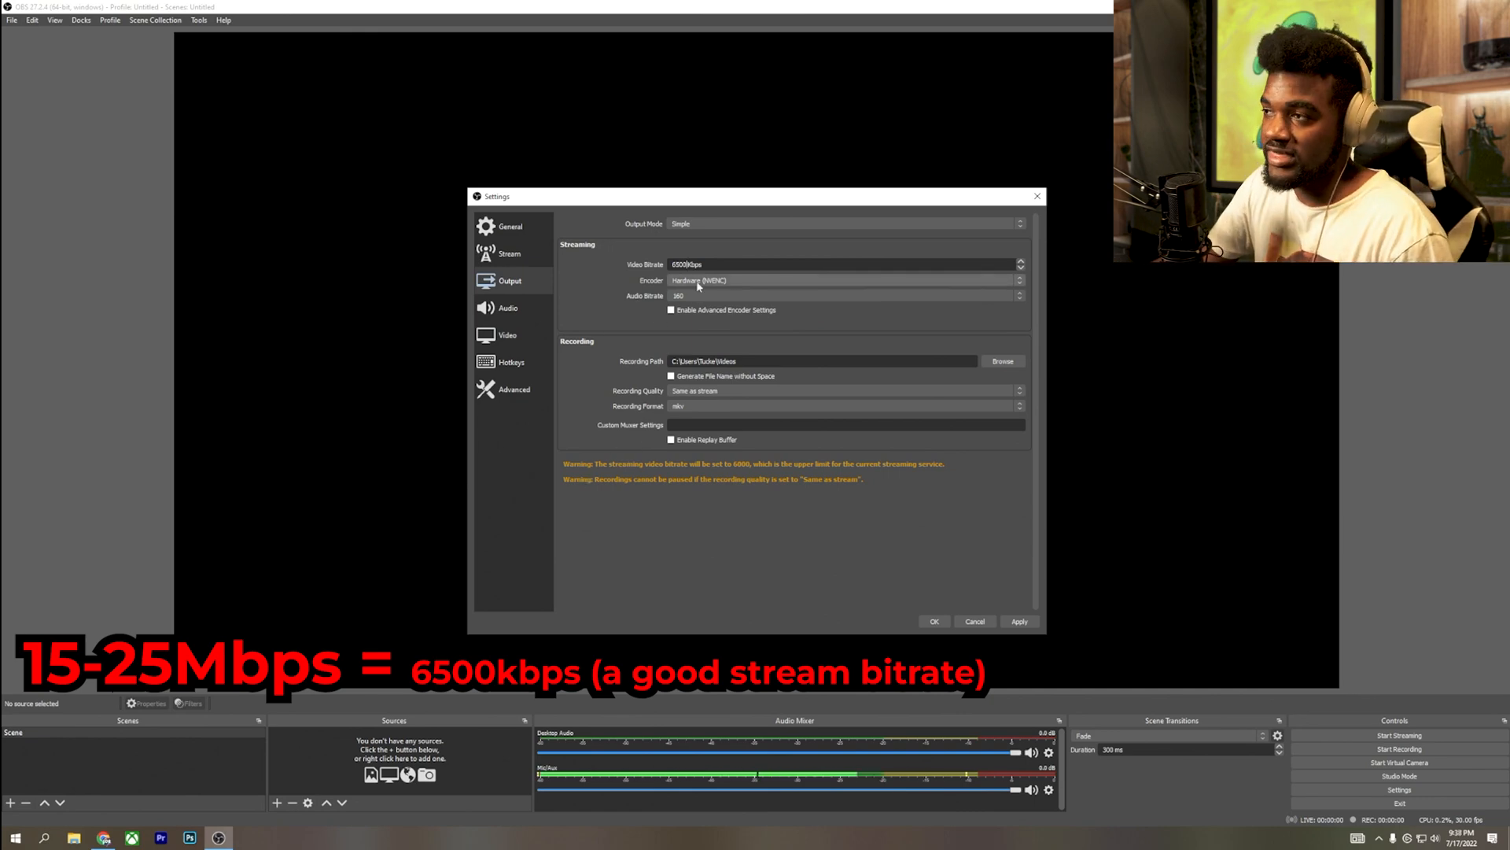
Try streaming video bitrates of 8000 and 9500 Kbps and return the value to 6500 Kbps.
left_click_drag(732, 266, 643, 269)
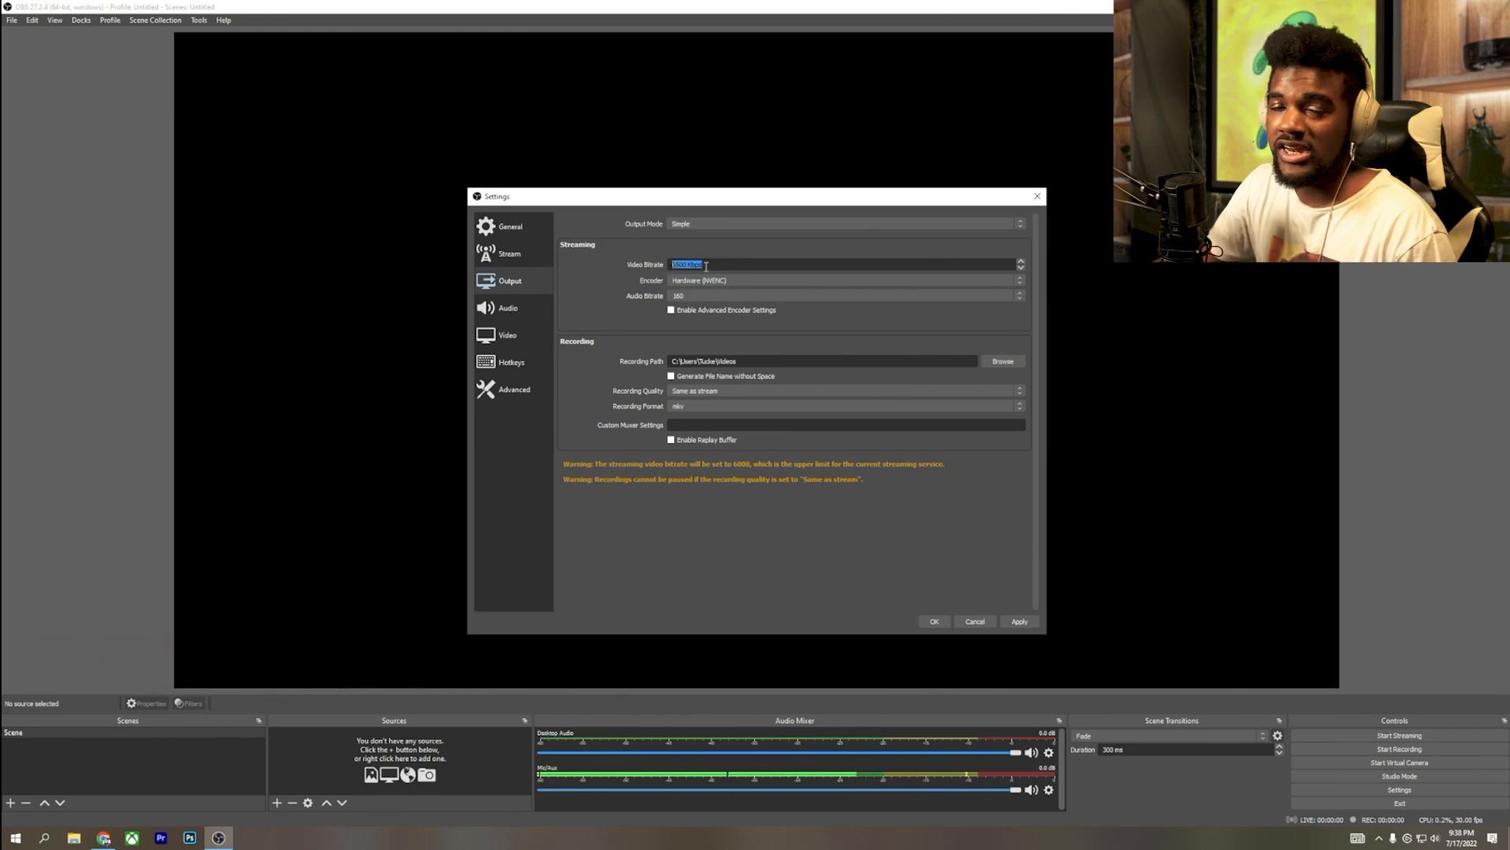
left_click(620, 240)
left_click_drag(722, 266, 664, 267)
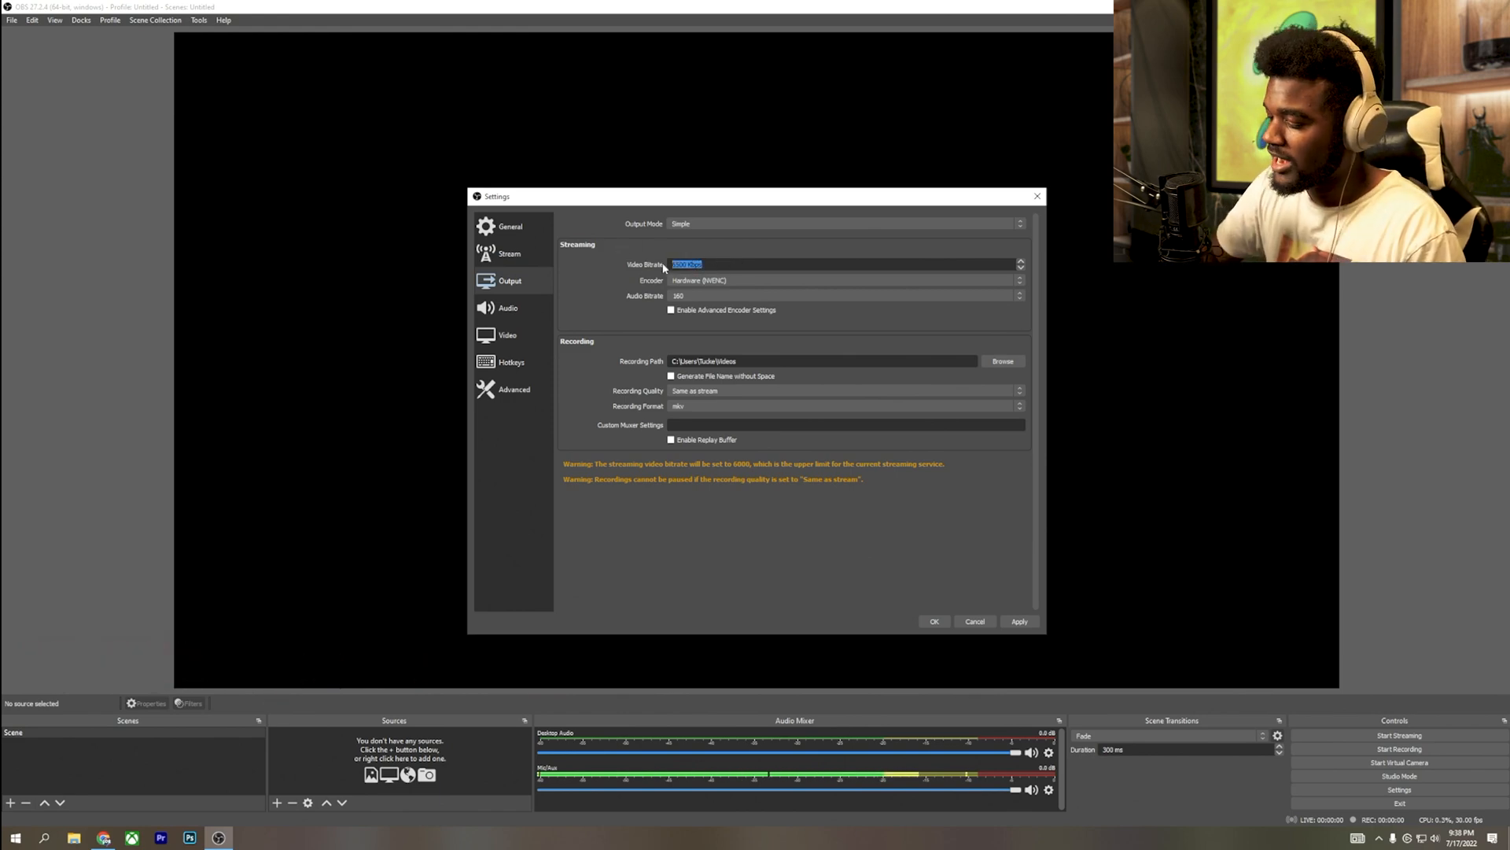
type("8000")
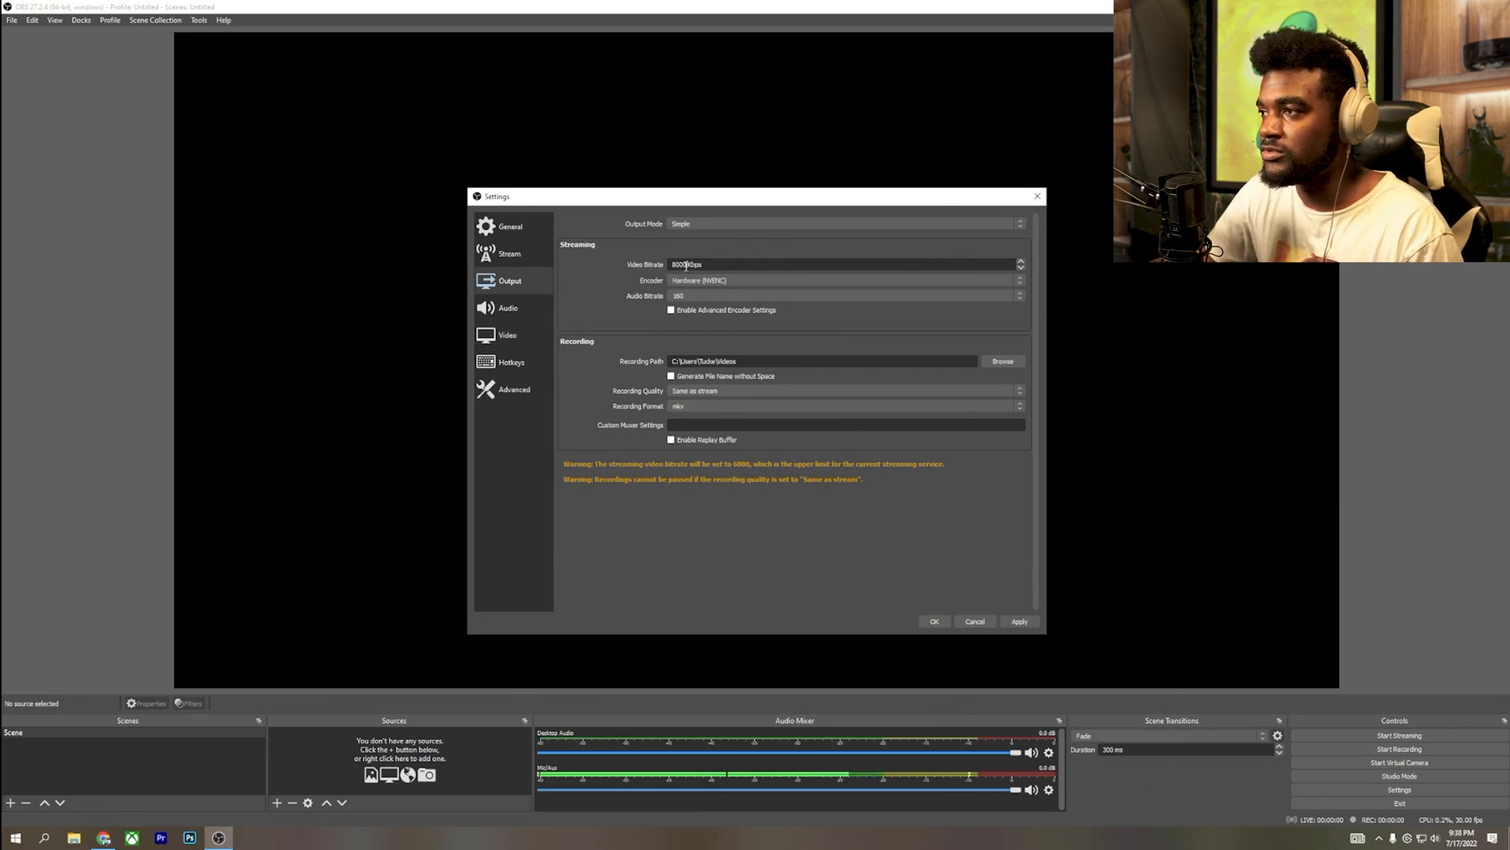
type("950")
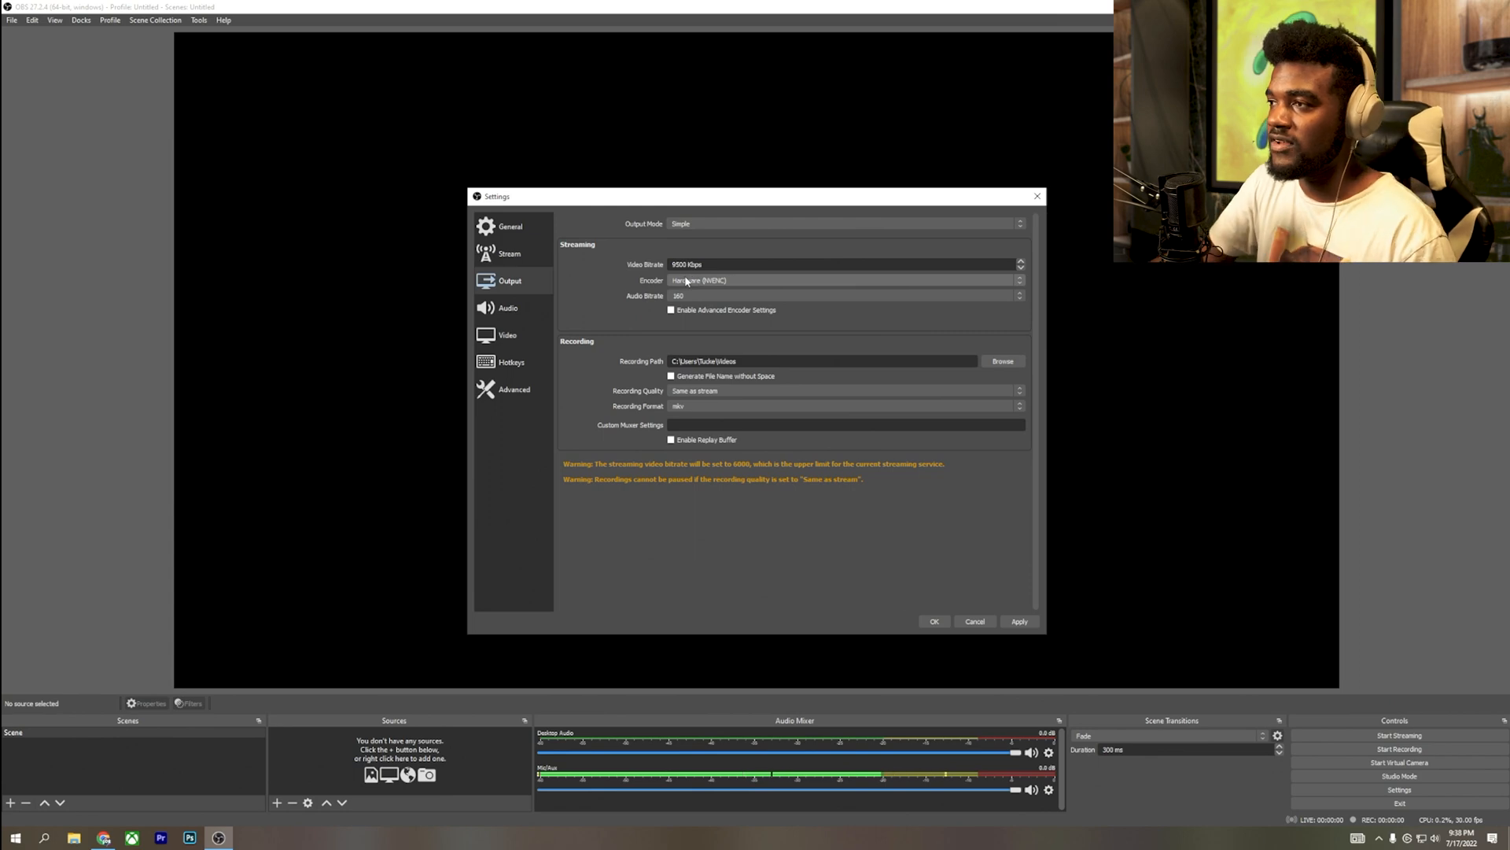
left_click_drag(673, 264, 663, 269)
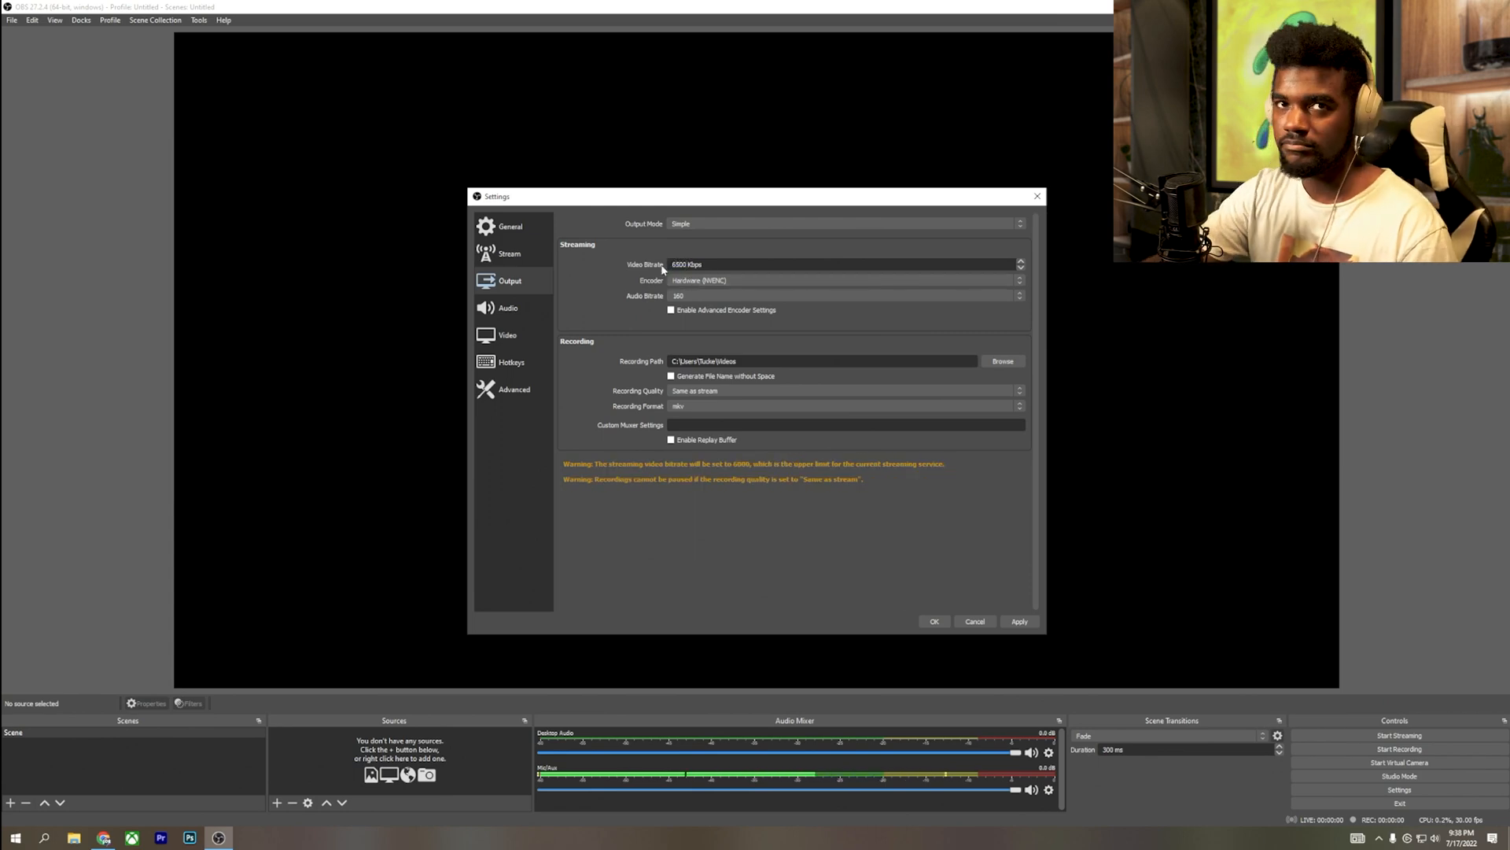
Check the available streaming encoders and keep Hardware (NVENC) selected.
left_click(690, 280)
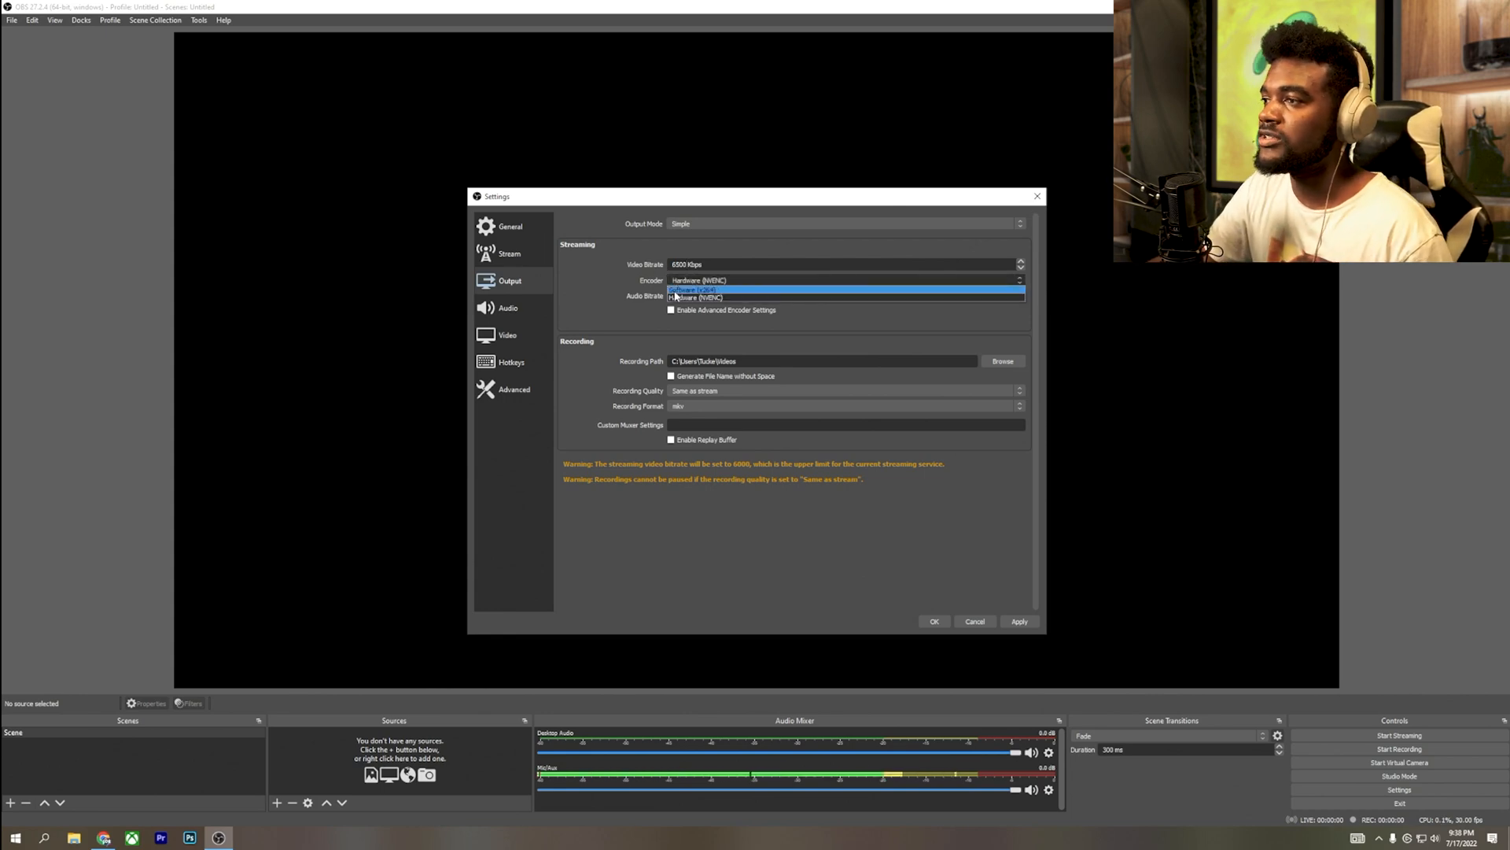
left_click(779, 281)
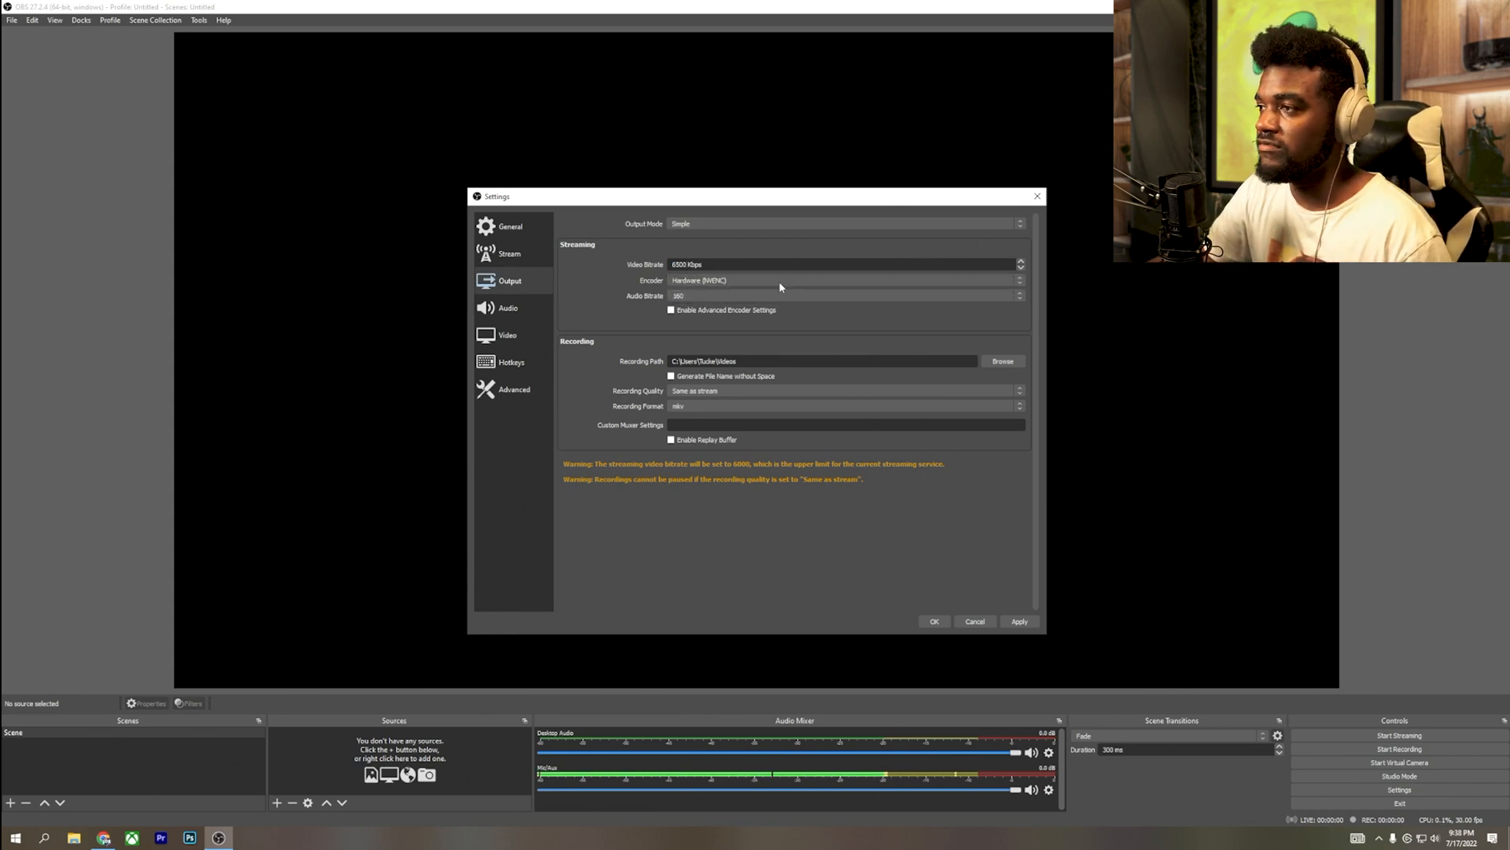
left_click(678, 282)
left_click(679, 298)
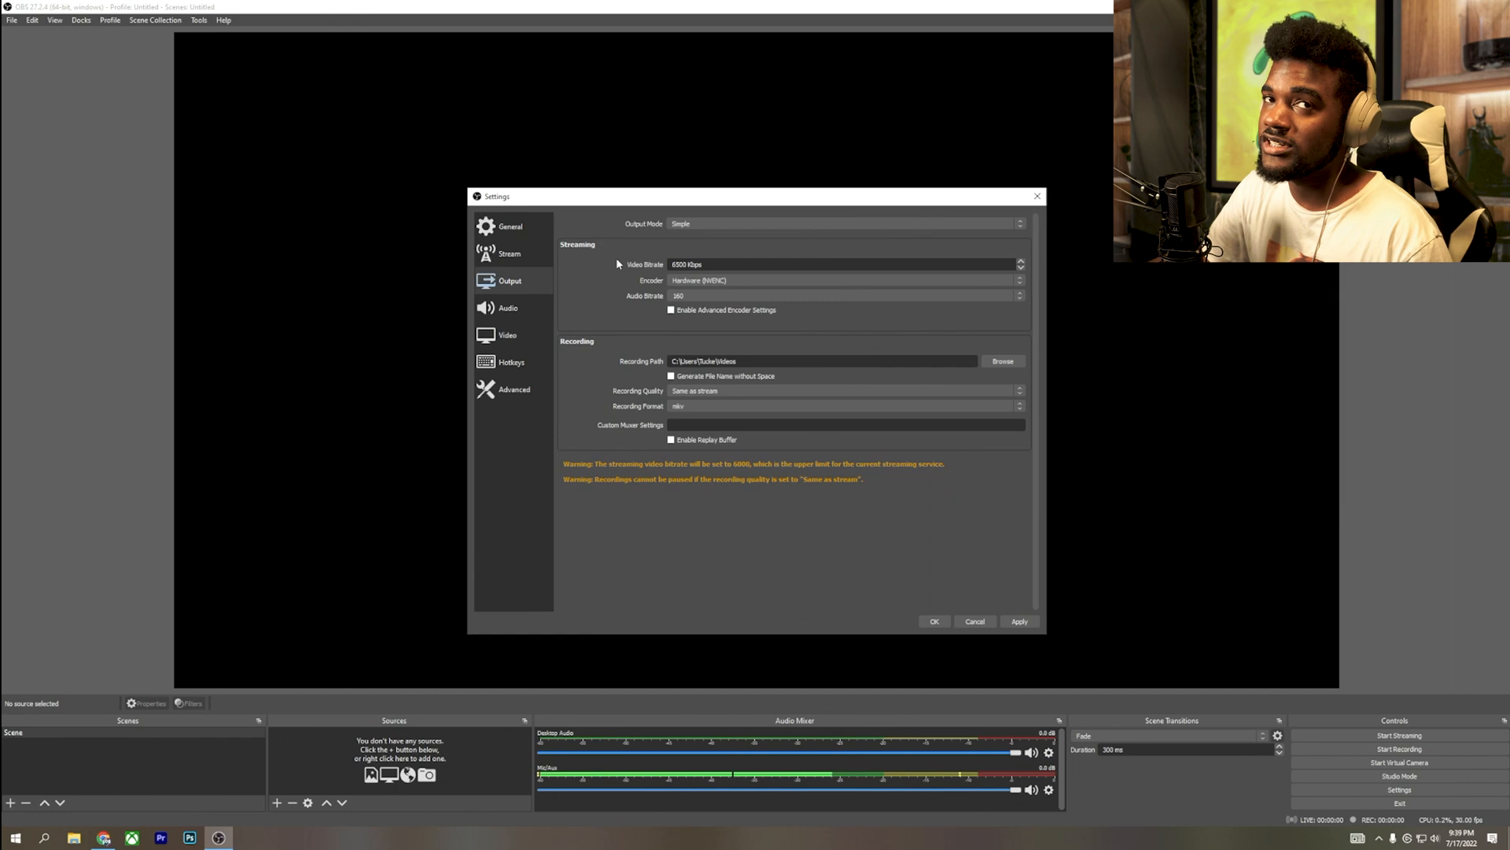
Try the Advanced output mode and return the output mode to Simple.
left_click(682, 224)
left_click(683, 240)
left_click(682, 227)
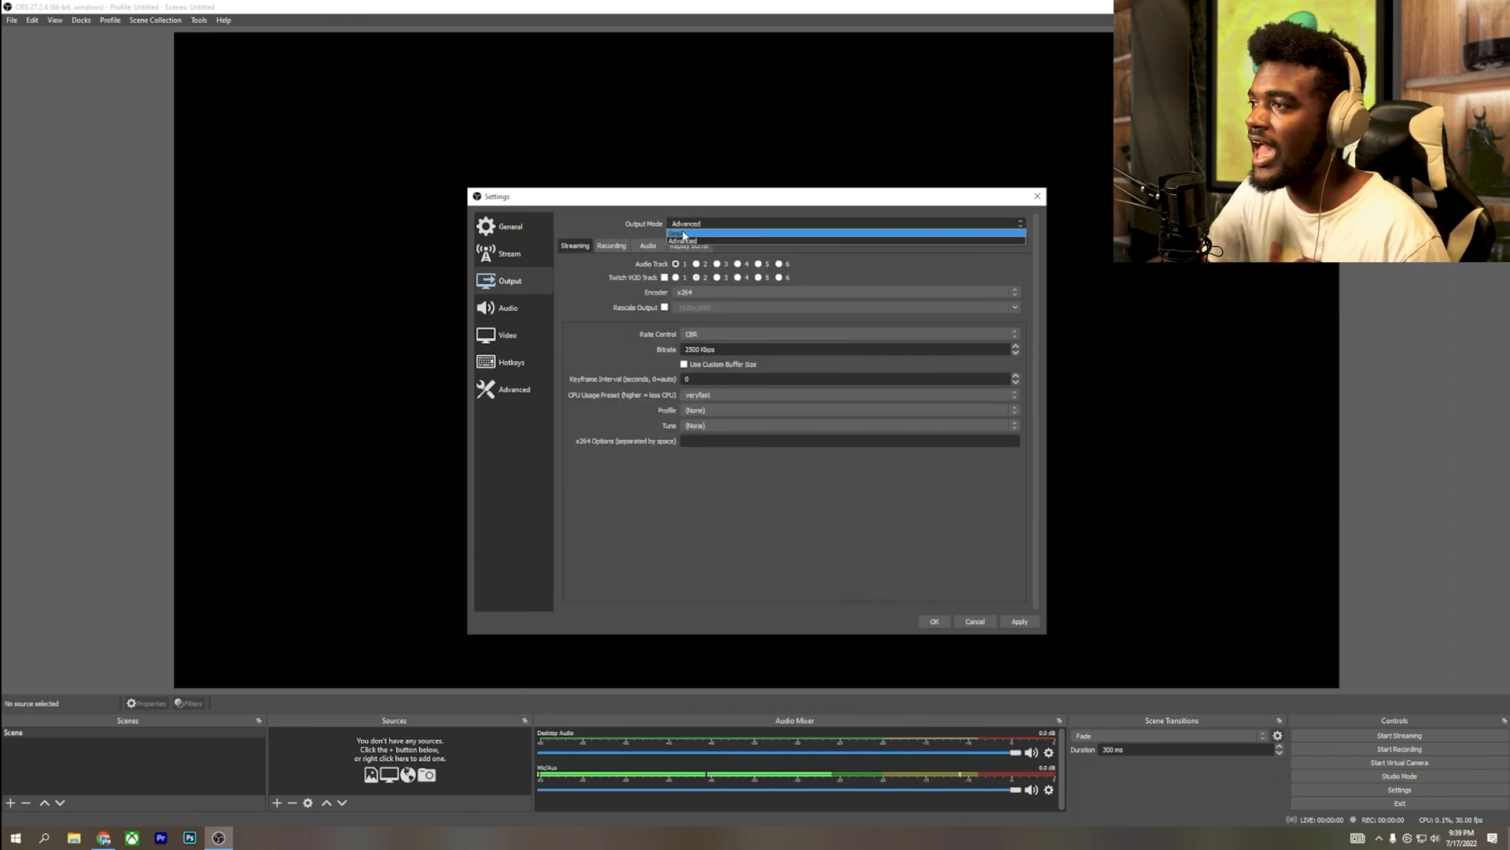
left_click(683, 233)
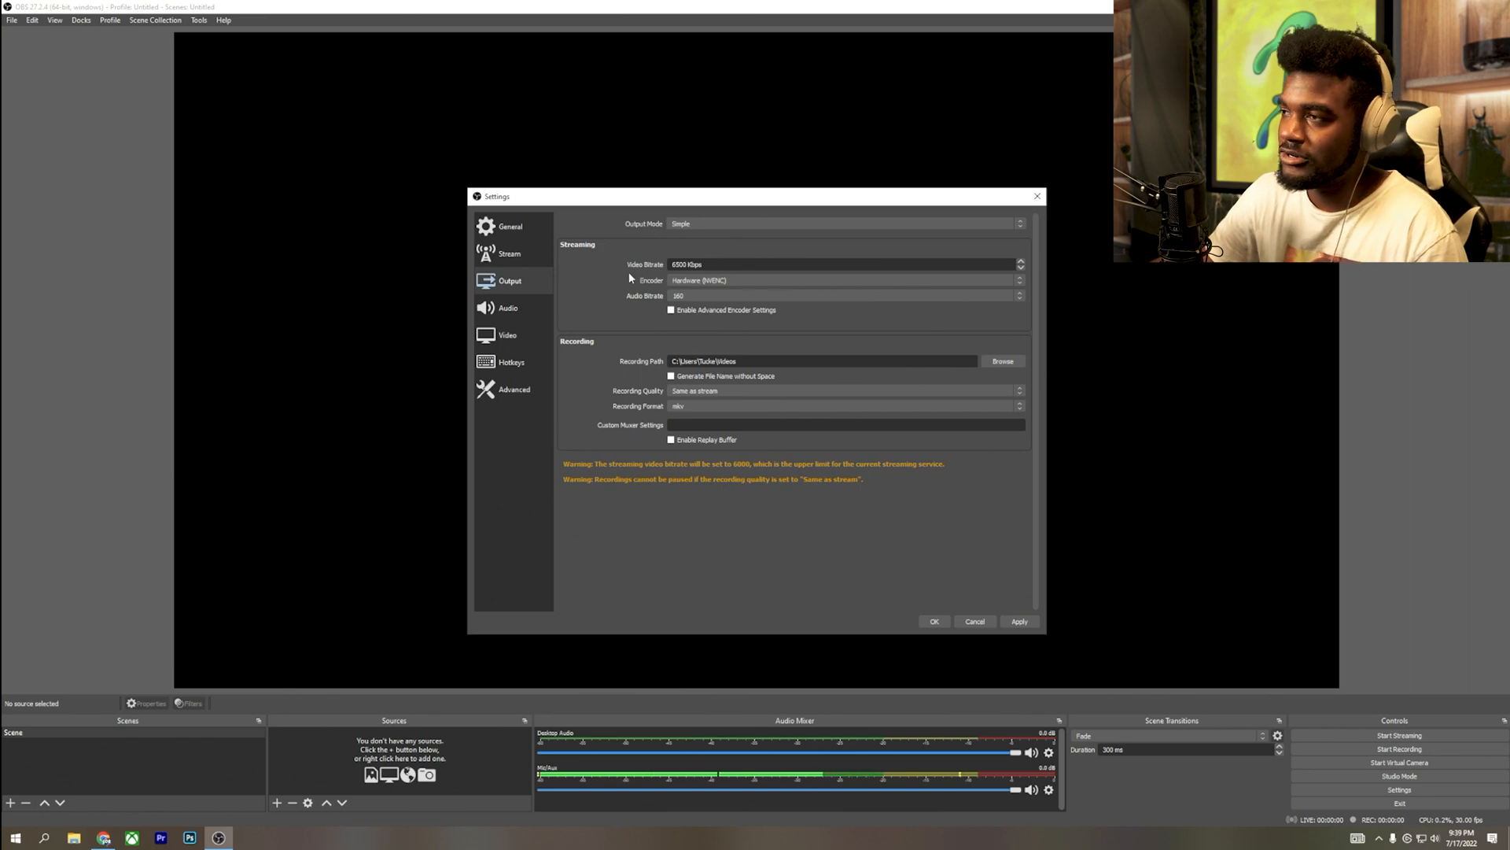
In the Audio settings, set Desktop Audio to System (TC-Helicon GoXLR Mini) and Mic/Auxiliary Audio to Chat Mic (TC-Helicon GoXLR Mini).
left_click(526, 316)
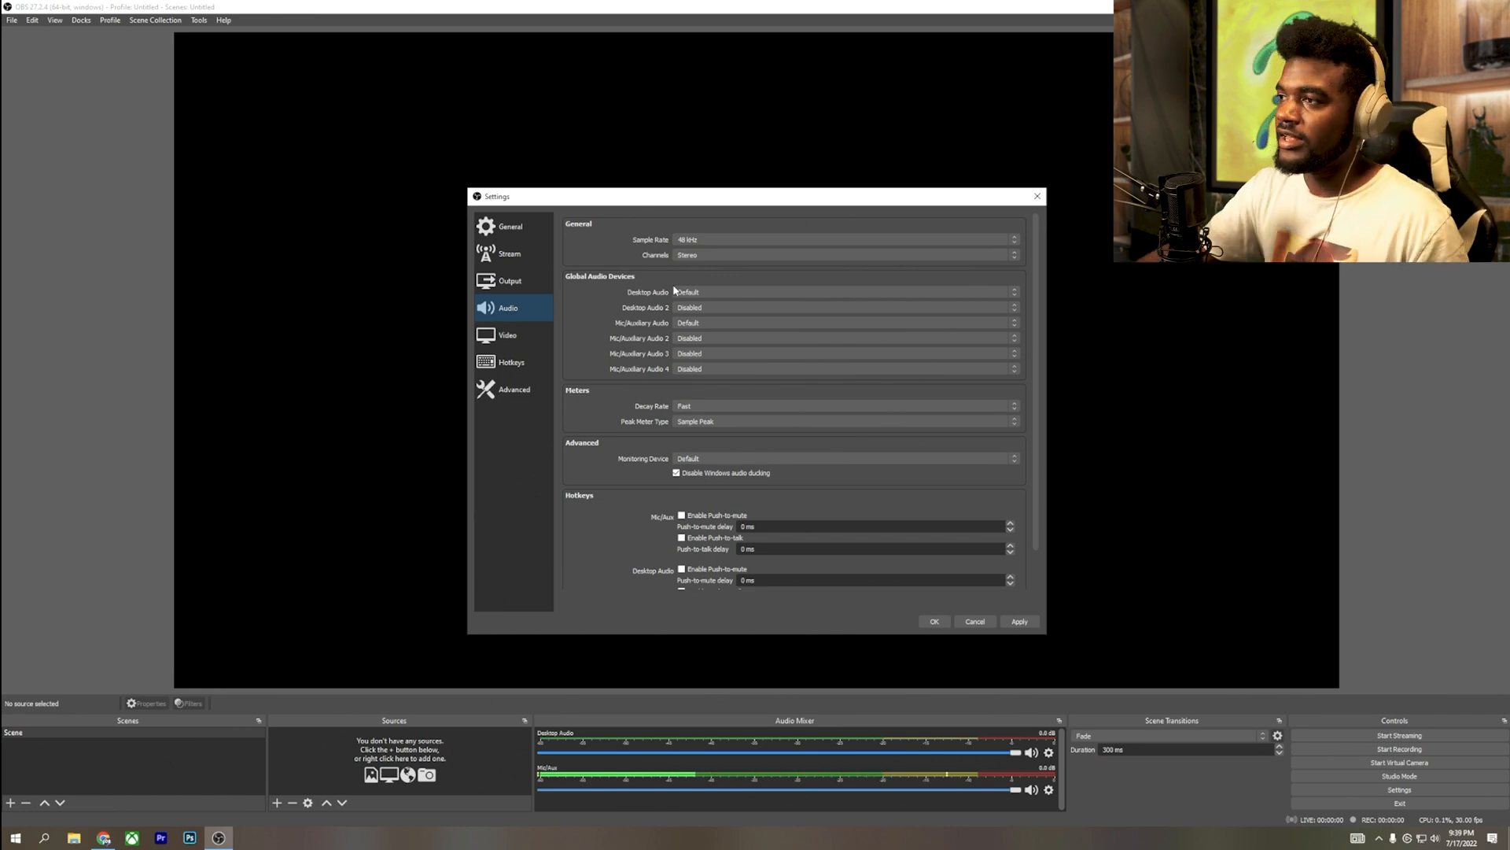
left_click(694, 294)
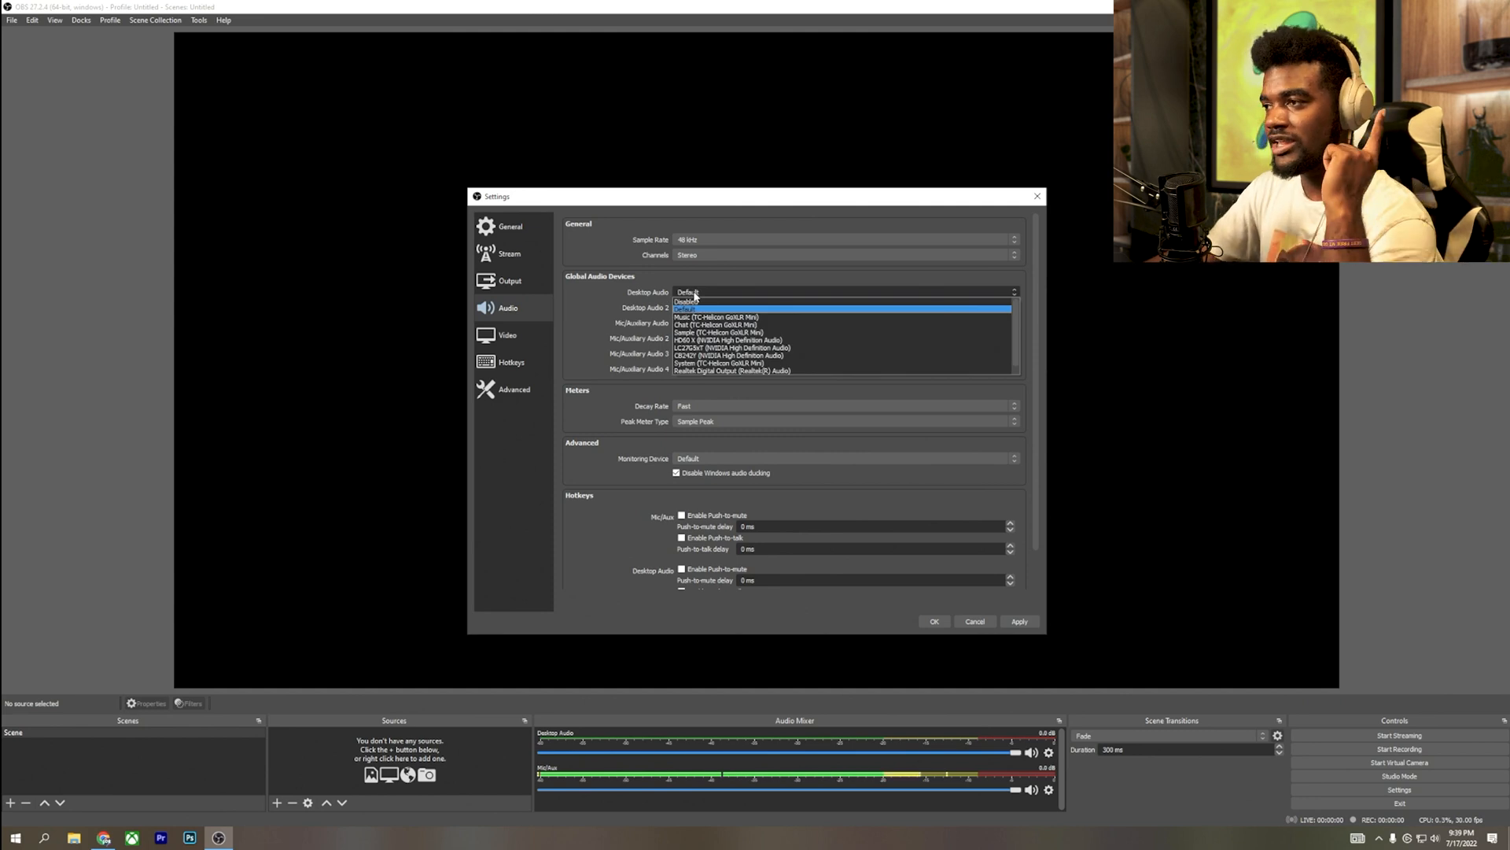
left_click(710, 363)
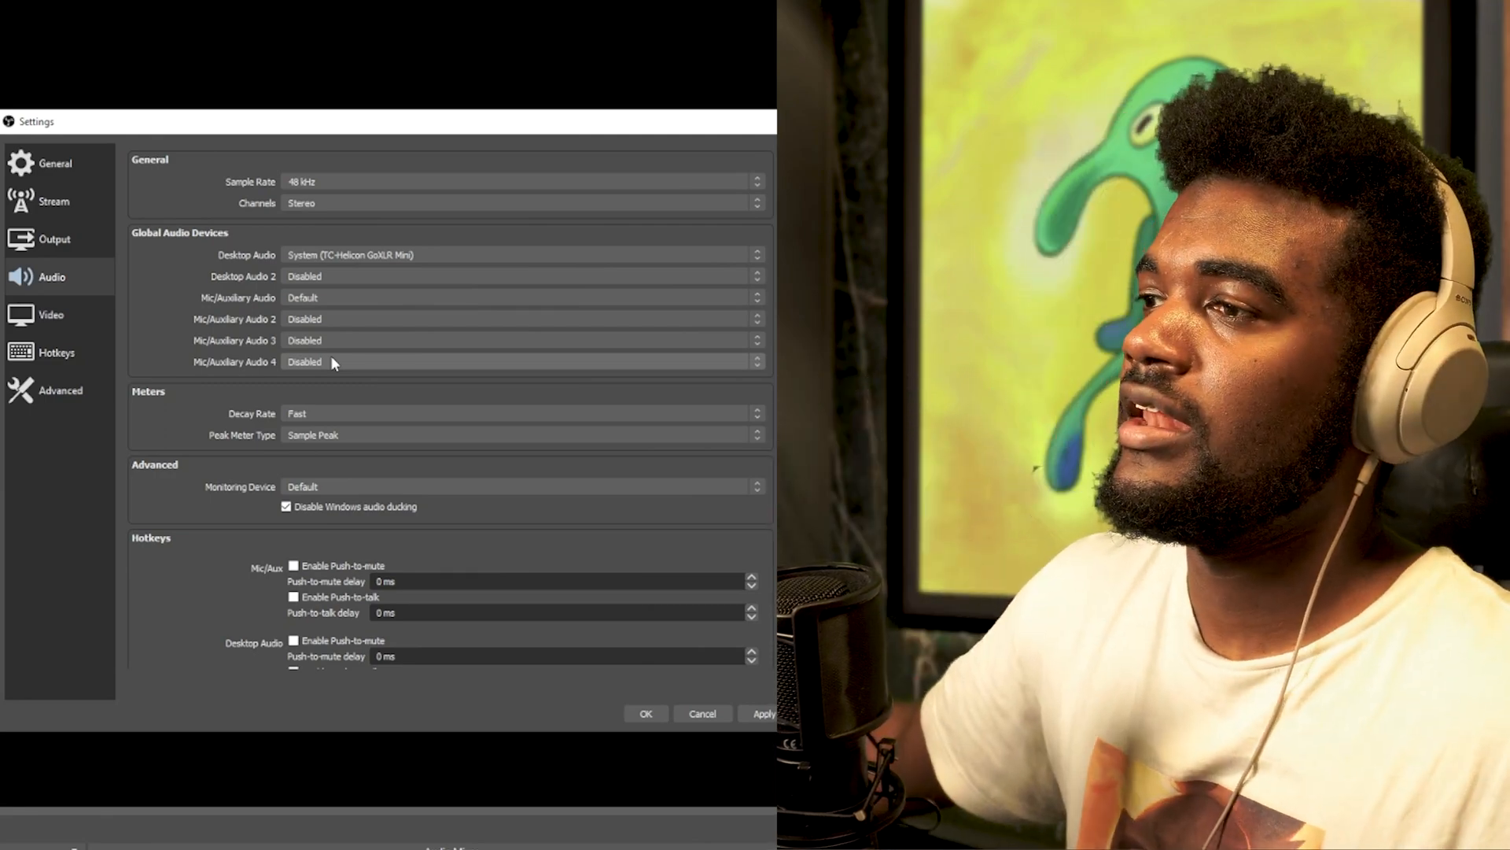
left_click(336, 297)
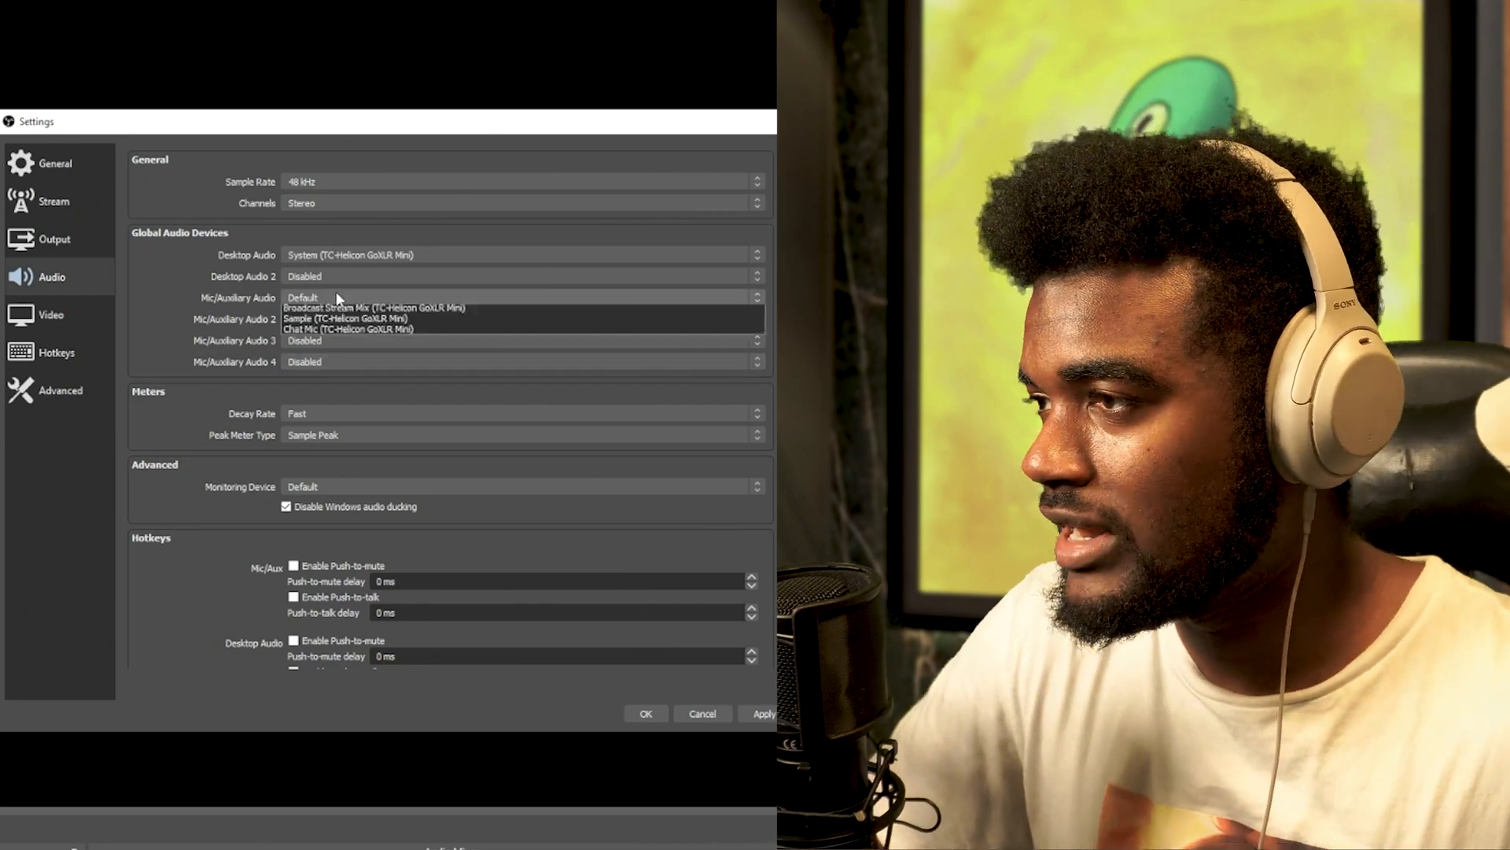
left_click(309, 375)
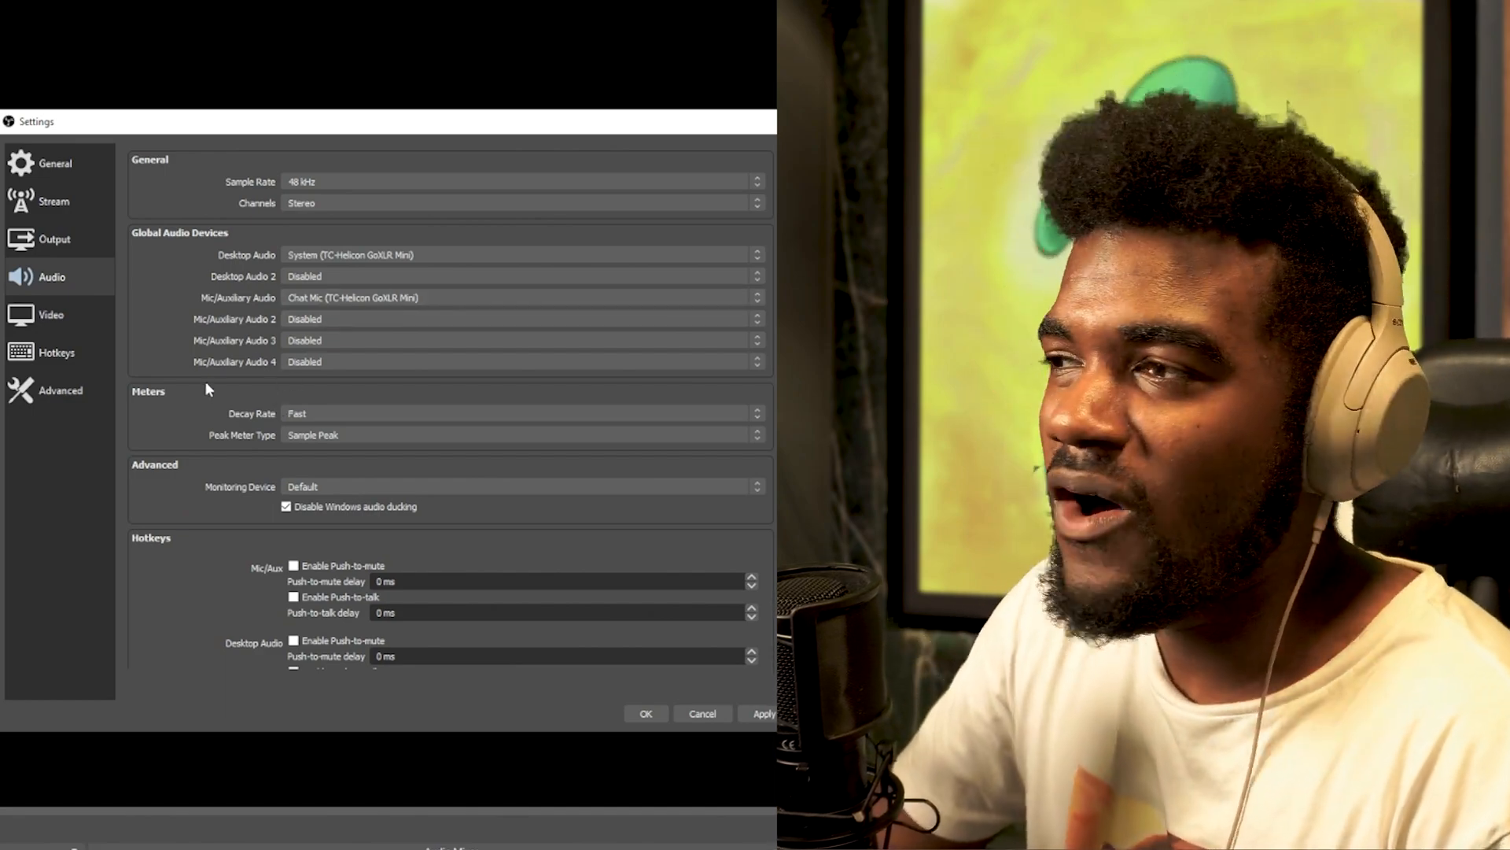
scroll(684, 346, "down", 2)
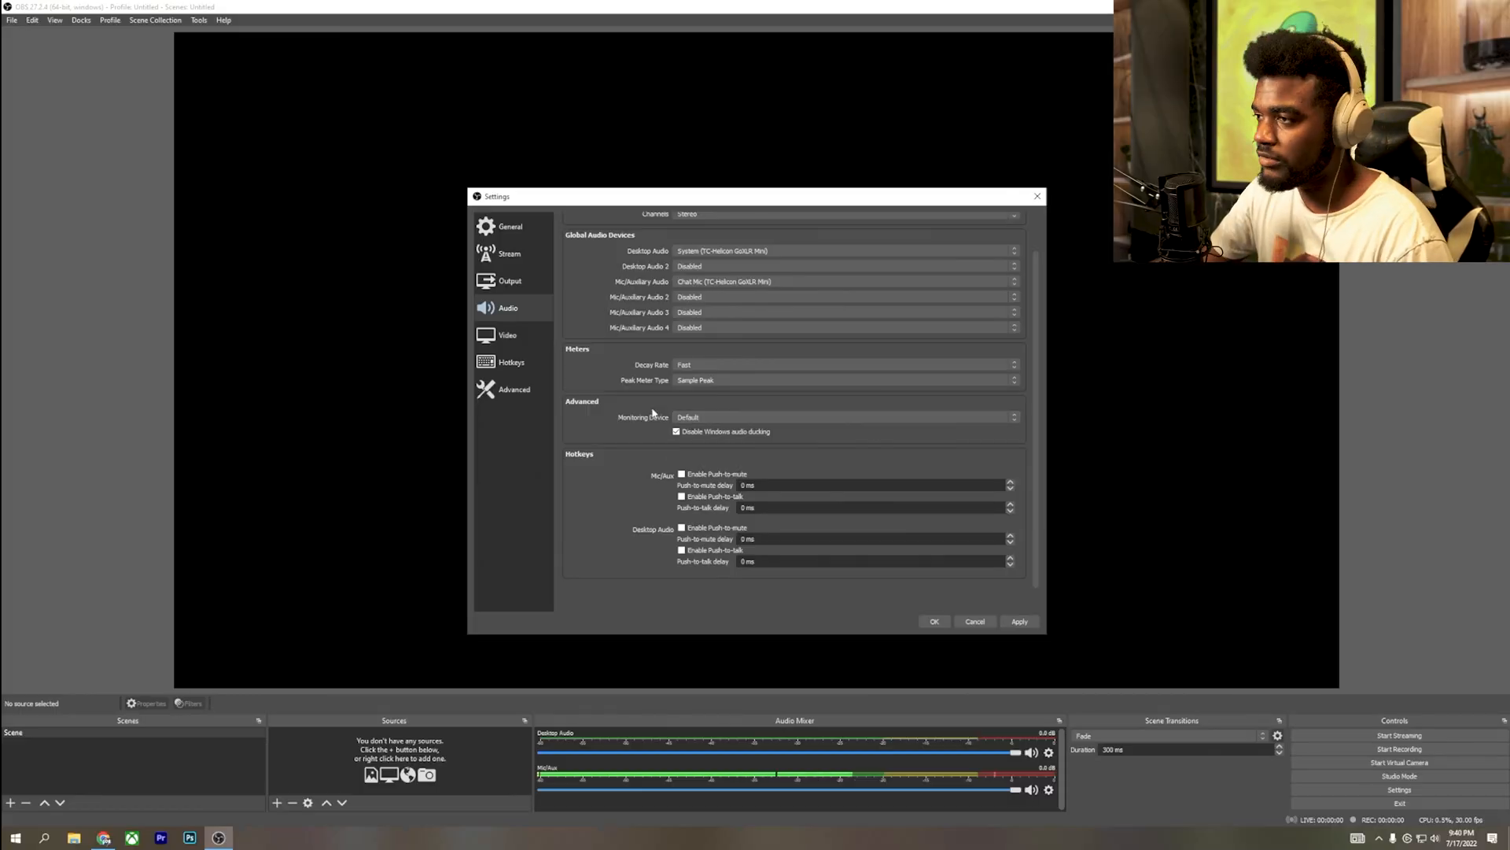
Set the output (scaled) resolution to 1920x1080 in the Video settings.
left_click(485, 336)
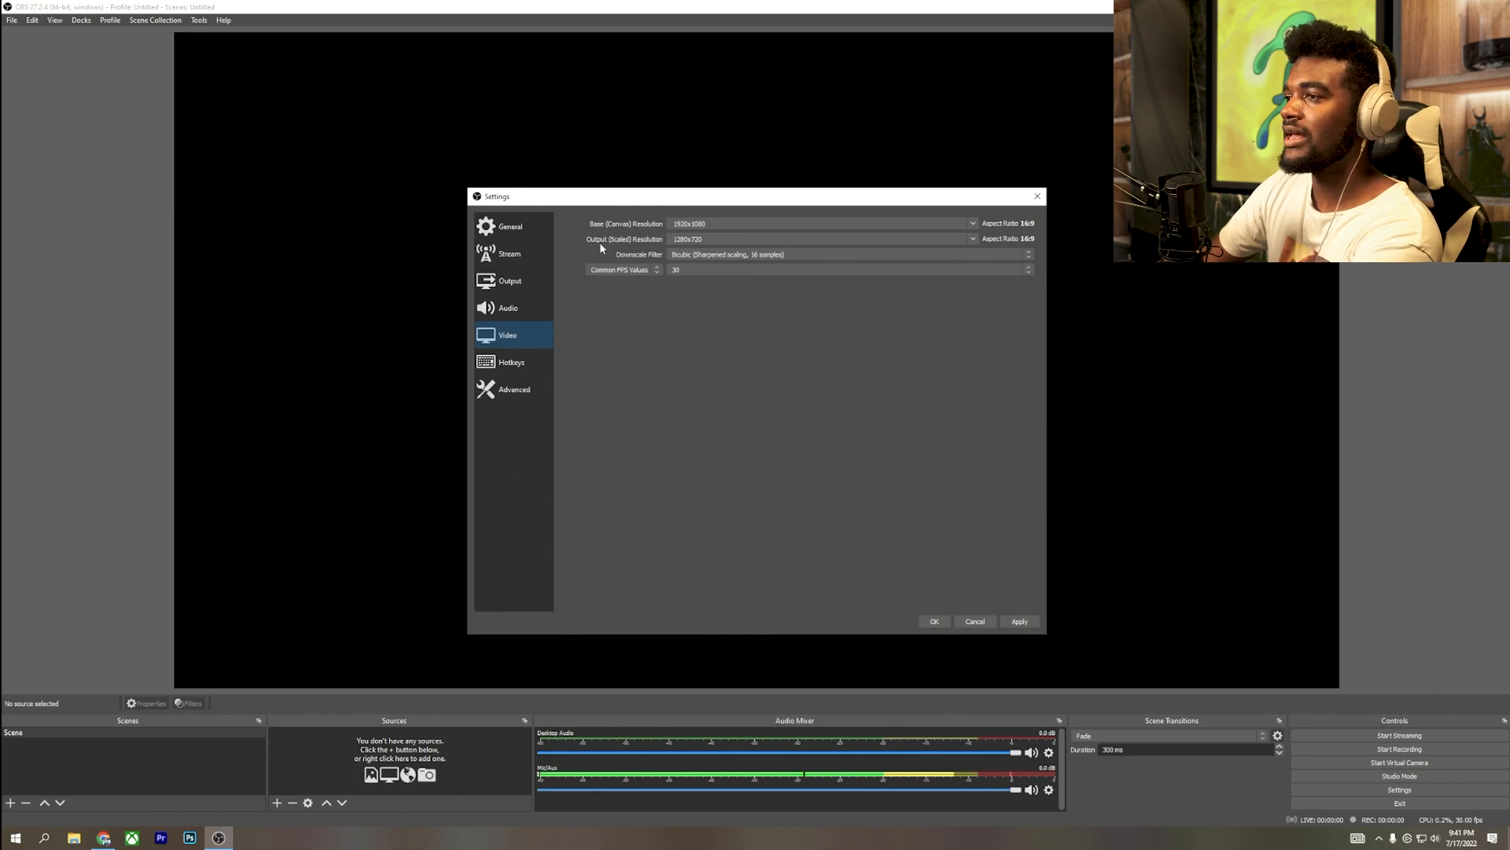
left_click(968, 242)
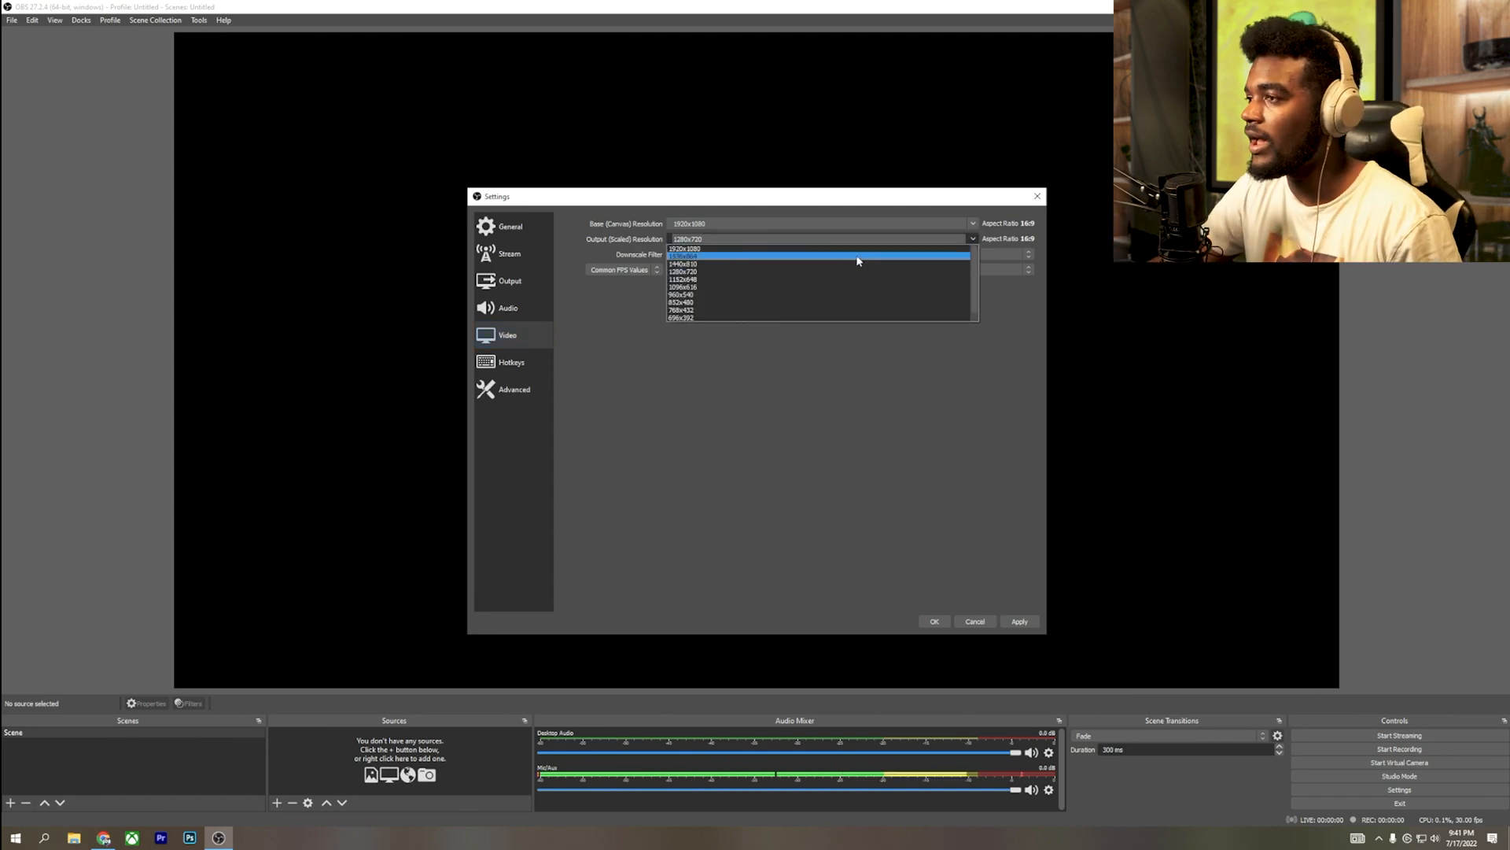
left_click(836, 249)
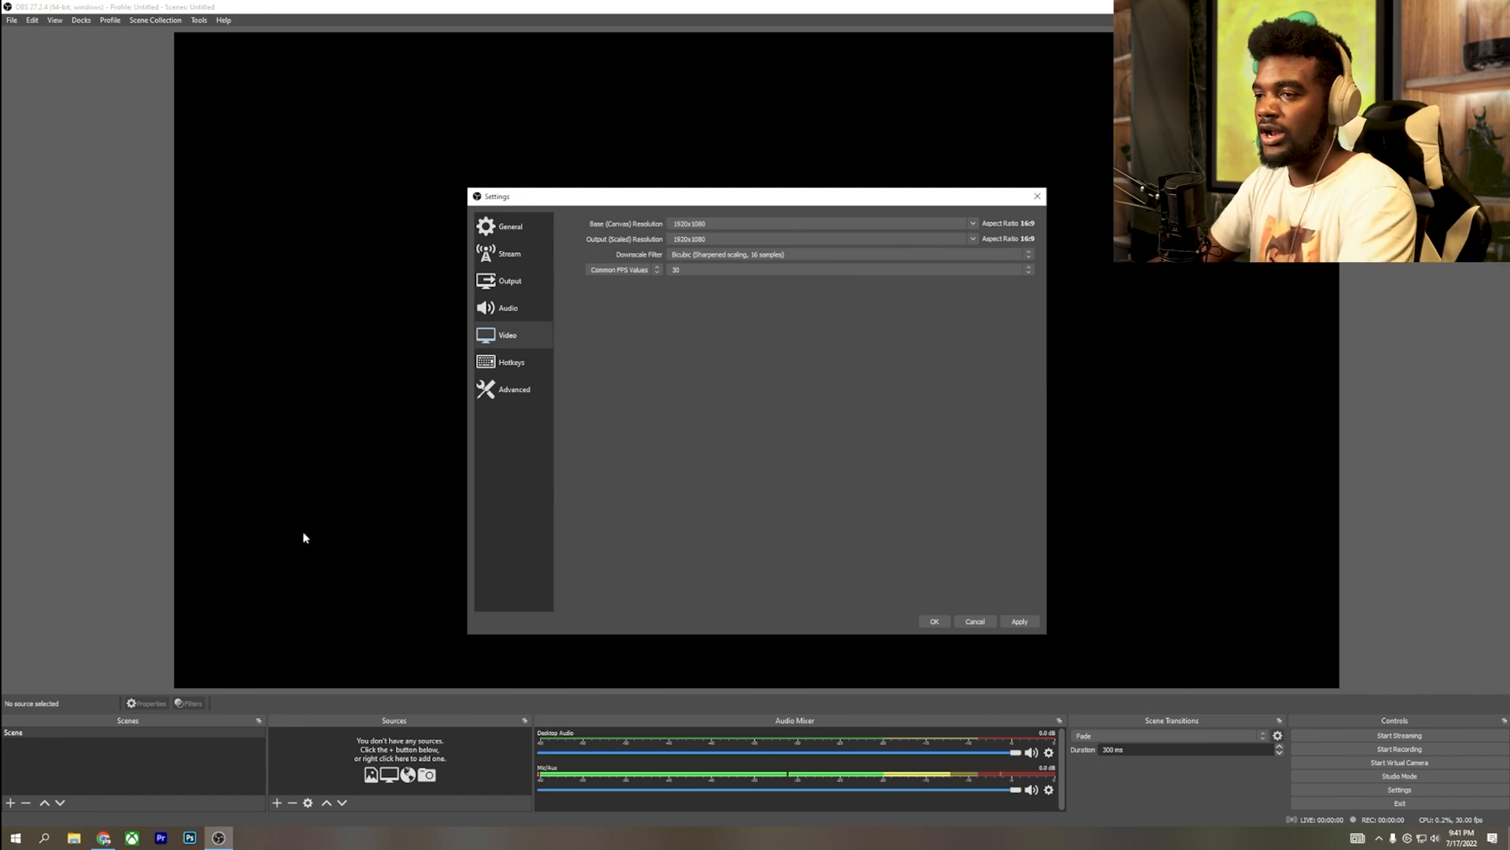
left_click_drag(593, 198, 381, 598)
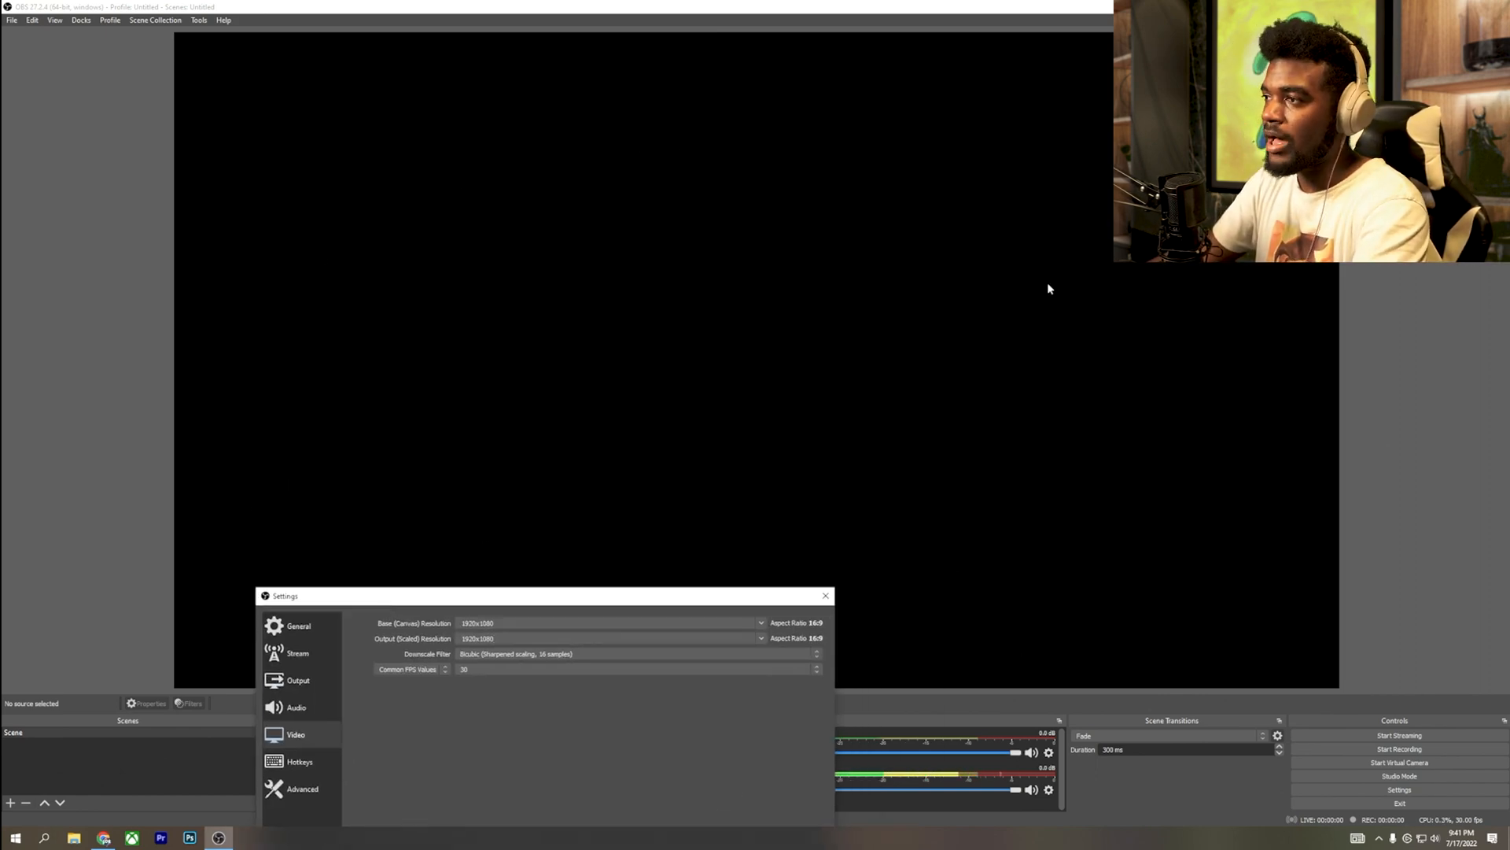
left_click_drag(630, 596, 817, 190)
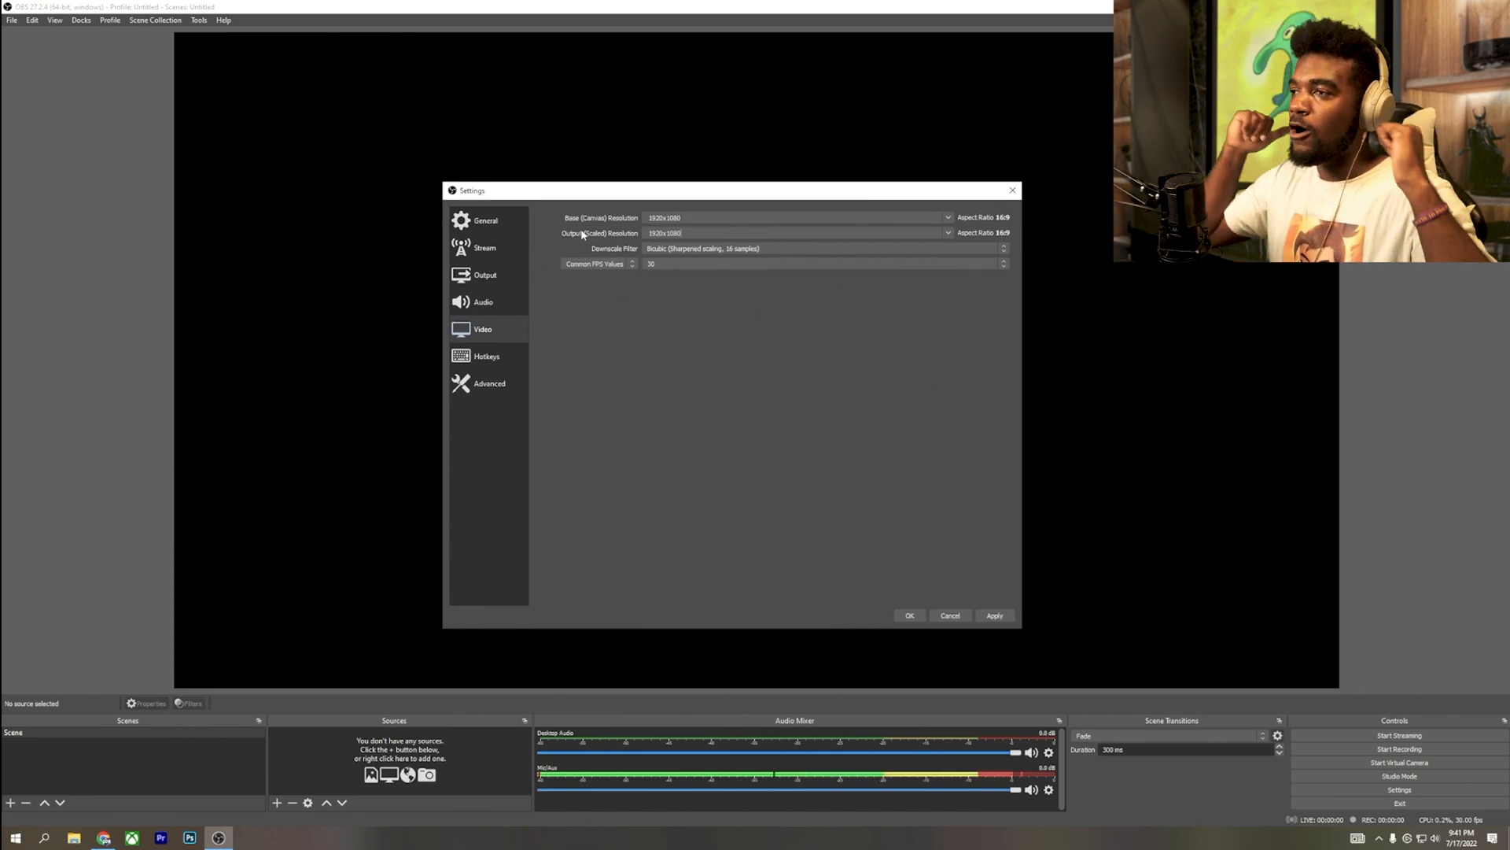
Set the downscale filter to Lanczos (Sharpened scaling, 36 samples) and the common FPS value to 60.
left_click(658, 250)
left_click(659, 281)
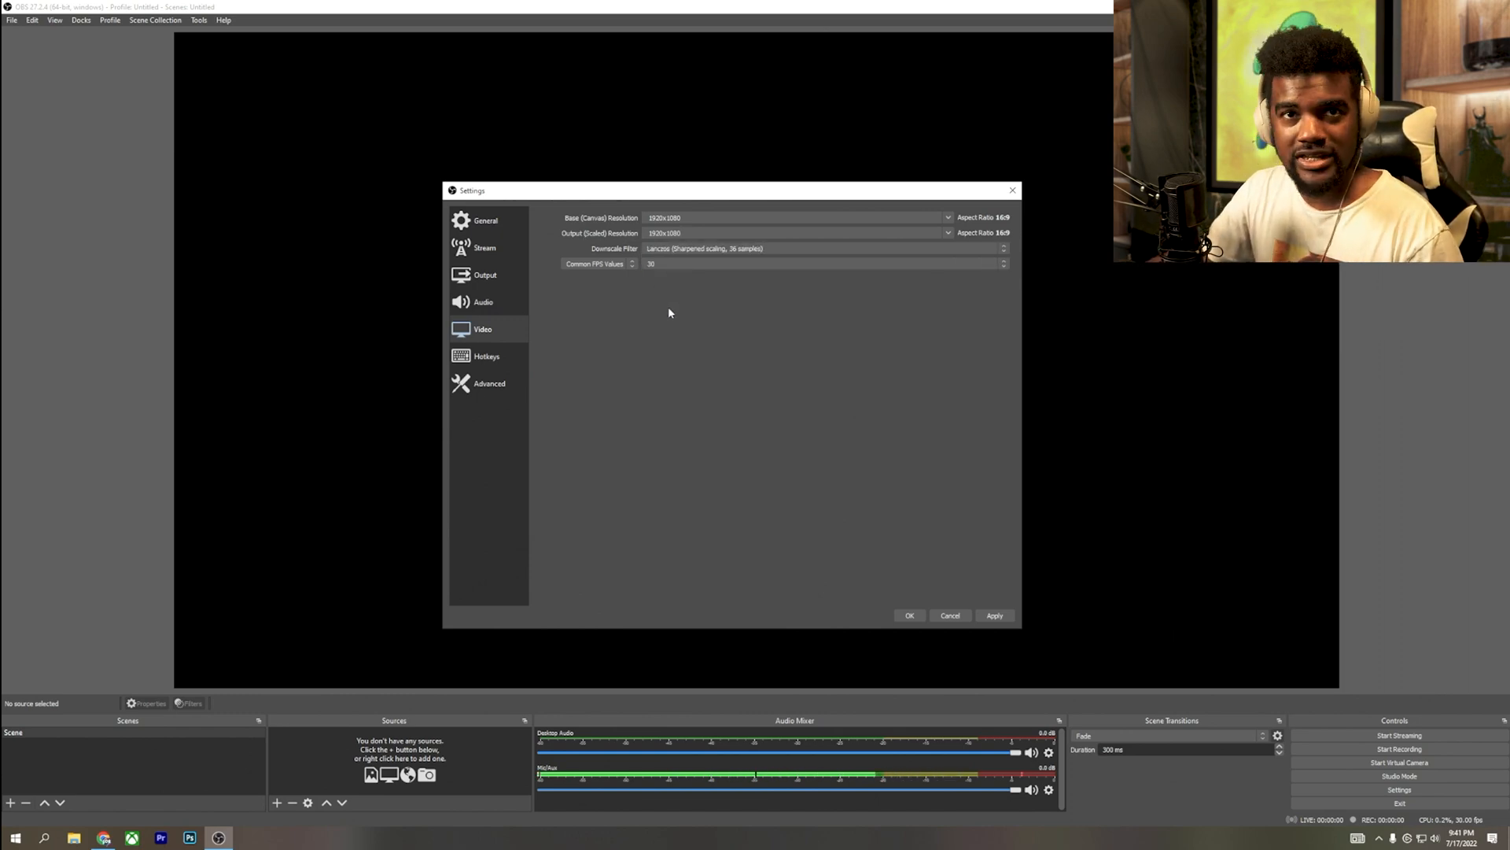
left_click(674, 249)
left_click(619, 277)
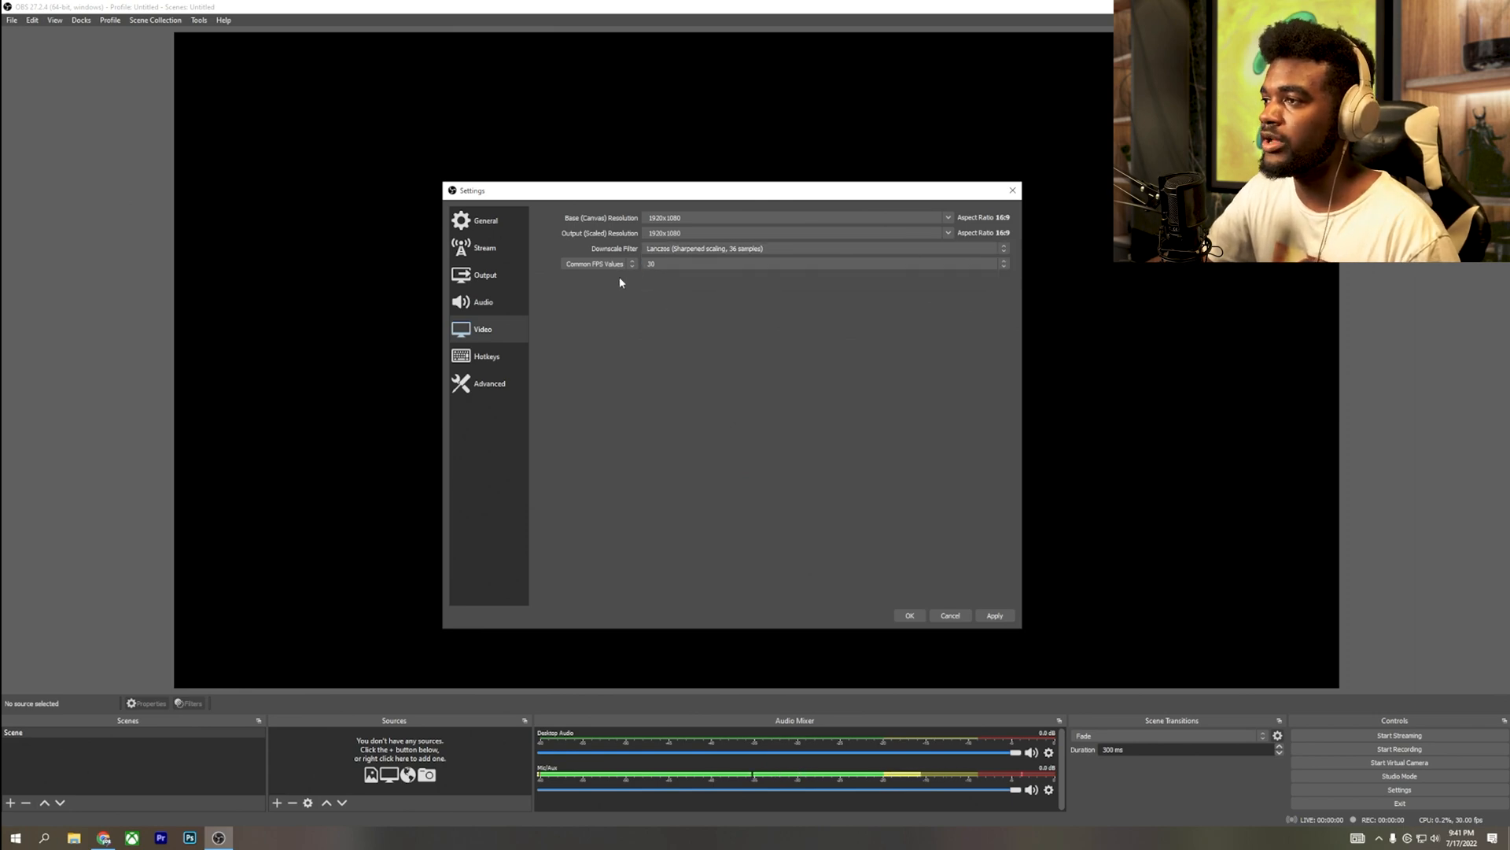
left_click(661, 248)
left_click(670, 285)
left_click(692, 249)
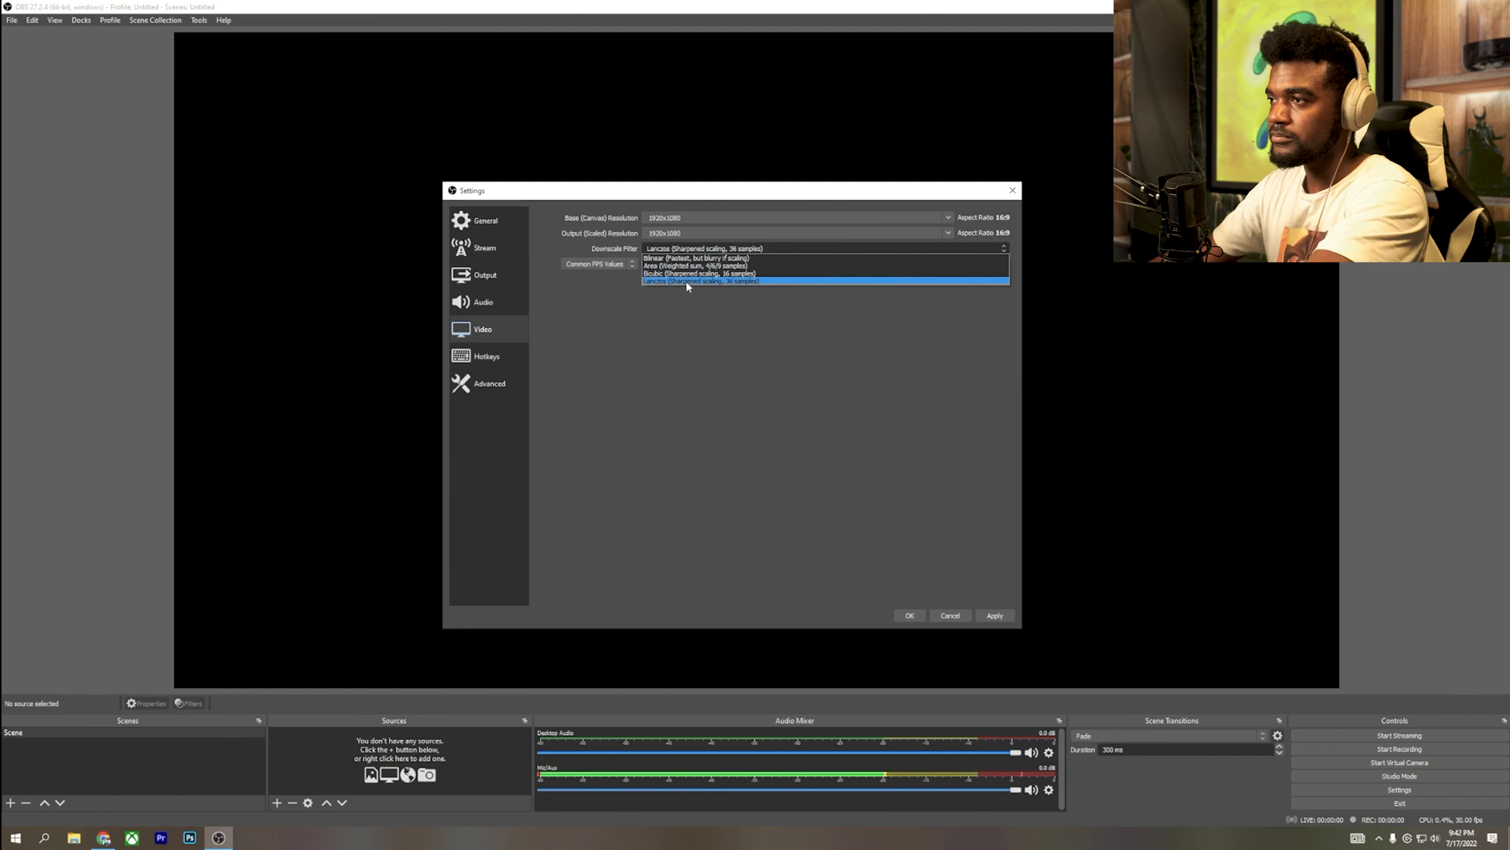
left_click(687, 282)
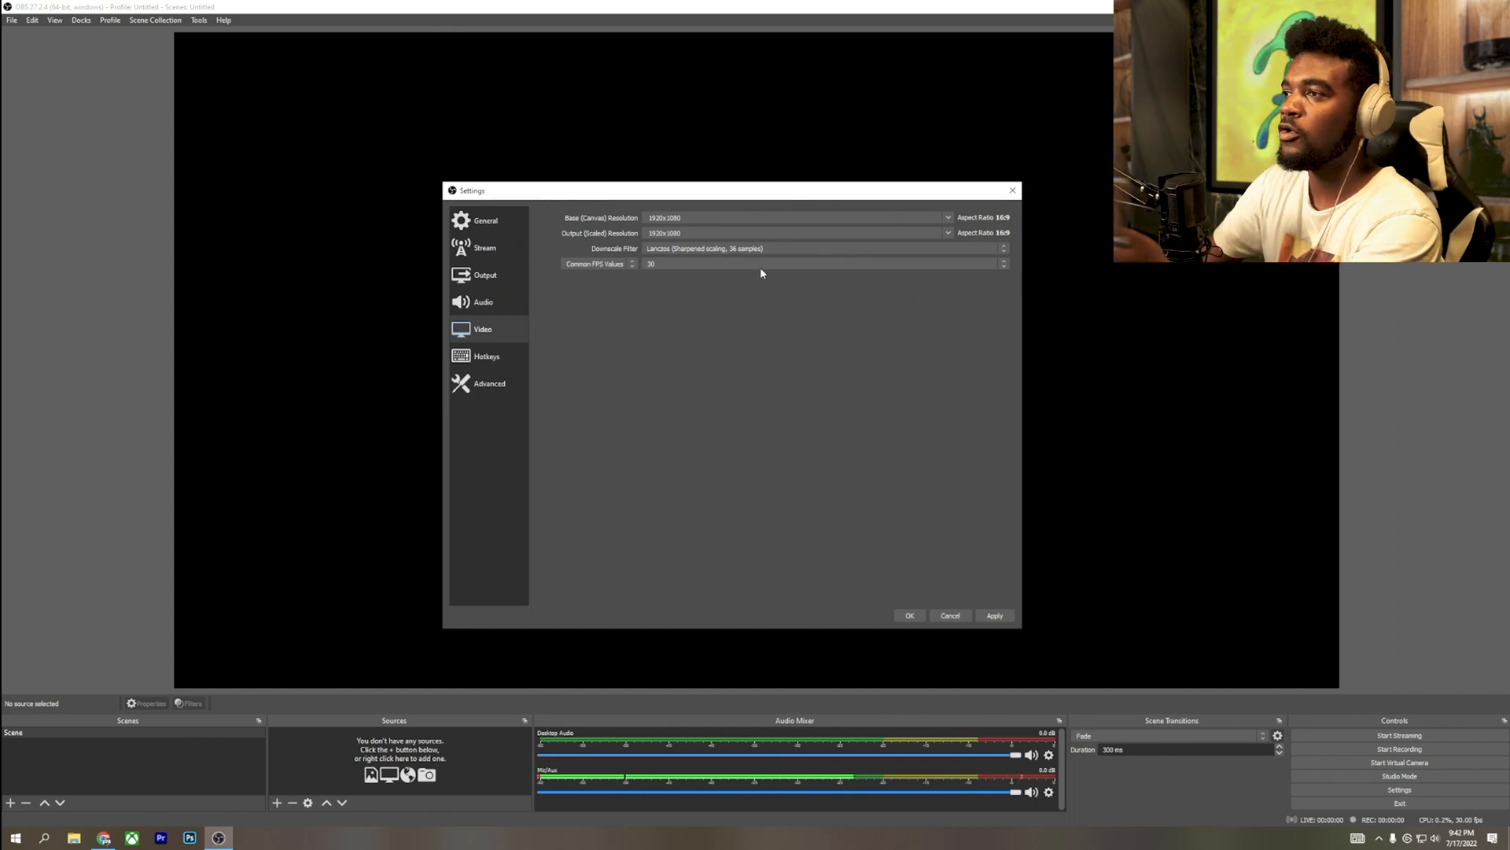
left_click(736, 251)
left_click(720, 281)
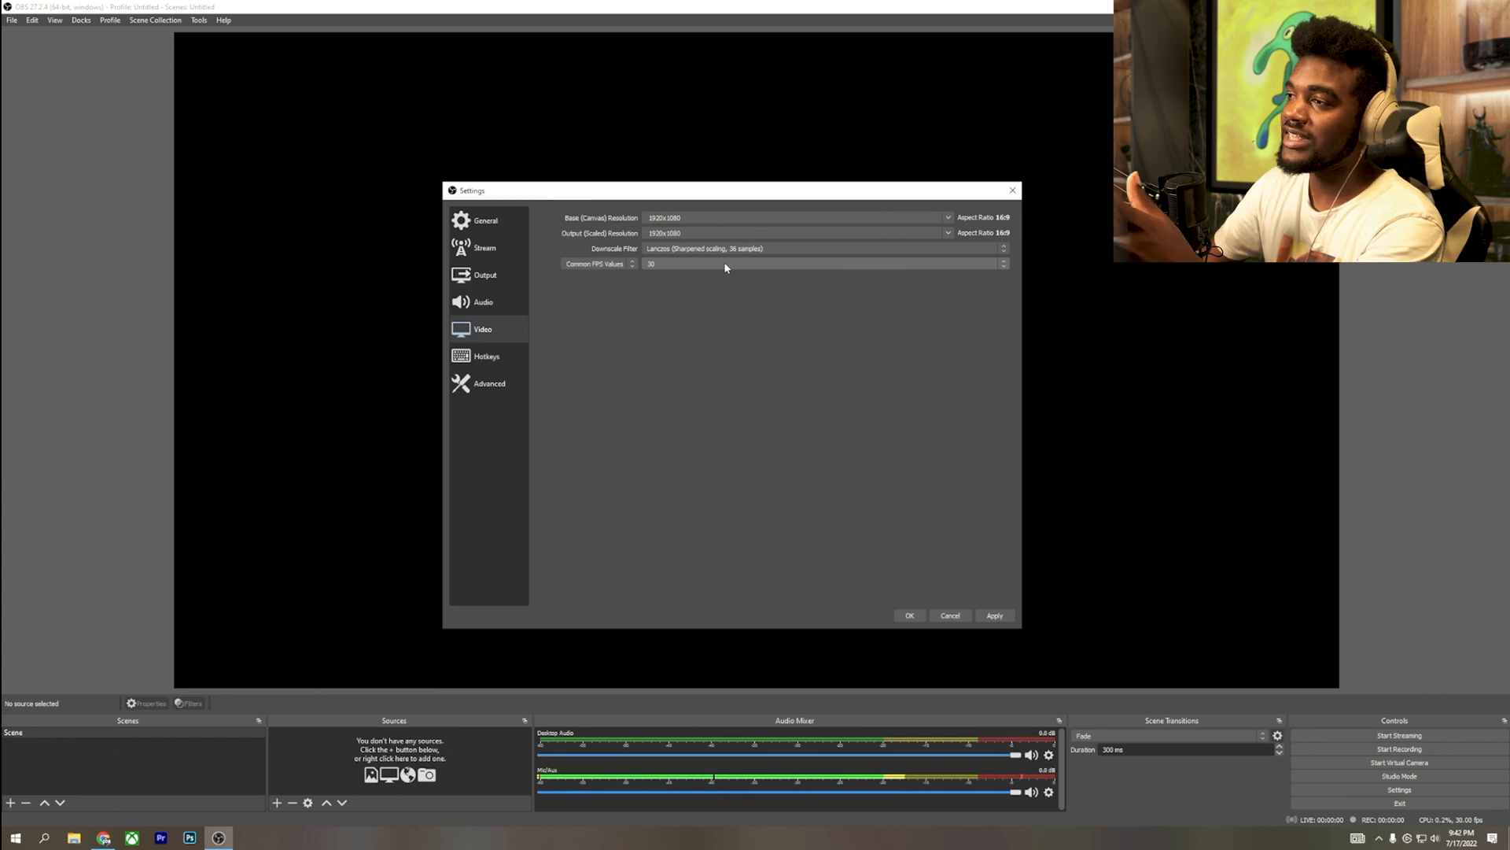
left_click(724, 267)
left_click(660, 341)
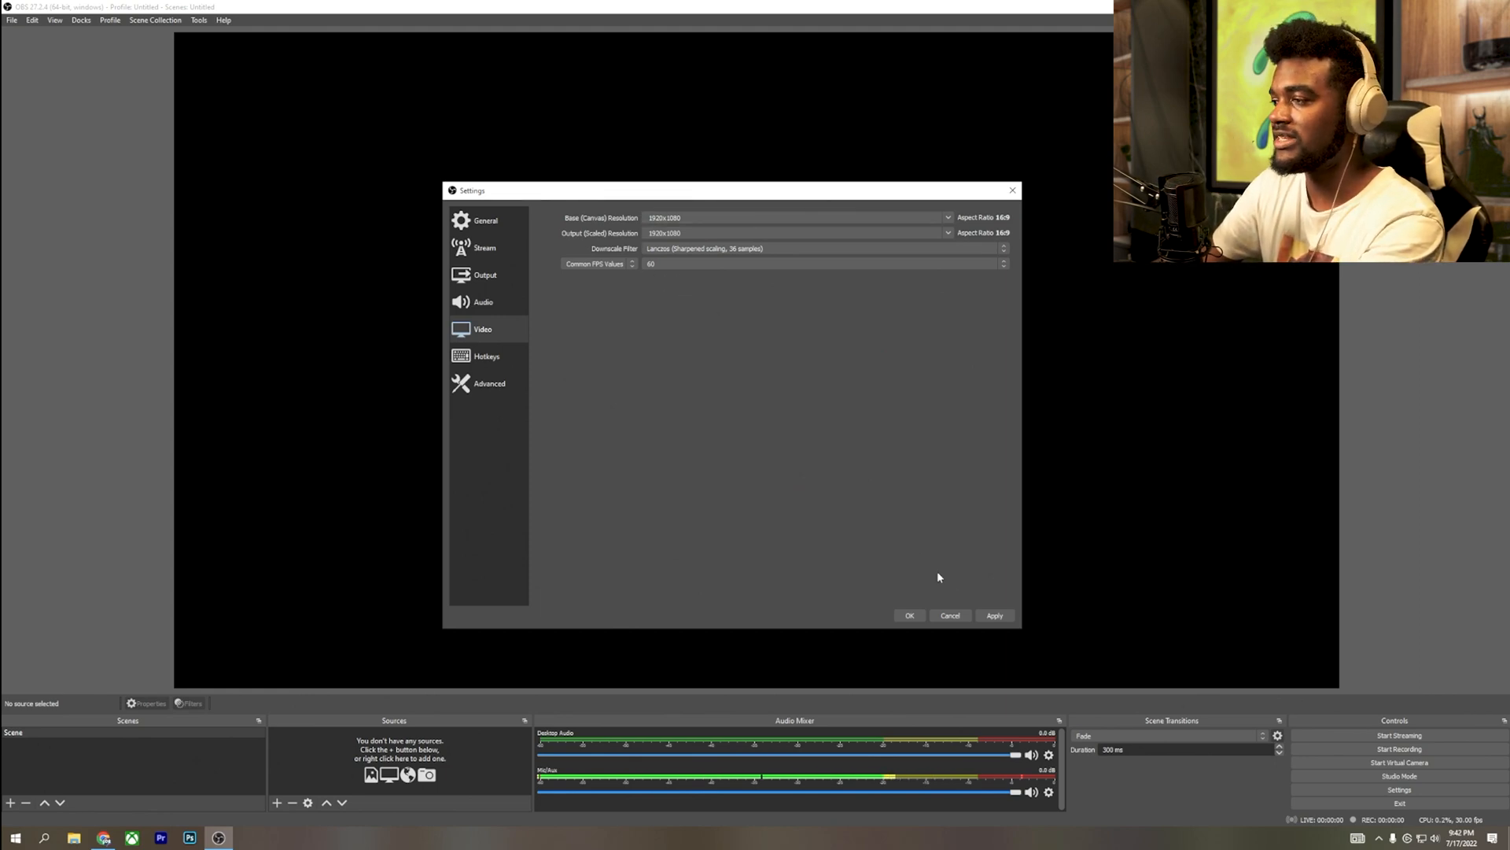
left_click(488, 383)
left_click(486, 358)
left_click(482, 331)
left_click(488, 384)
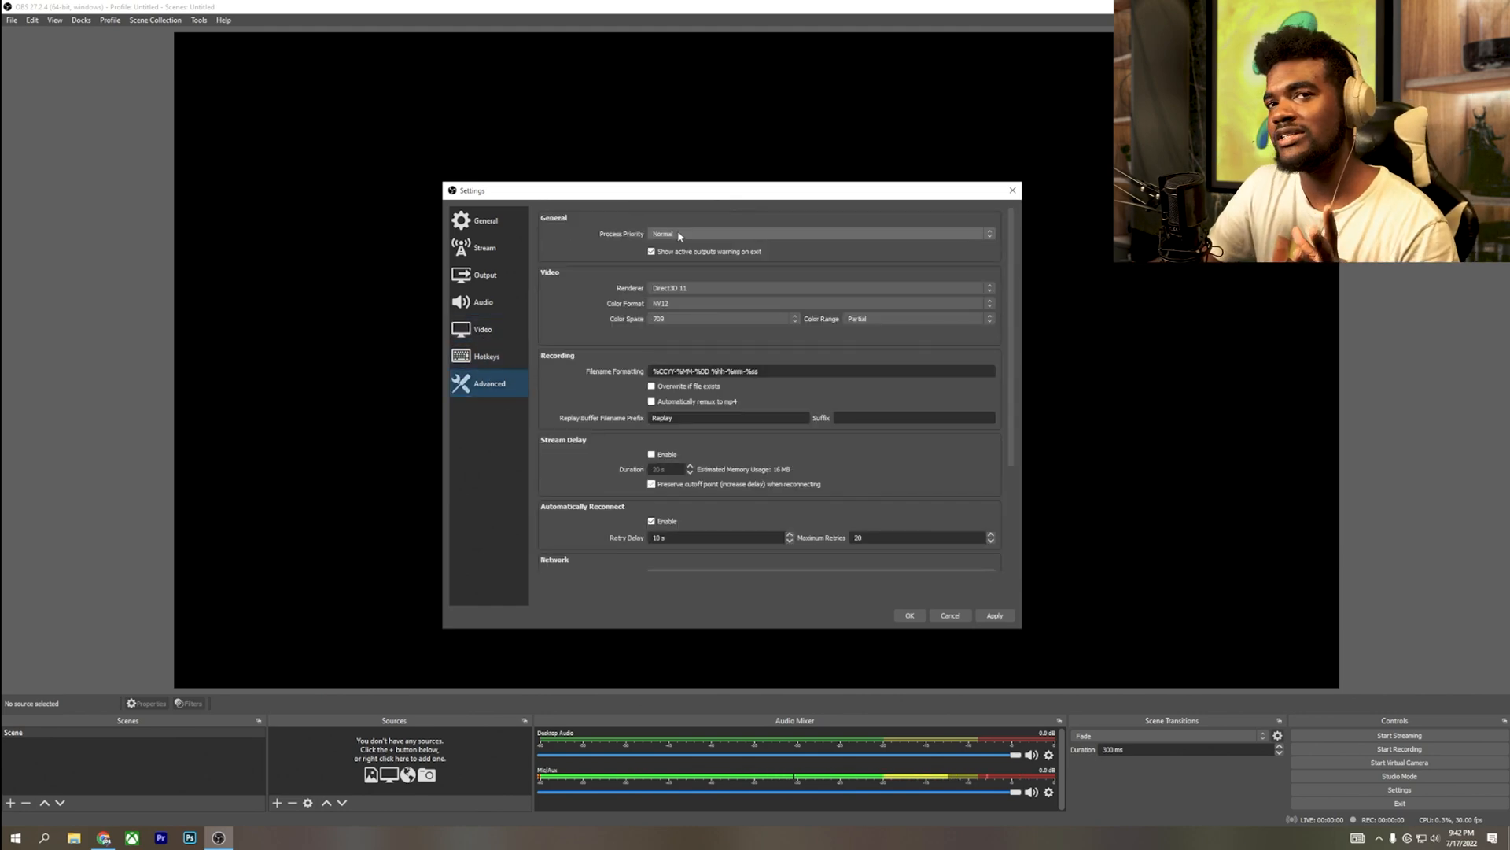
left_click(487, 333)
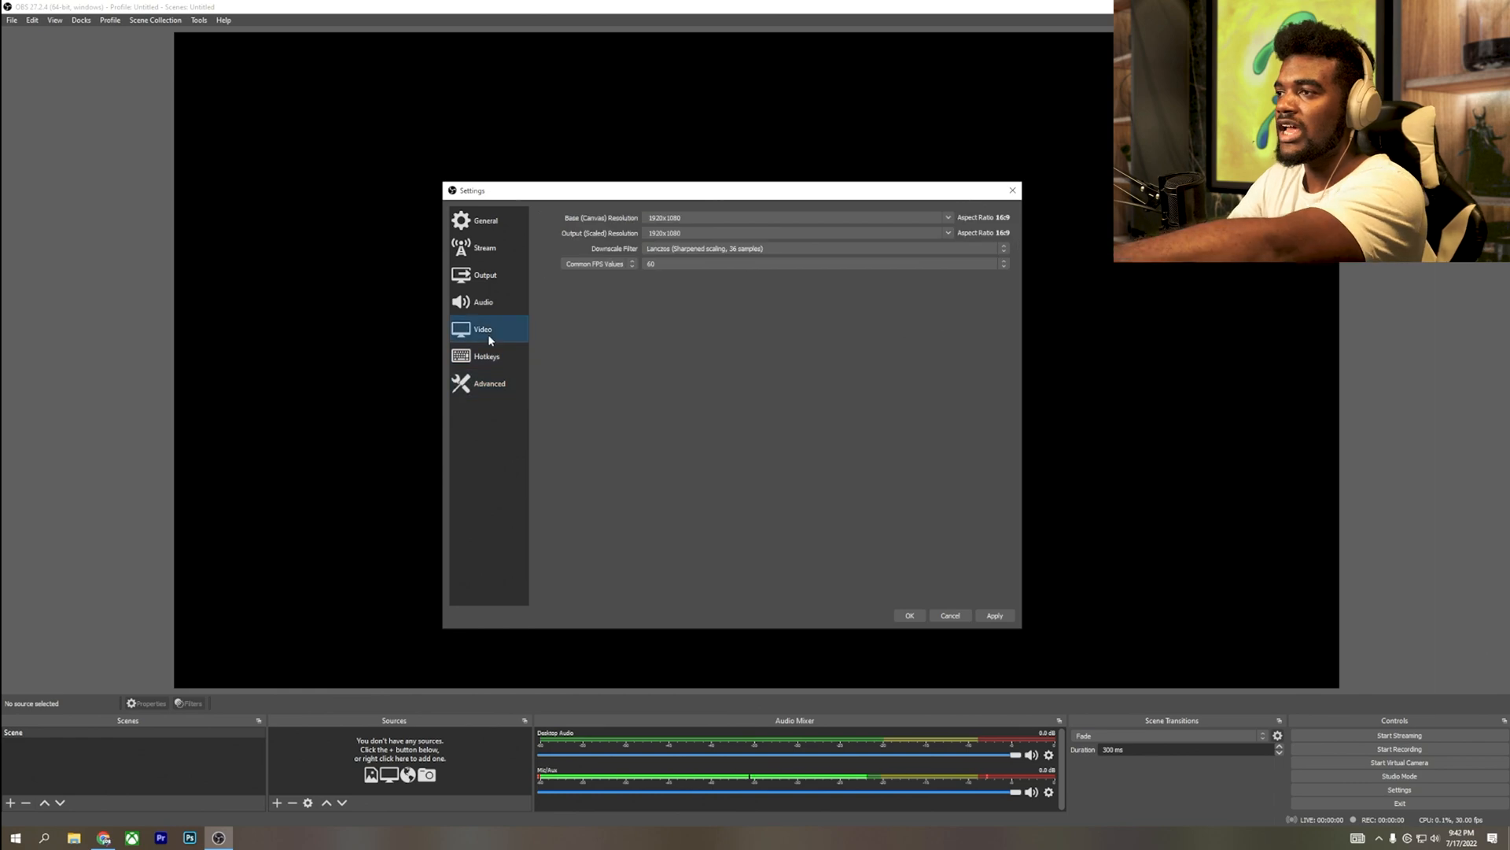
Set the process priority to Above Normal in the Advanced settings.
left_click(490, 384)
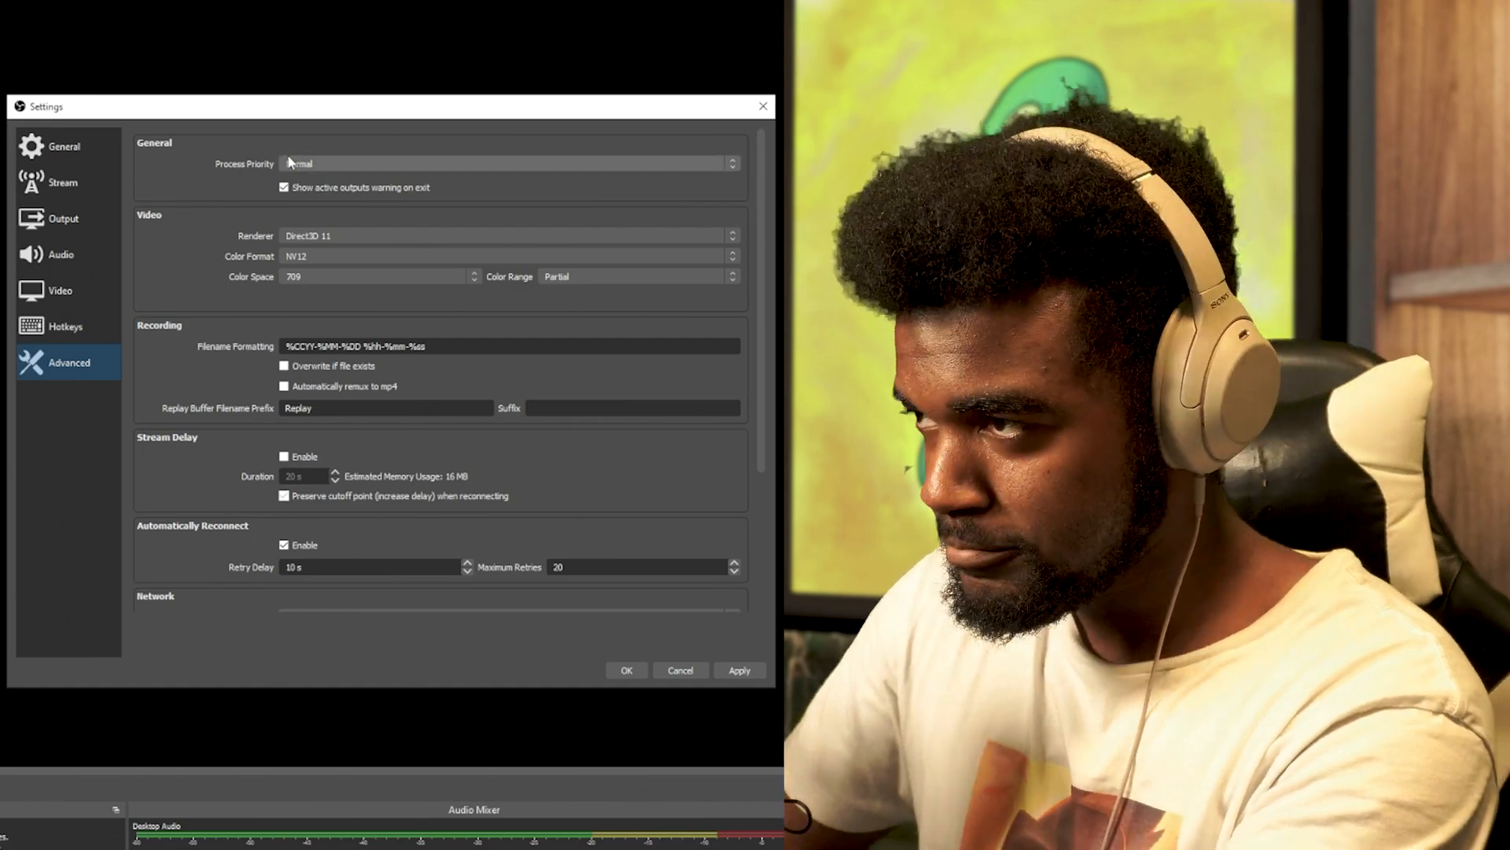
left_click(296, 162)
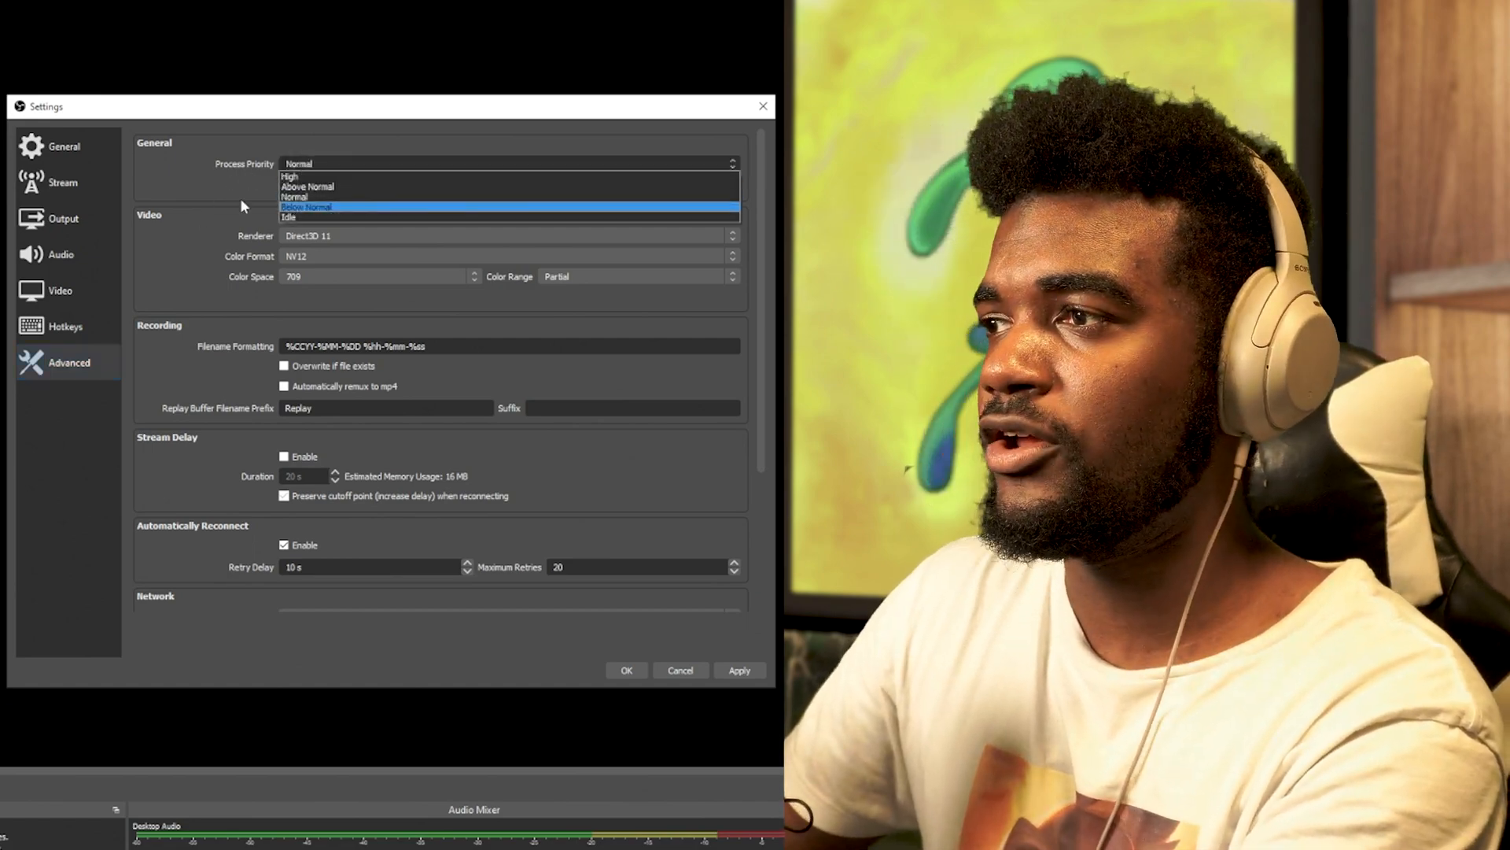
left_click(299, 197)
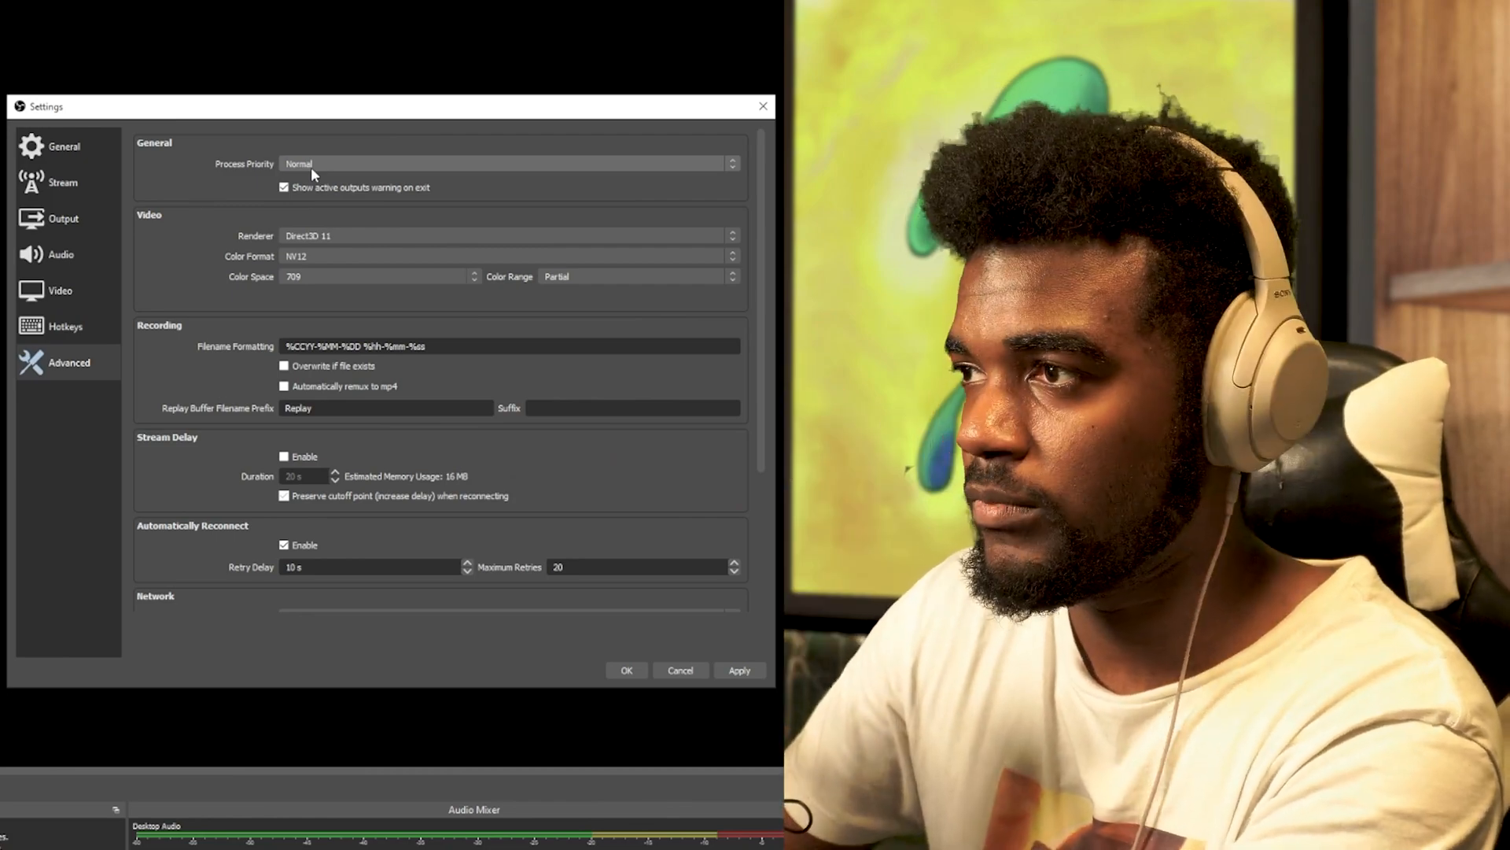
left_click(310, 167)
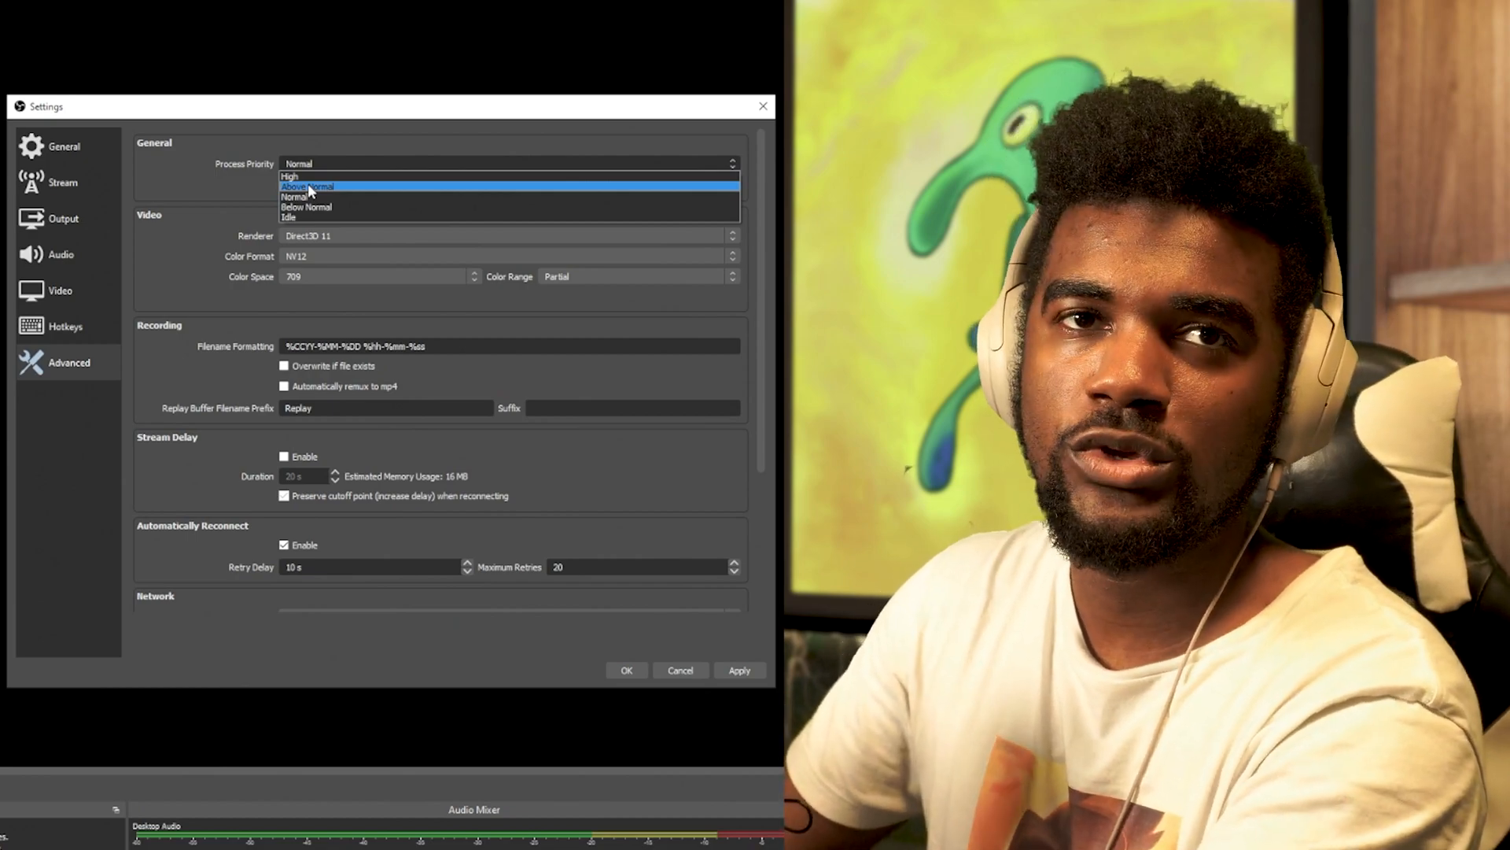
left_click(308, 185)
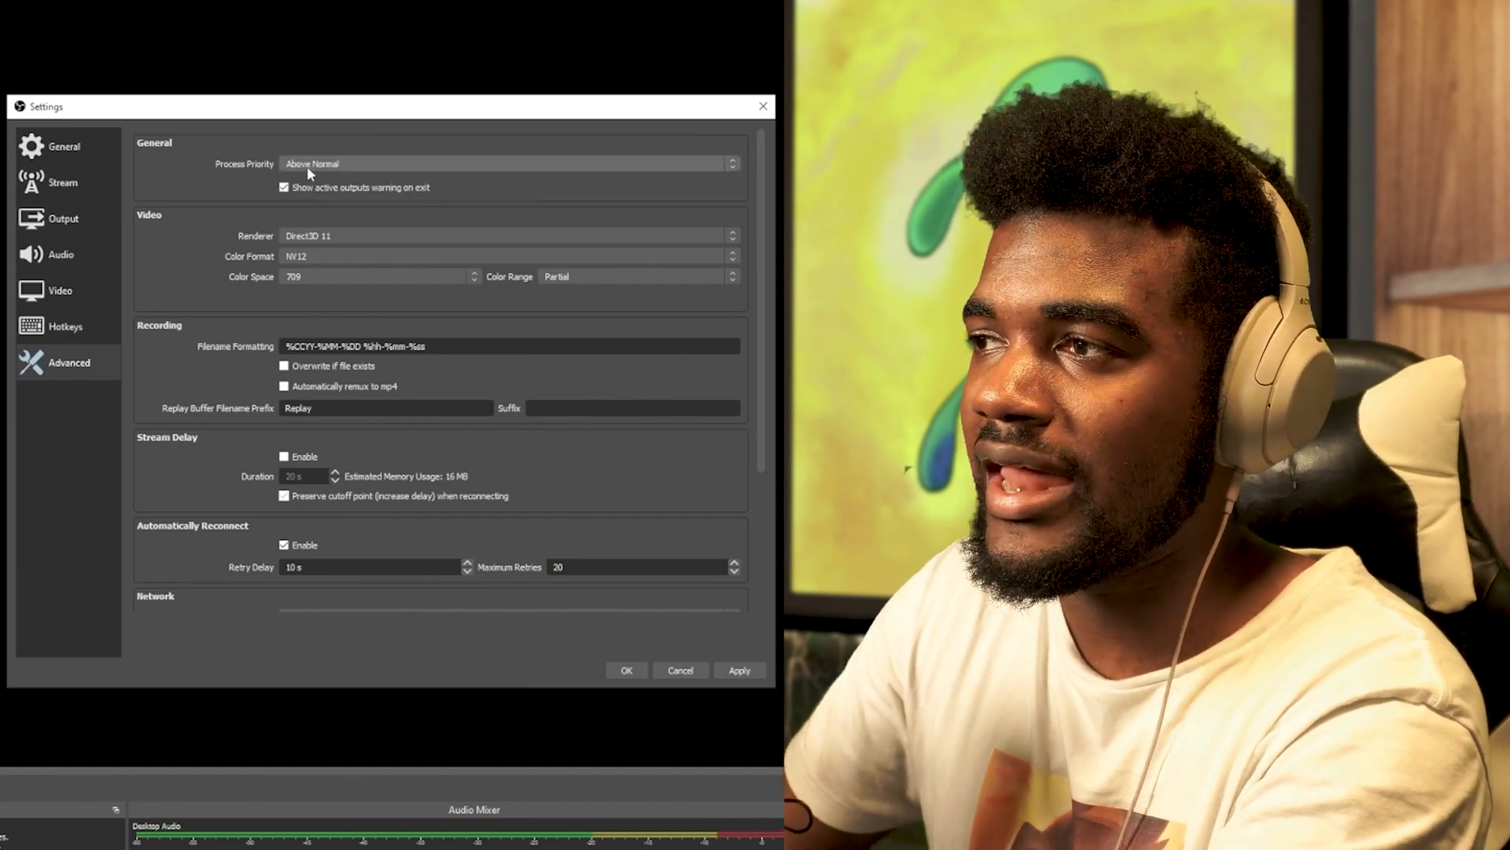
left_click(307, 167)
left_click(305, 187)
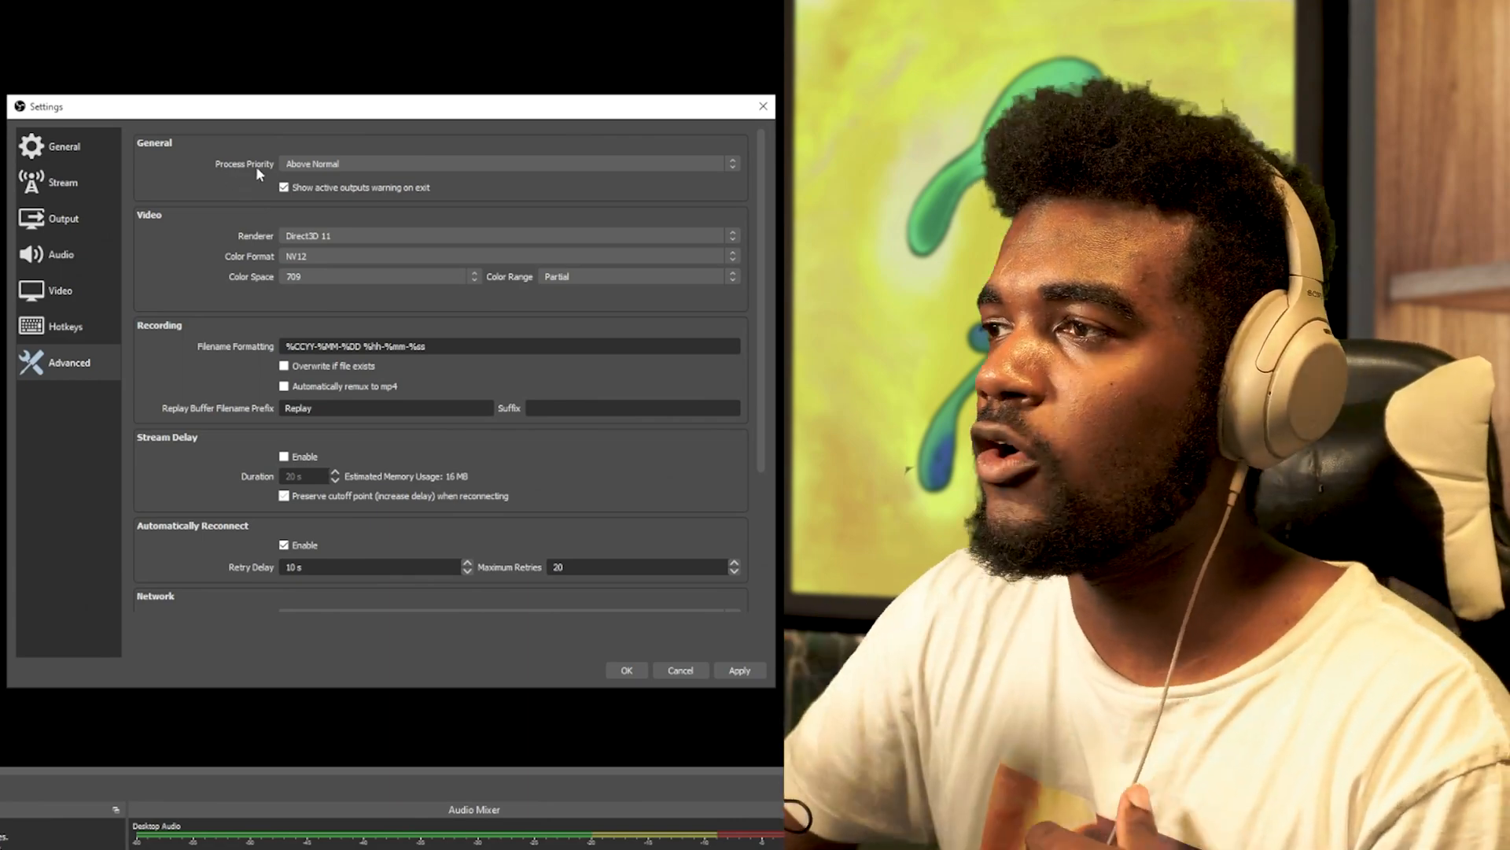
Try the High and Normal process priorities and return the setting to Above Normal.
left_click(315, 163)
left_click(308, 175)
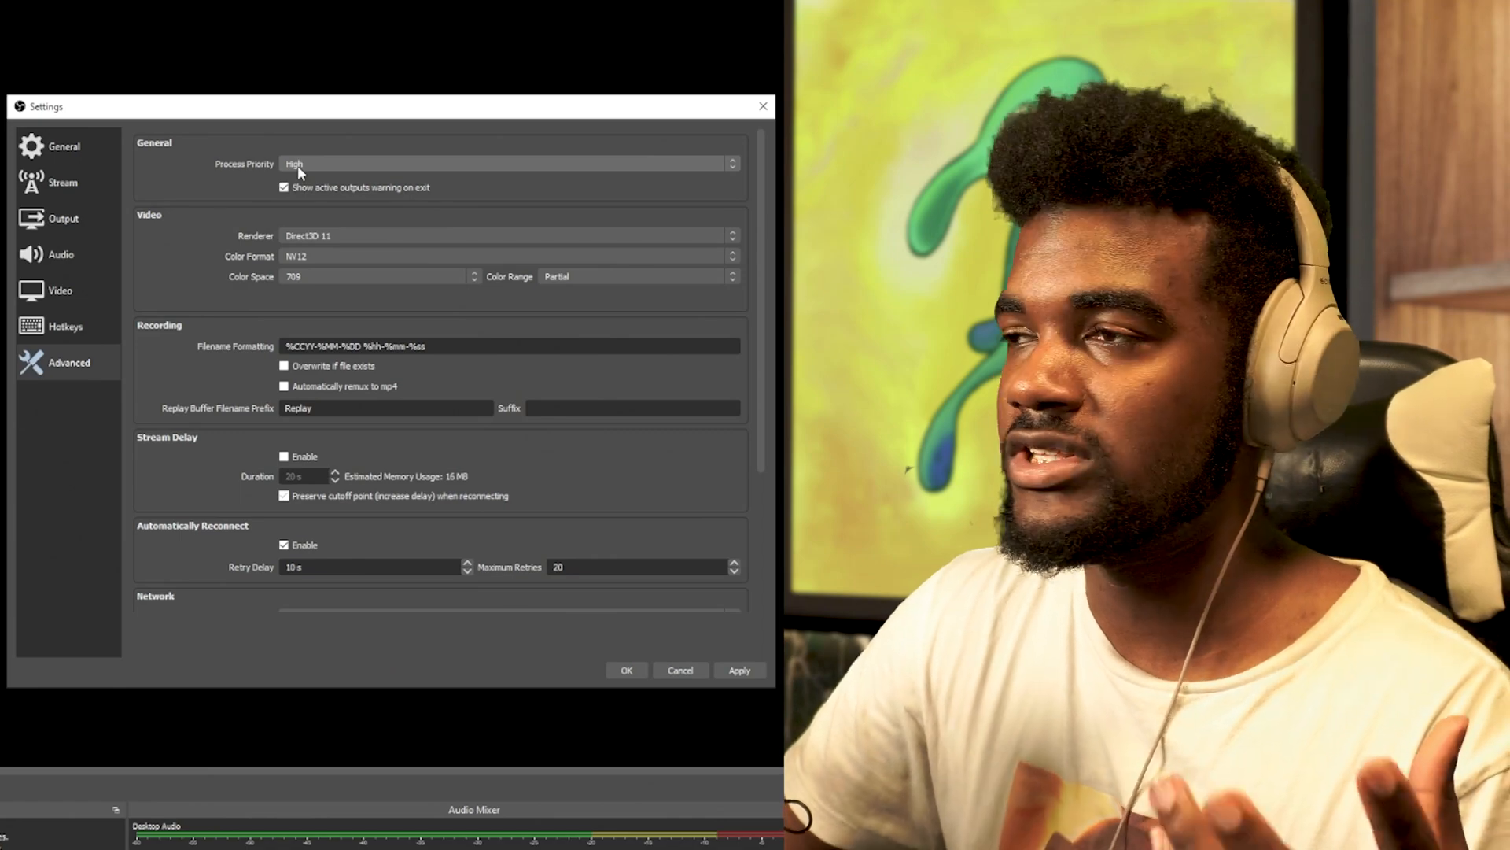
left_click(298, 165)
left_click(299, 173)
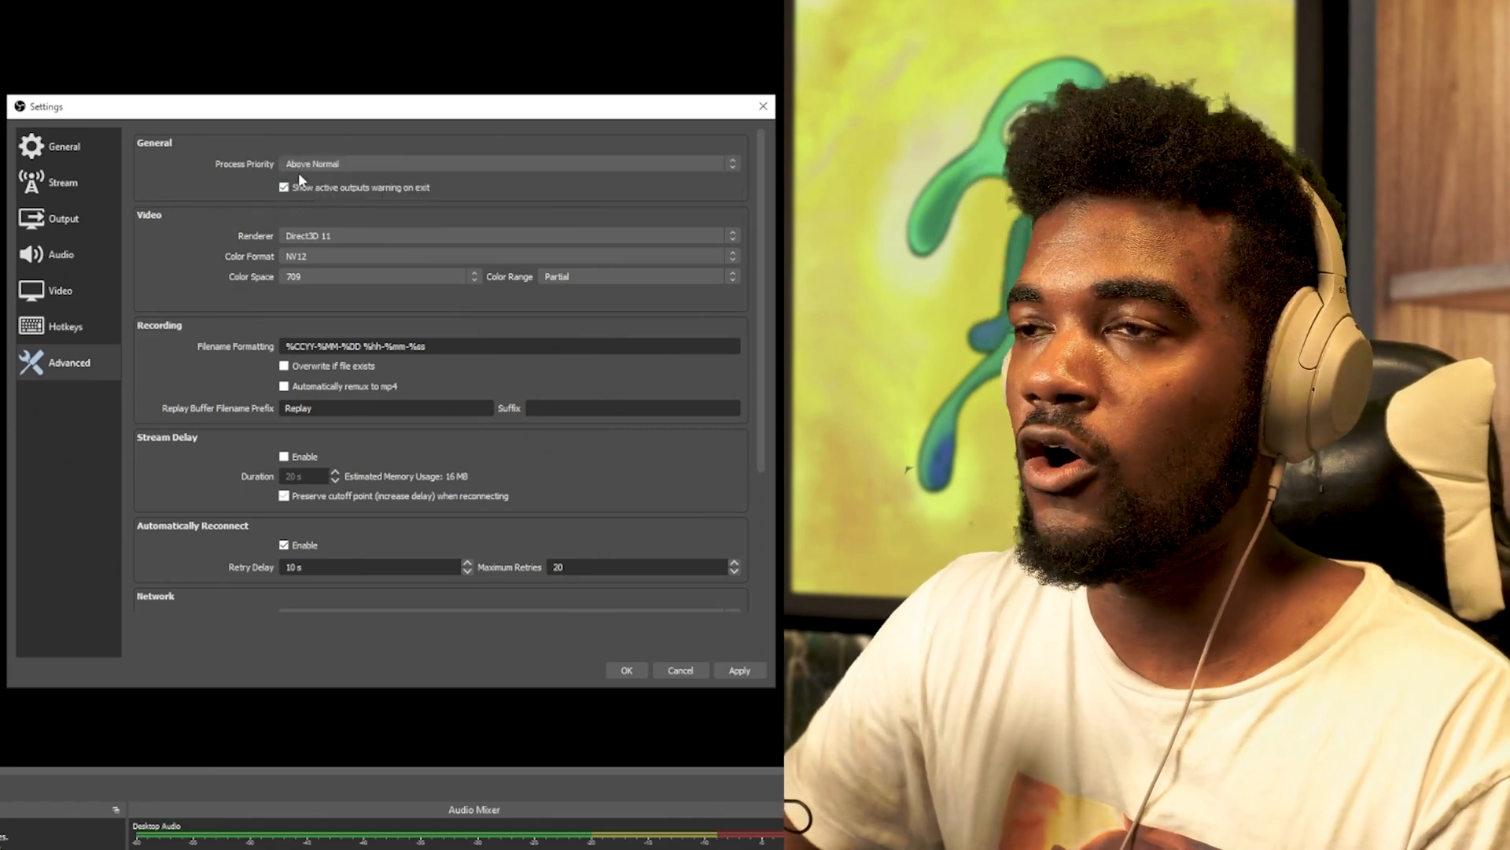
left_click(295, 164)
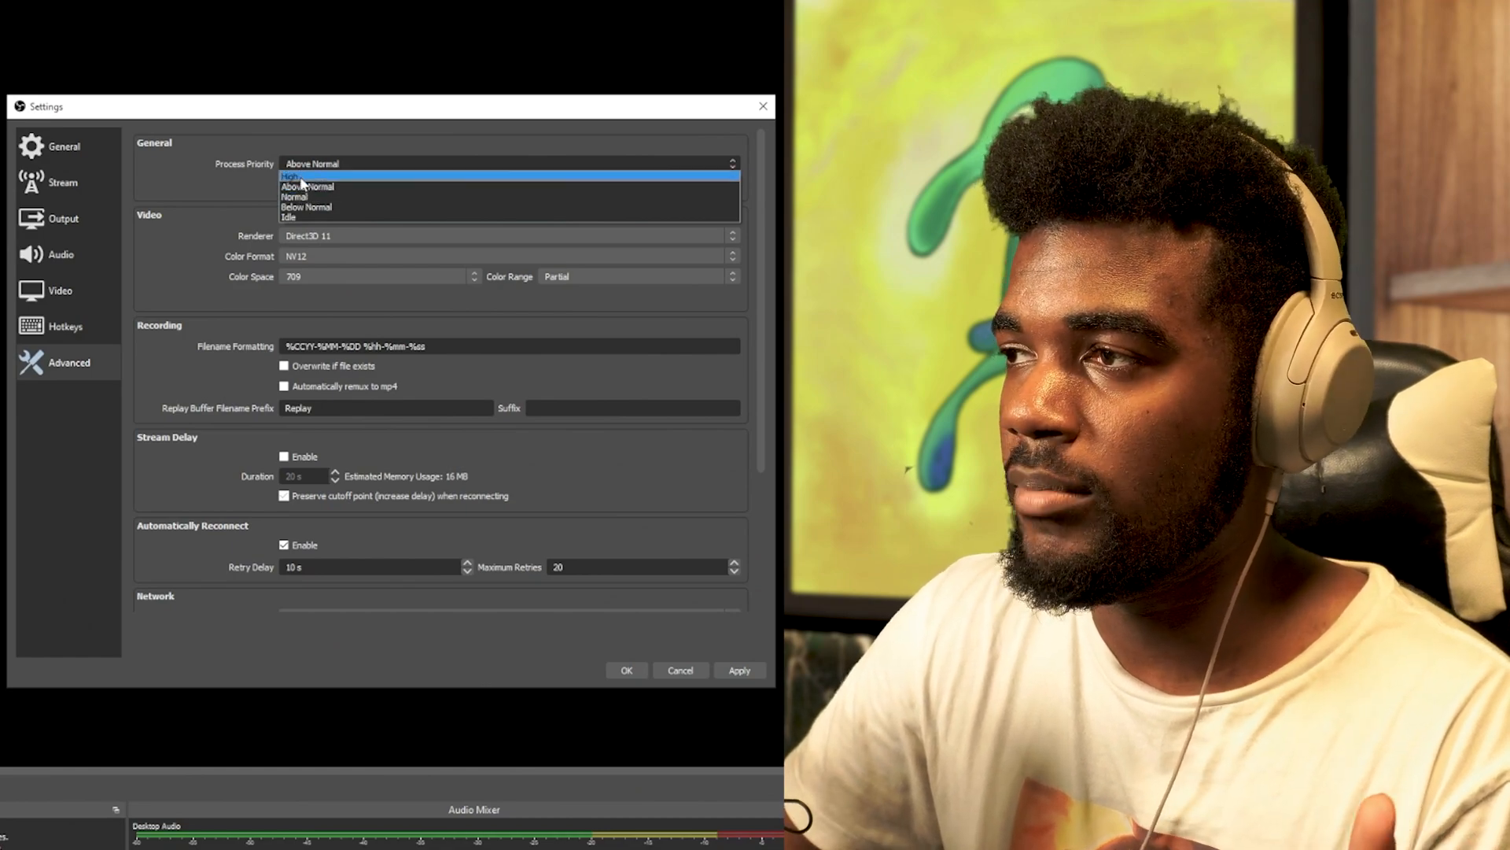
left_click(284, 197)
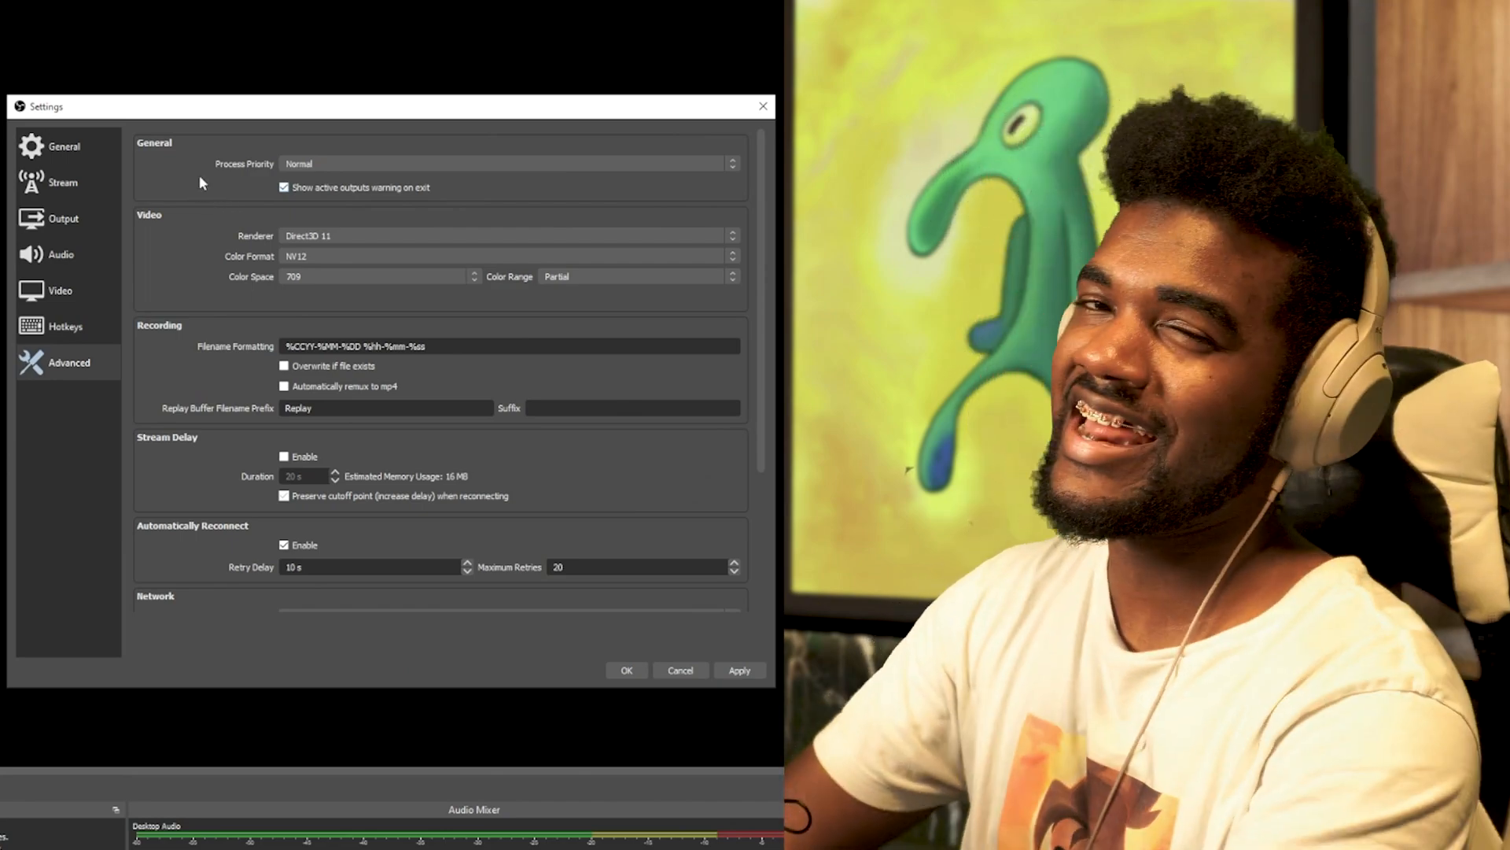
left_click(324, 165)
left_click(315, 187)
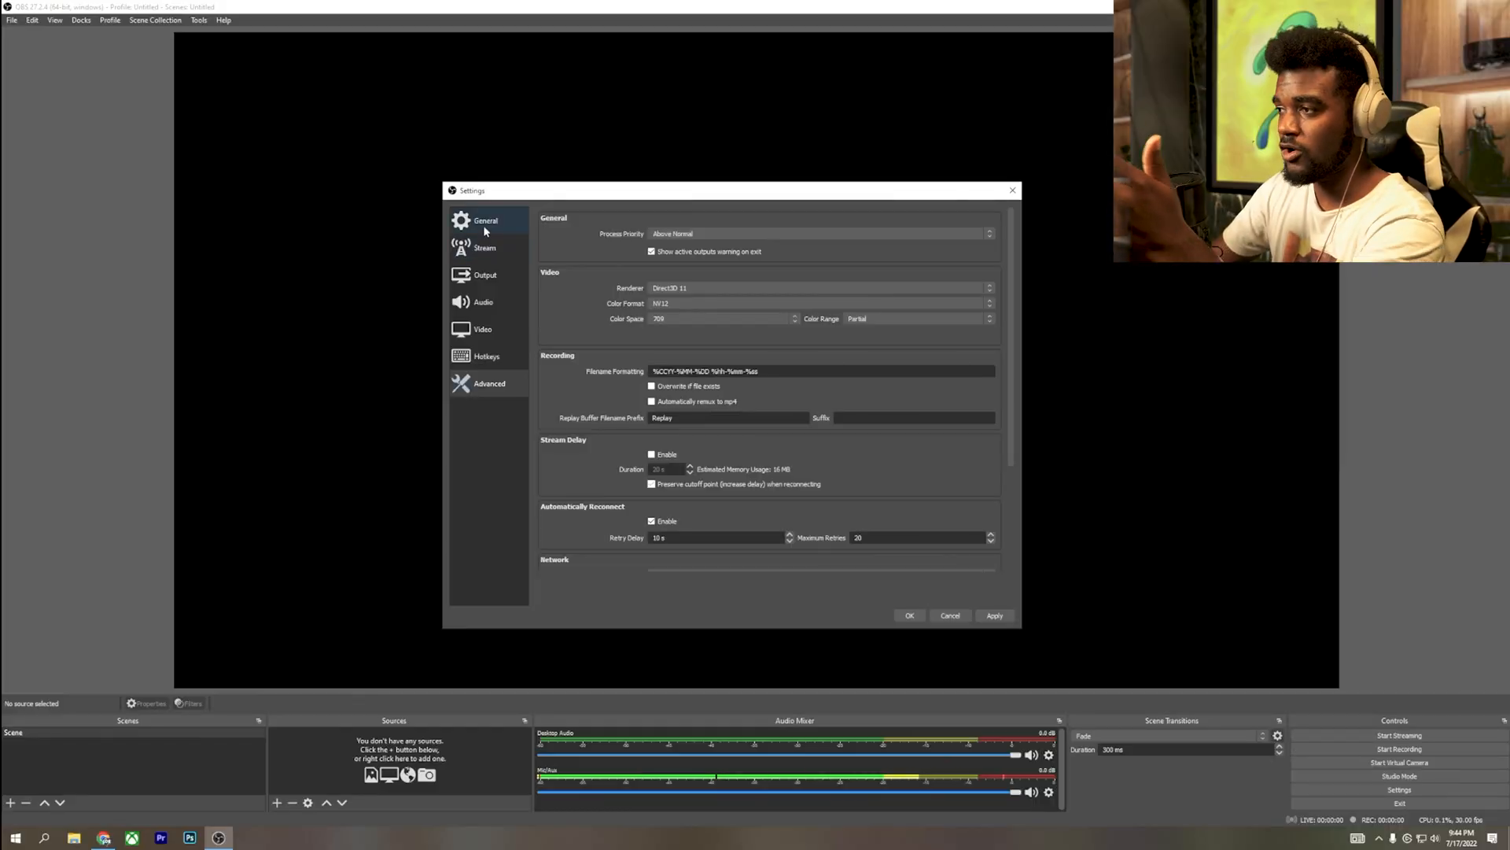
Review the General and Stream settings and look through the streaming service options, keeping Twitch selected.
left_click(483, 225)
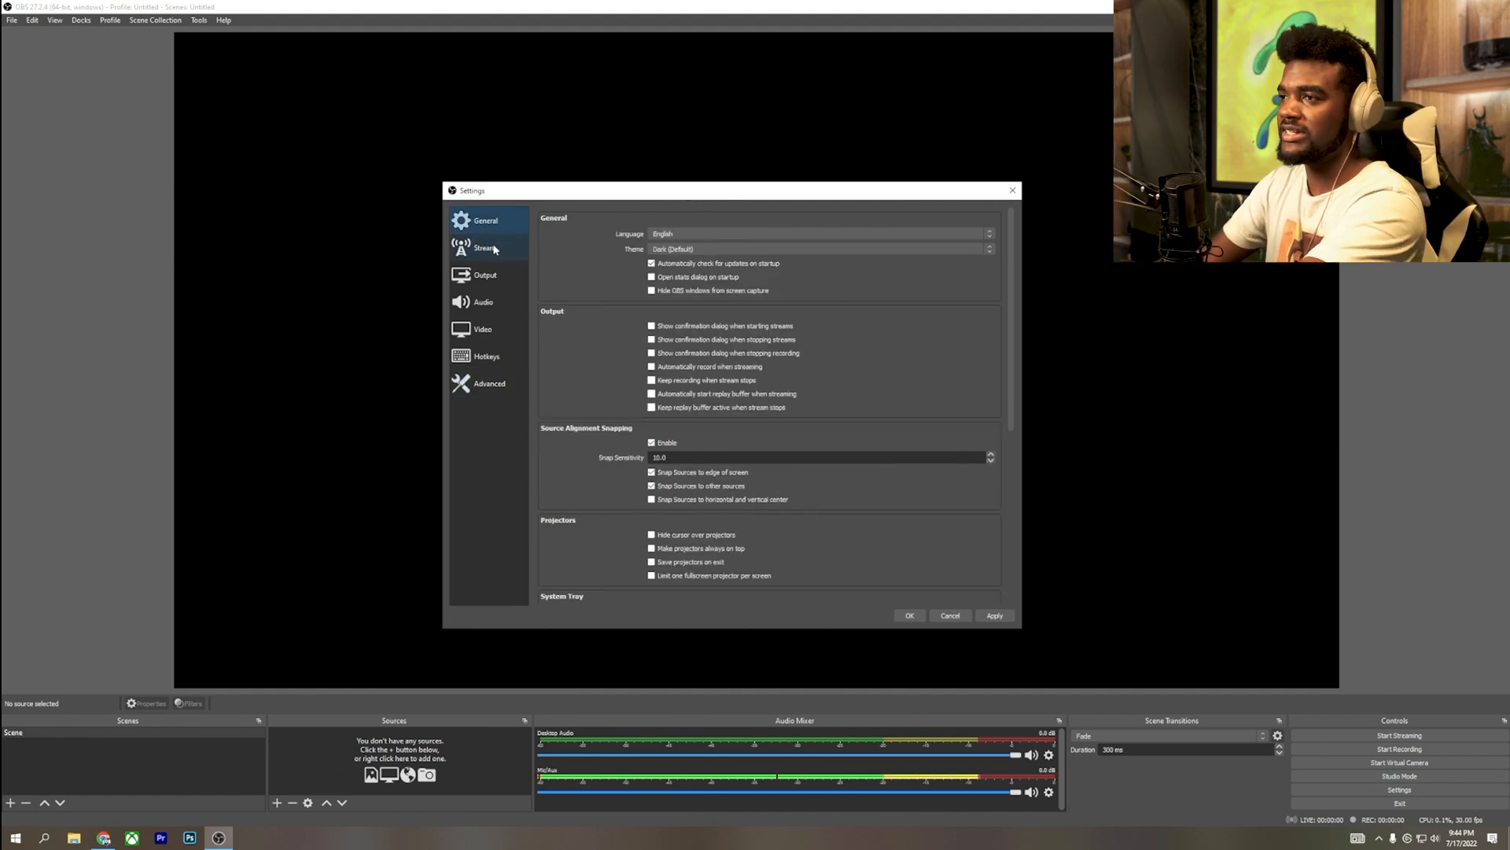
left_click(492, 252)
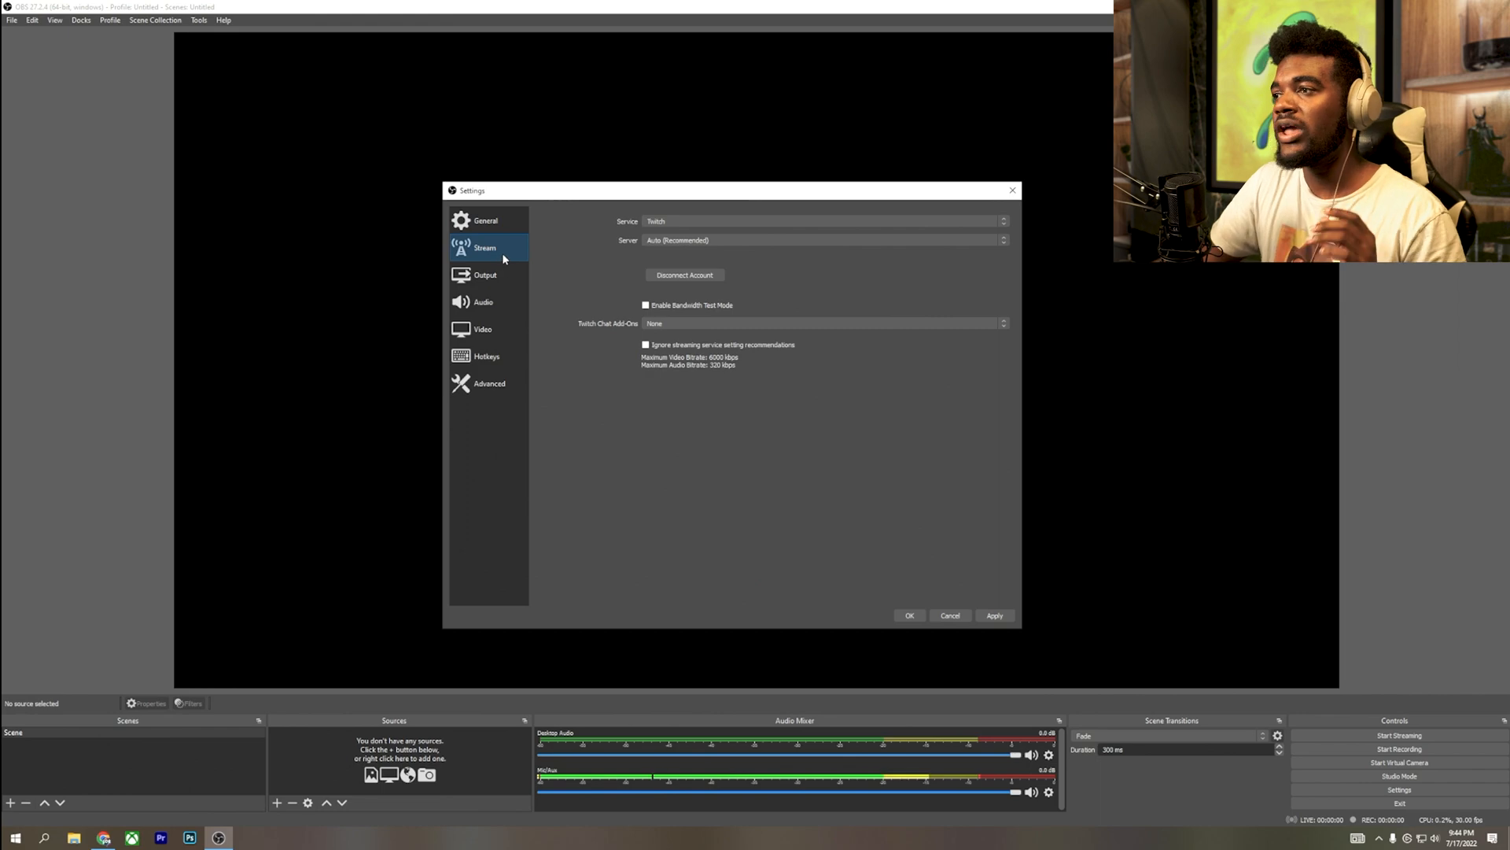
left_click(662, 222)
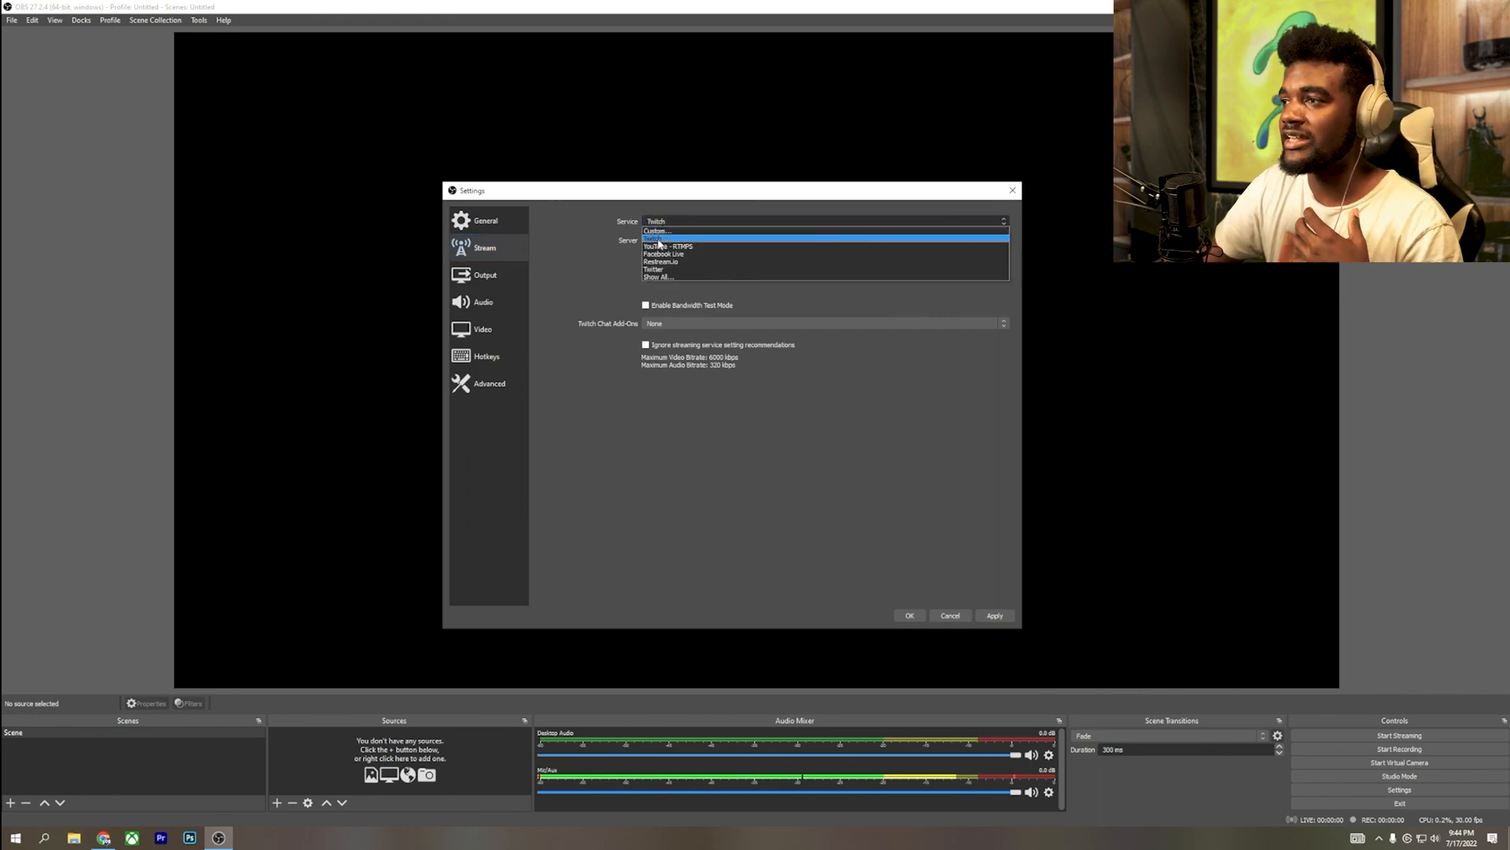
left_click(661, 238)
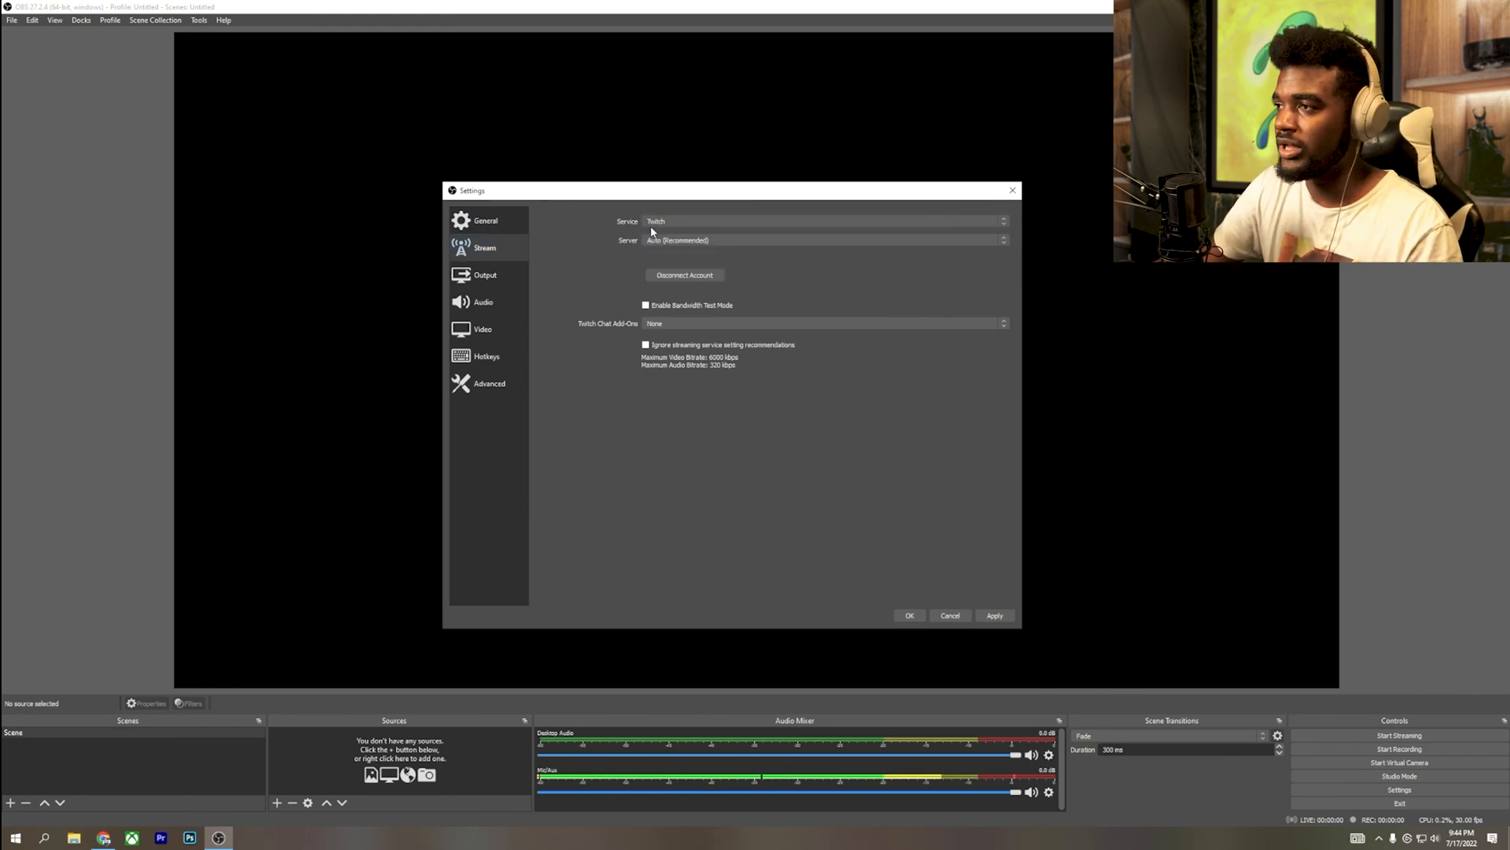
left_click(656, 222)
left_click(619, 247)
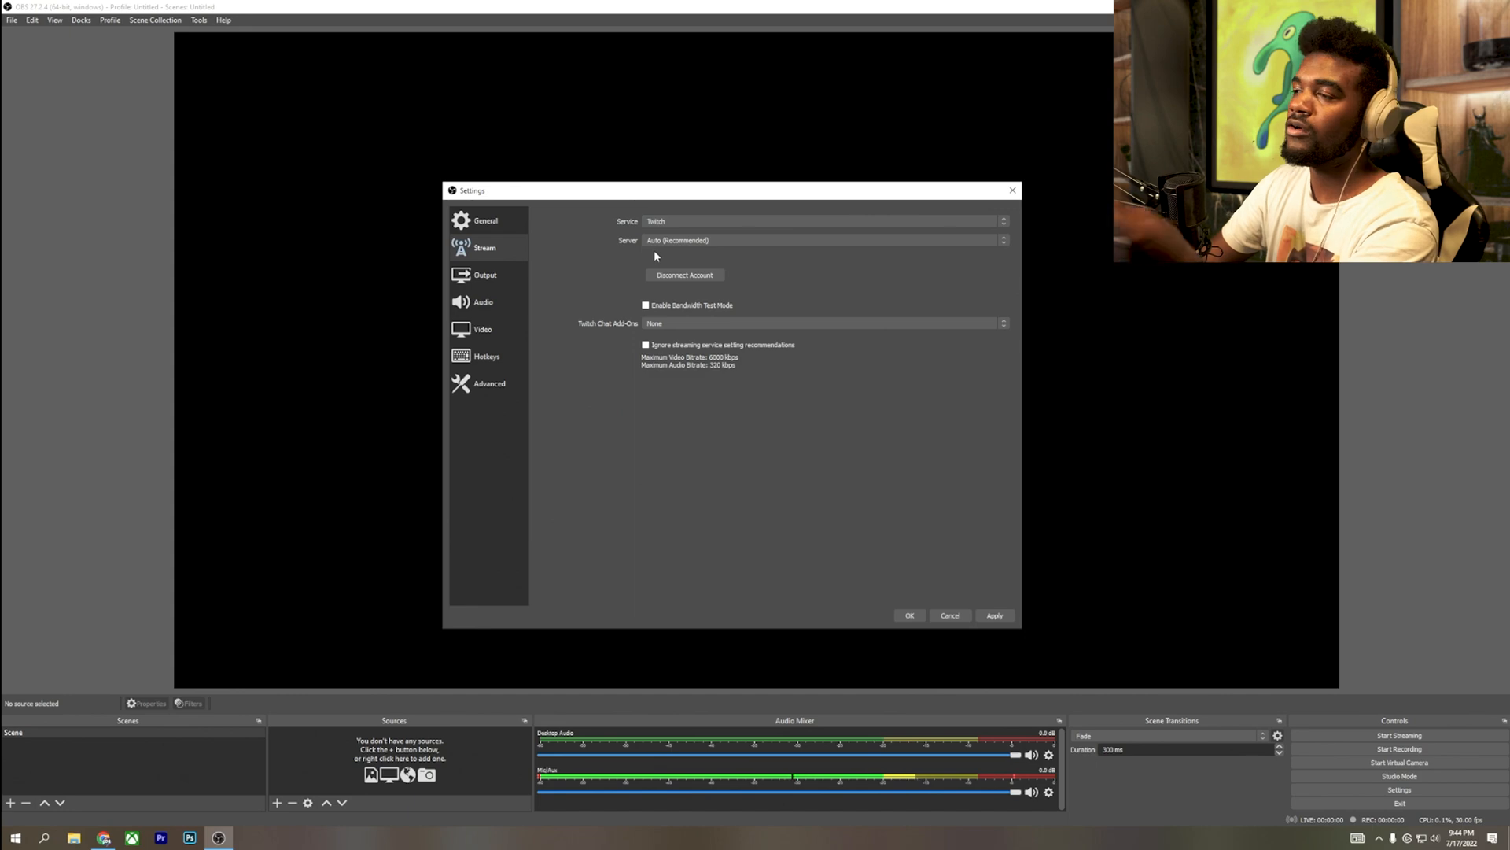
Check the Output settings' video bitrate against the upload speed in the browser's Speedtest result, then return to OBS.
left_click(488, 282)
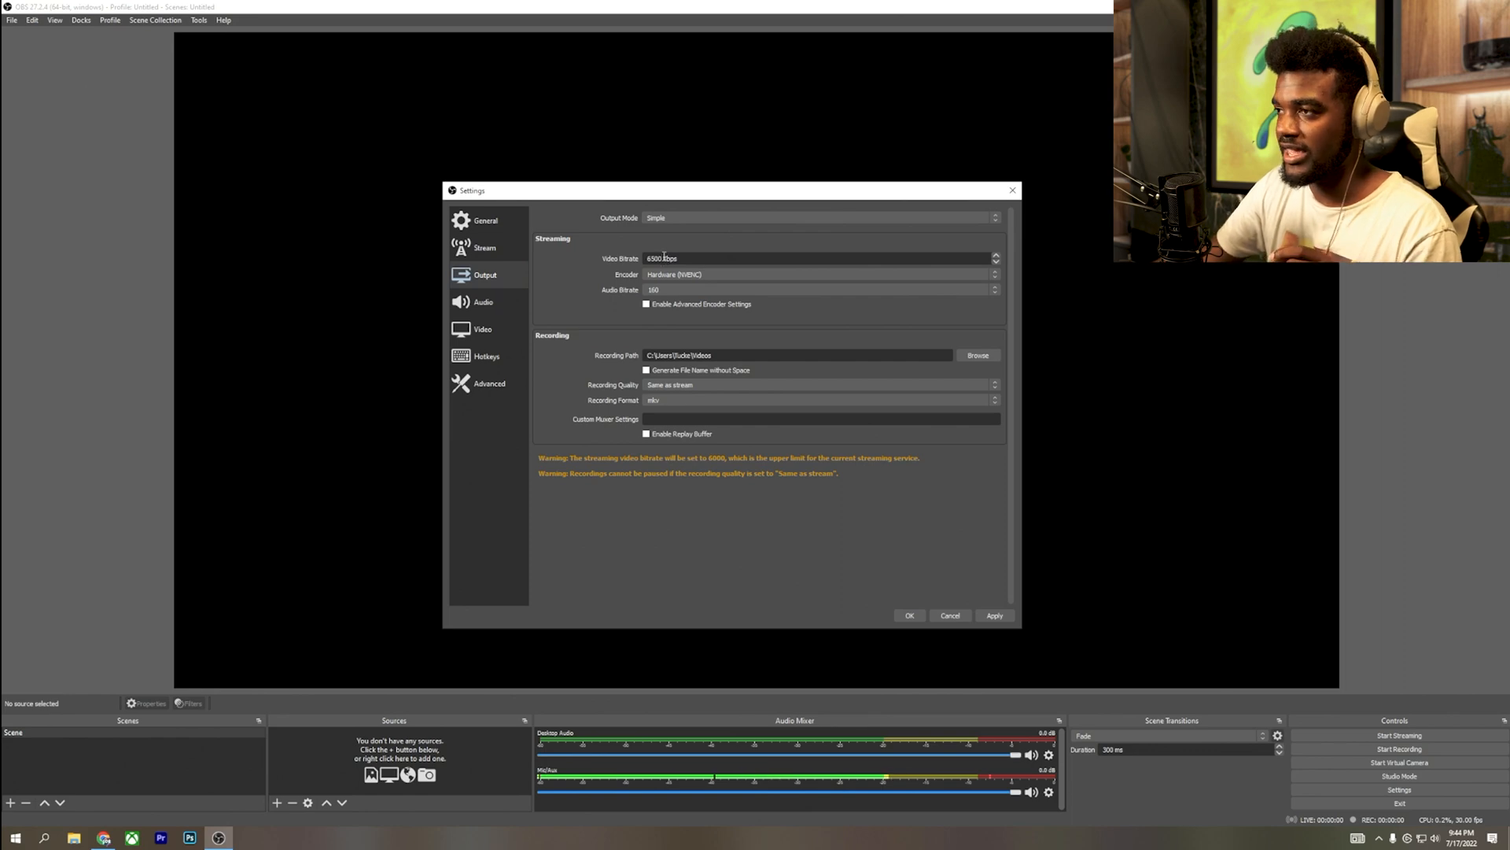
left_click(103, 838)
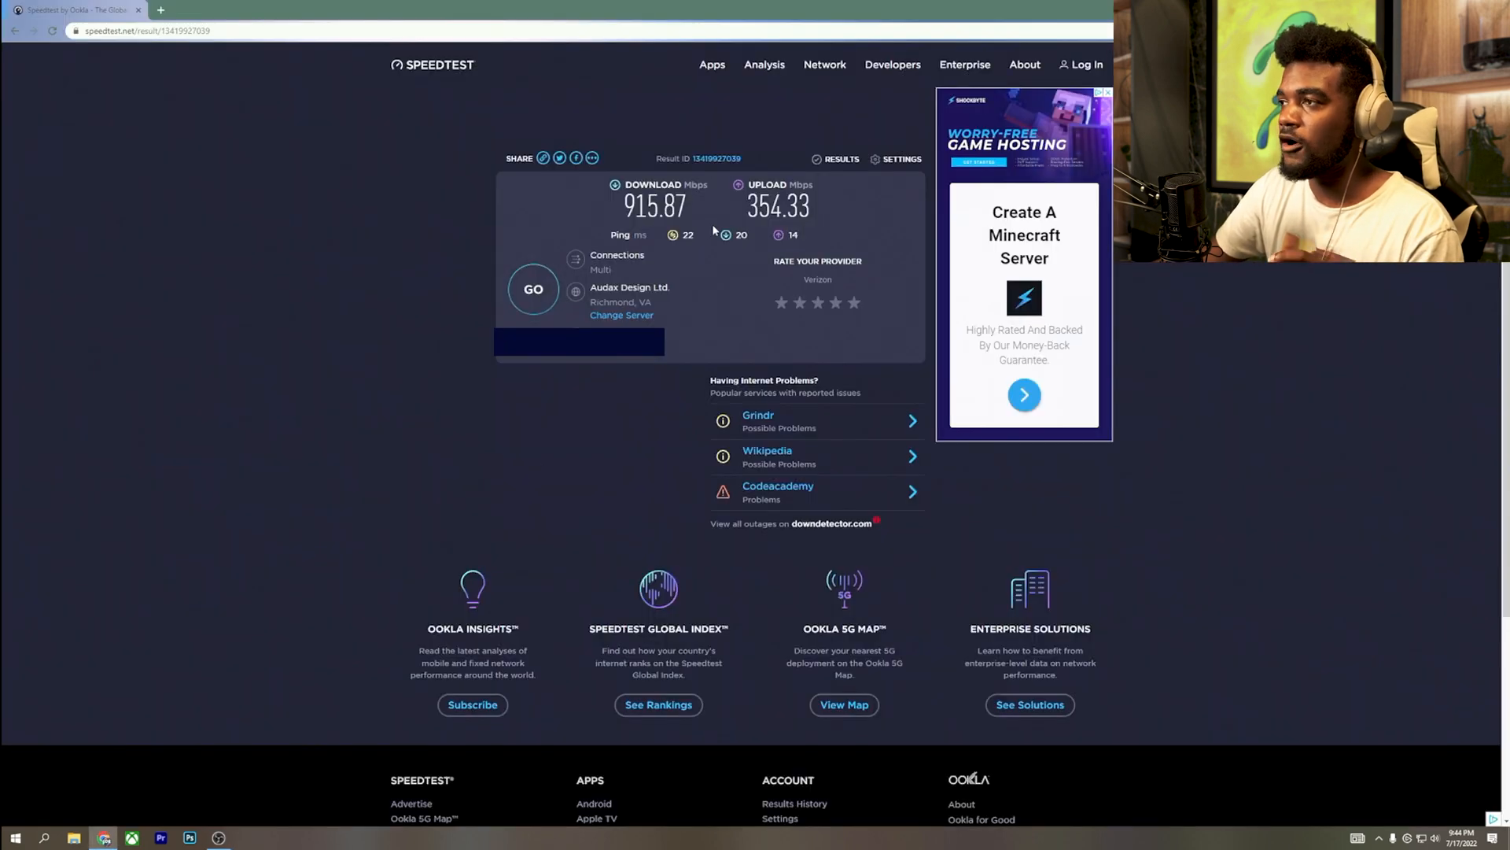
double_click(815, 206)
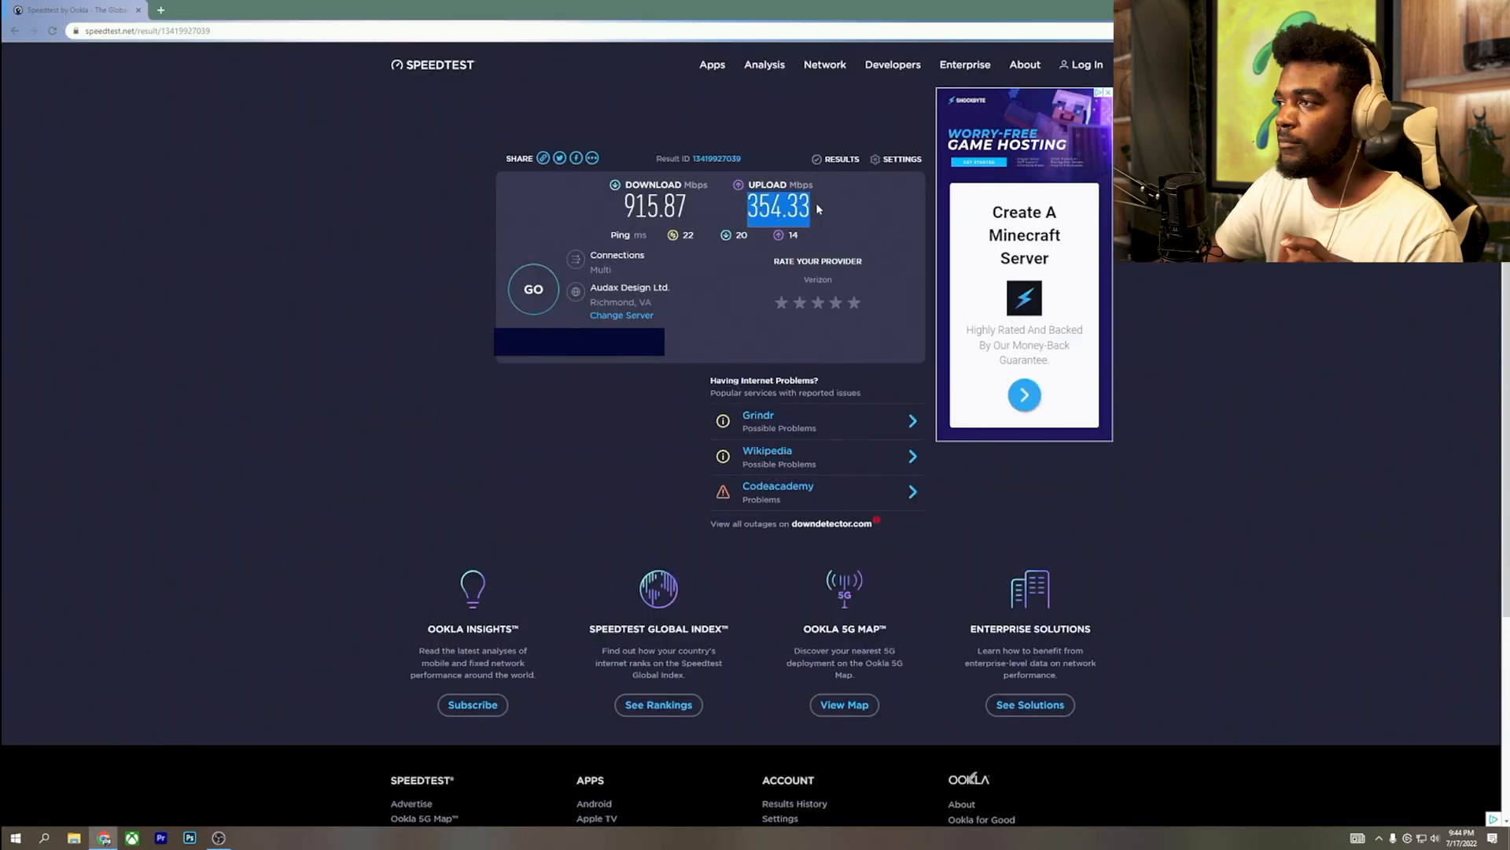
left_click(747, 212)
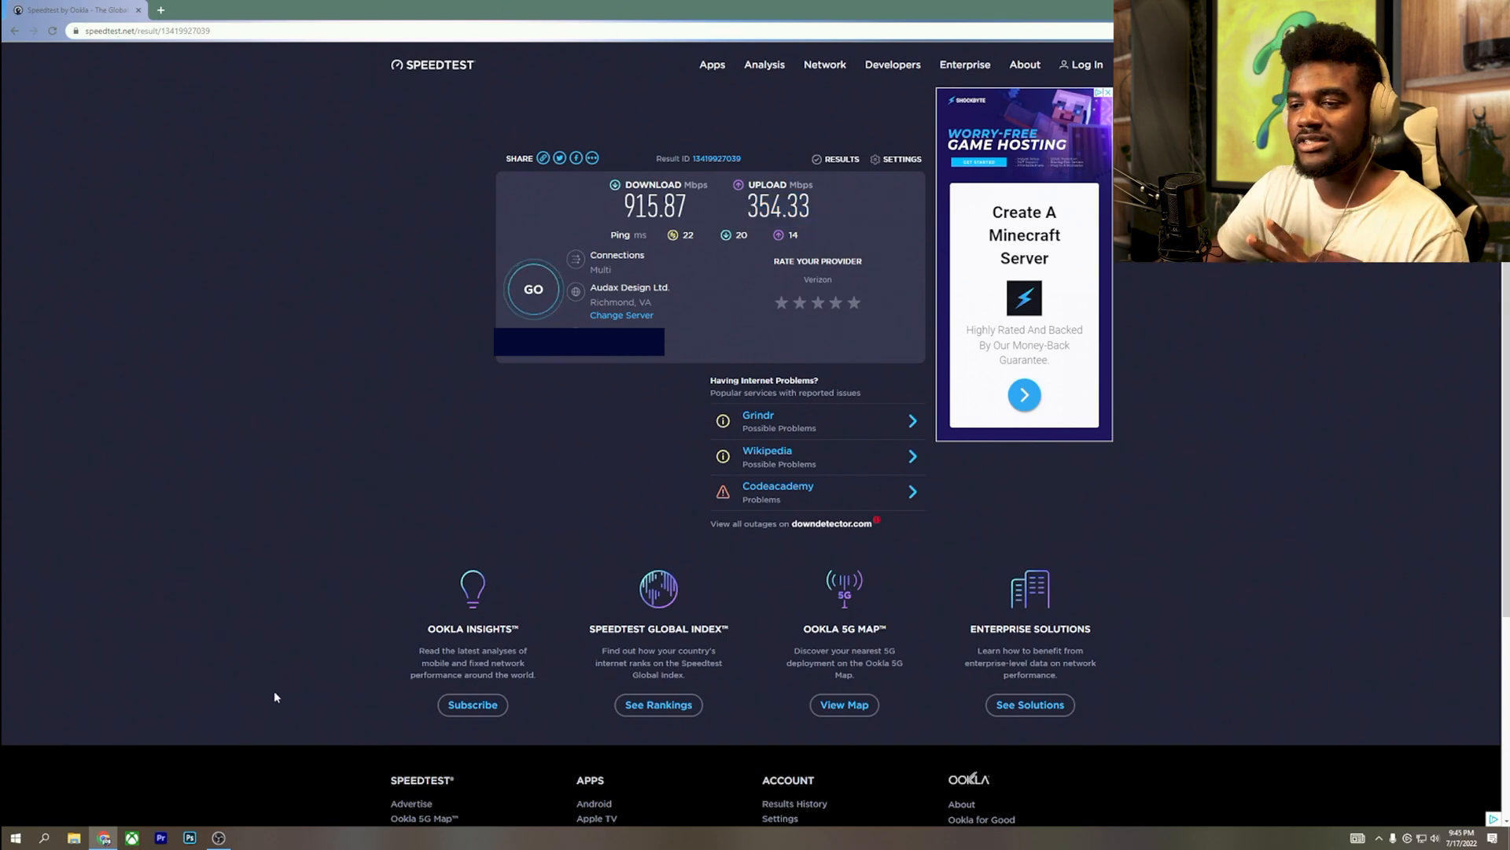
mouse_move(220, 839)
left_click(218, 790)
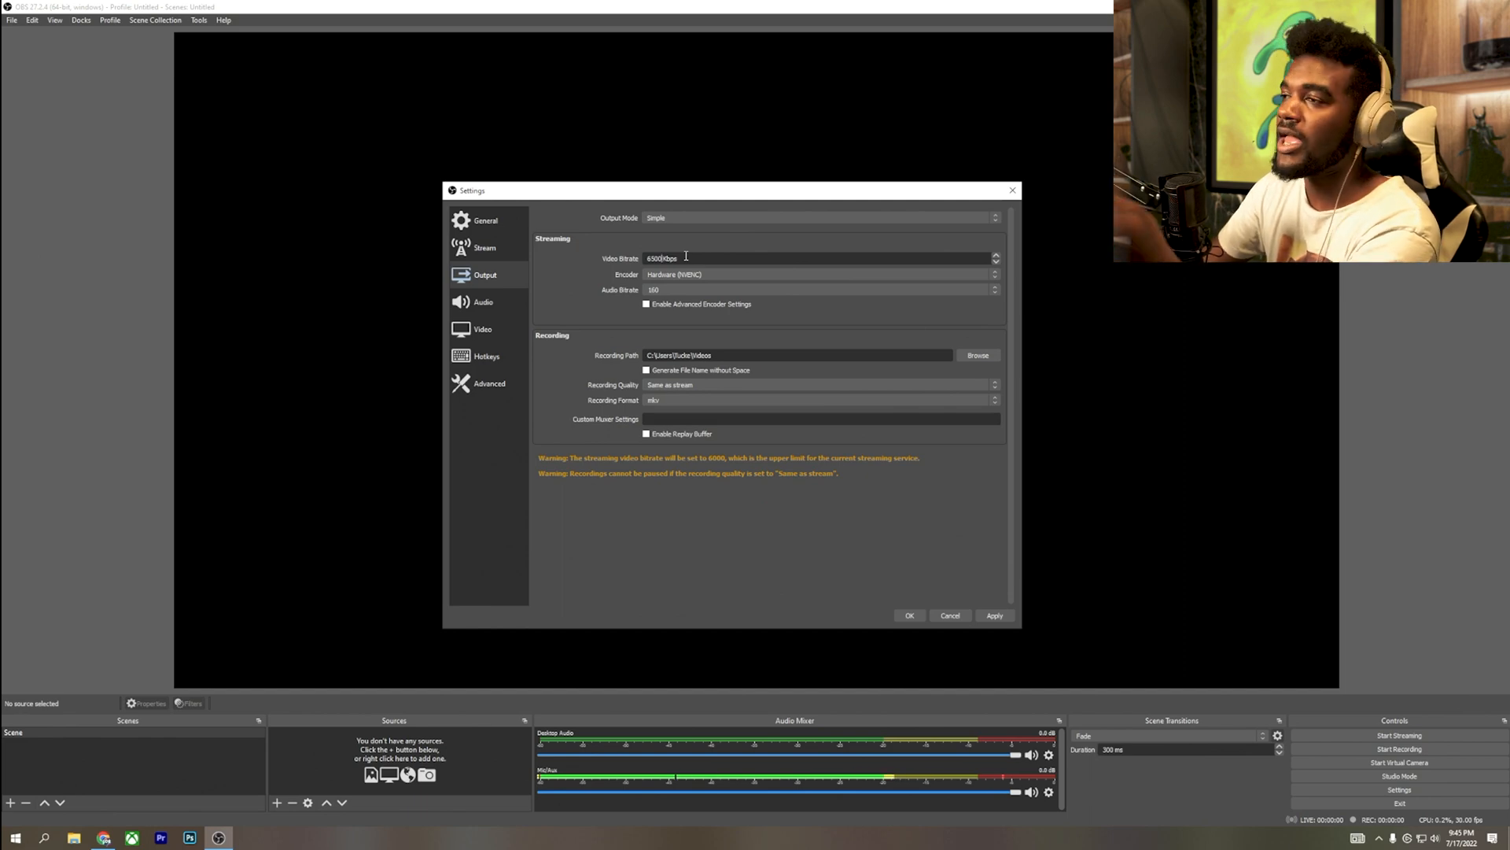
Review the streaming video bitrate and the encoder options, keeping Hardware (NVENC) selected.
left_click_drag(686, 256, 644, 258)
left_click(598, 265)
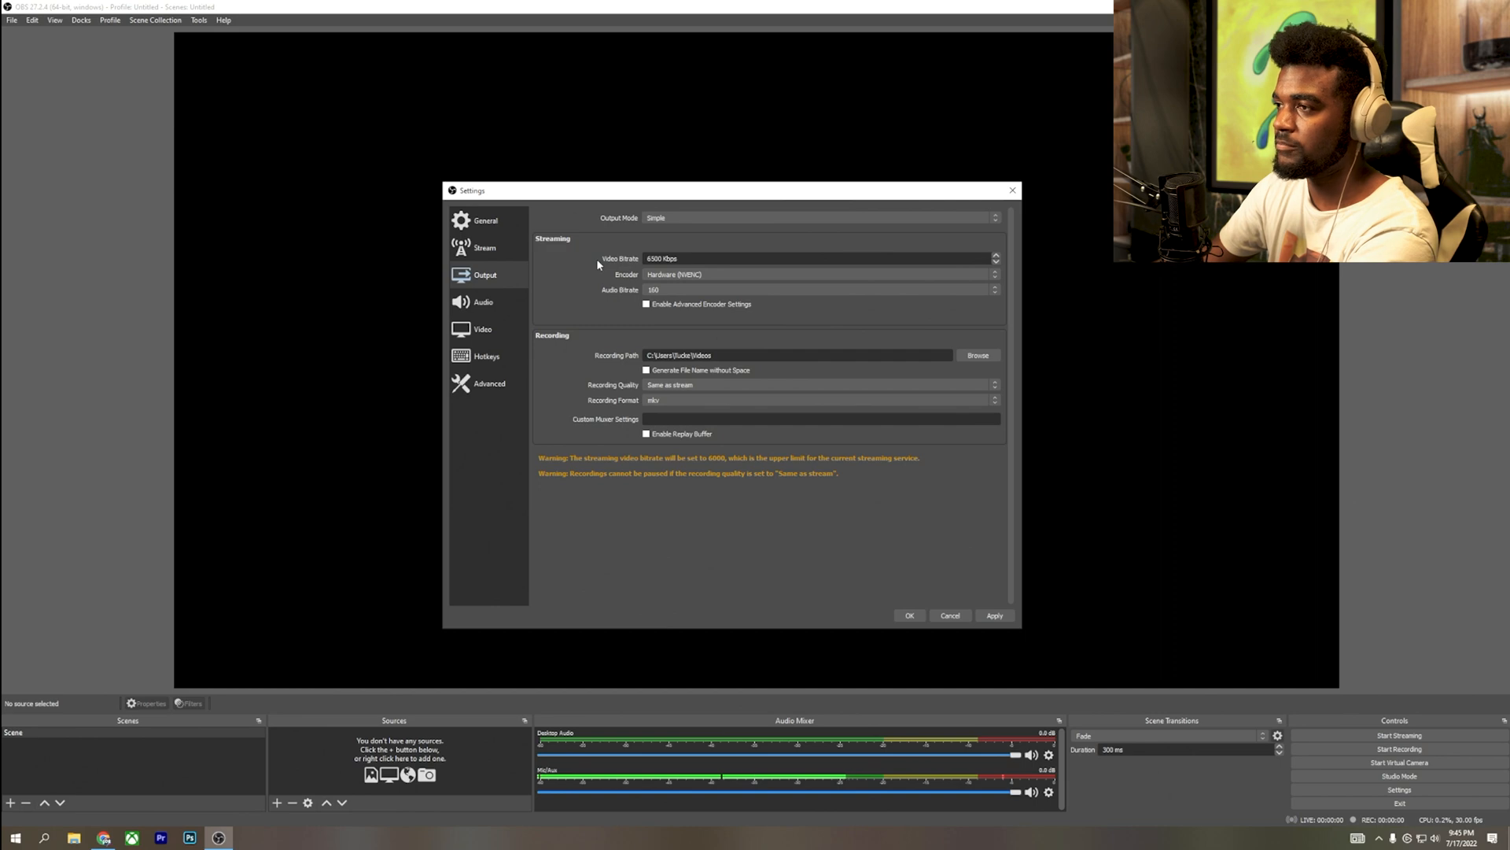
left_click(651, 278)
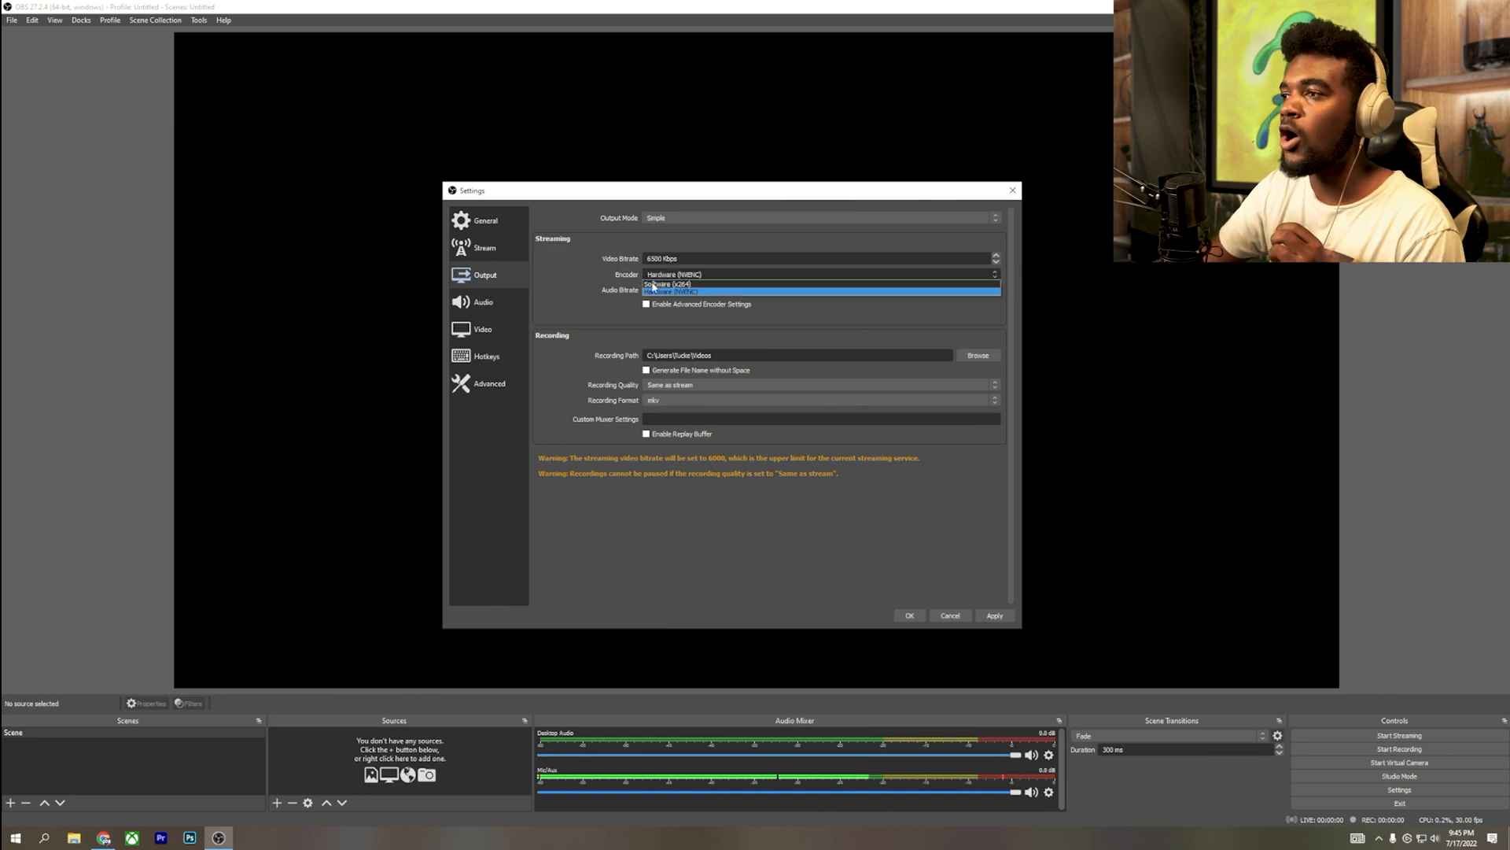
left_click(652, 290)
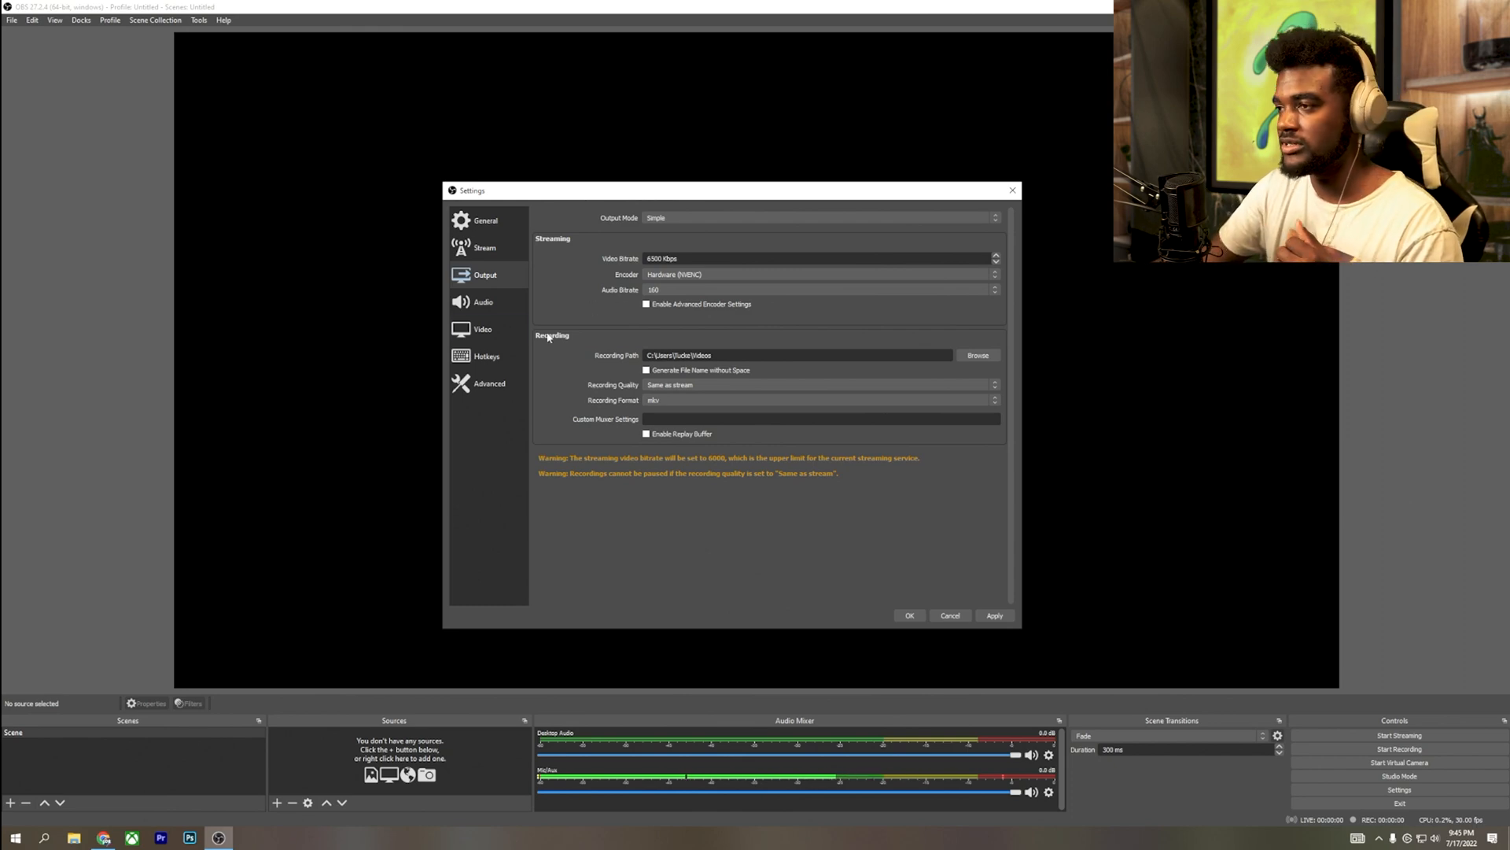
Review the global audio devices and the Video settings, keeping the Lanczos downscale filter and the common FPS value of 60.
left_click(496, 299)
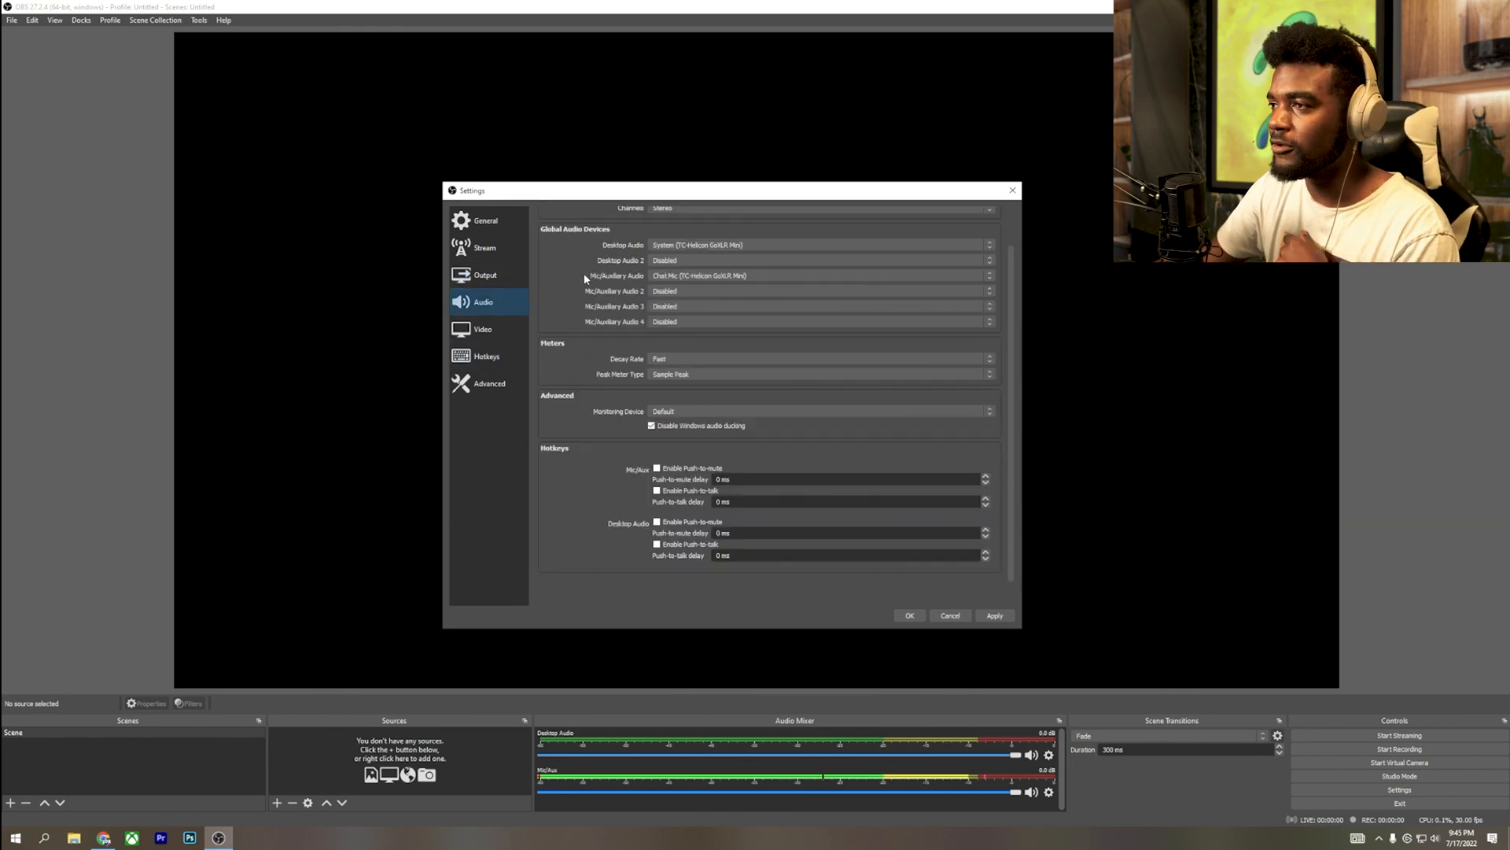
scroll(583, 275, "up", 1)
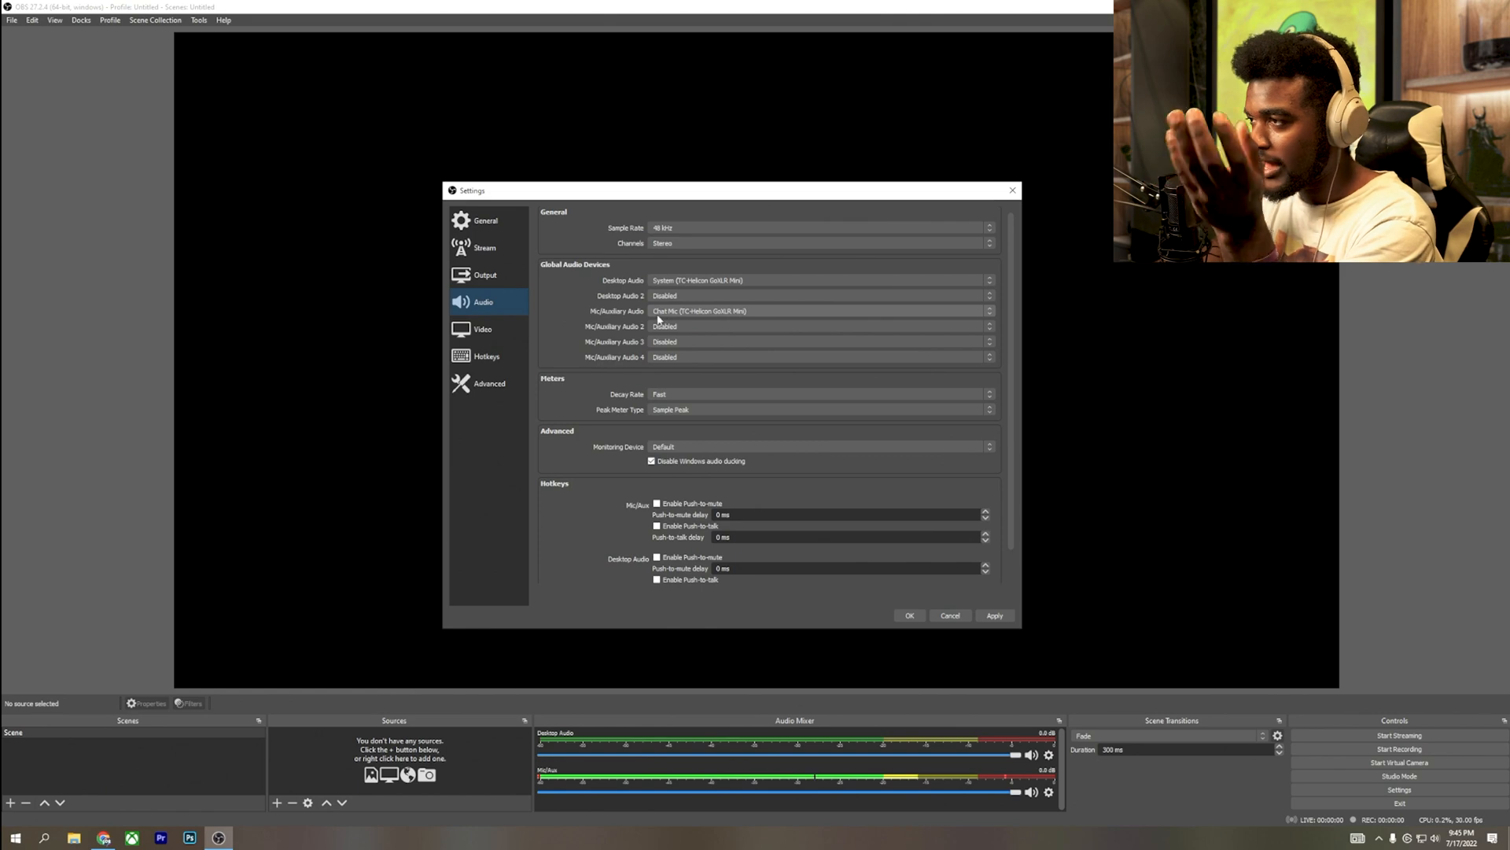
left_click(508, 335)
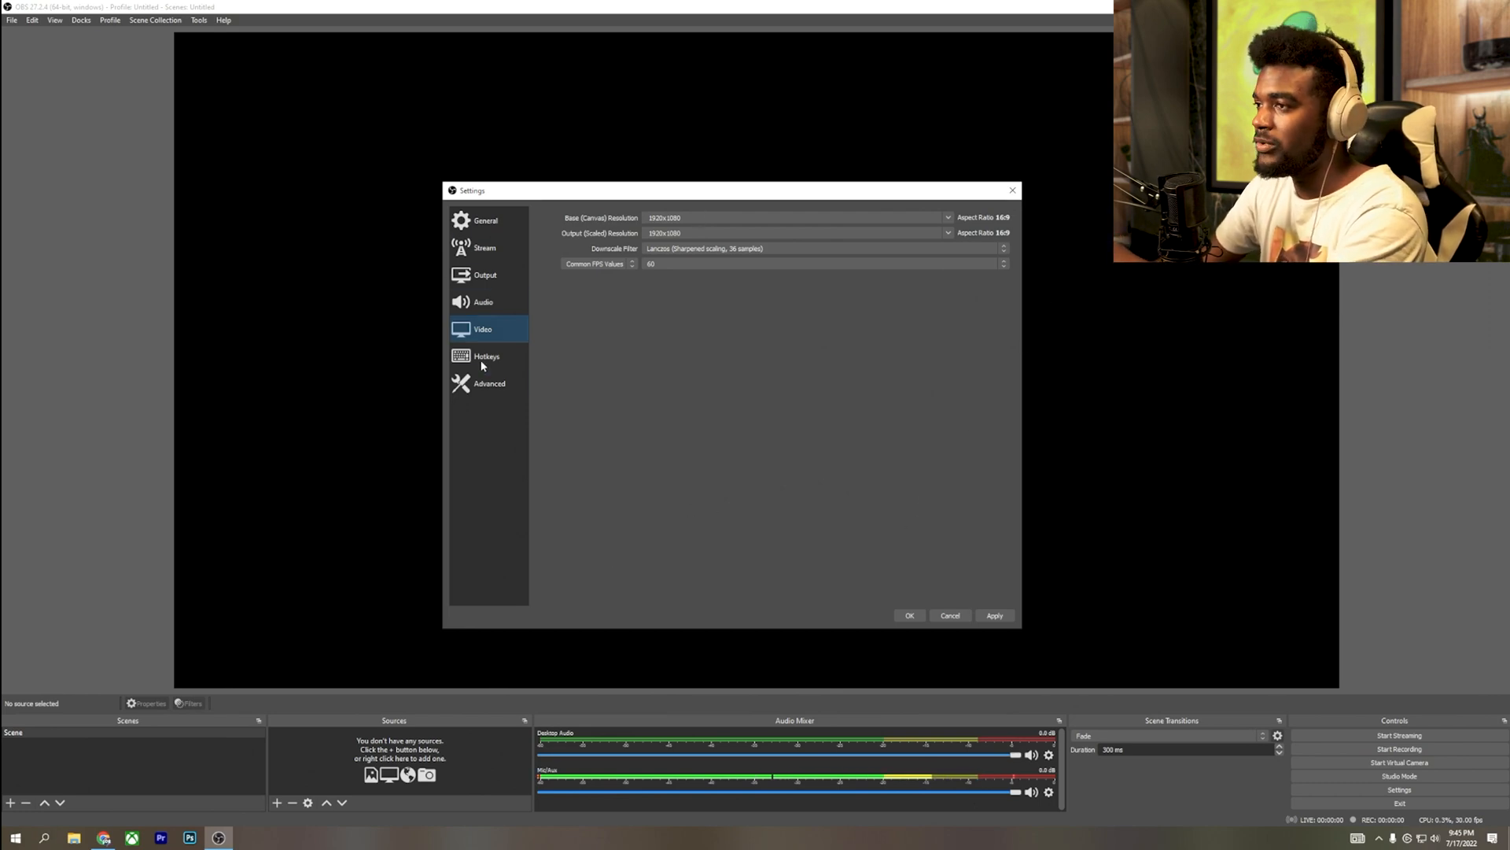
left_click(685, 252)
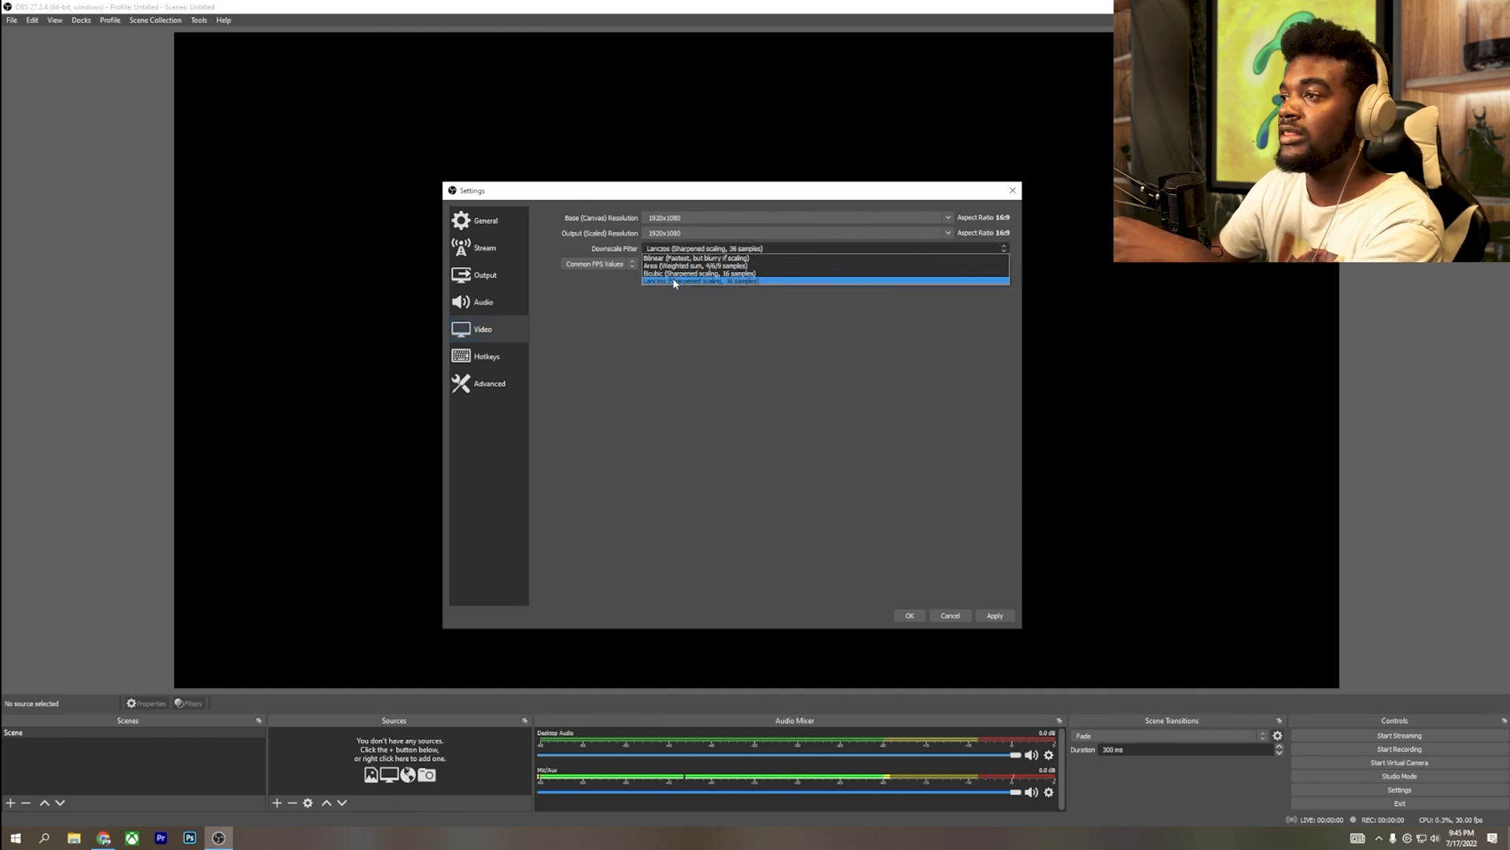
left_click(674, 282)
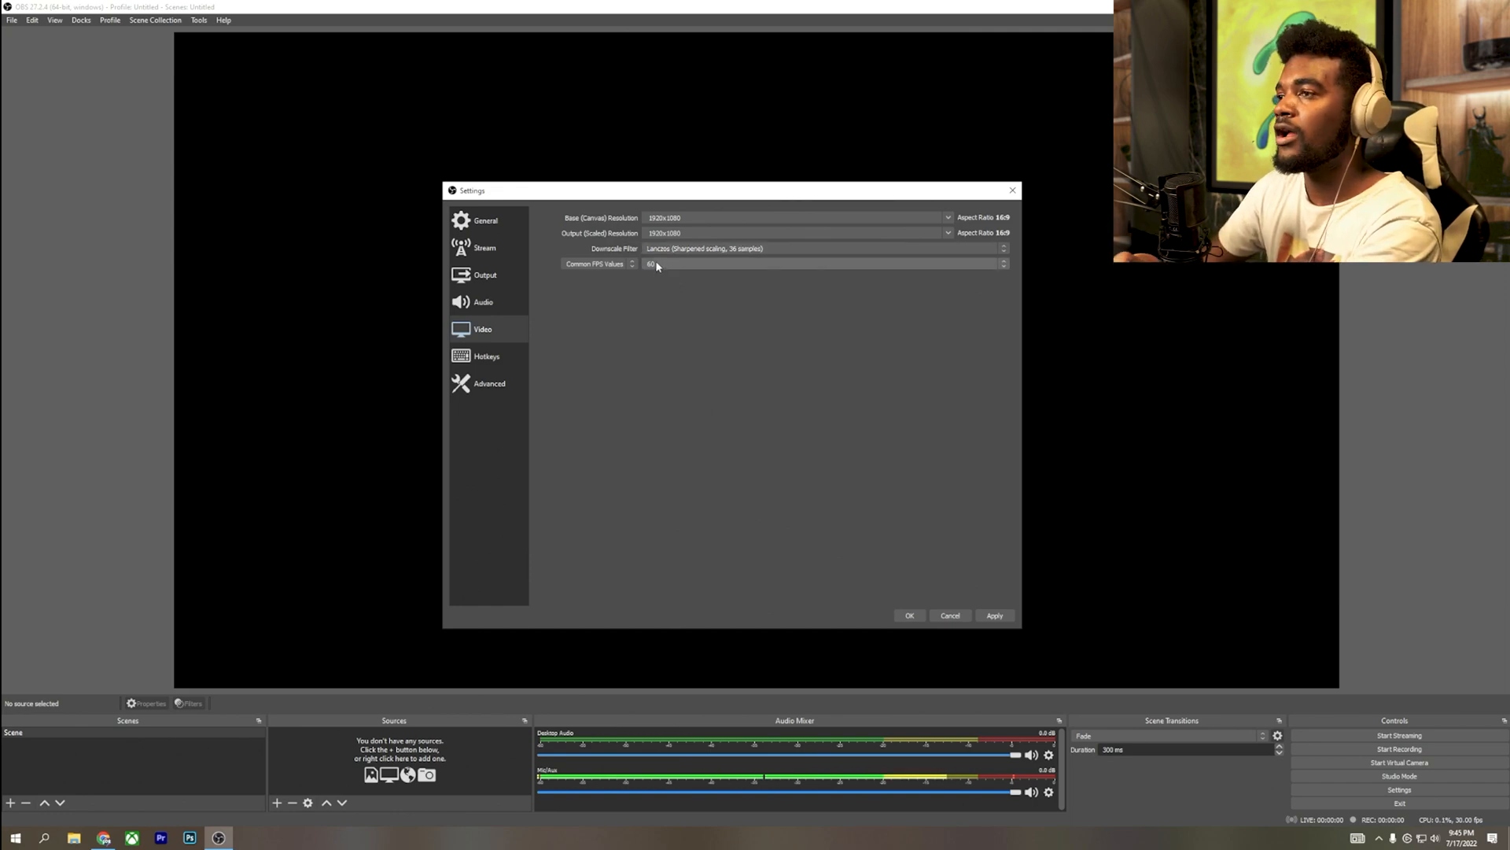
left_click(657, 266)
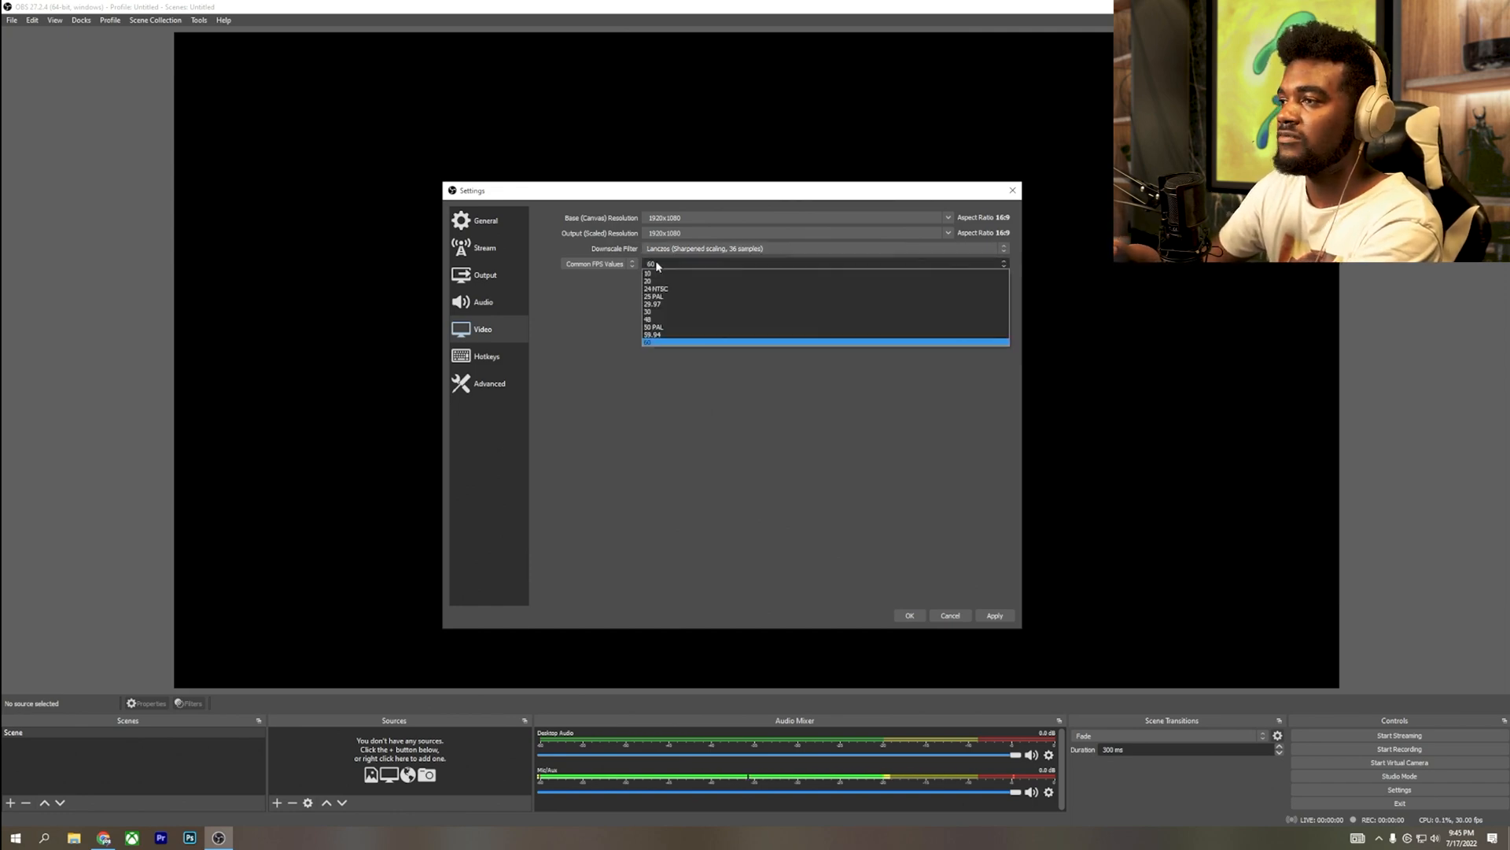
left_click(649, 343)
left_click(595, 264)
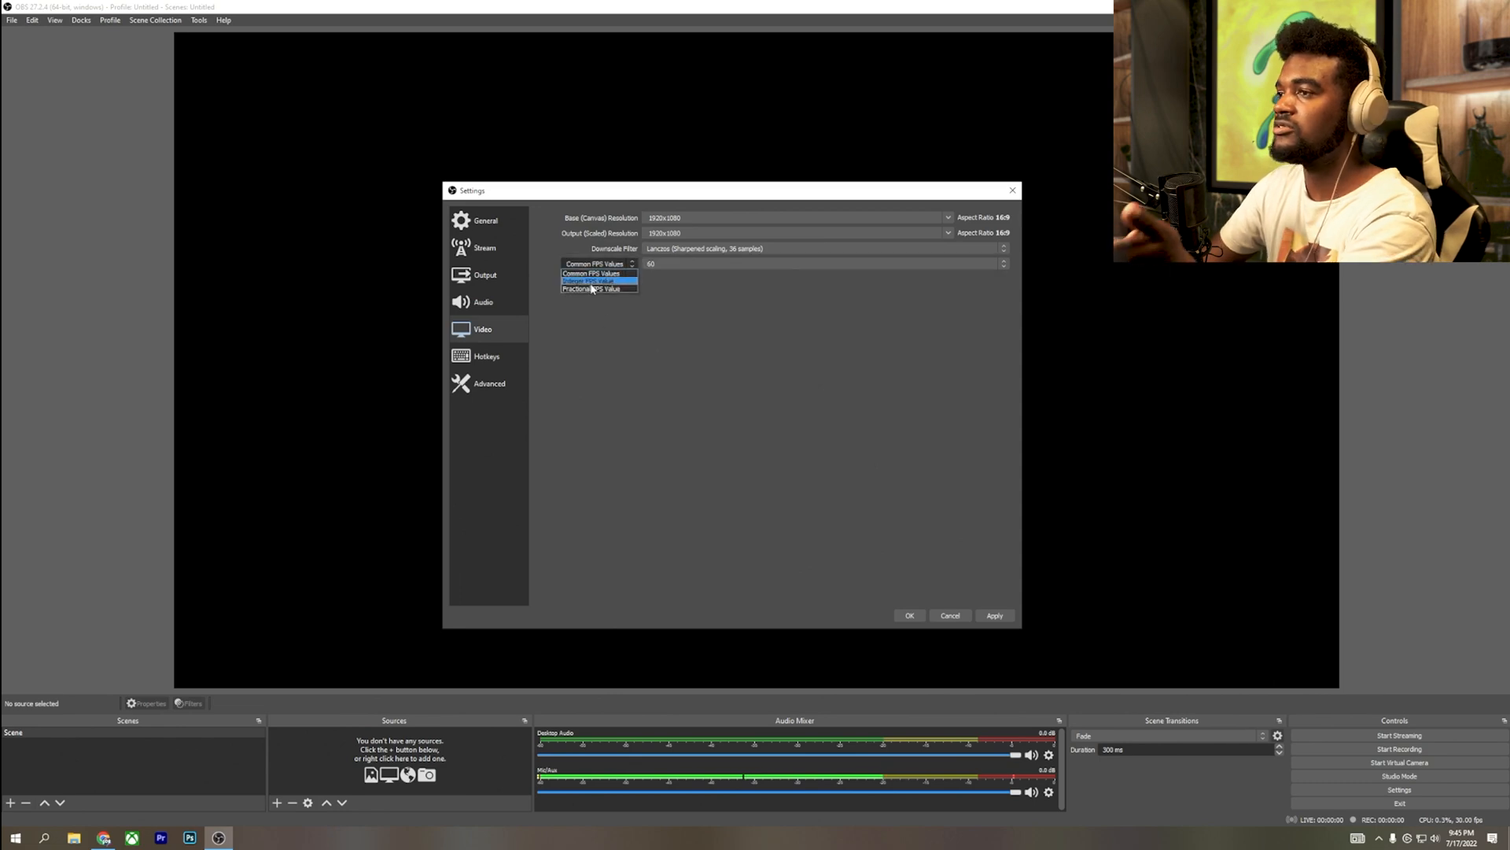
left_click(657, 271)
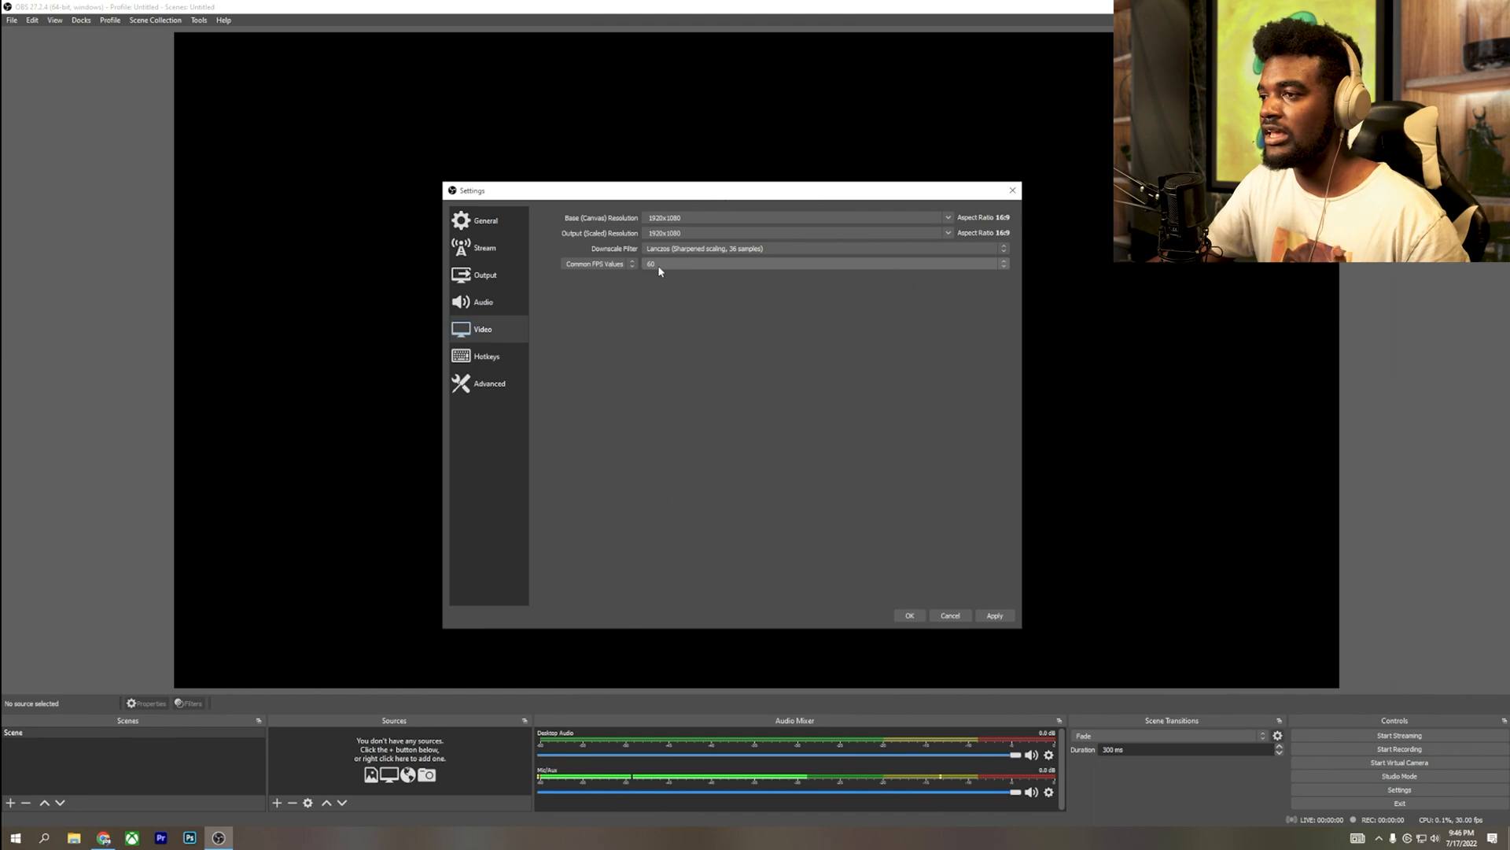
Check the process priority in the Advanced settings, then apply all settings and close the Settings window.
left_click(492, 384)
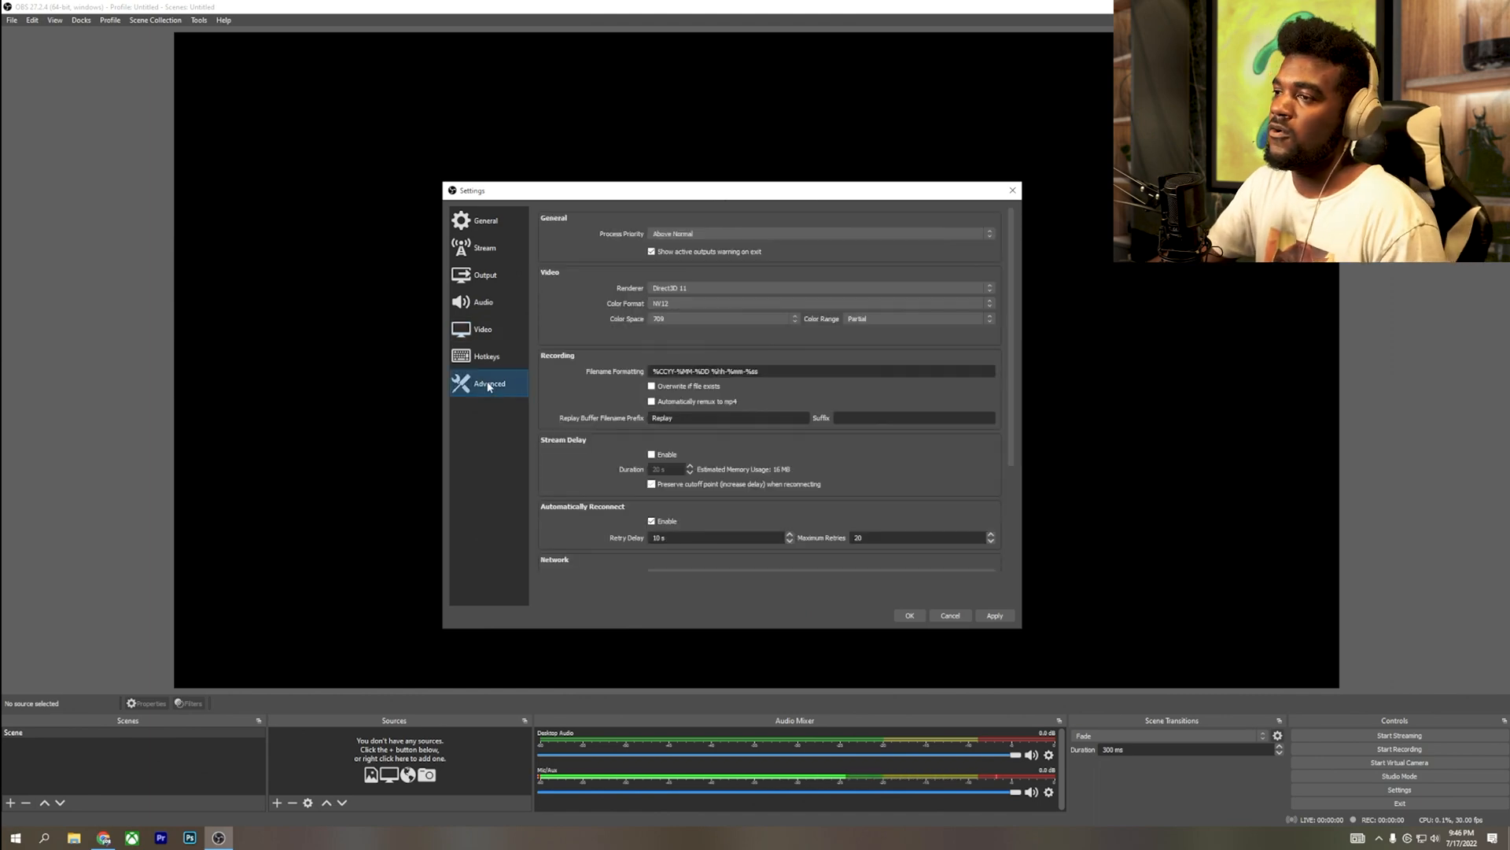
left_click(666, 236)
left_click(594, 243)
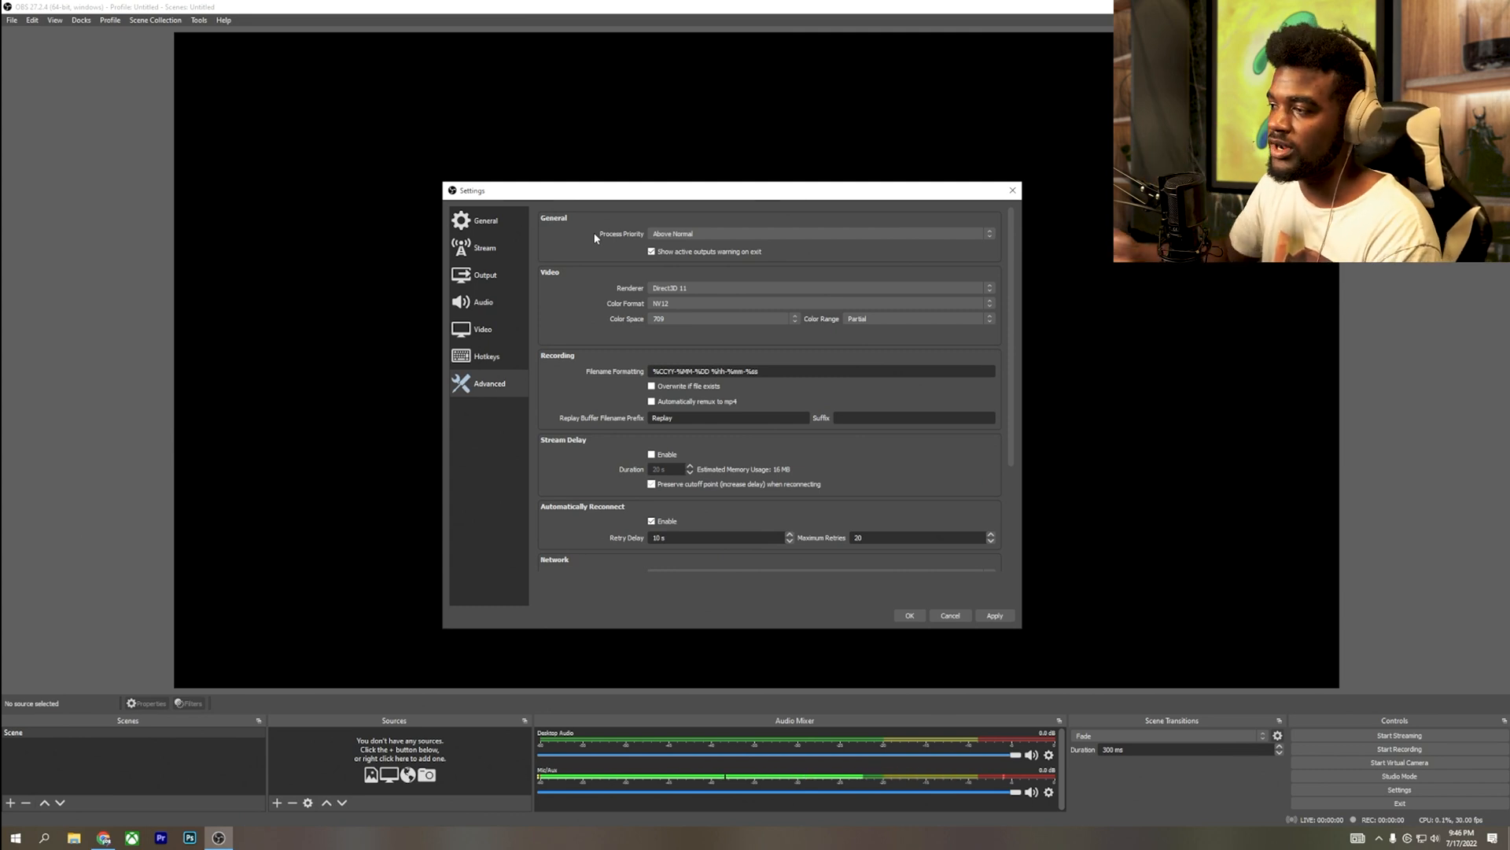
left_click(983, 618)
left_click(910, 615)
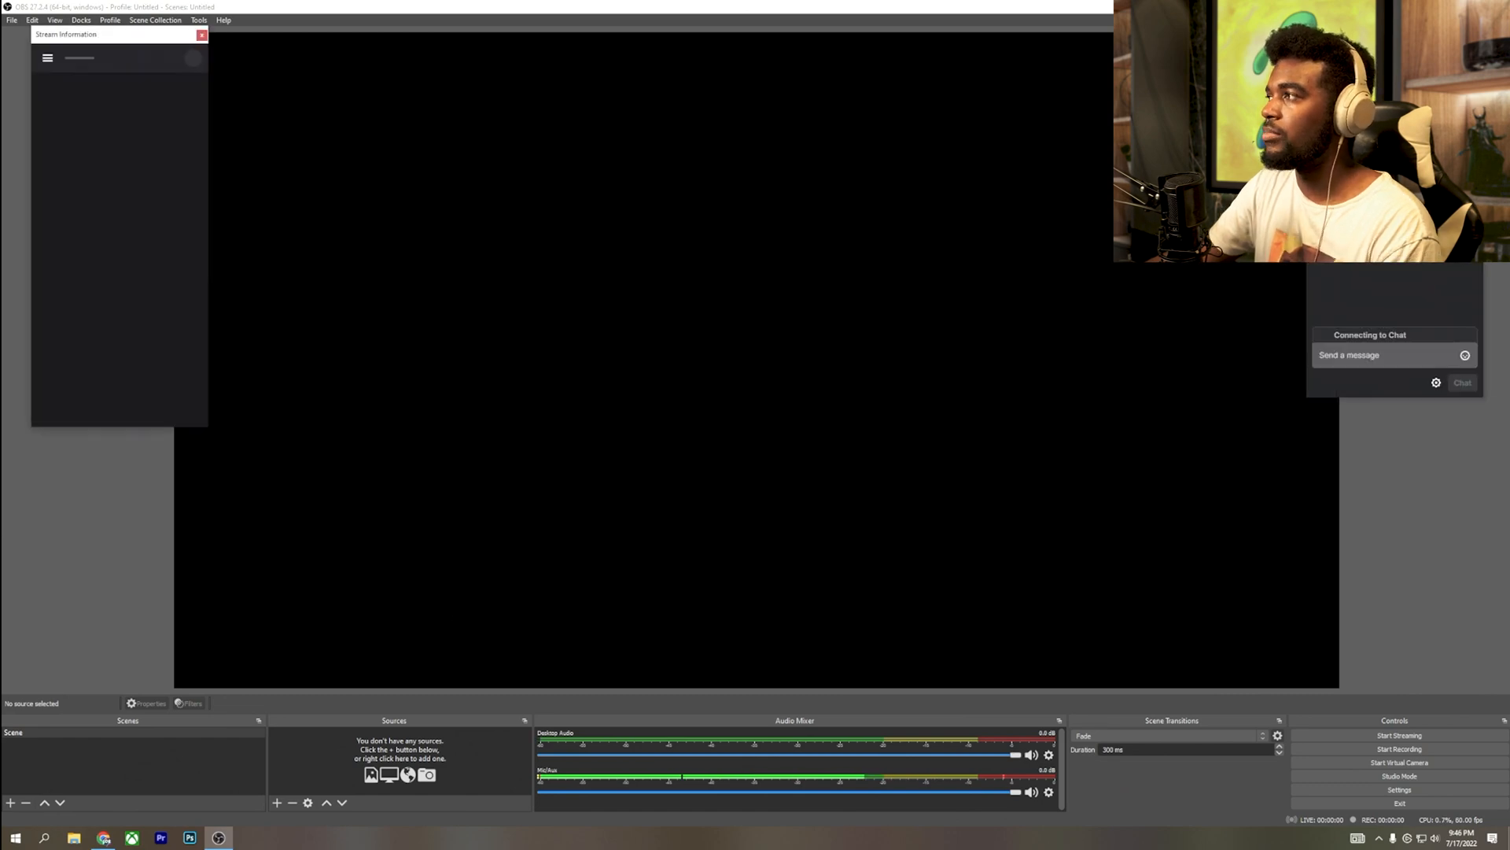
Close the floating Twitch chat and Stream Information docks and dismiss their closing notices.
left_click(1477, 35)
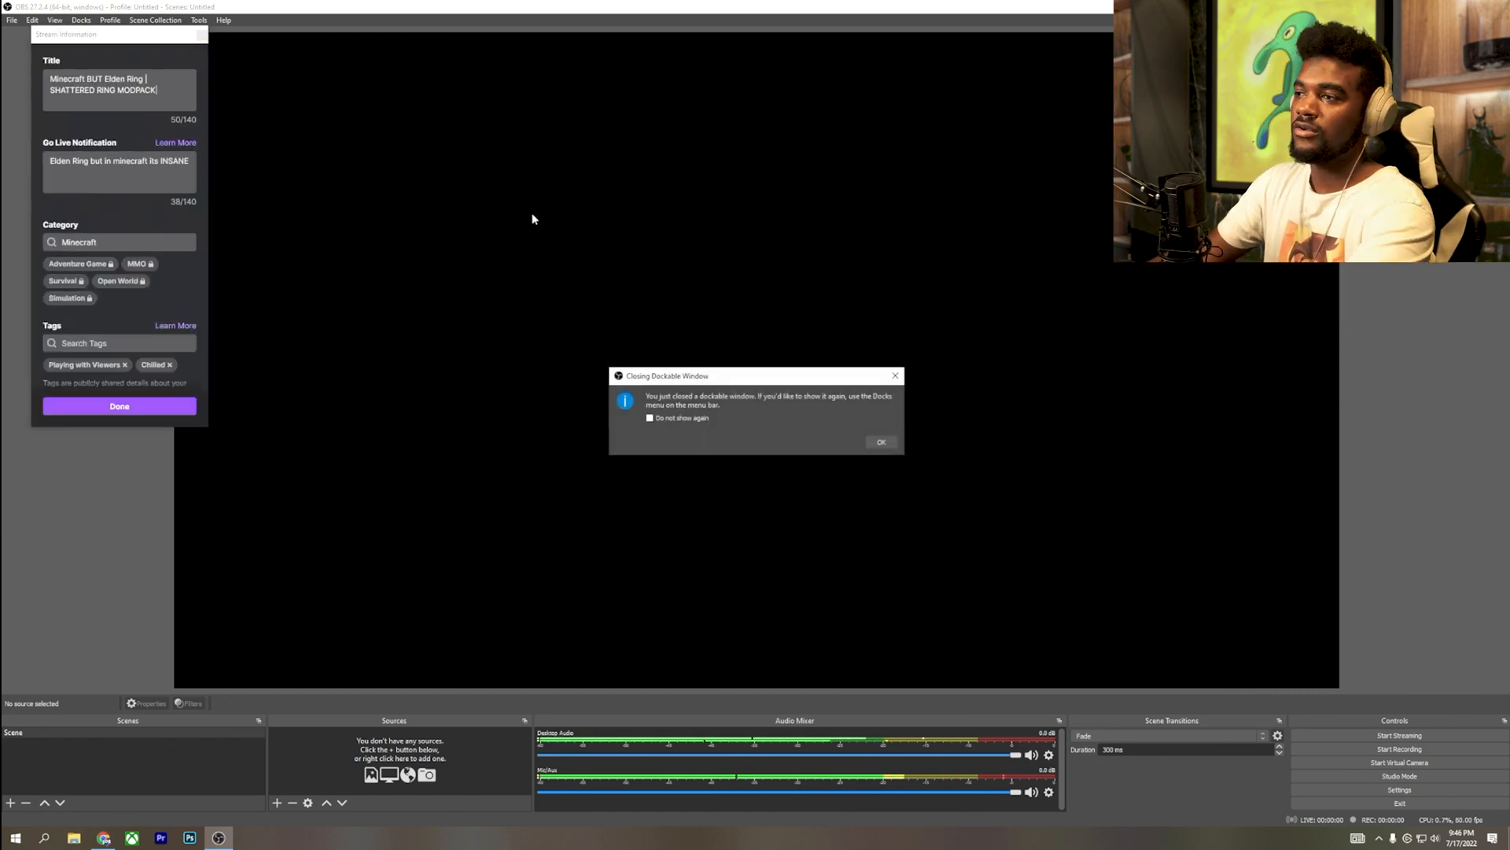
left_click(875, 441)
mouse_move(180, 40)
left_mouse_down()
mouse_move(102, 110)
mouse_move(59, 112)
mouse_move(152, 118)
mouse_move(188, 55)
left_mouse_up()
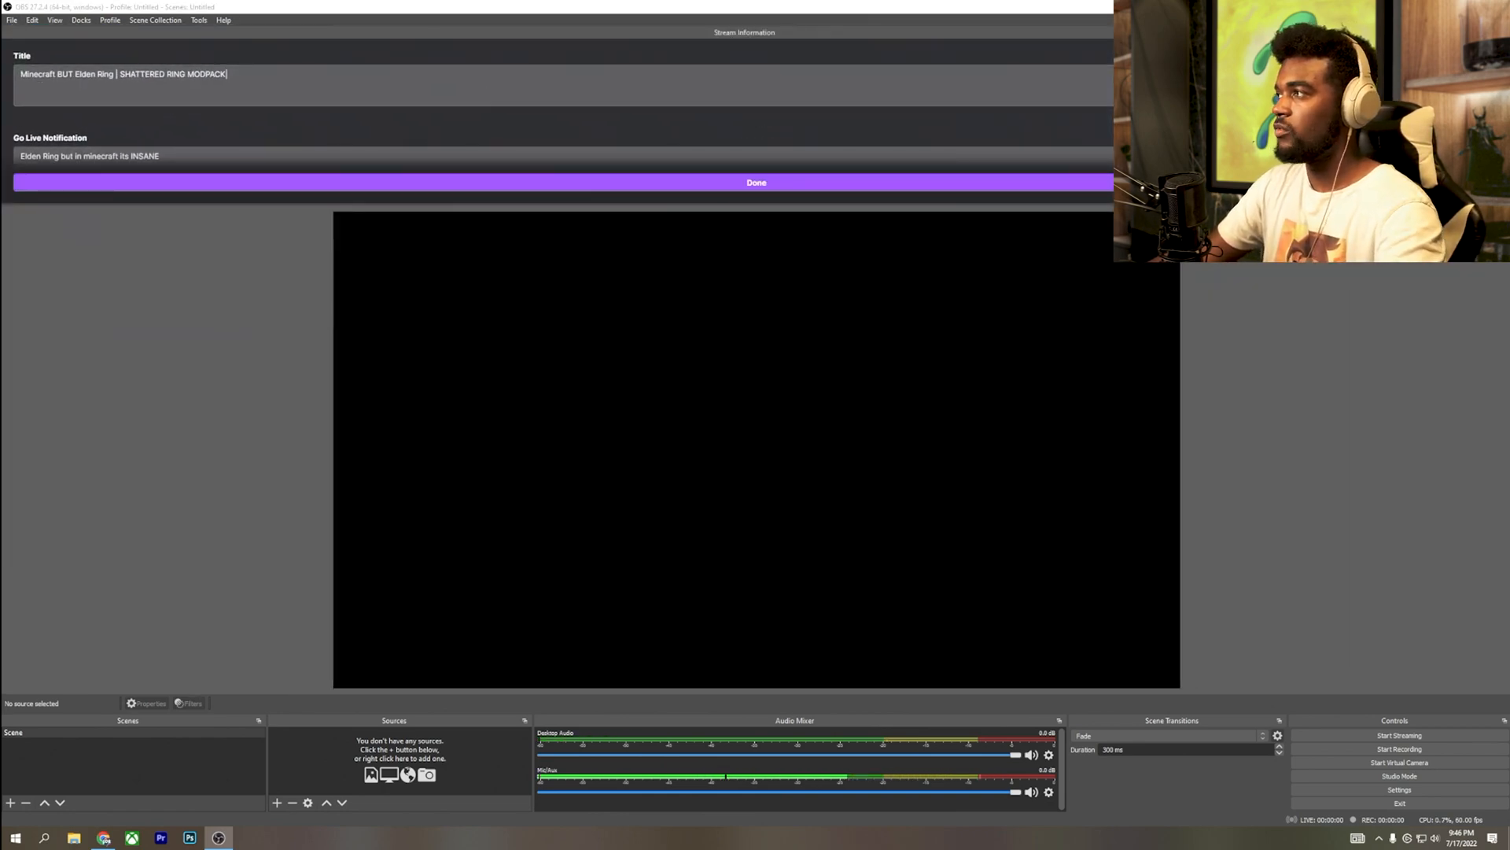
left_click(1504, 33)
left_click(881, 441)
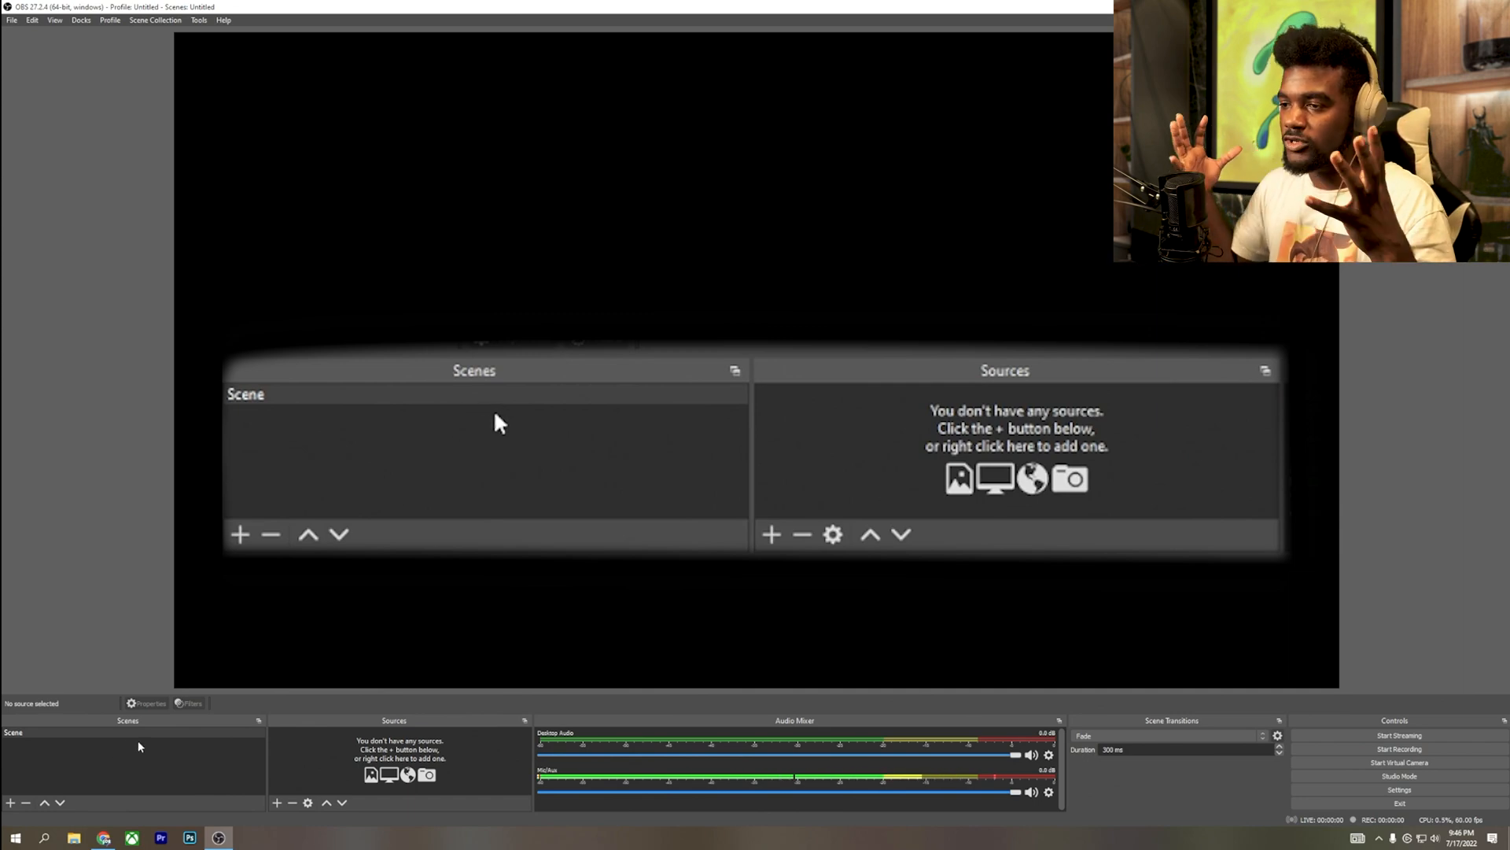
Add a new source named Game Capture to the scene.
left_click(277, 803)
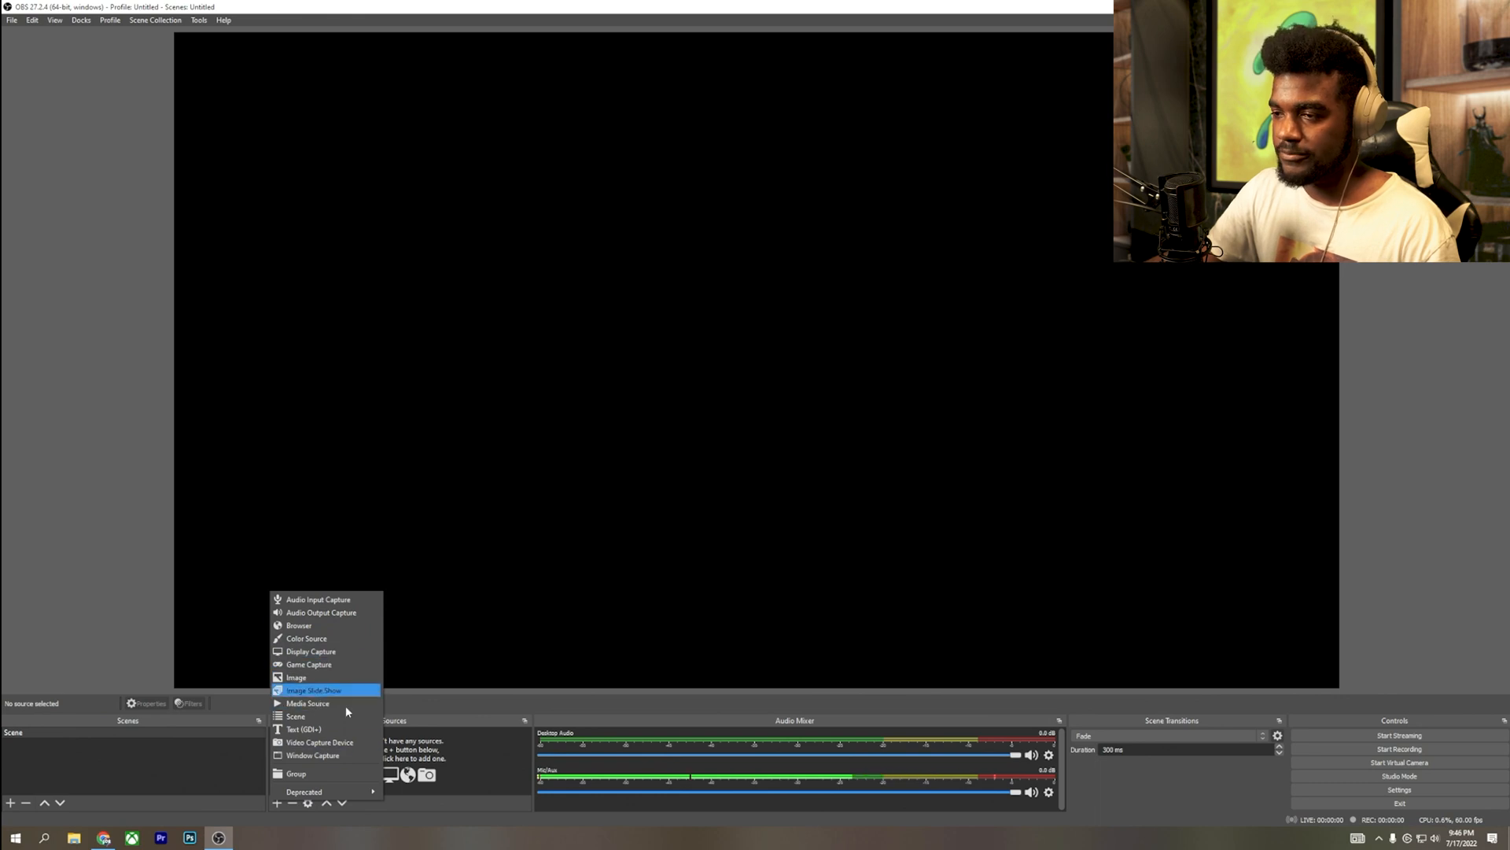
left_click(413, 754)
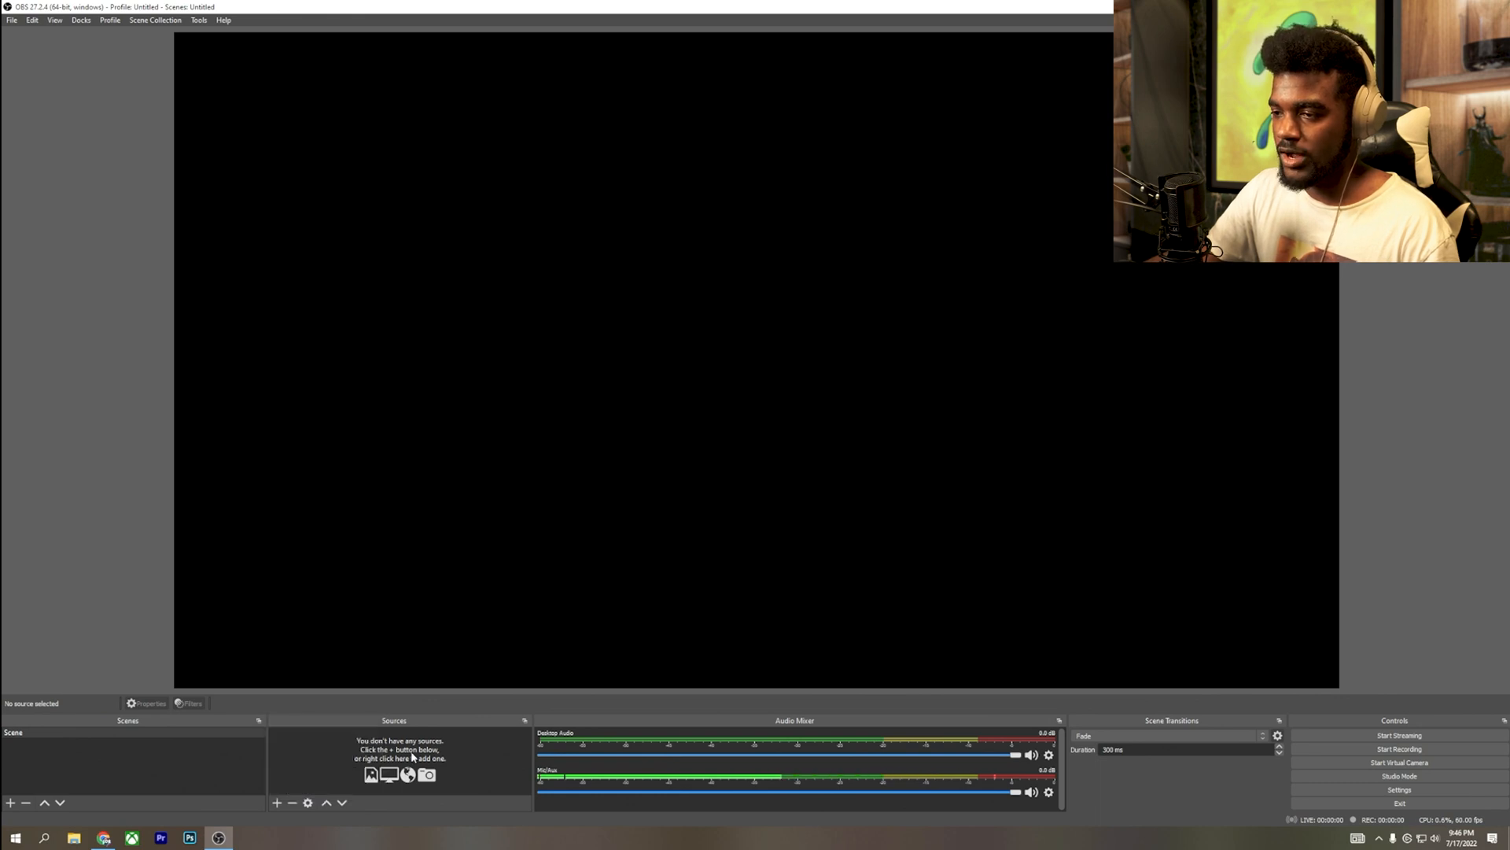
left_click(278, 809)
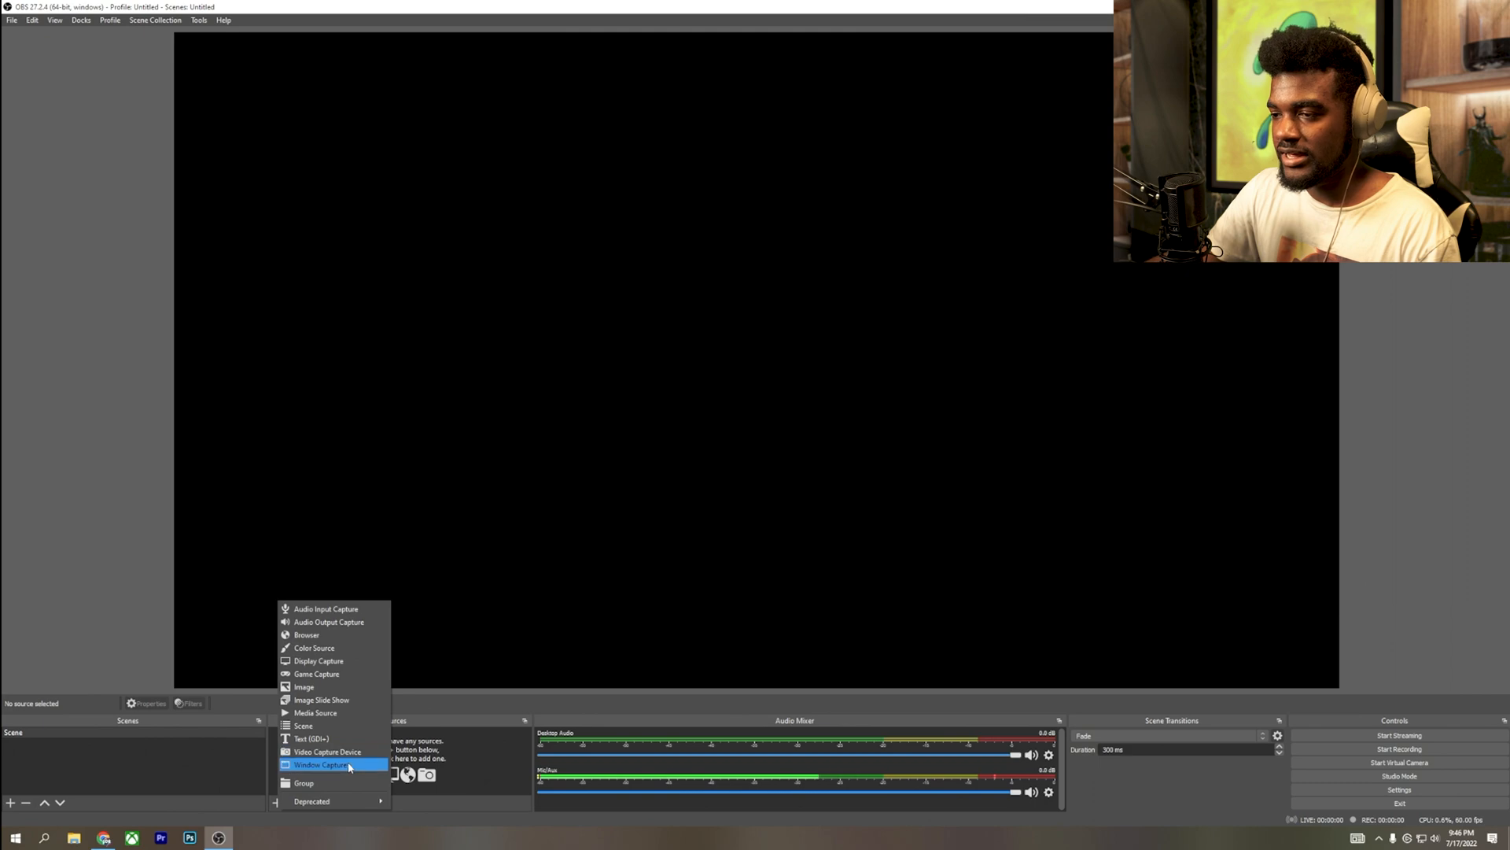
left_click(335, 673)
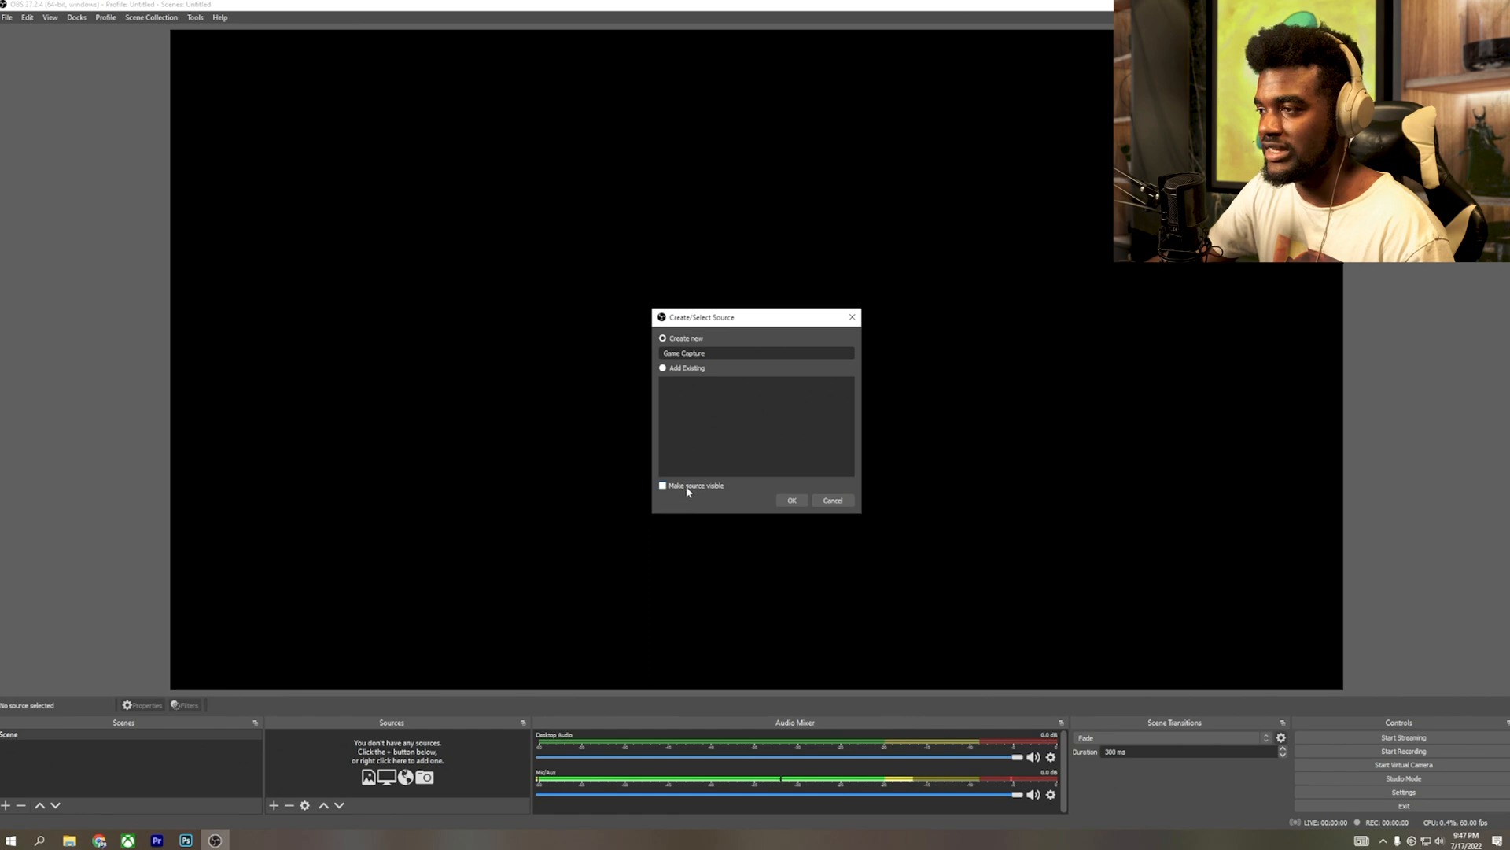
left_click(788, 501)
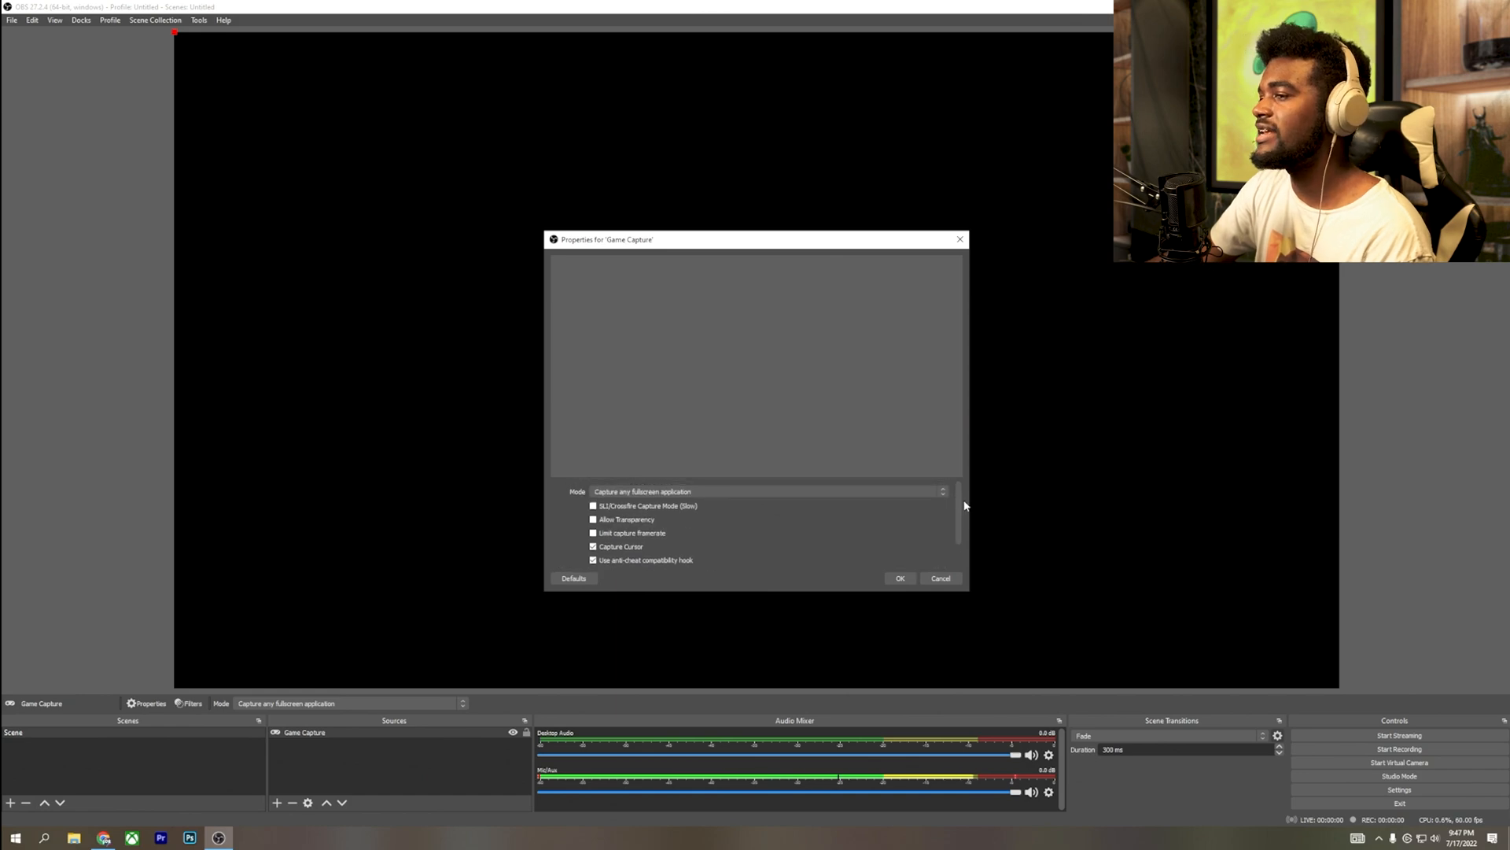
Set the Game Capture mode to Capture specific window, check the windows available for capture, and accept the source properties.
left_click(877, 495)
left_click(688, 488)
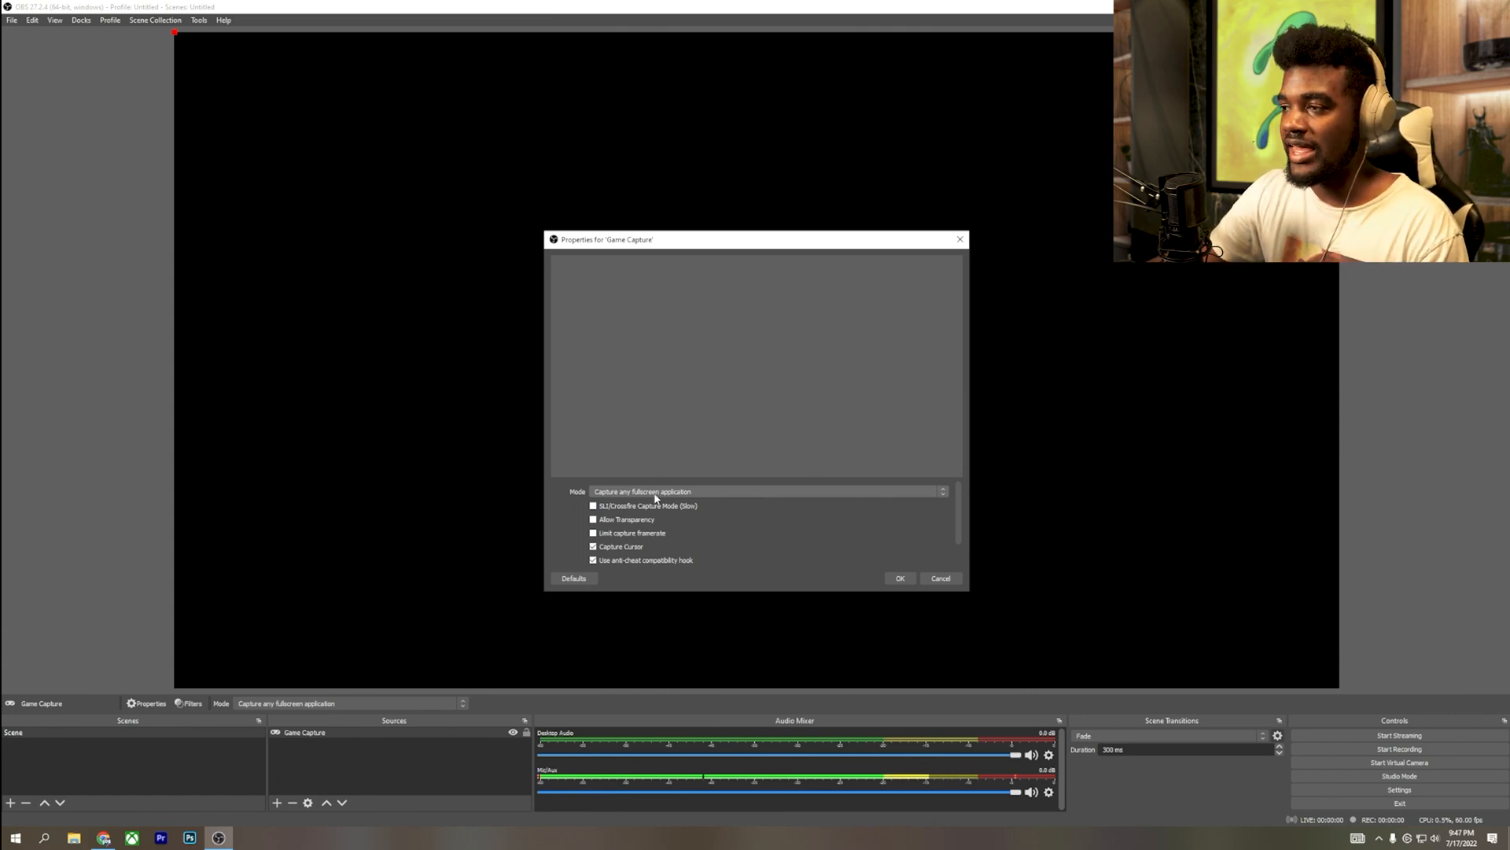
left_click(655, 493)
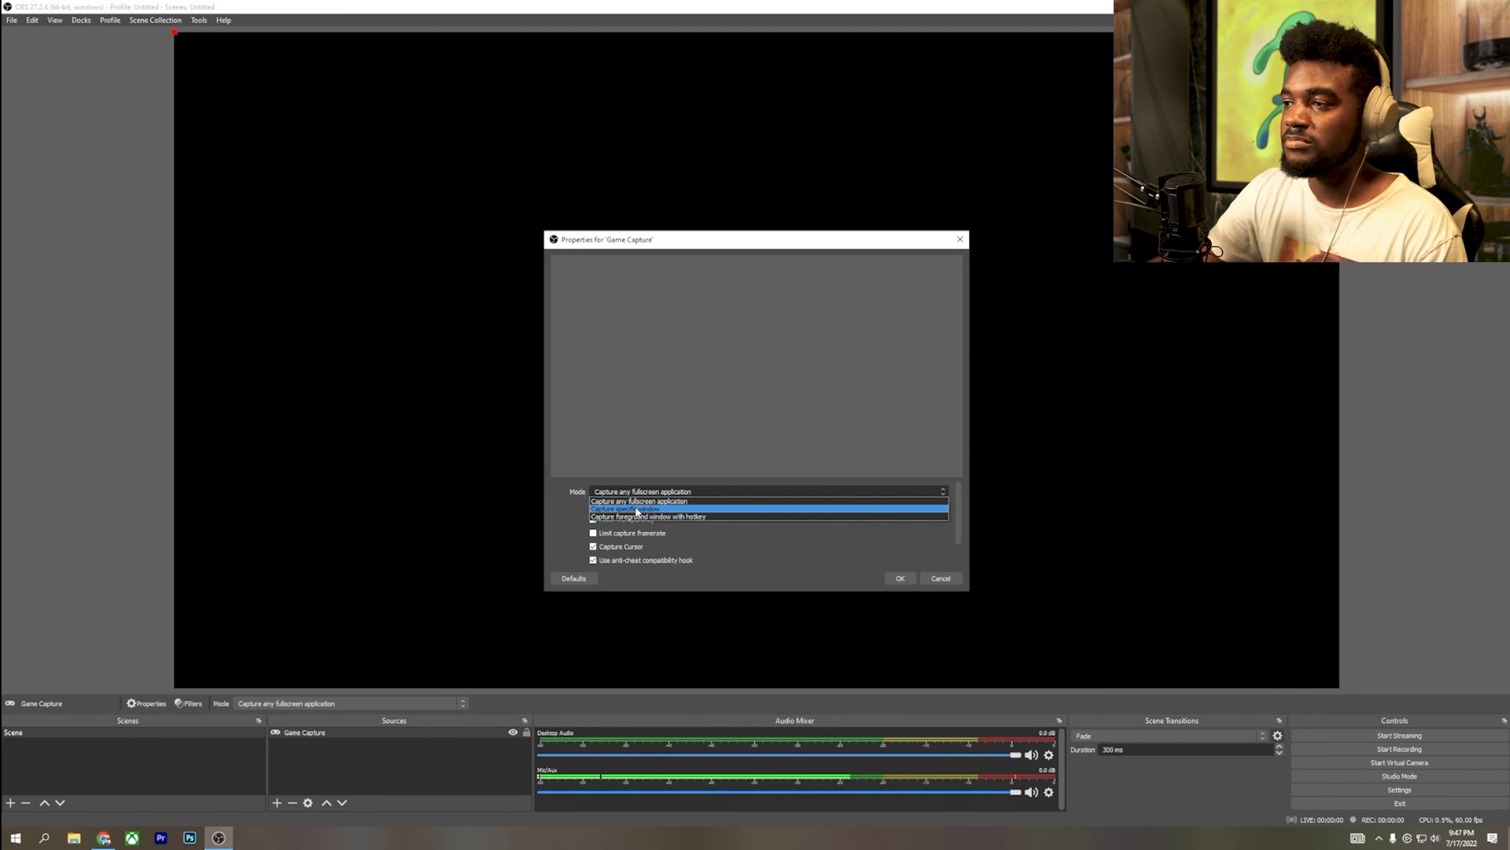
left_click(637, 509)
left_click(889, 508)
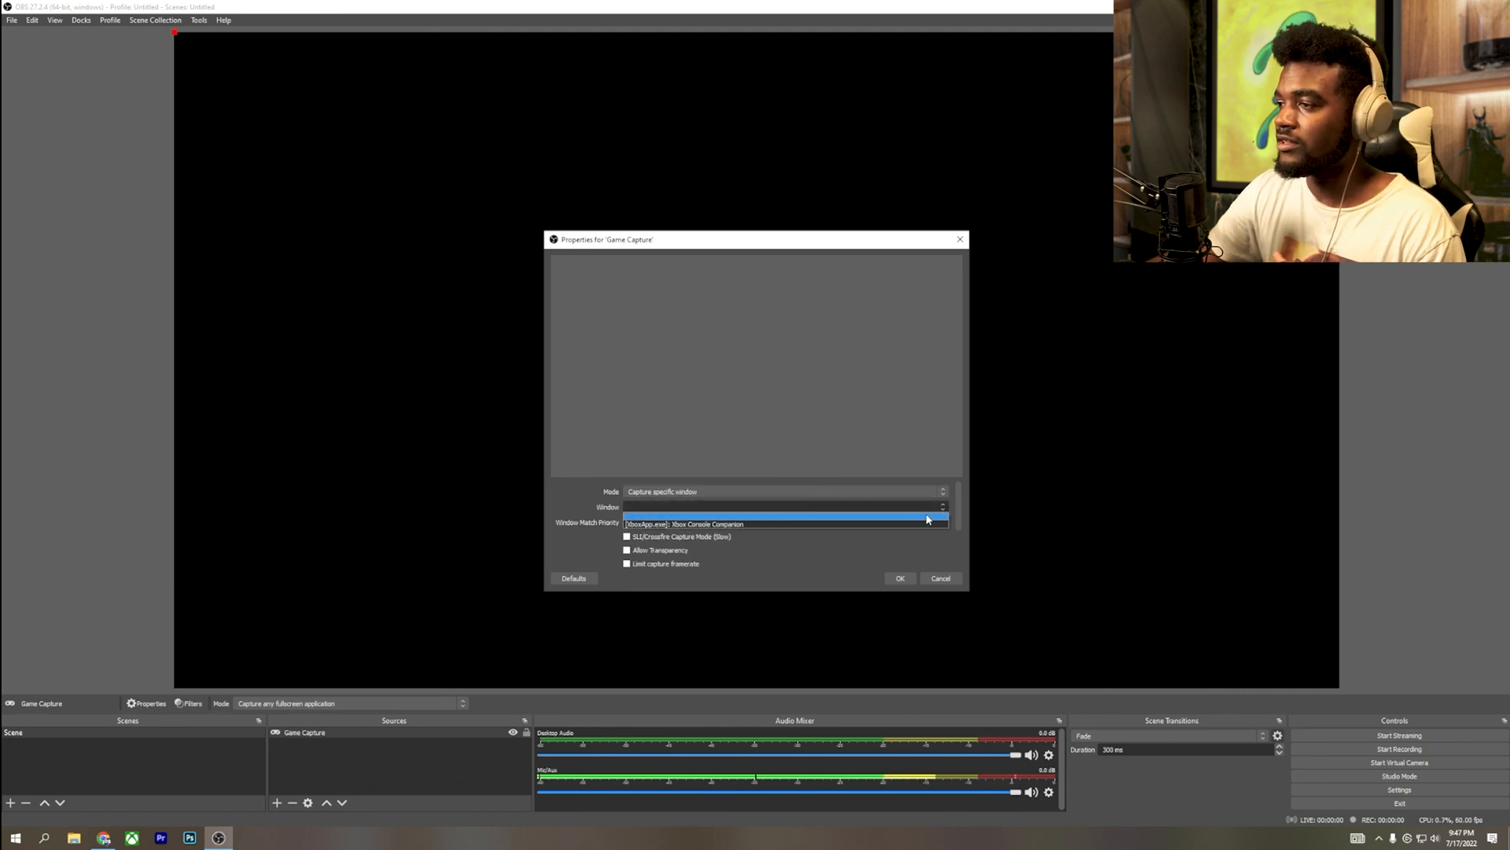
left_click(814, 462)
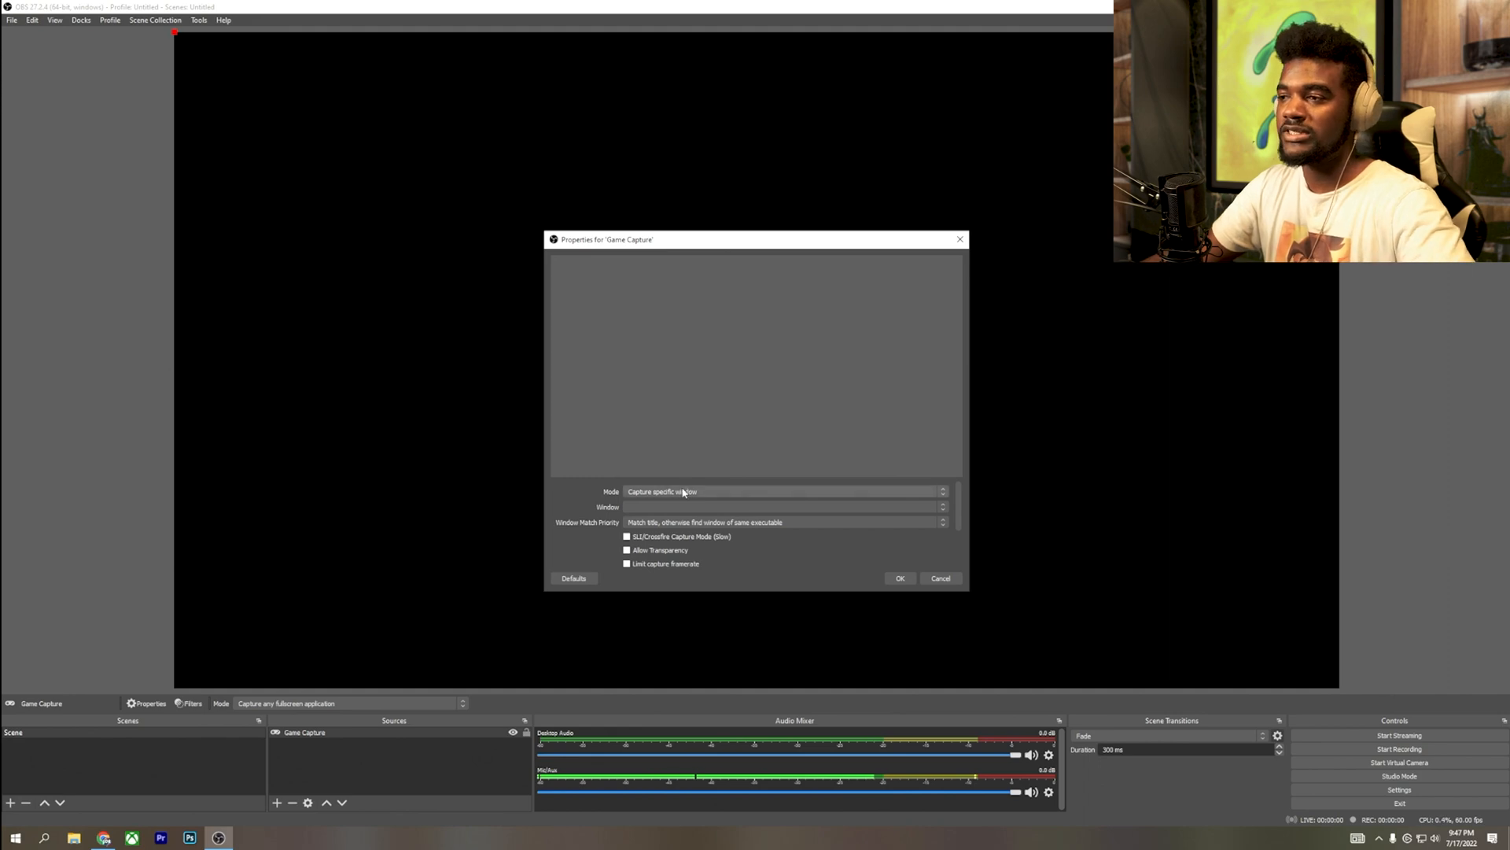
left_click(717, 512)
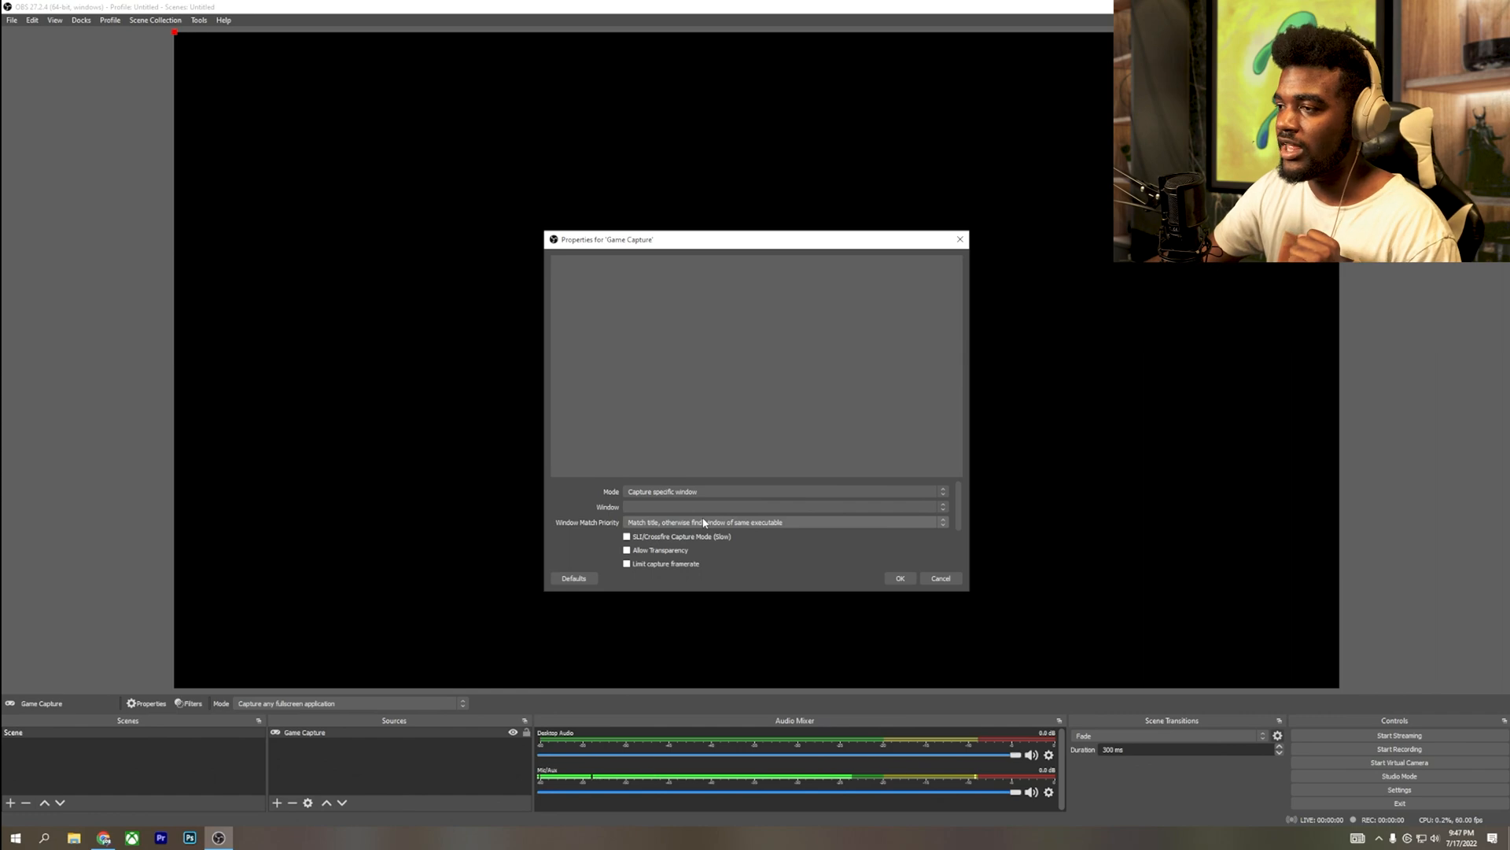
left_click(906, 578)
scroll(944, 535, "down", 3)
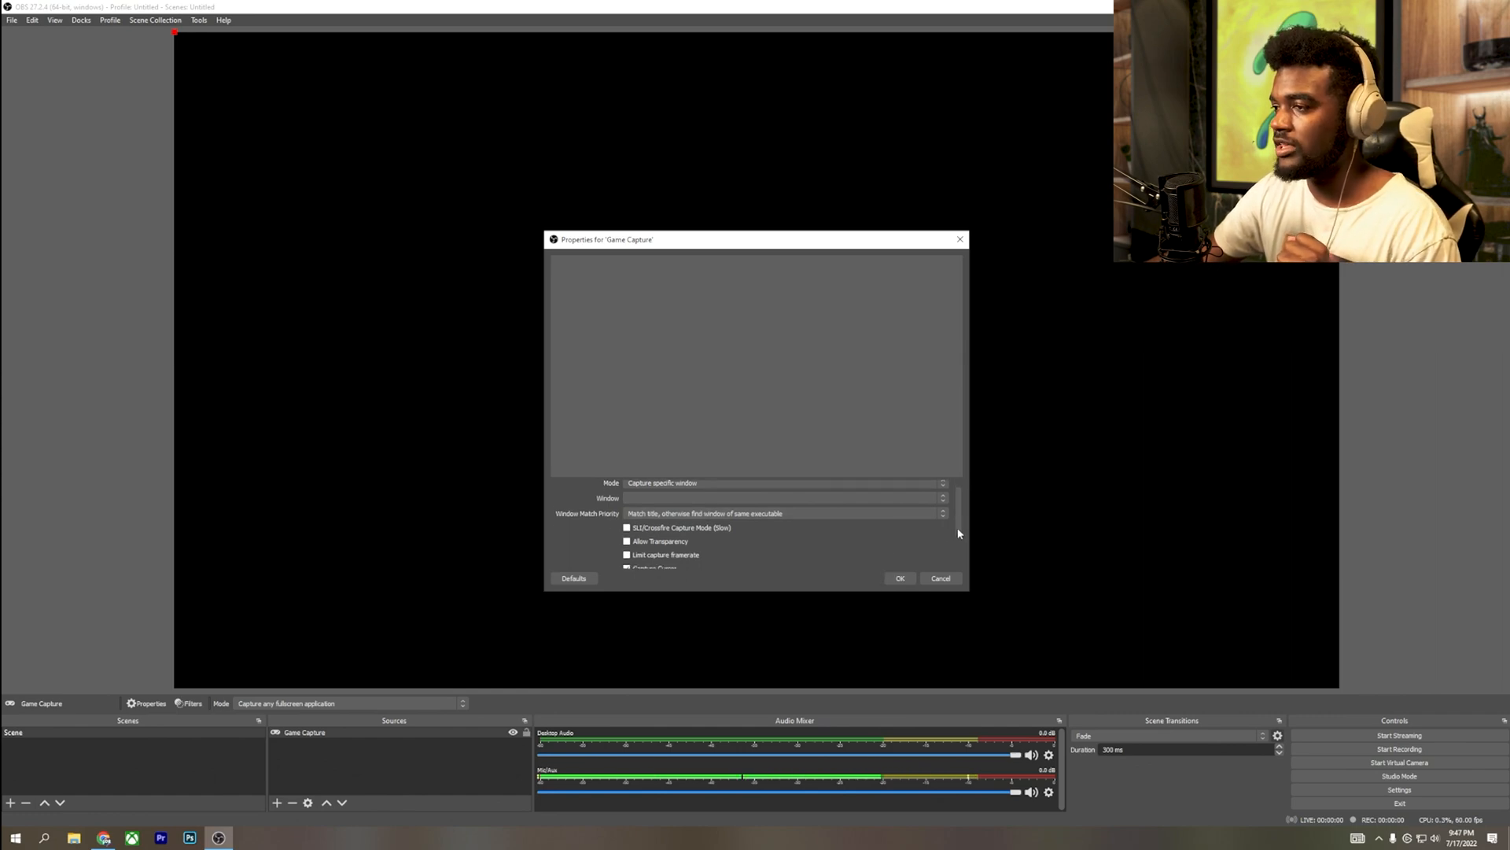
left_click(902, 577)
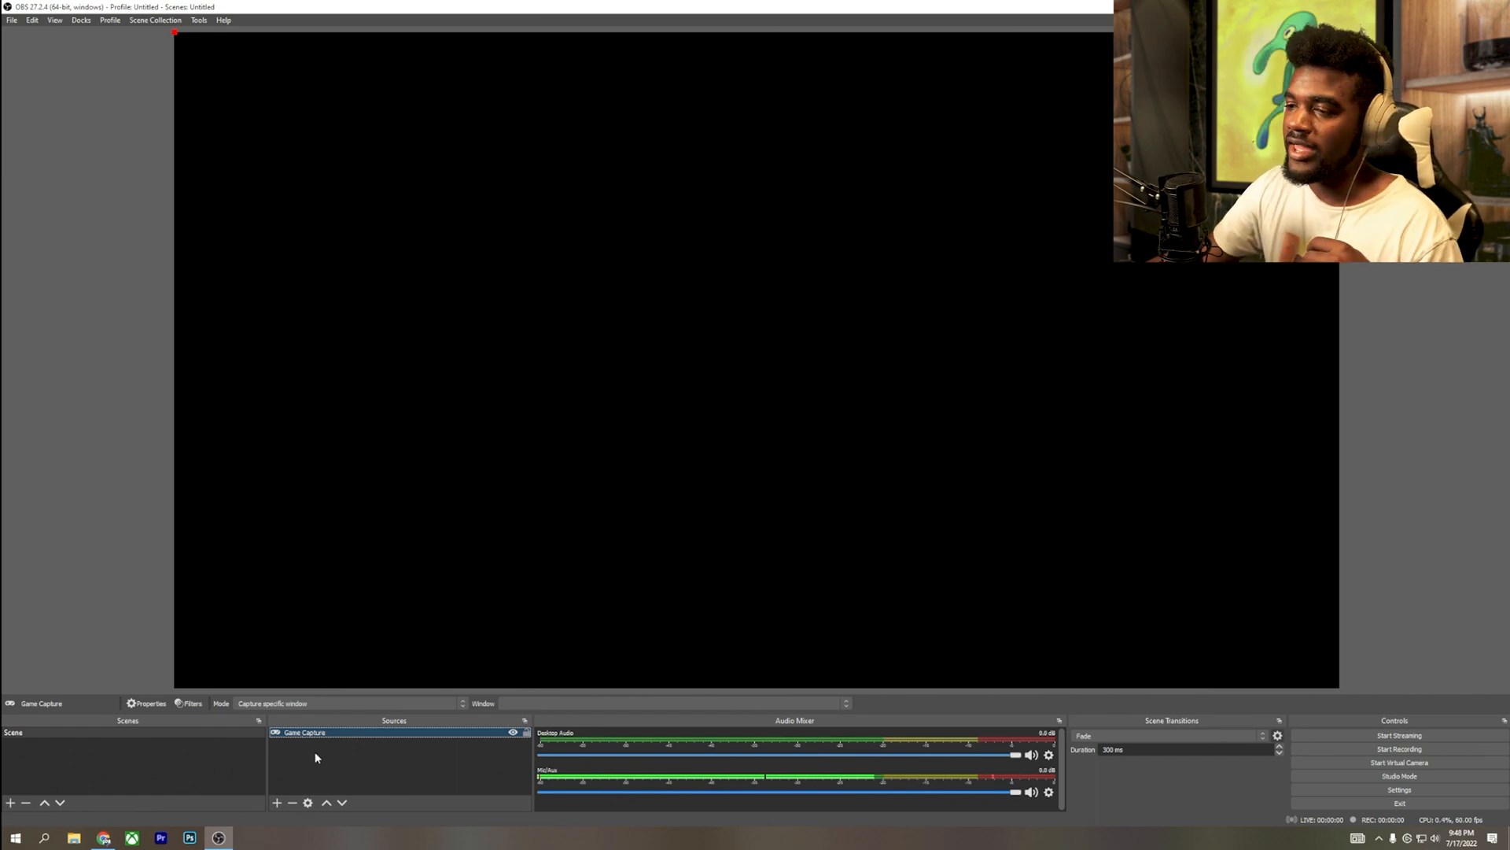
Recheck the Game Capture properties without changing them and remove the Game Capture source from the scene.
left_click(161, 669)
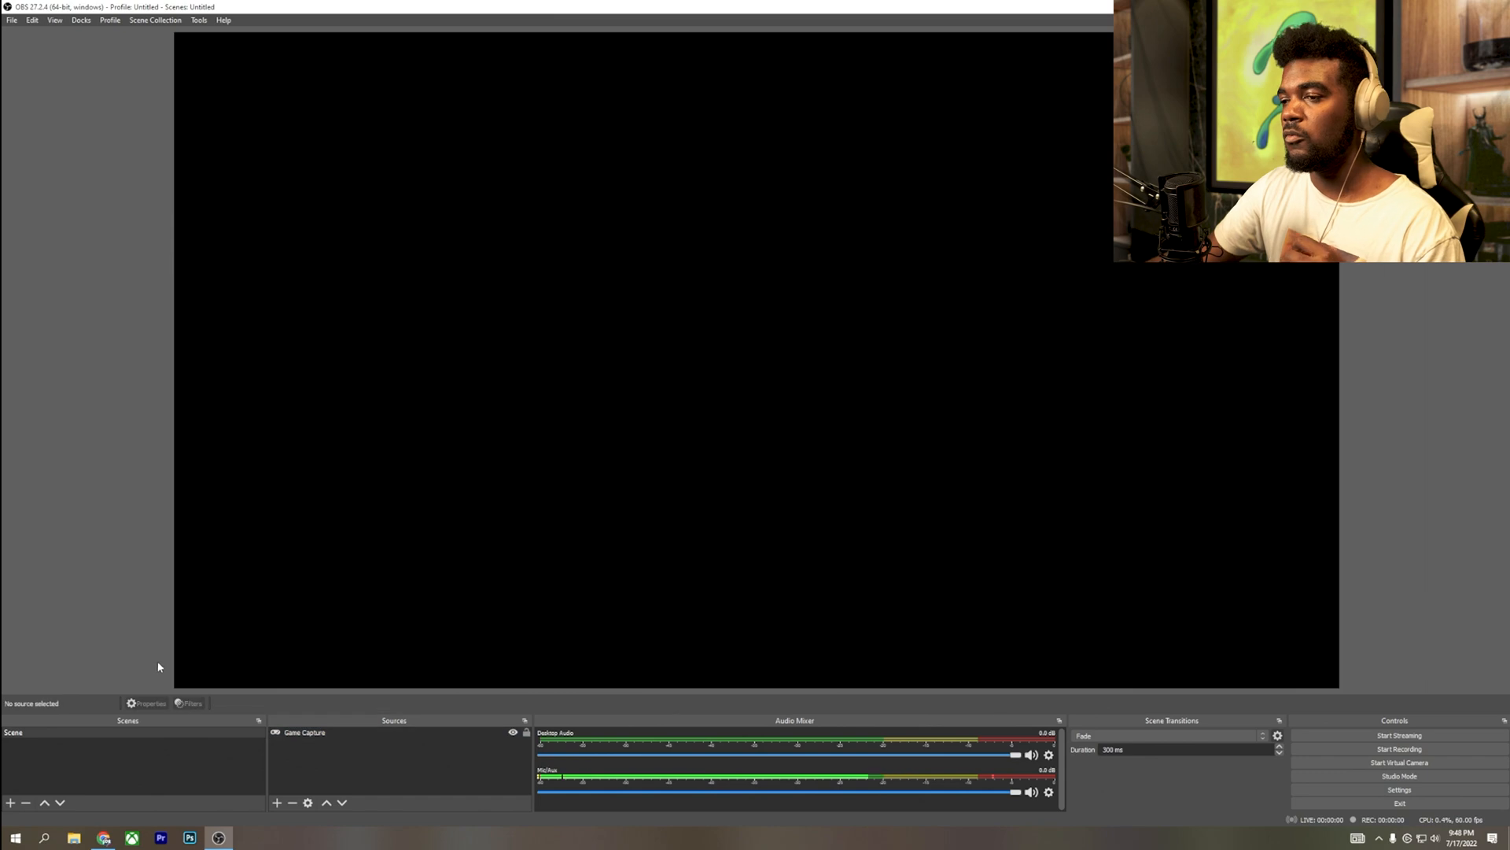
right_click(323, 735)
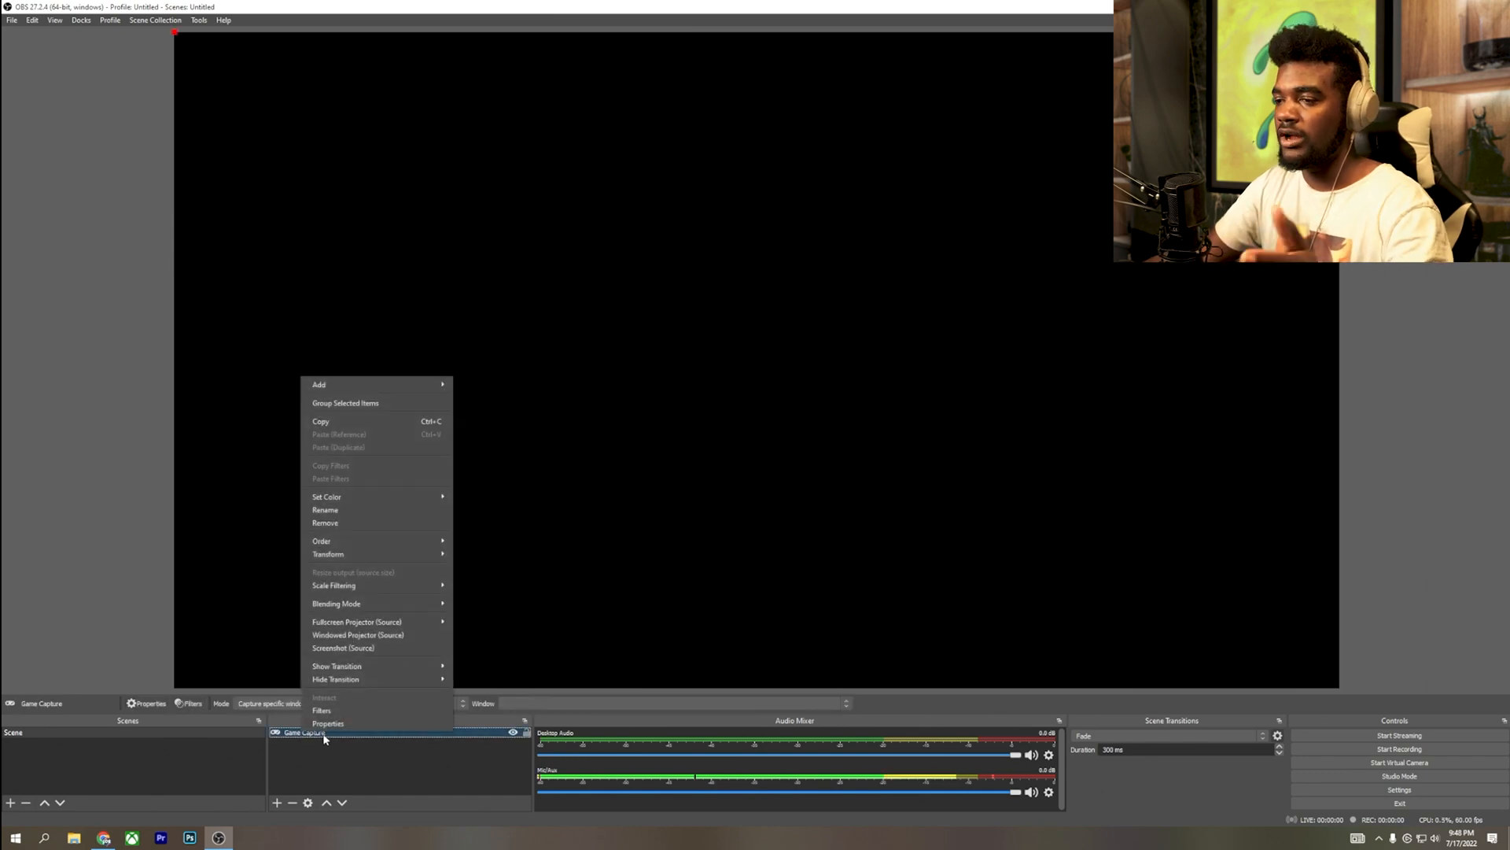
left_click(327, 725)
left_click(941, 581)
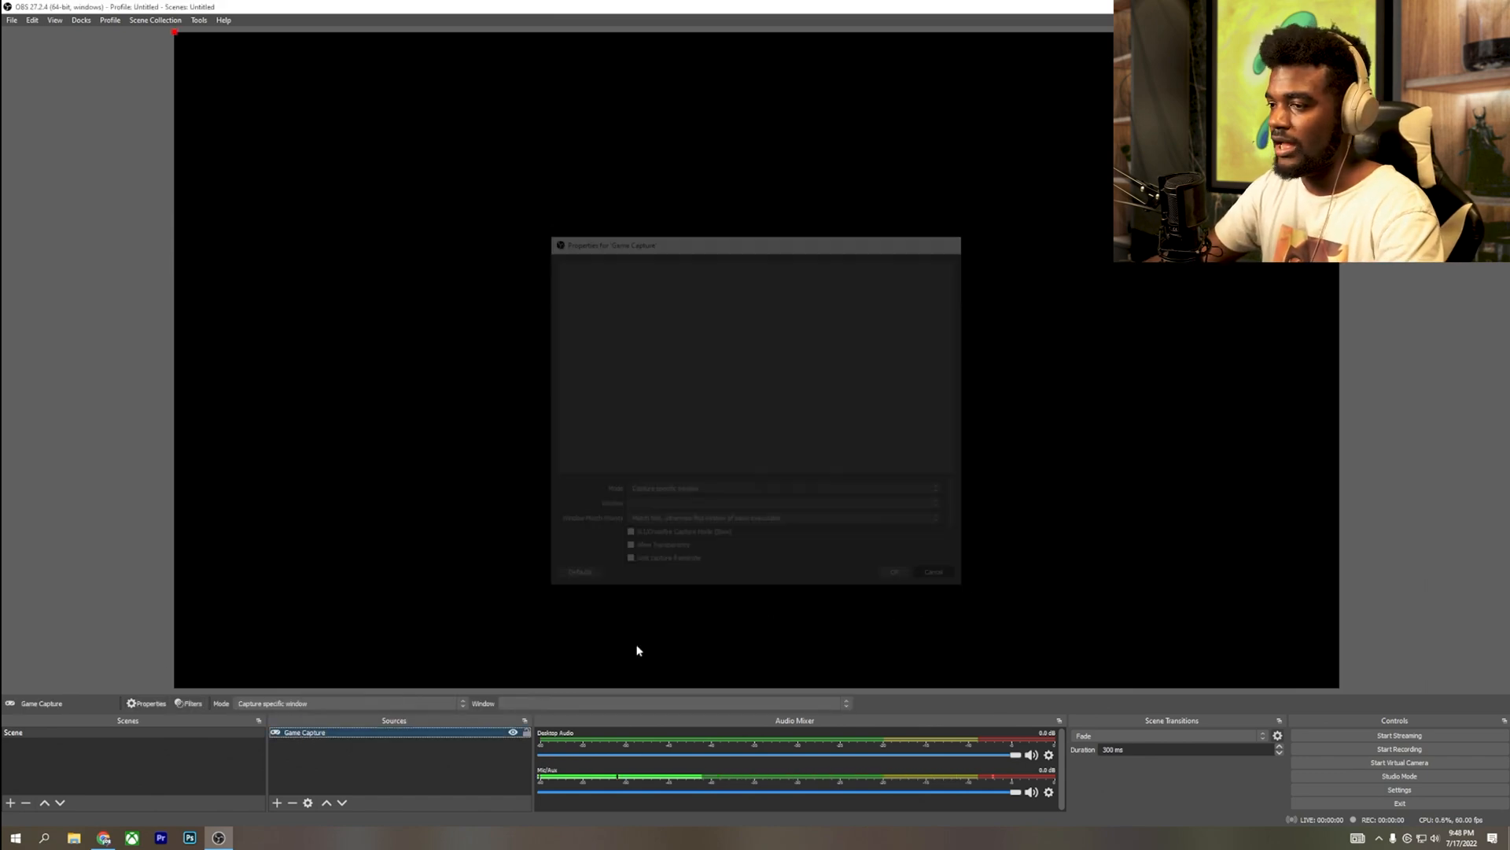
key("Delete")
key("Return")
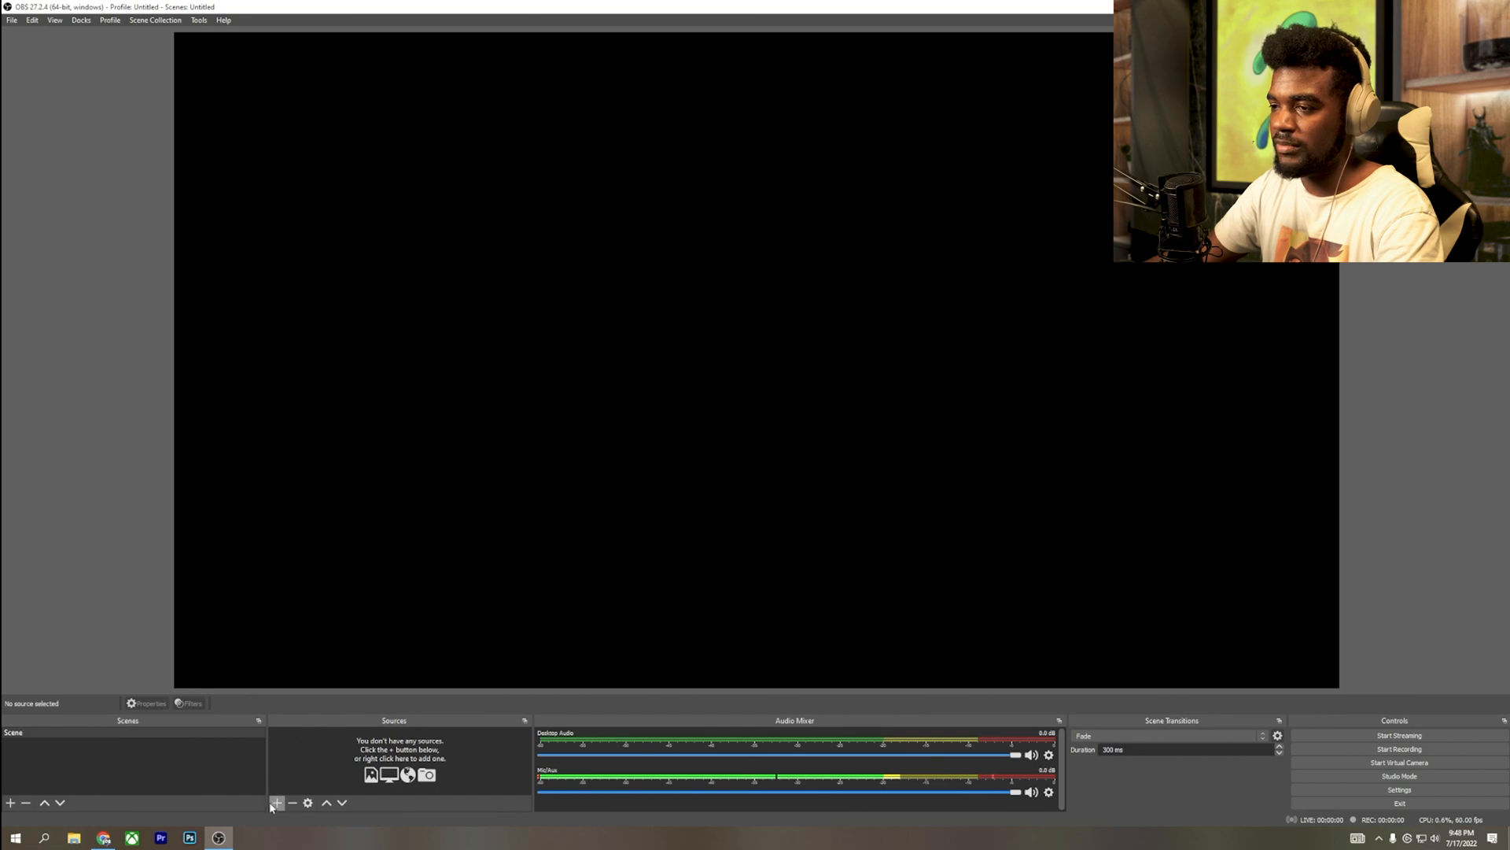
Add a Display Capture source for the primary monitor to the scene and select it in the source list.
left_click(276, 802)
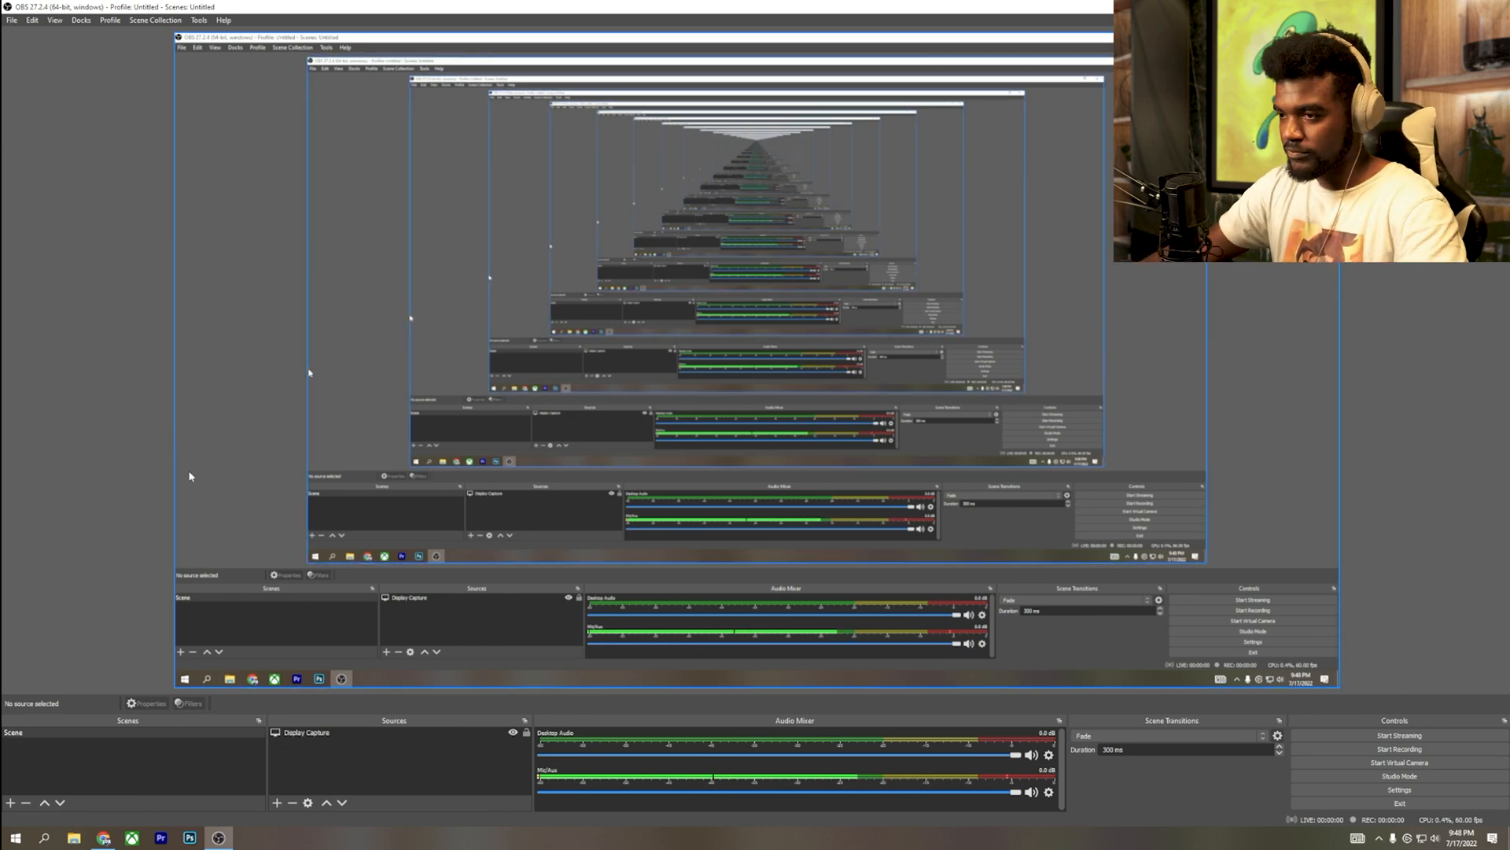
left_click(310, 733)
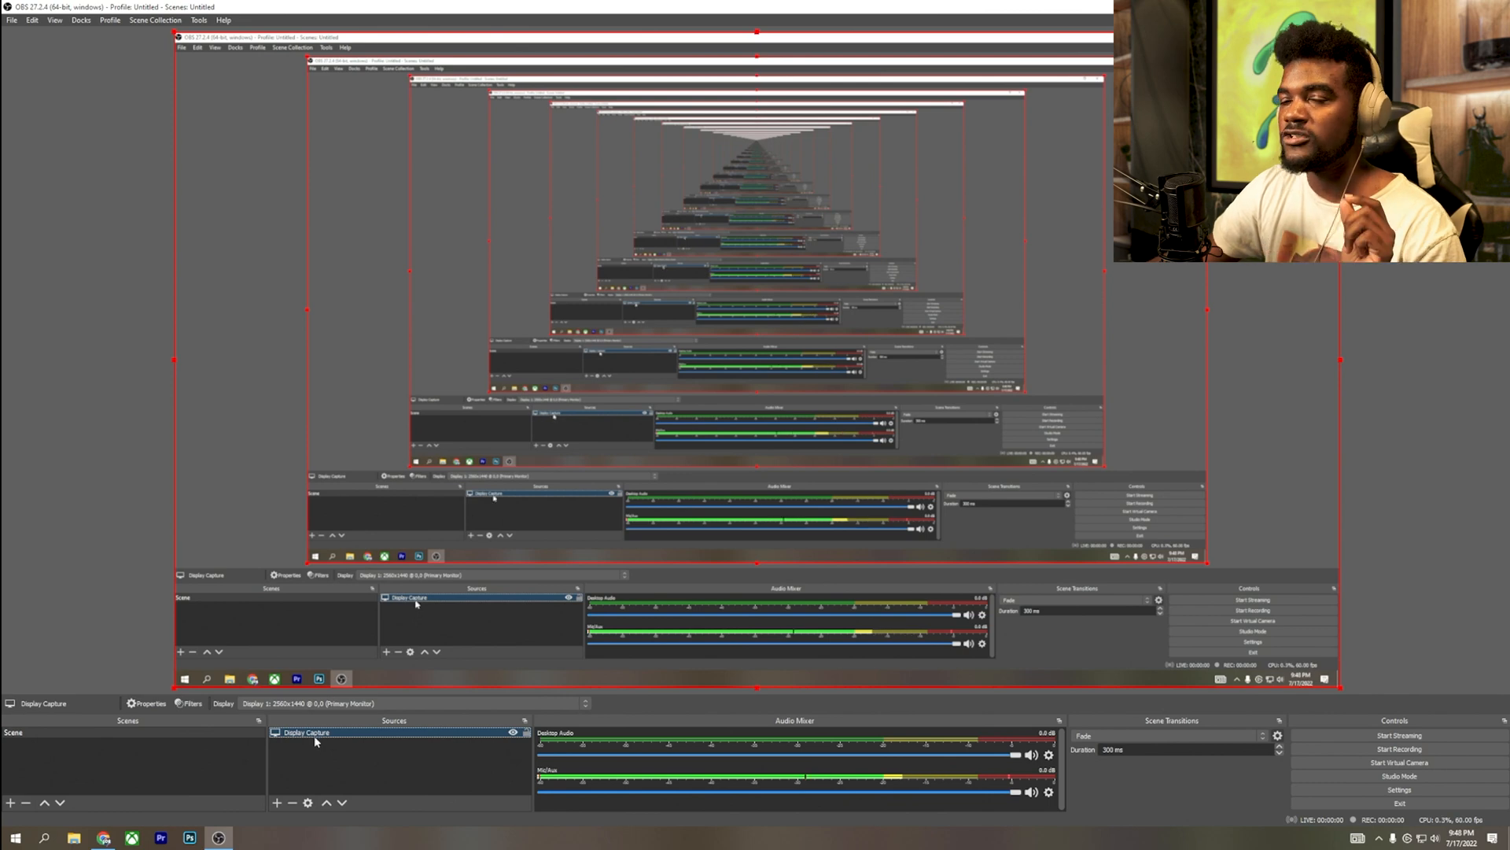